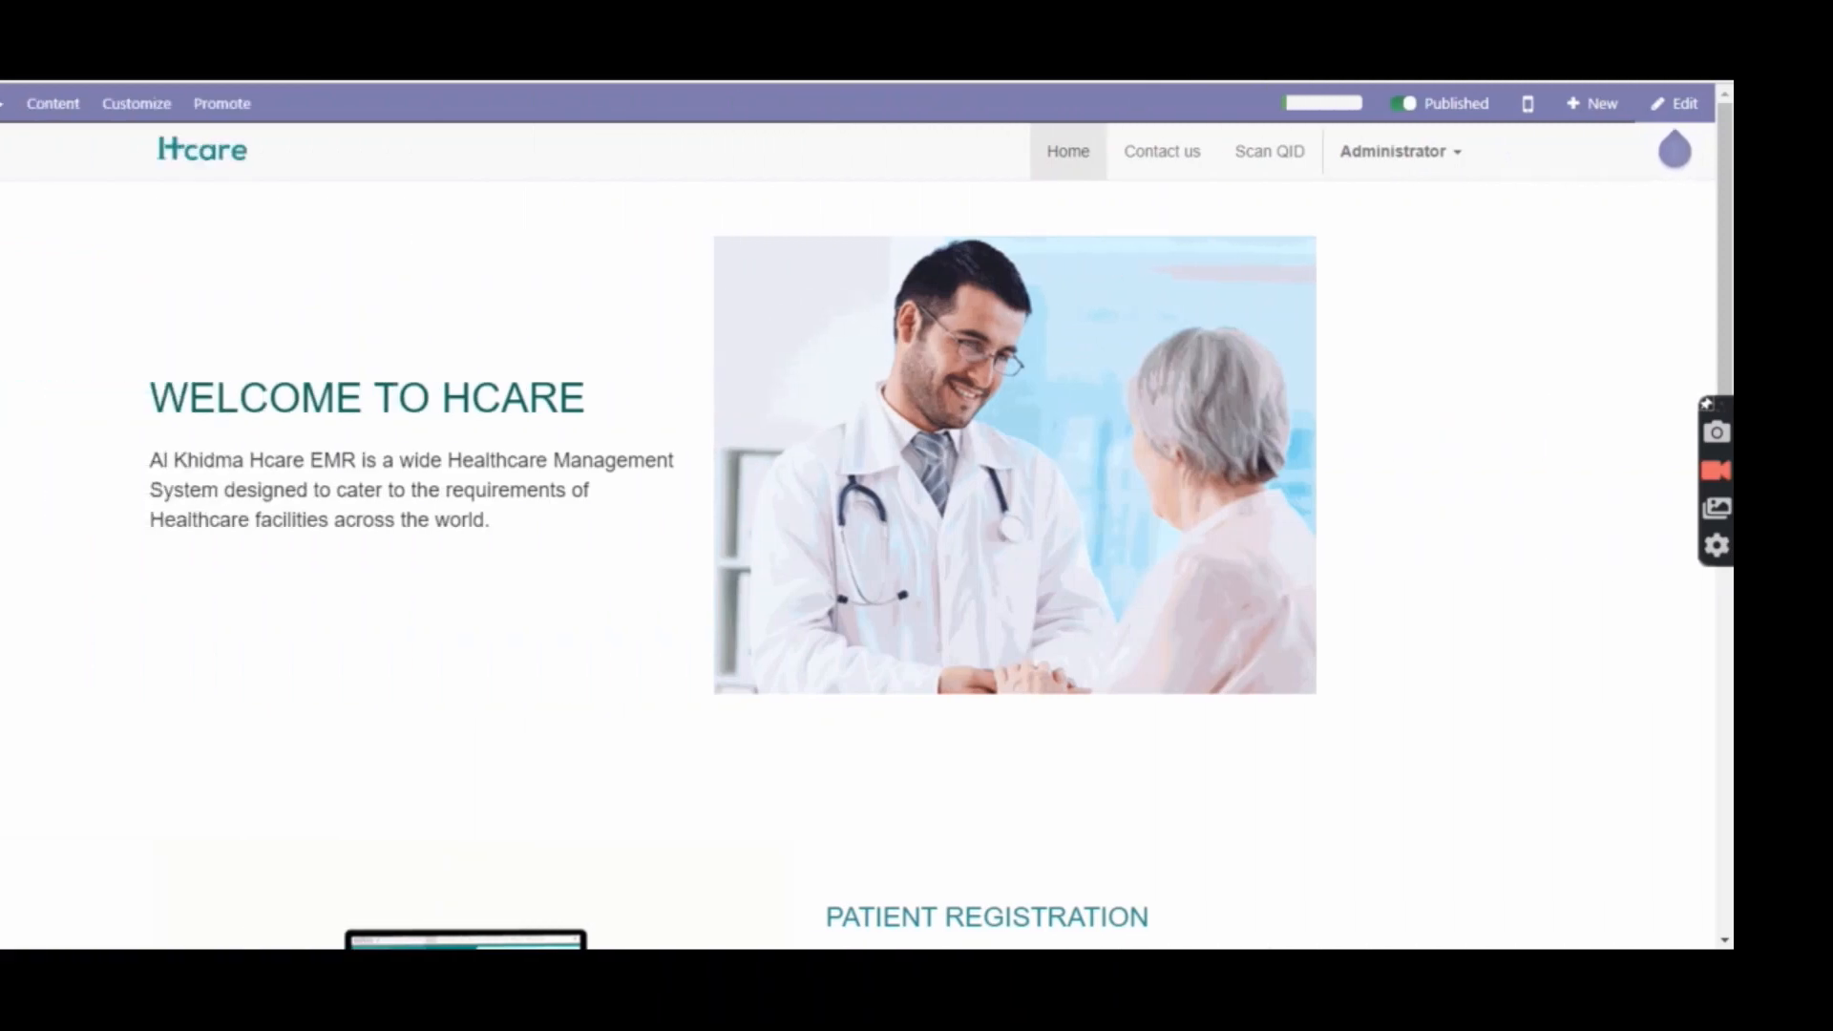
Step: Open the HCARE module from the website and go to the CONSENT dashboard
click(29, 105)
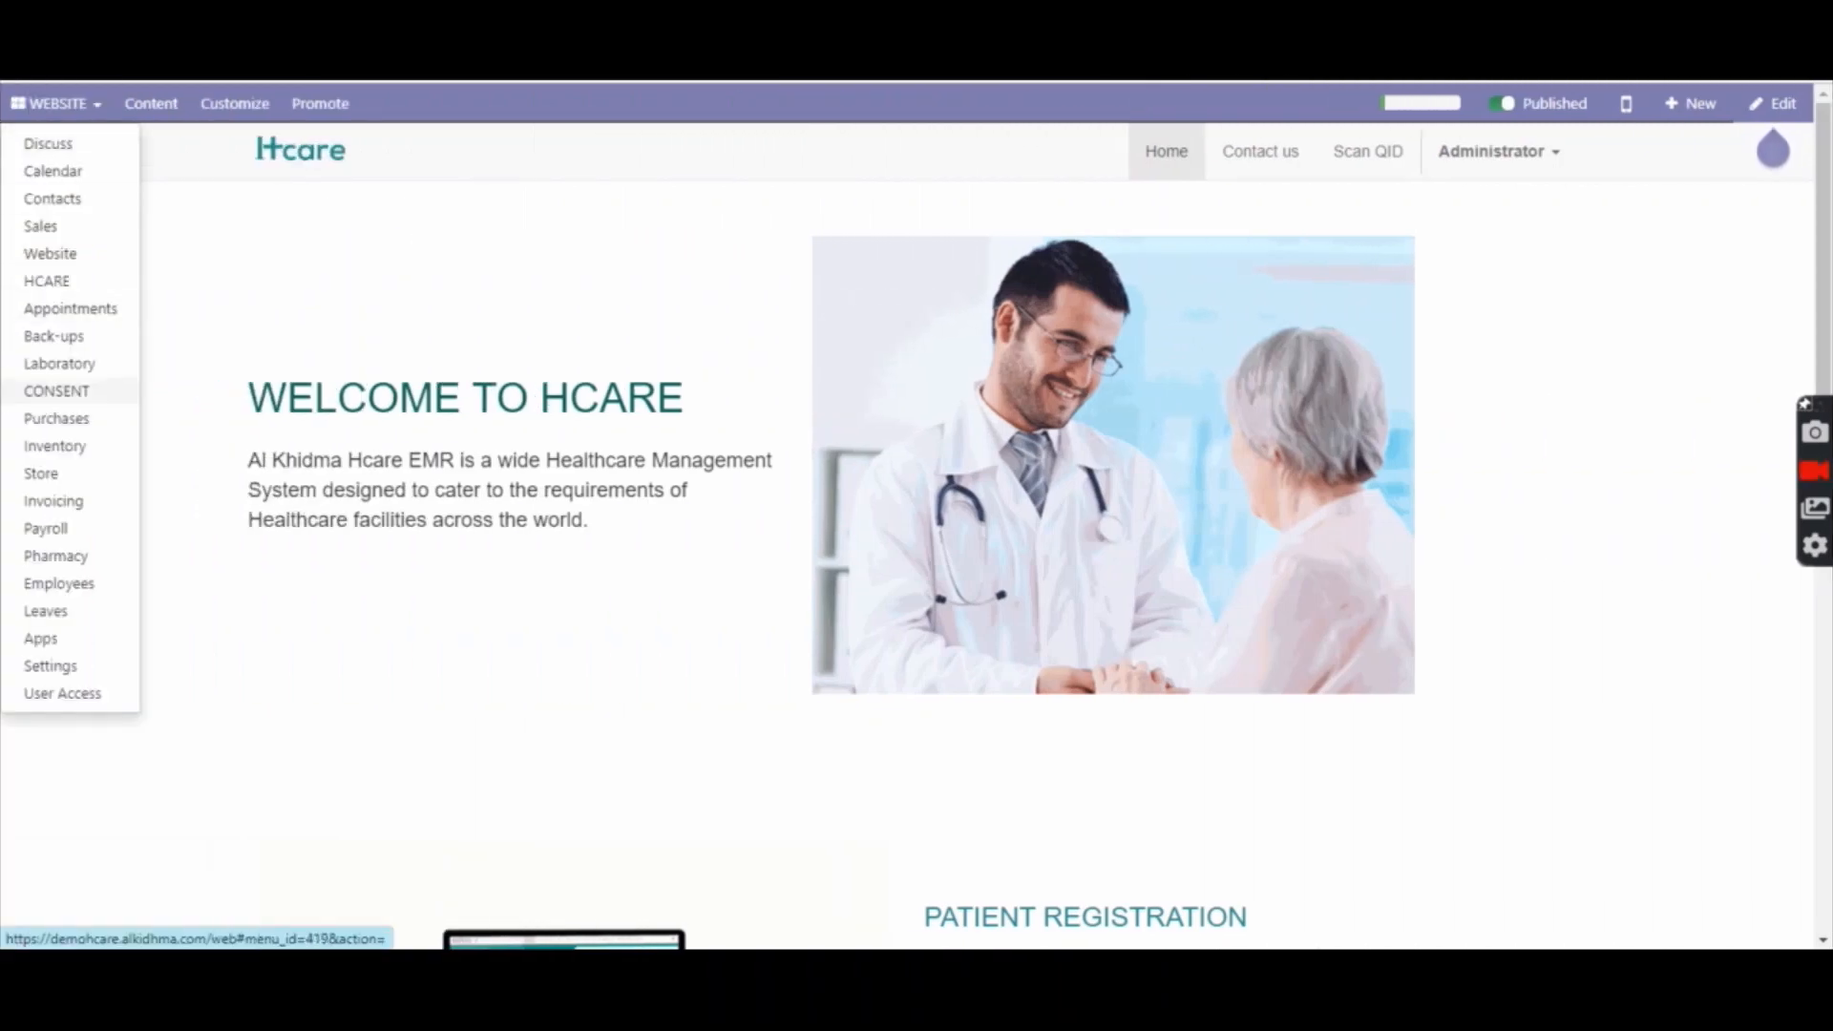
click(42, 279)
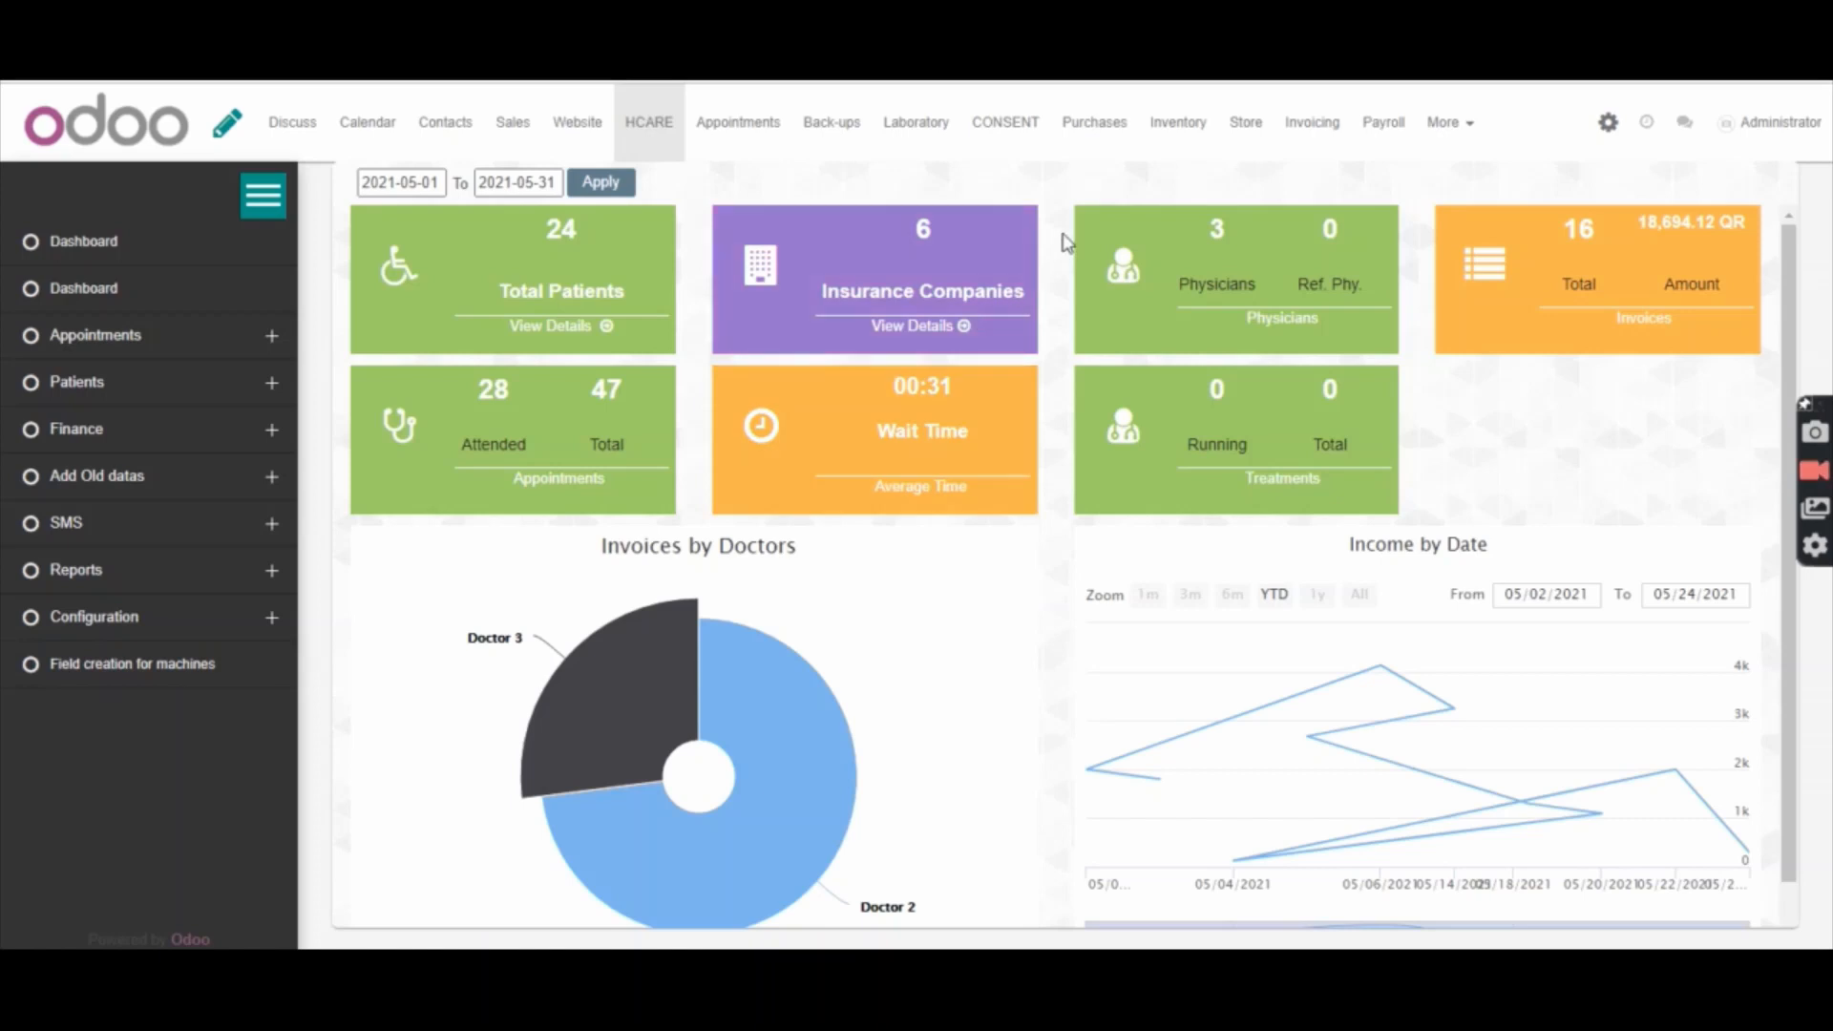
click(1012, 133)
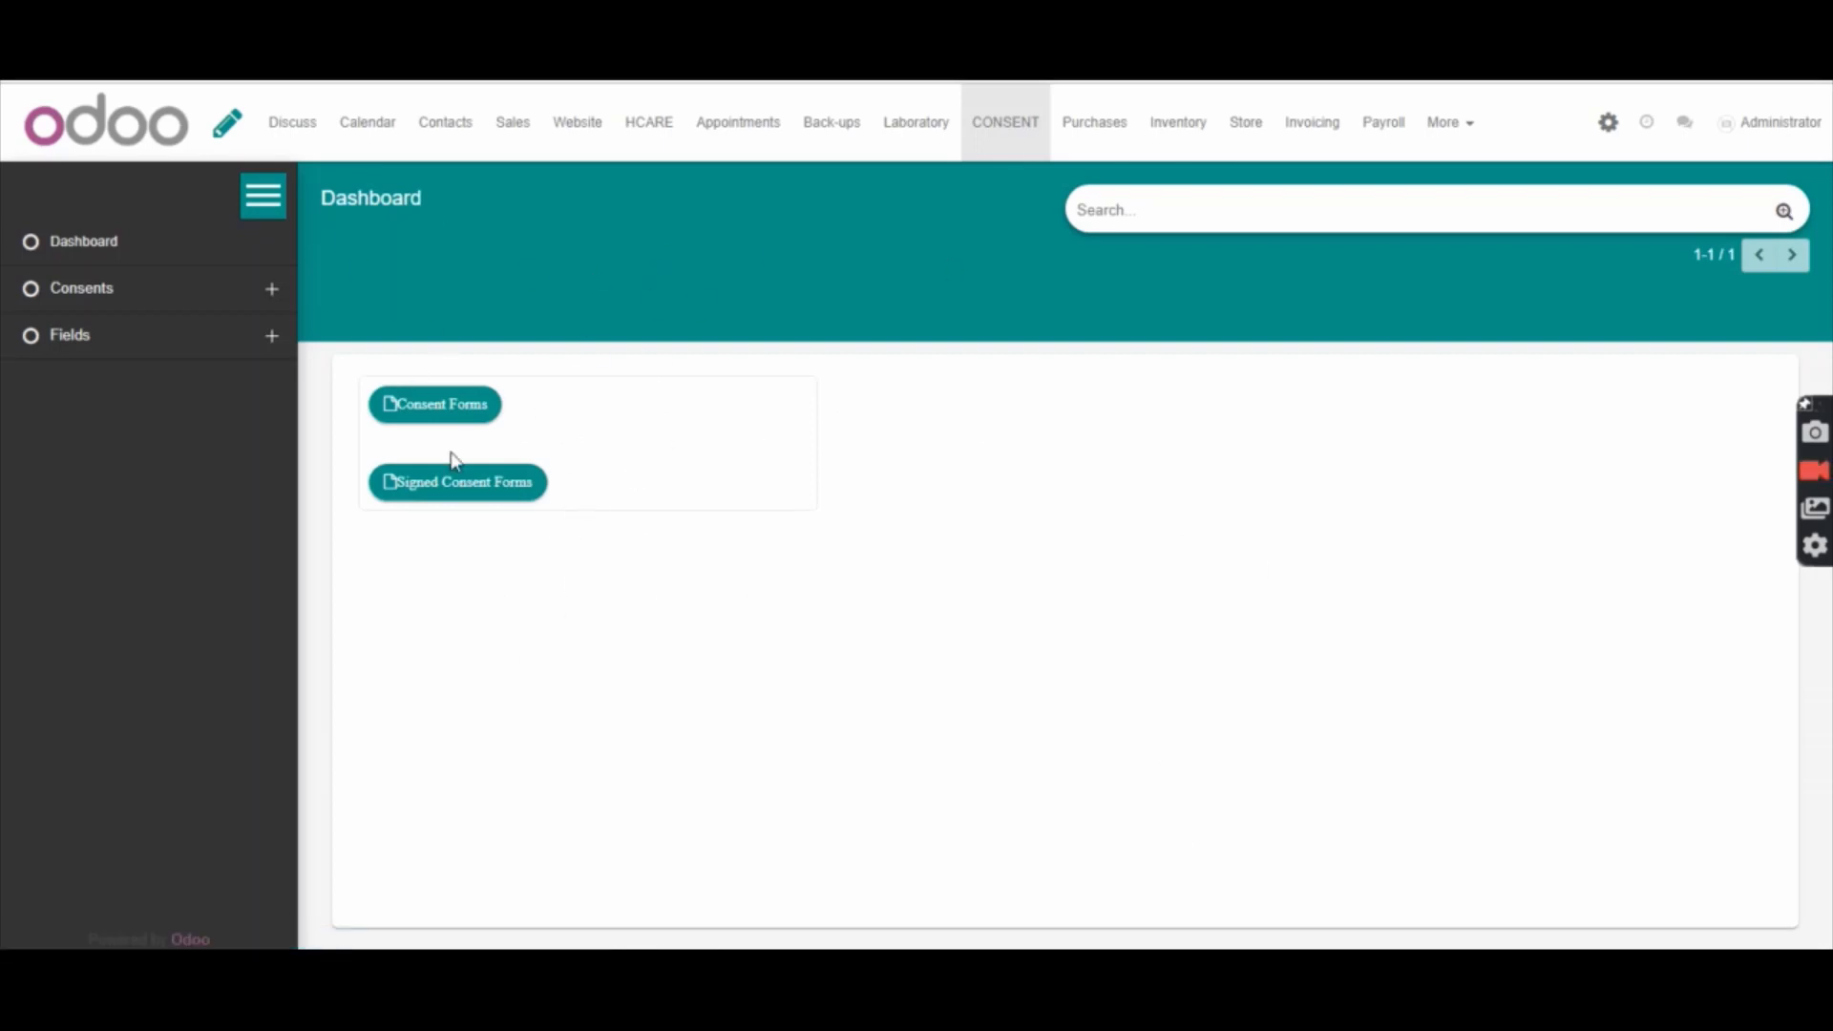
Step: View the list of signed consent forms, and return to the consent dashboard
click(491, 415)
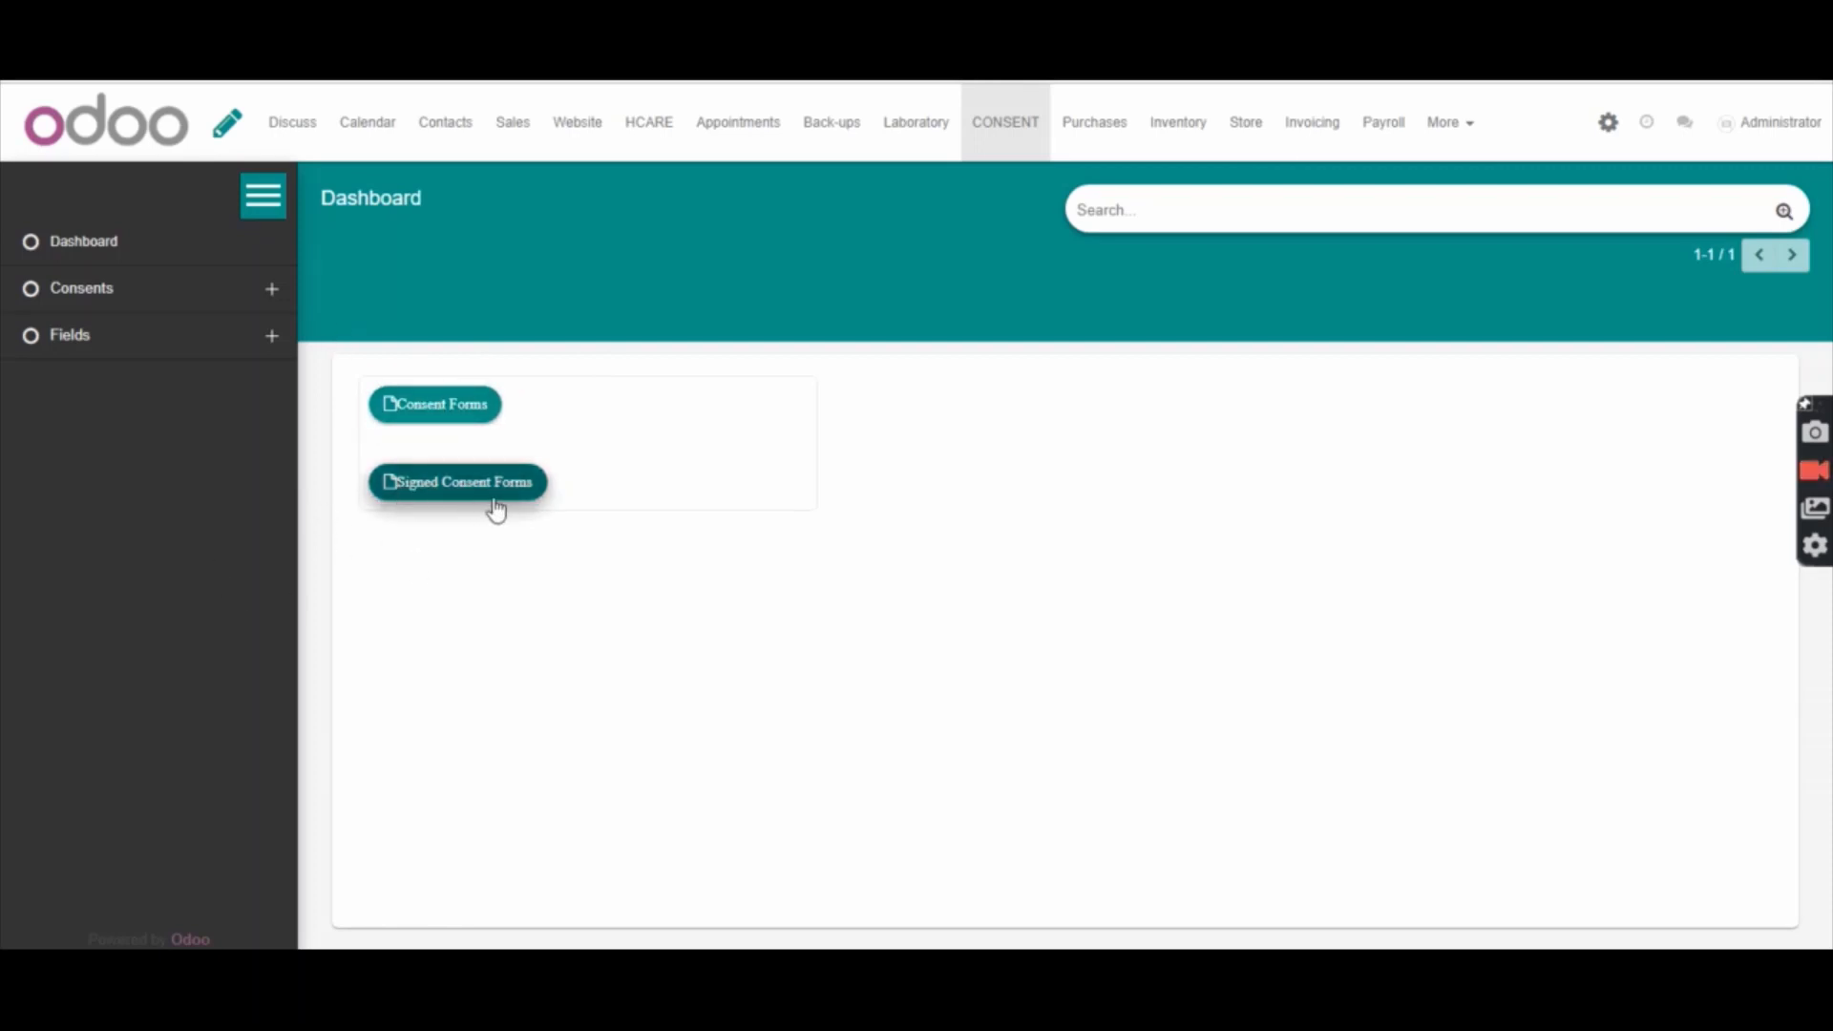
click(460, 497)
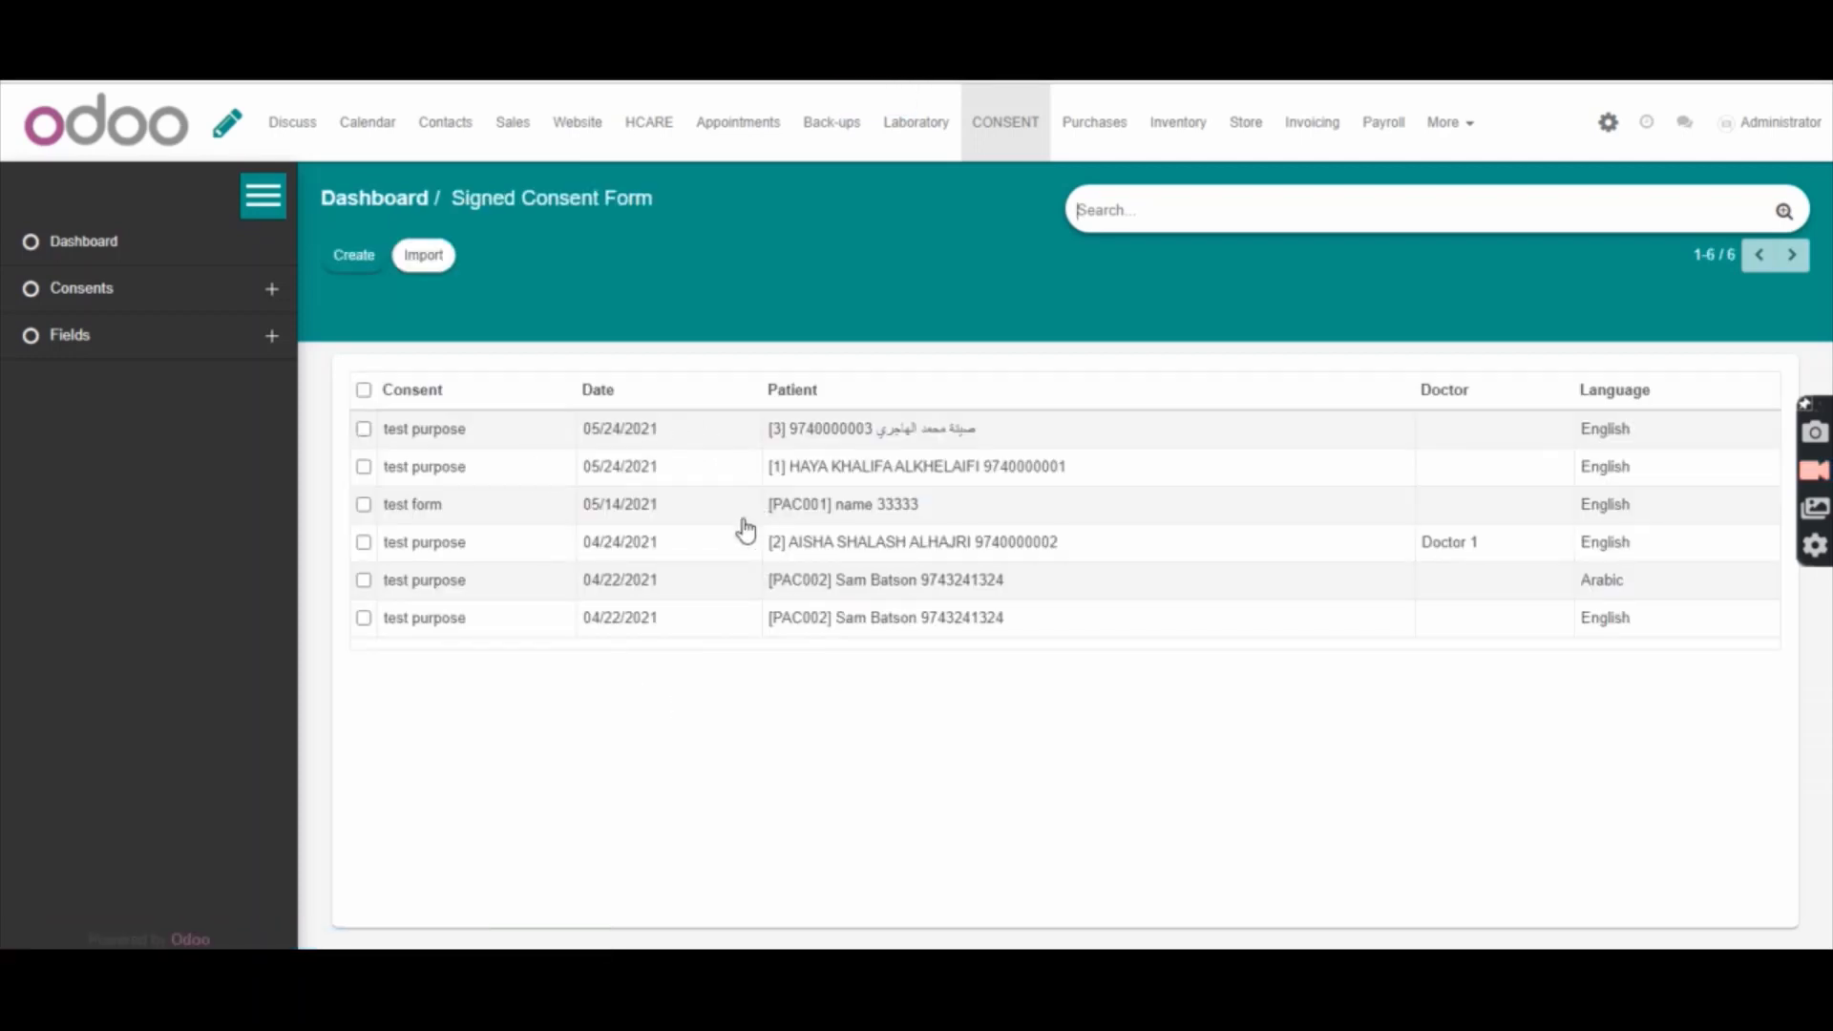
click(84, 245)
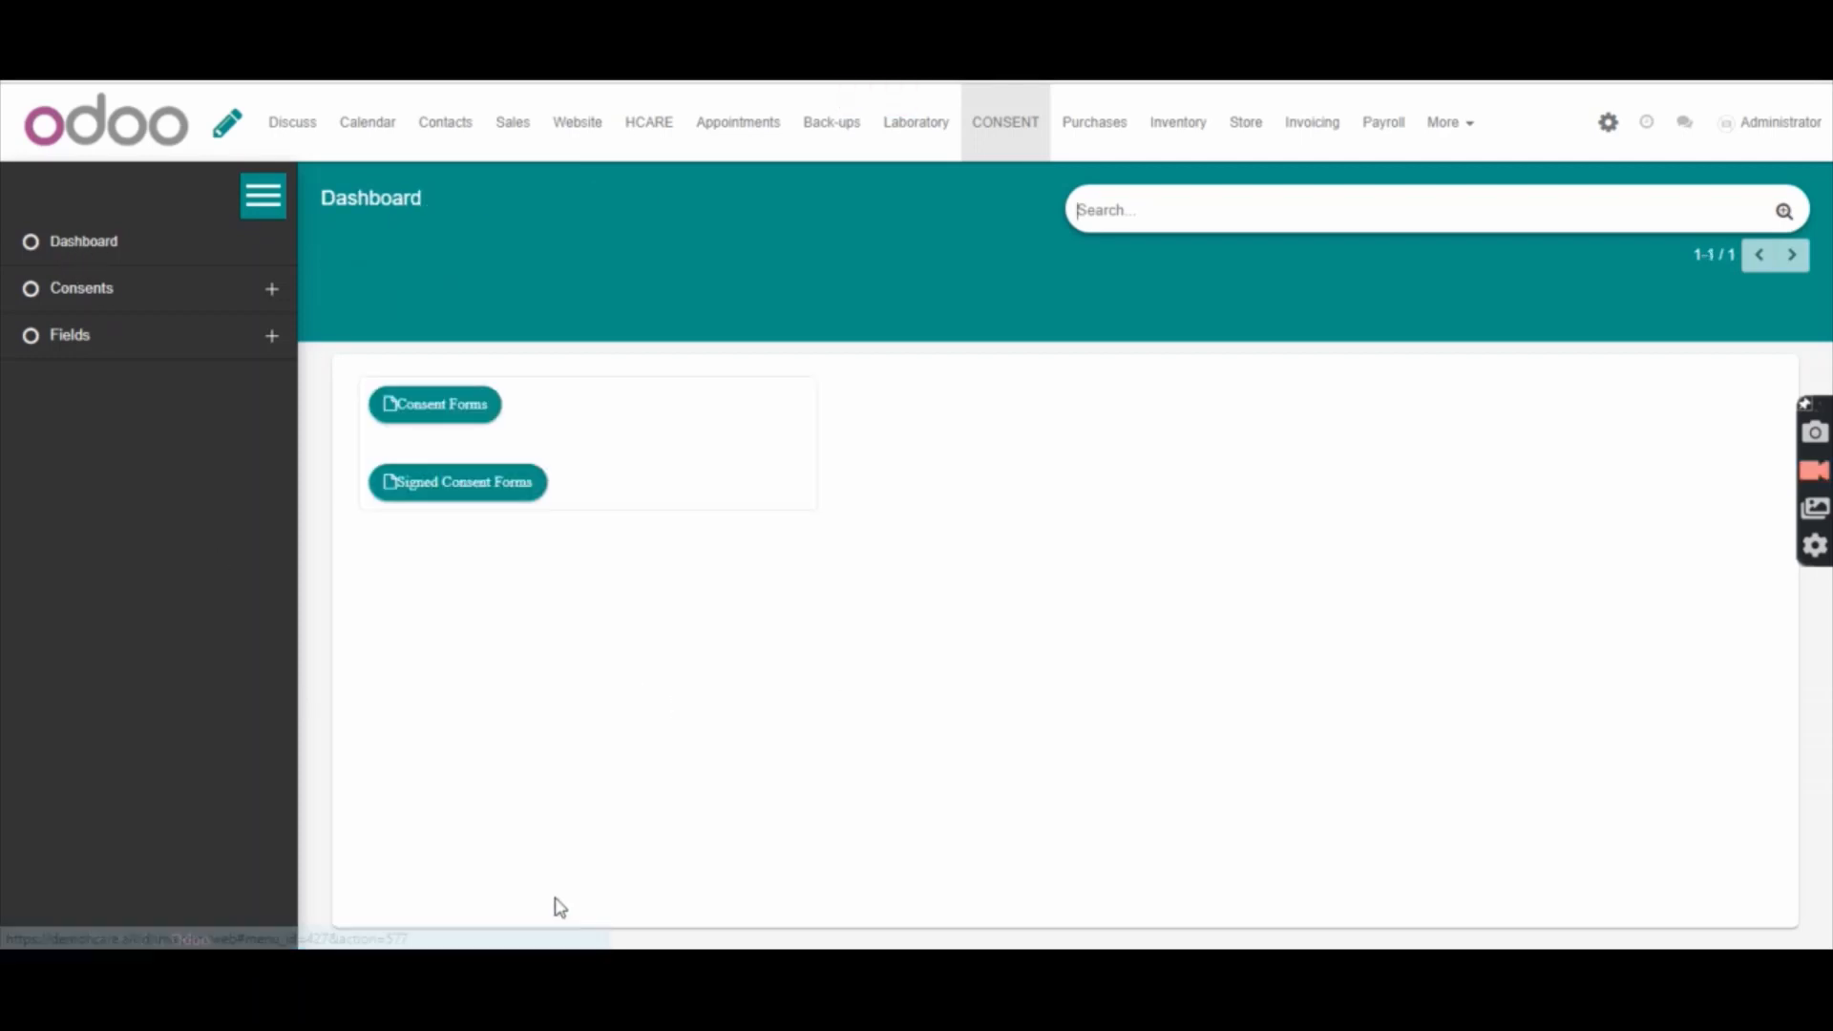
Step: Create a consent from the "test purpose" form, select patient PAC002 without a doctor, and update the form's fields
click(459, 426)
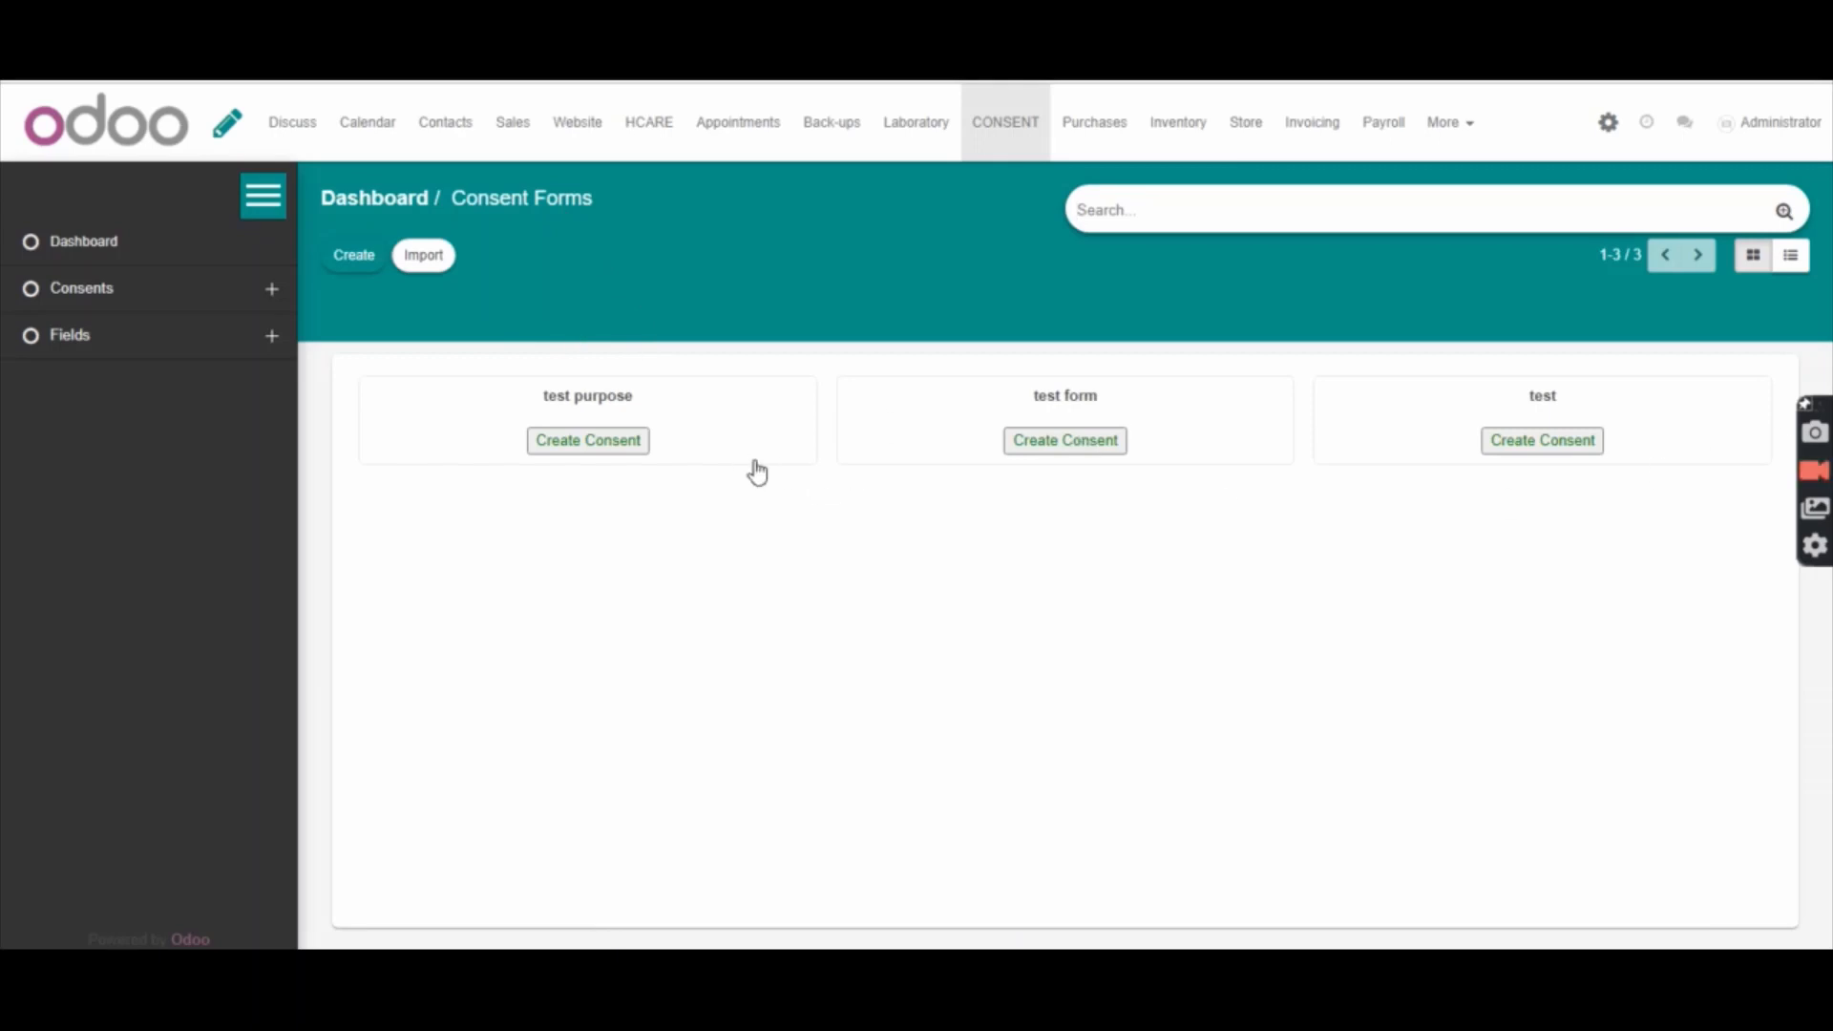
click(644, 454)
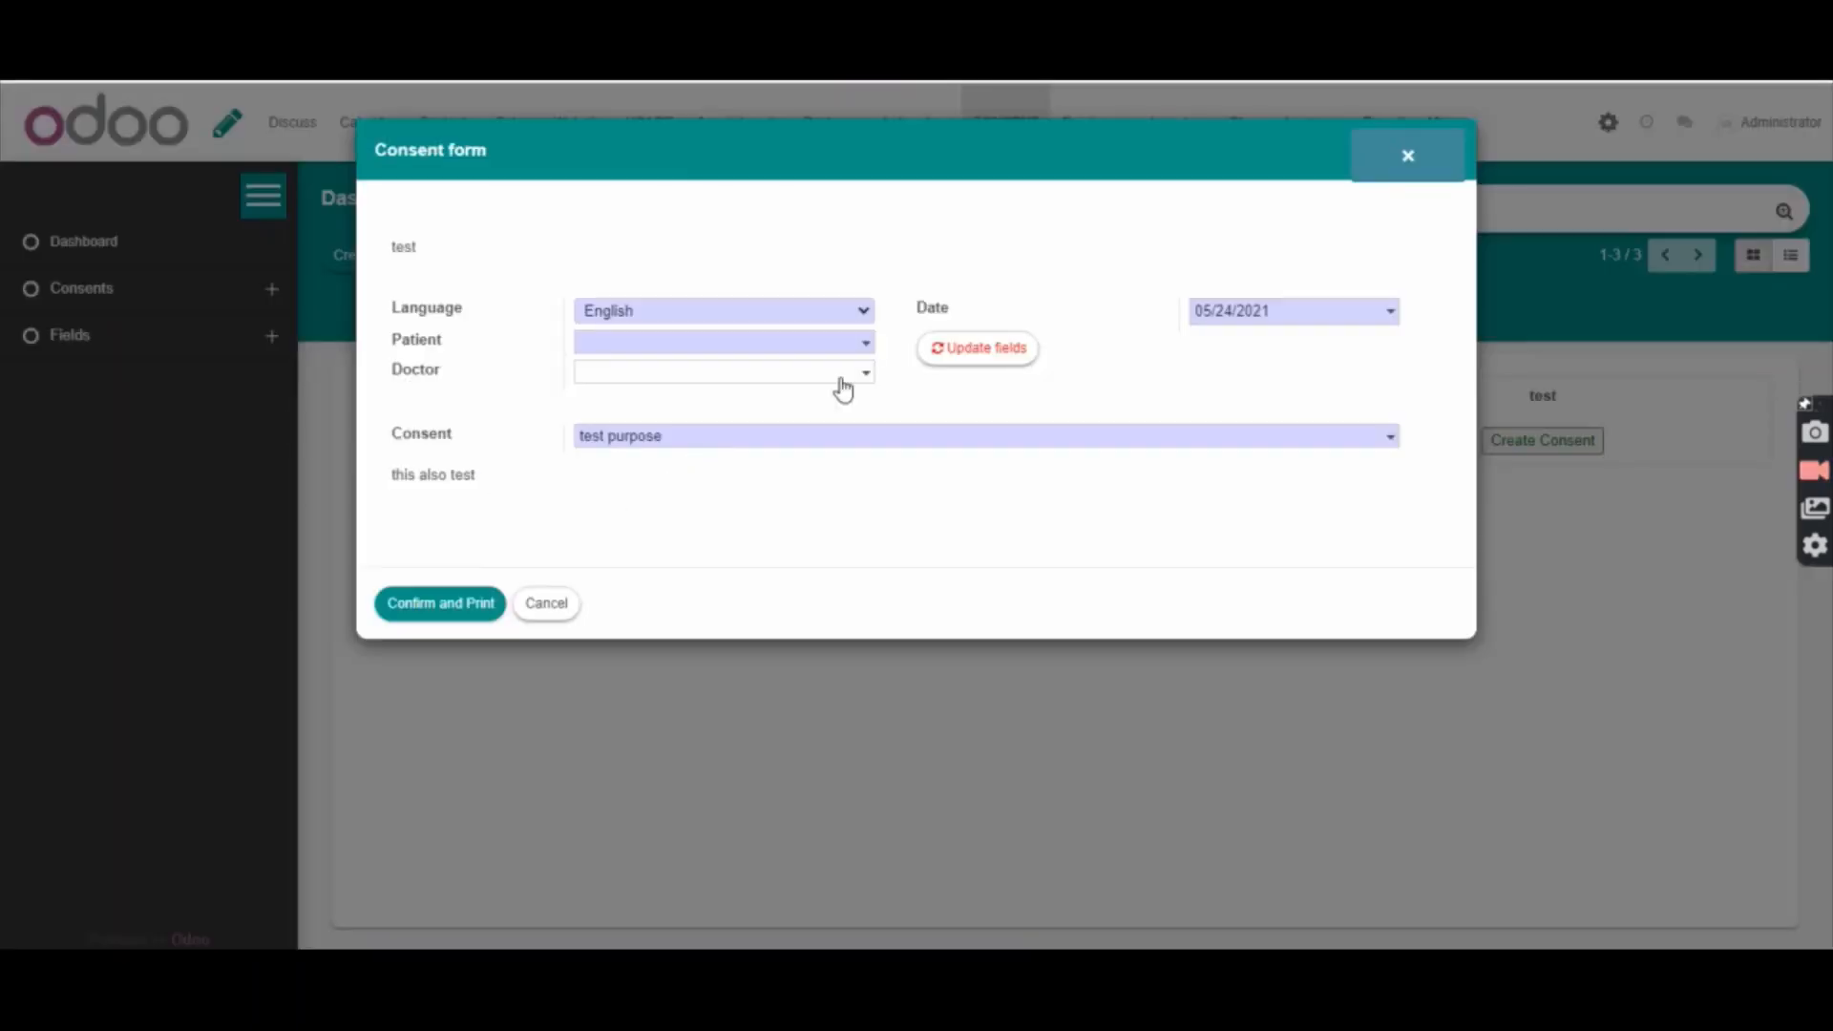
click(688, 346)
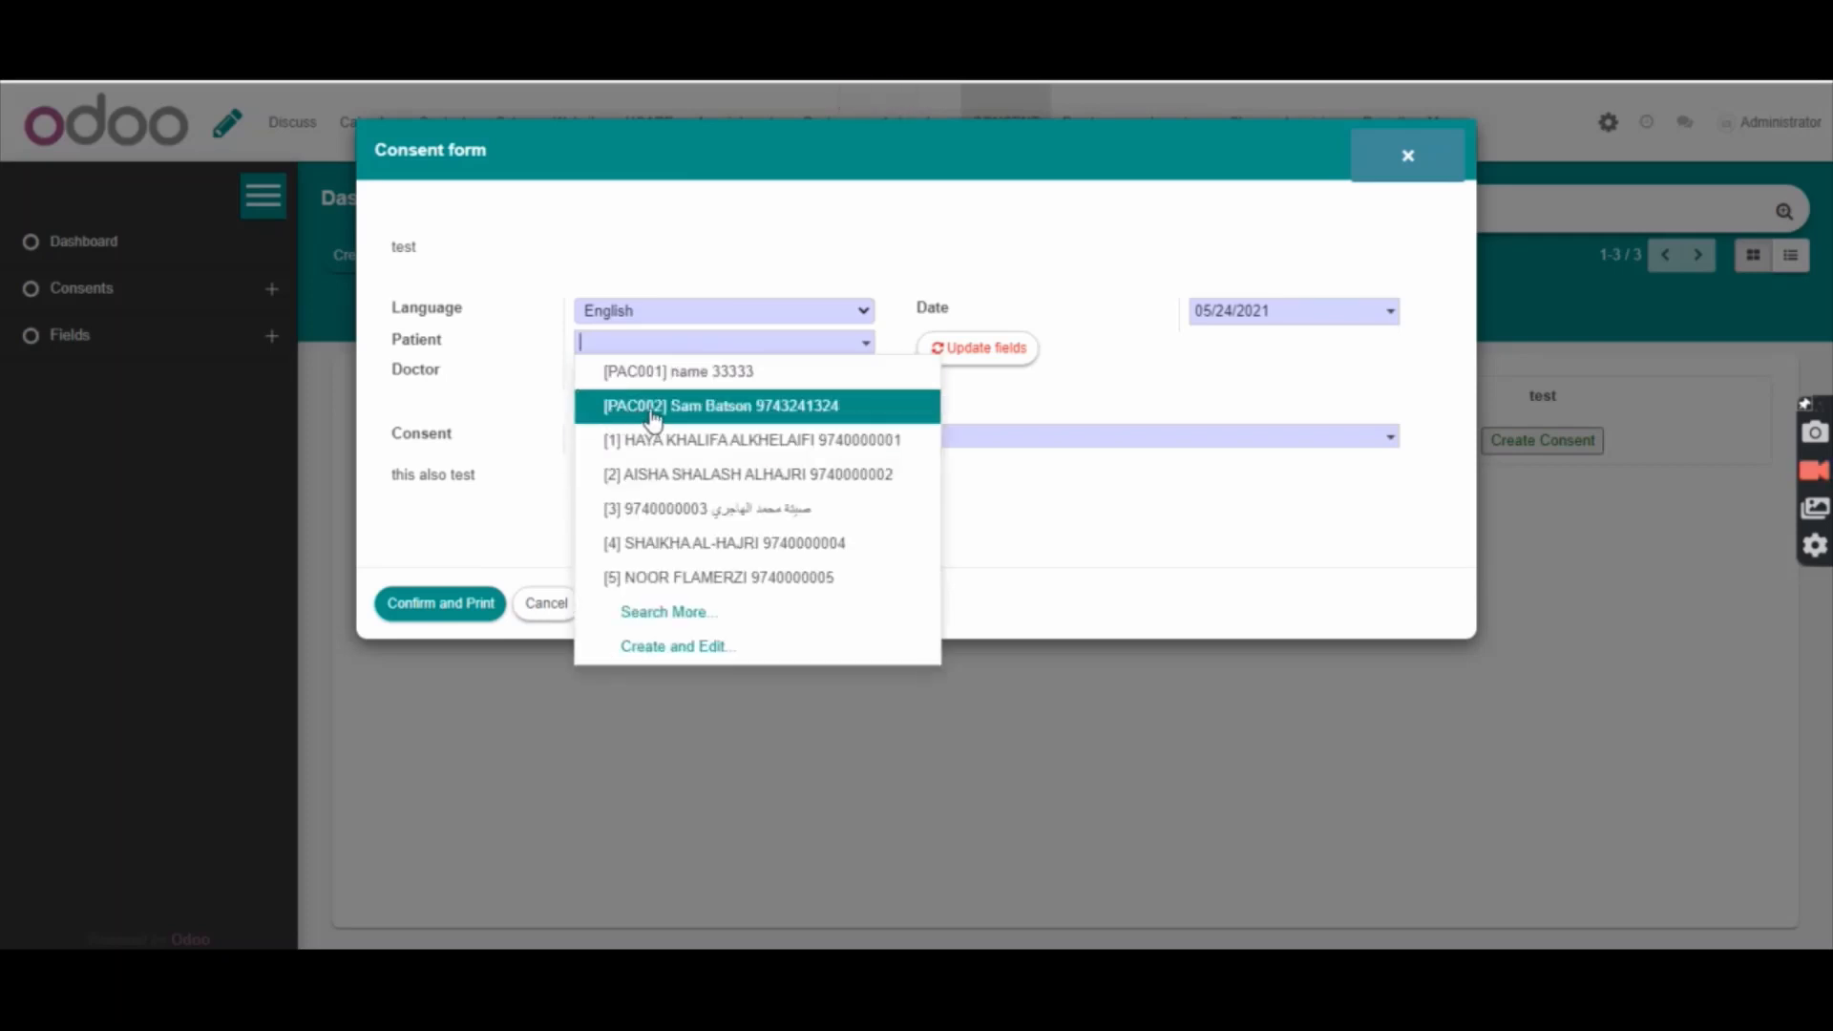
click(664, 407)
click(800, 379)
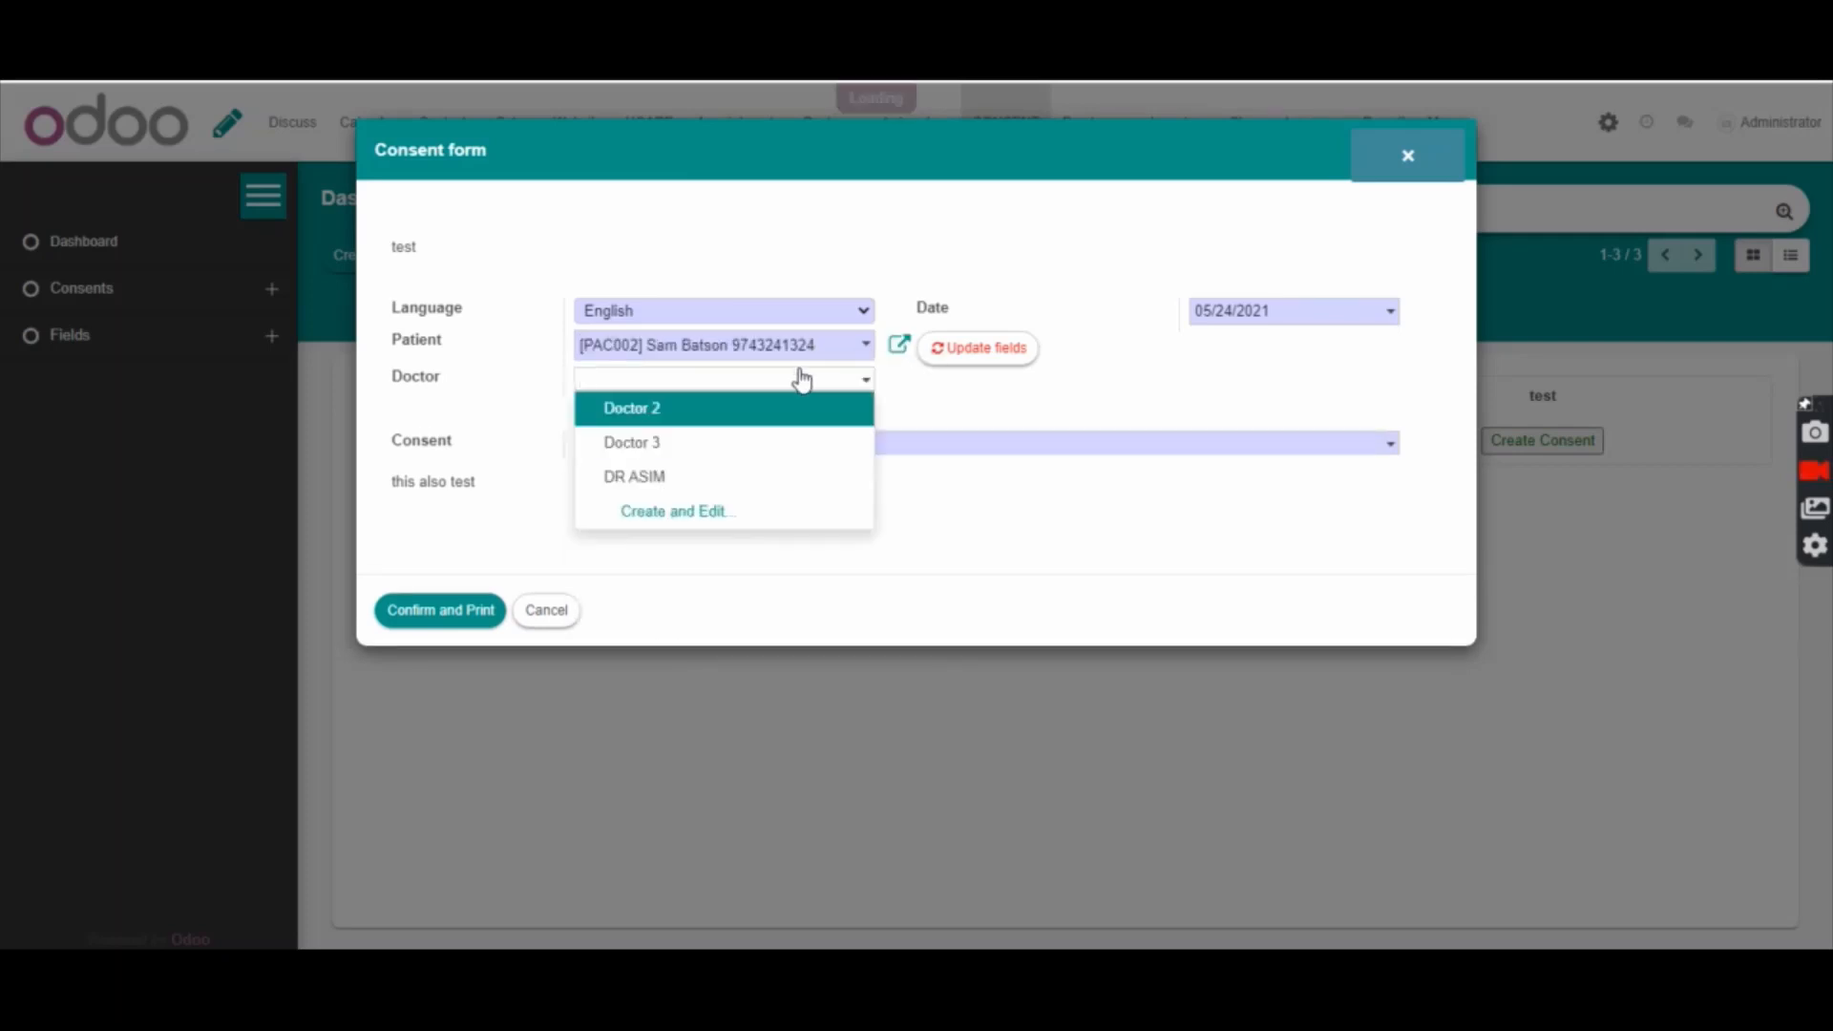
click(790, 382)
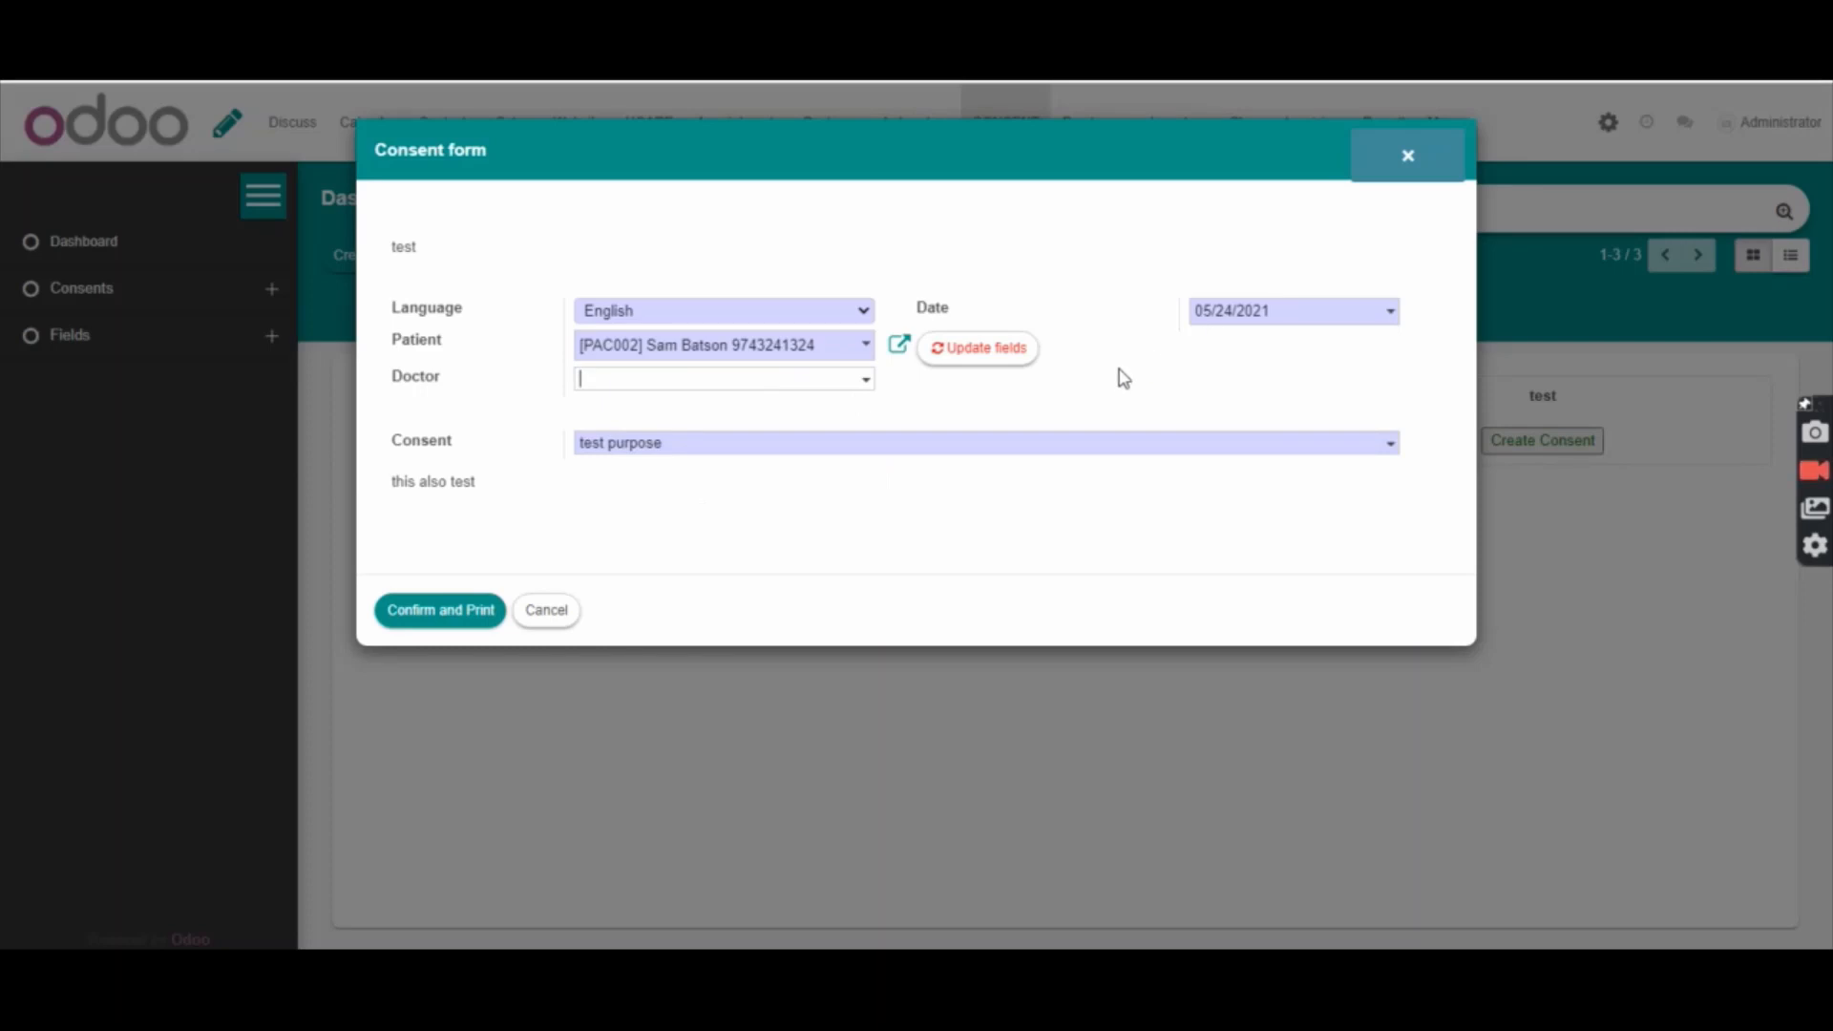
click(1008, 367)
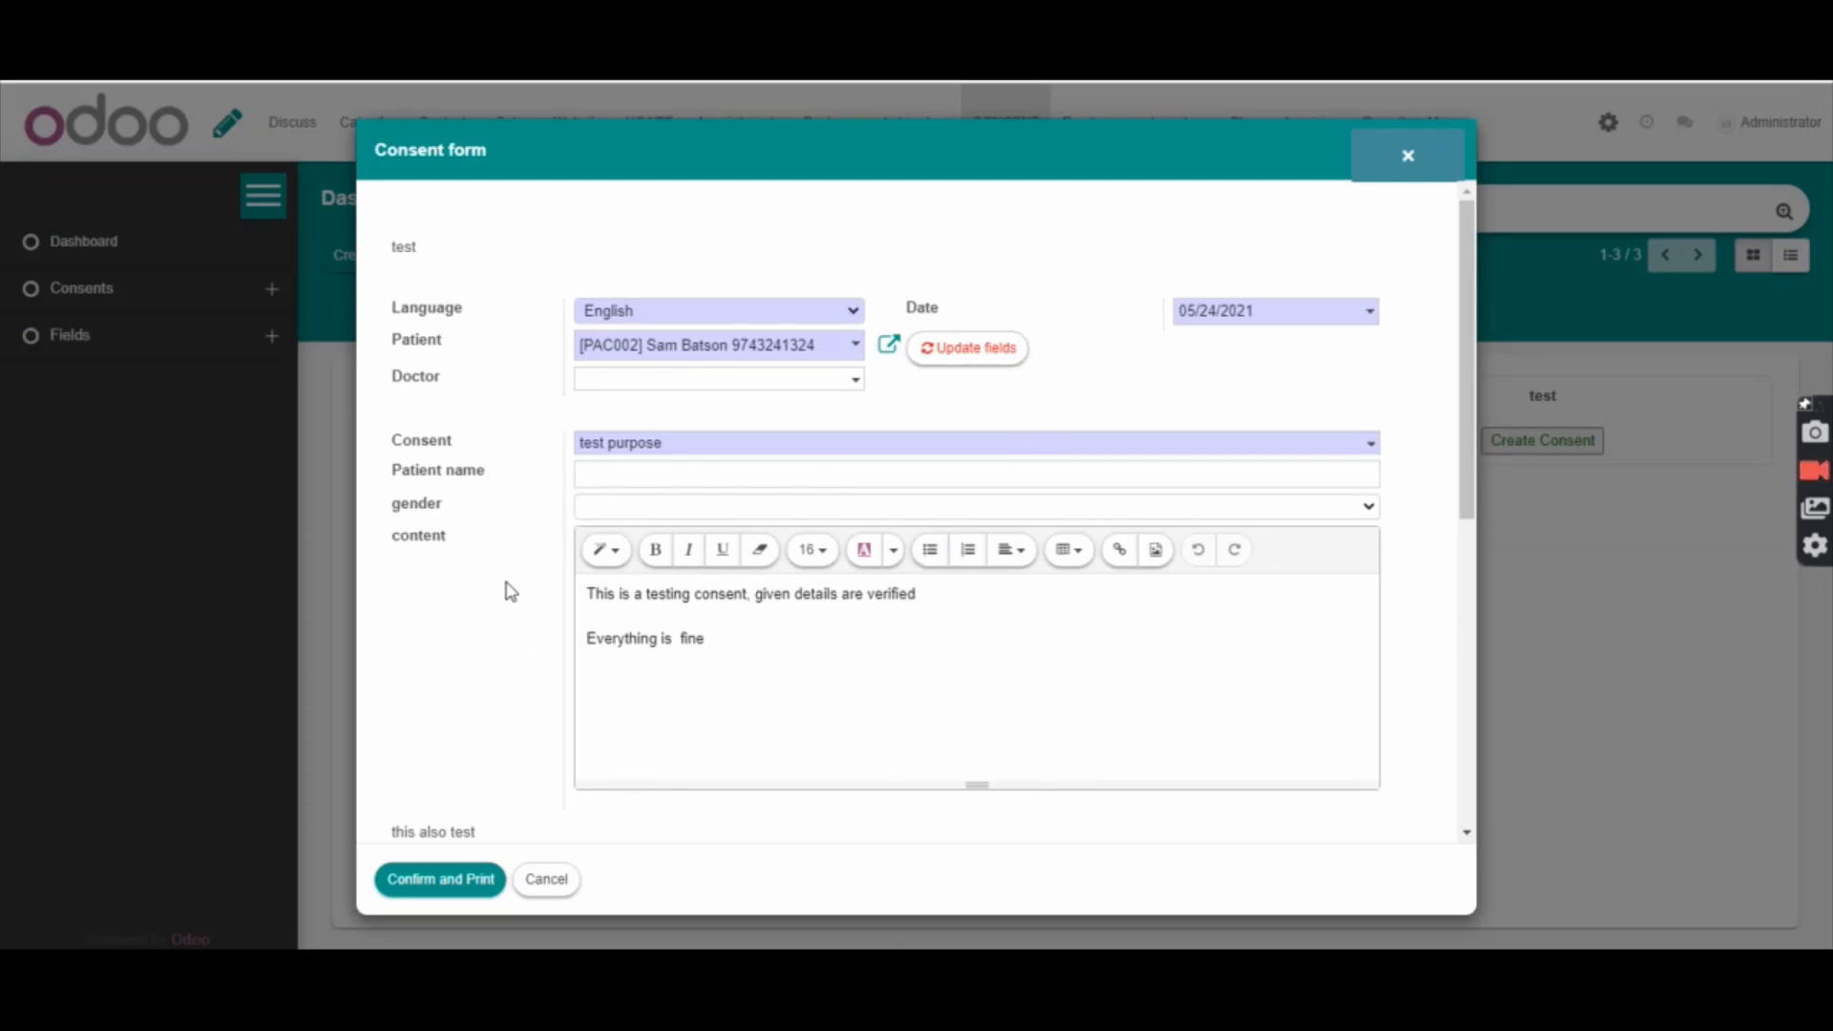
Step: Fill in the patient's full name in the consent form and set the gender to Male
scroll(511, 591, down, 3)
scroll(696, 483, down, 5)
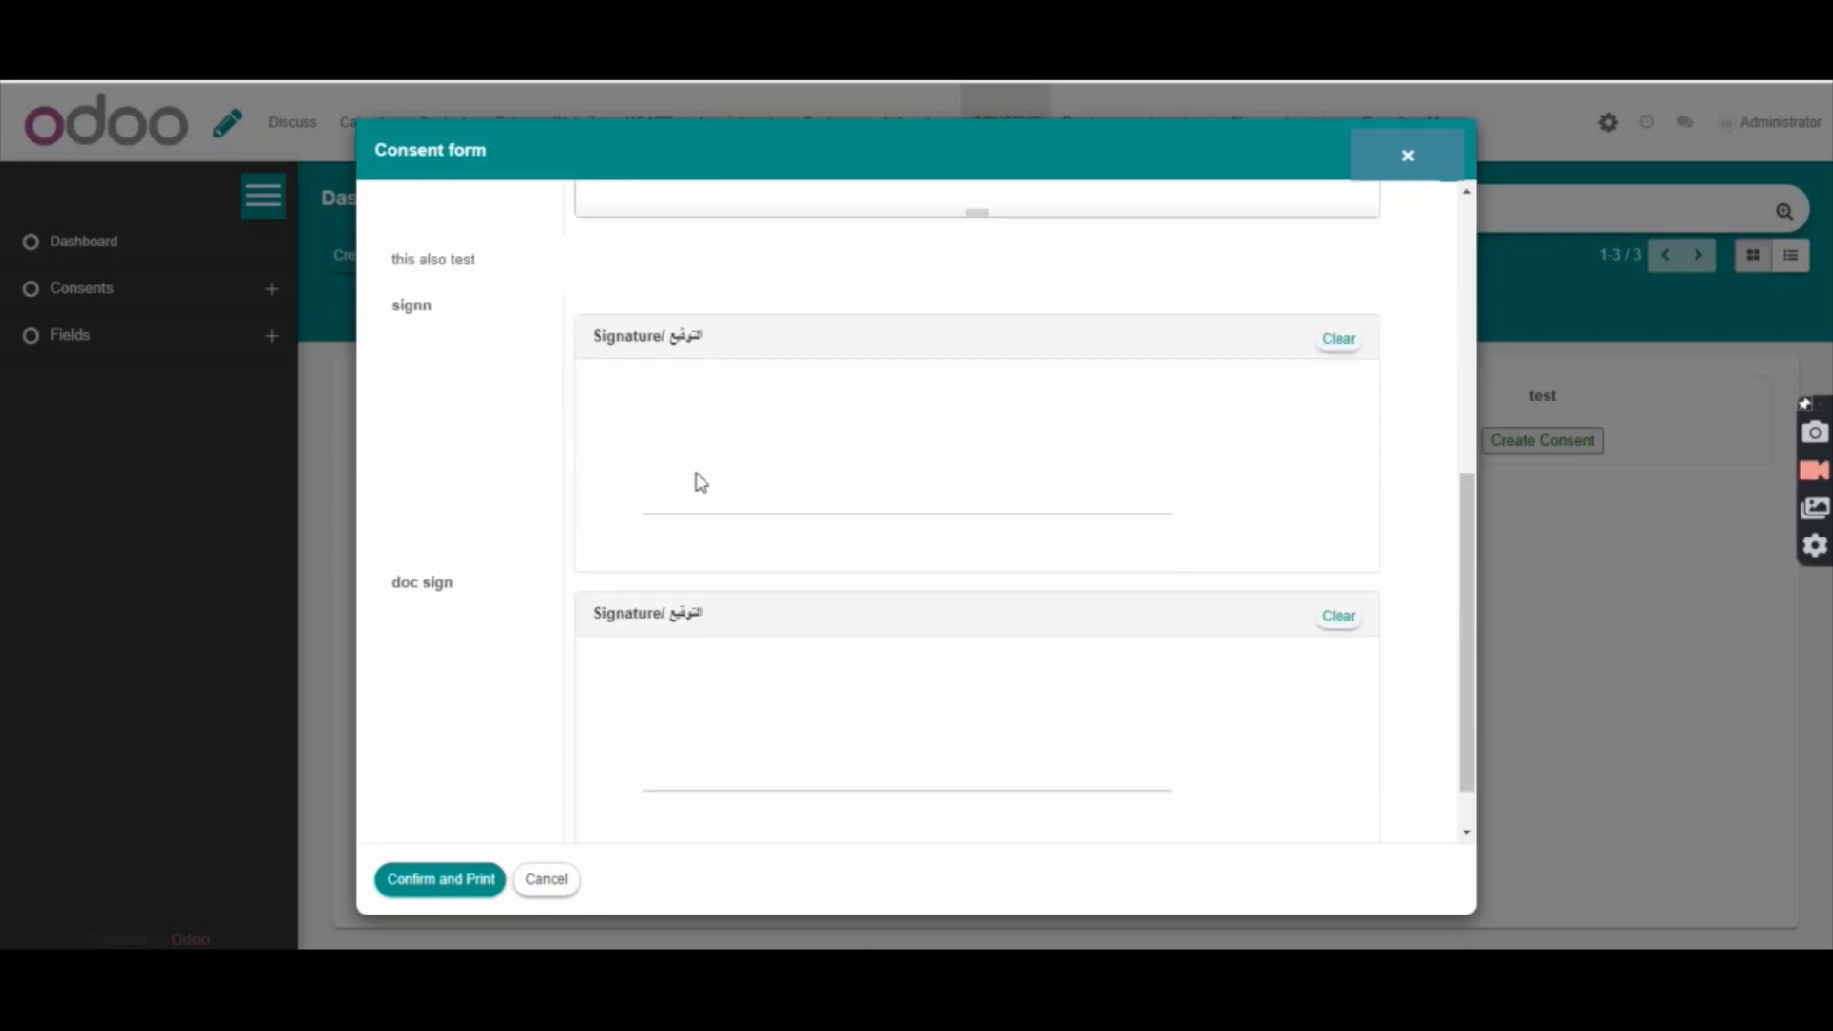
scroll(614, 655, up, 6)
scroll(619, 659, up, 2)
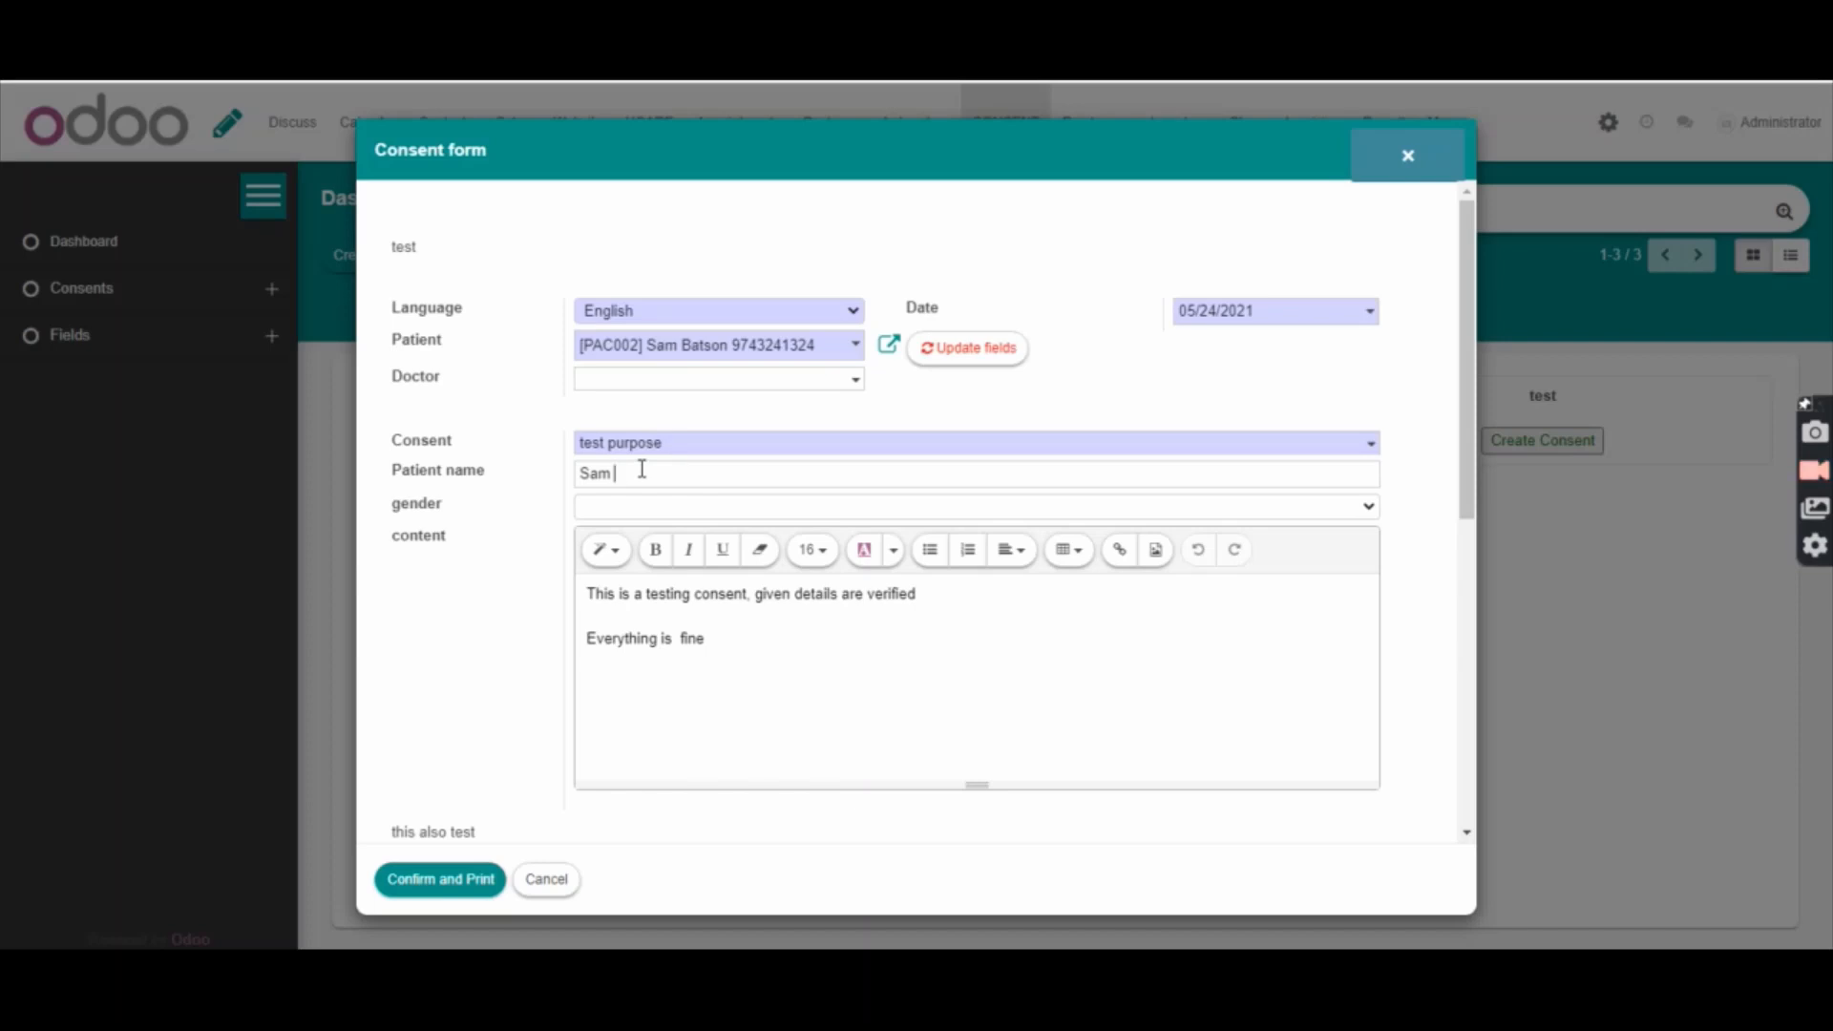
click(694, 508)
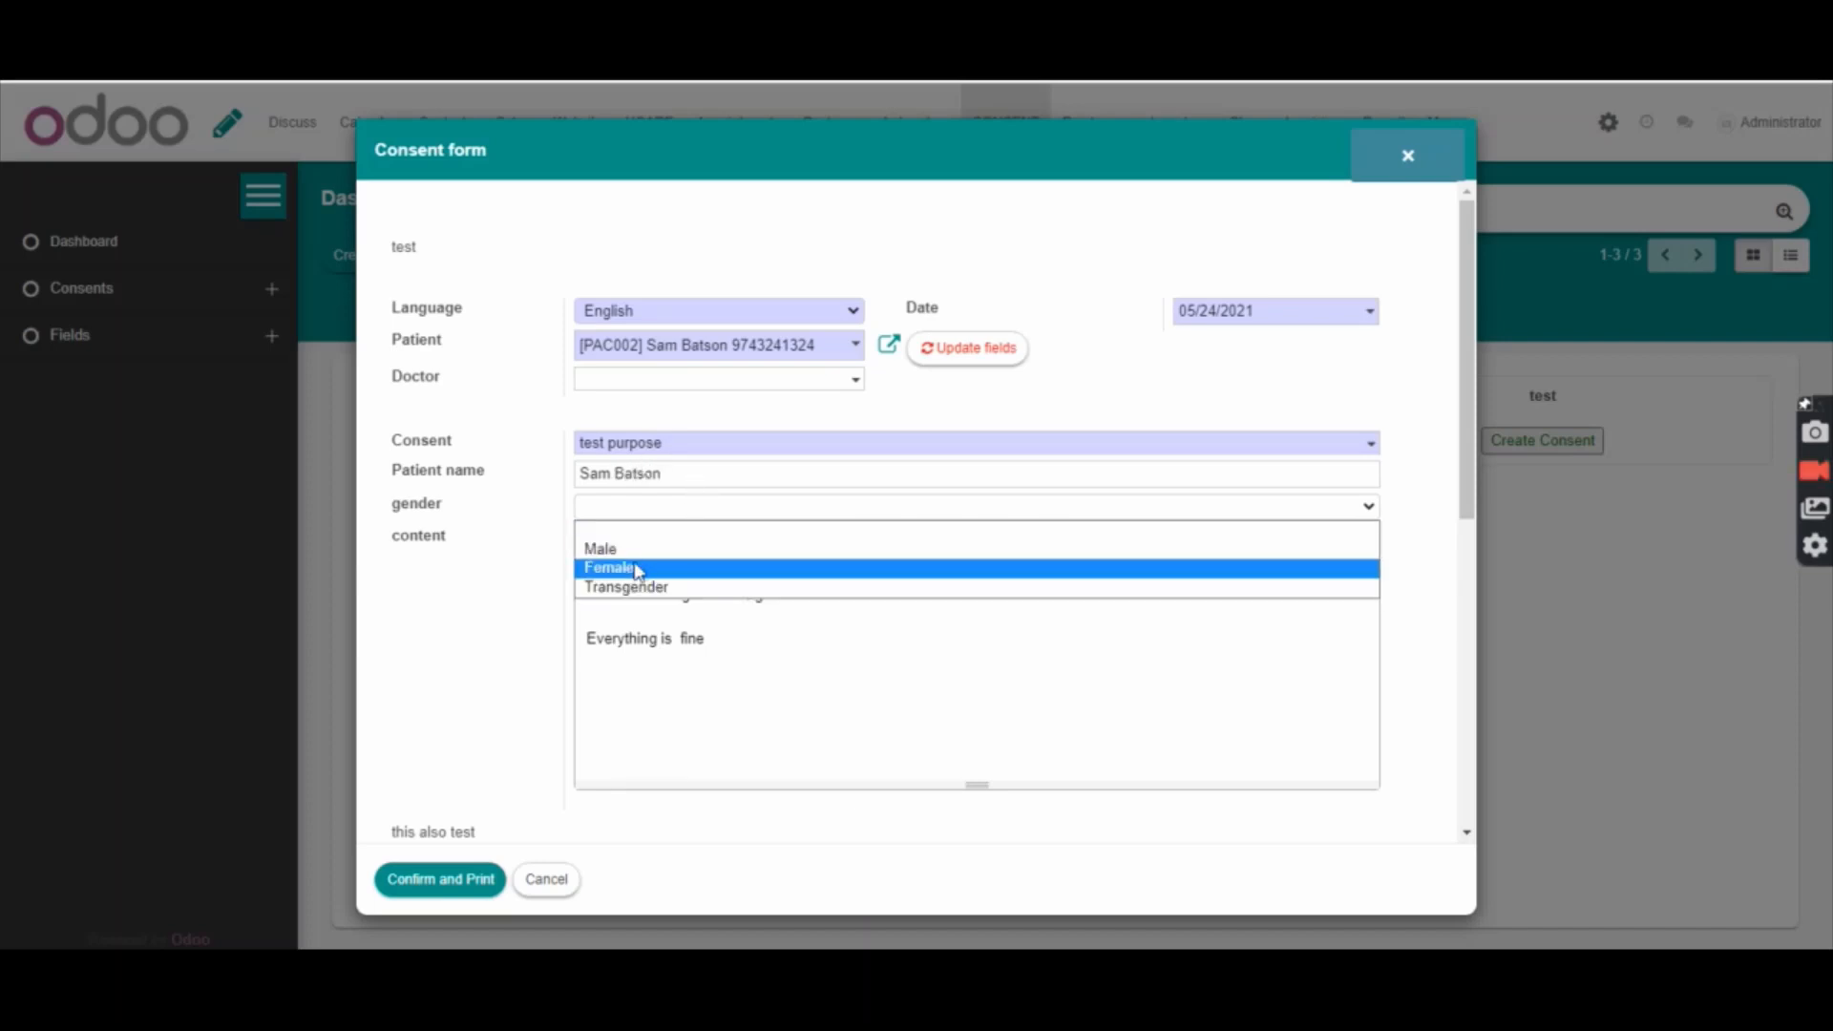
click(637, 546)
Step: Draw freehand signatures in the signn and doc sign fields, and confirm and print the consent
scroll(495, 552, down, 6)
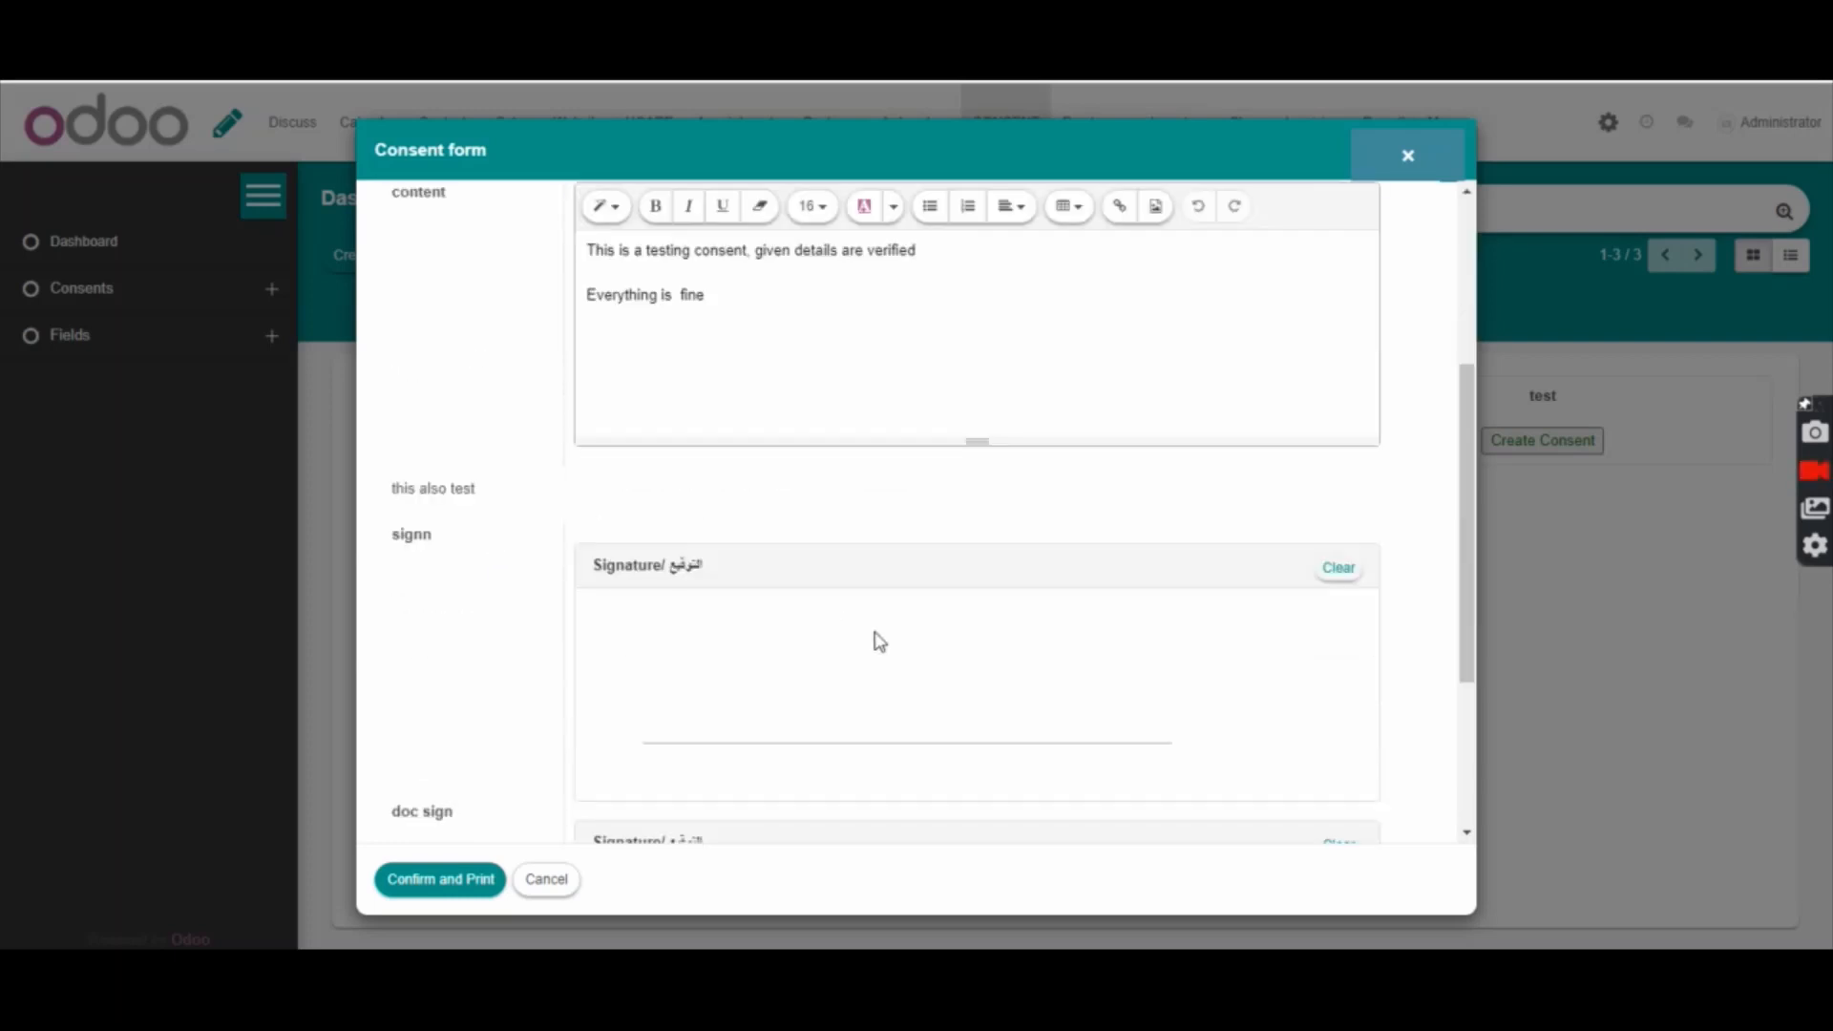
mouse_move(790, 385)
mouse_down()
mouse_move(818, 409)
mouse_move(748, 376)
mouse_move(1057, 383)
mouse_up()
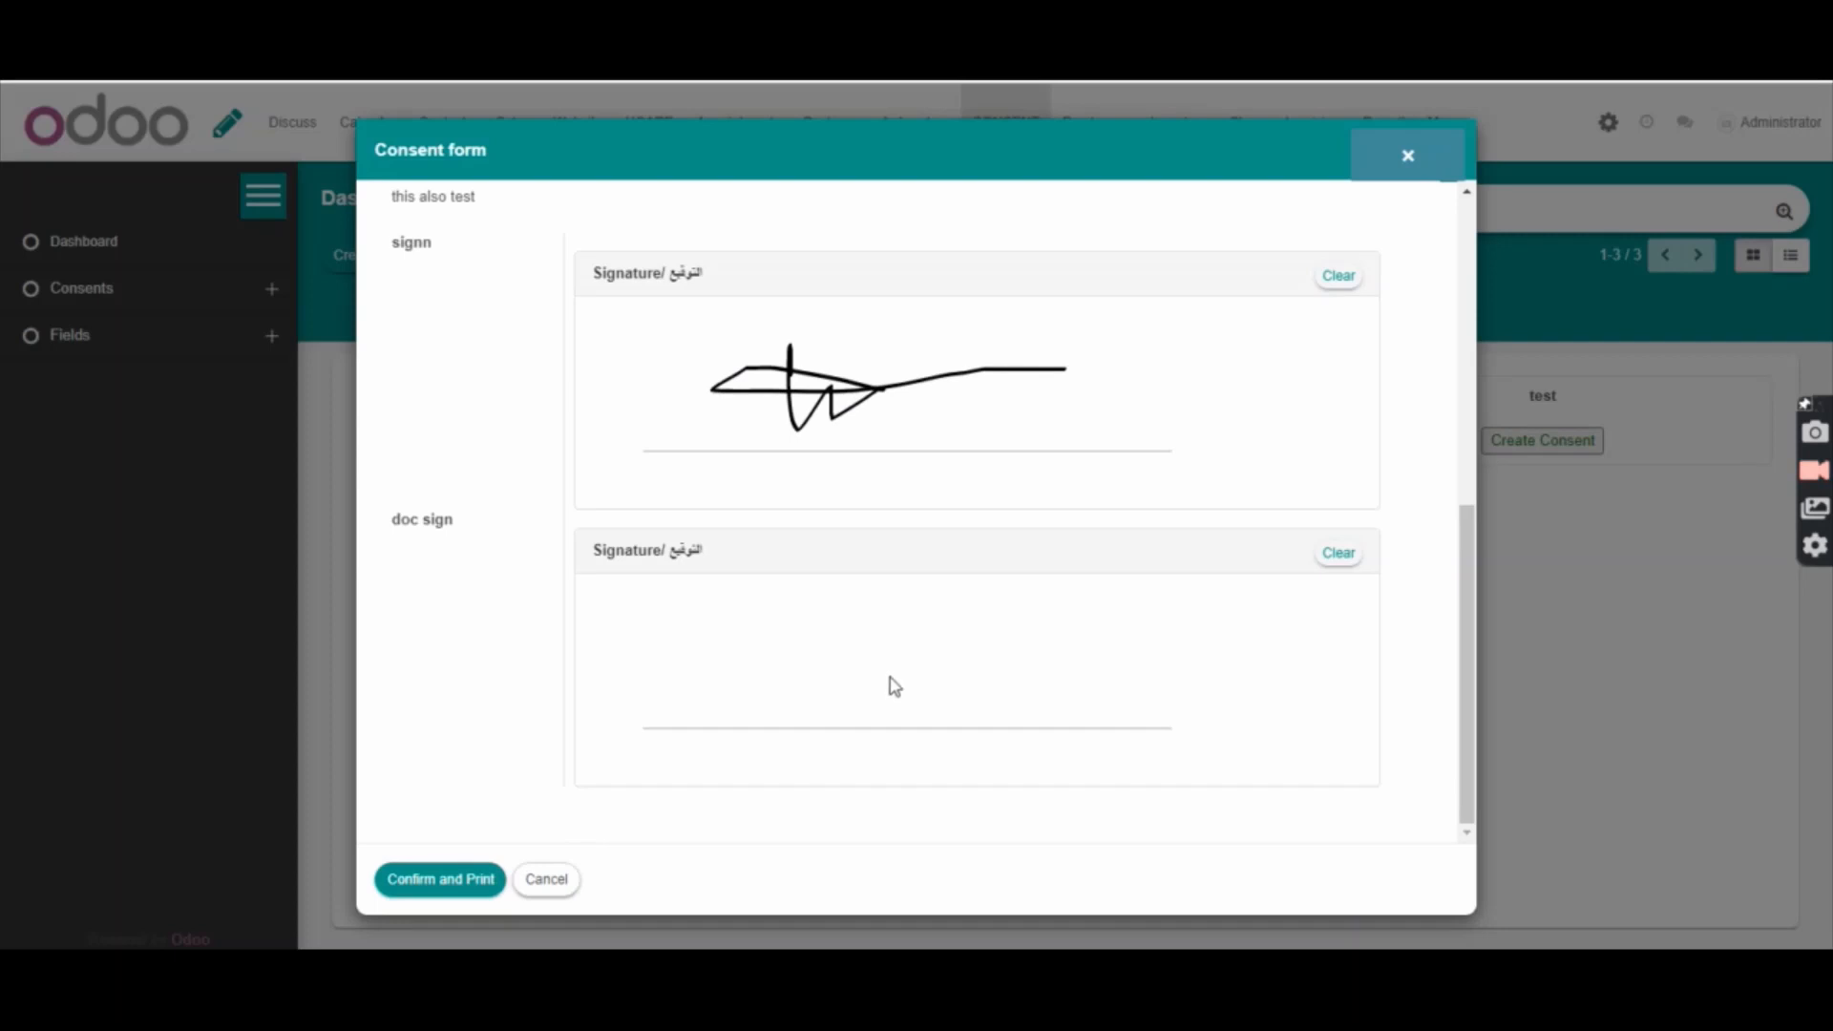
mouse_move(889, 662)
mouse_down()
mouse_move(879, 696)
mouse_move(951, 746)
mouse_up()
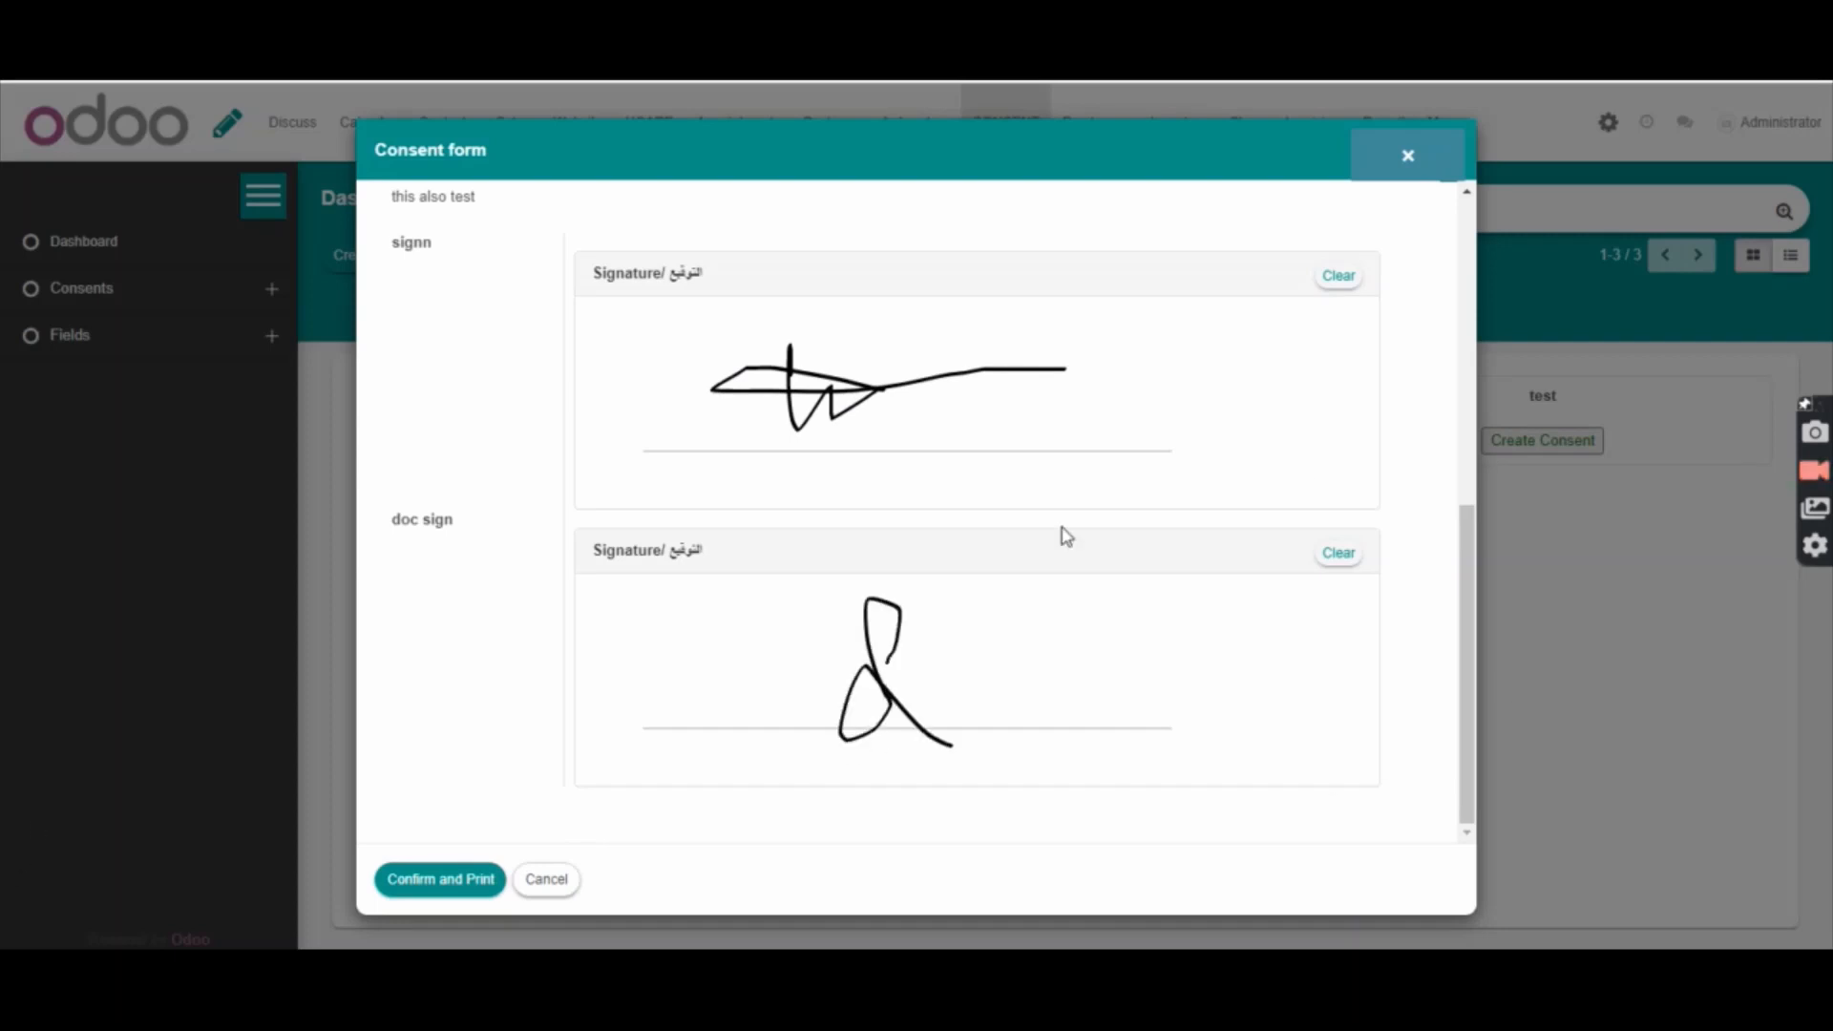
scroll(1171, 433, up, 6)
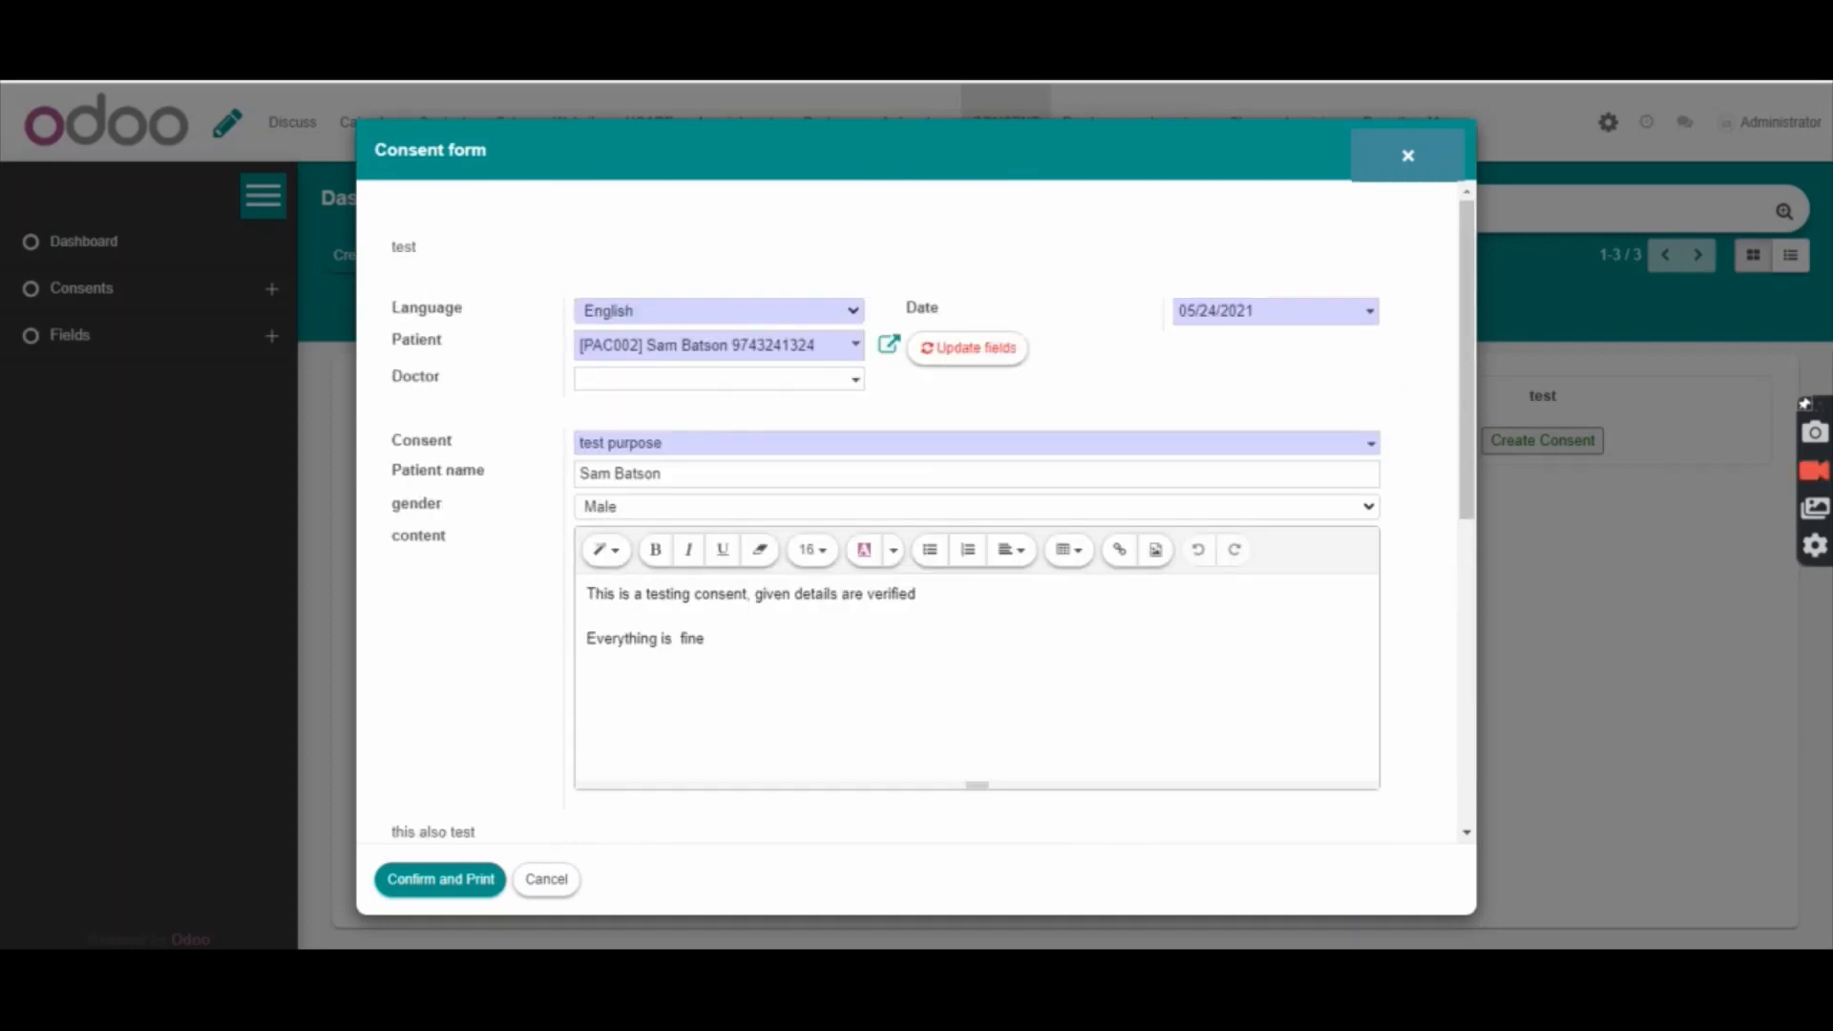
click(437, 876)
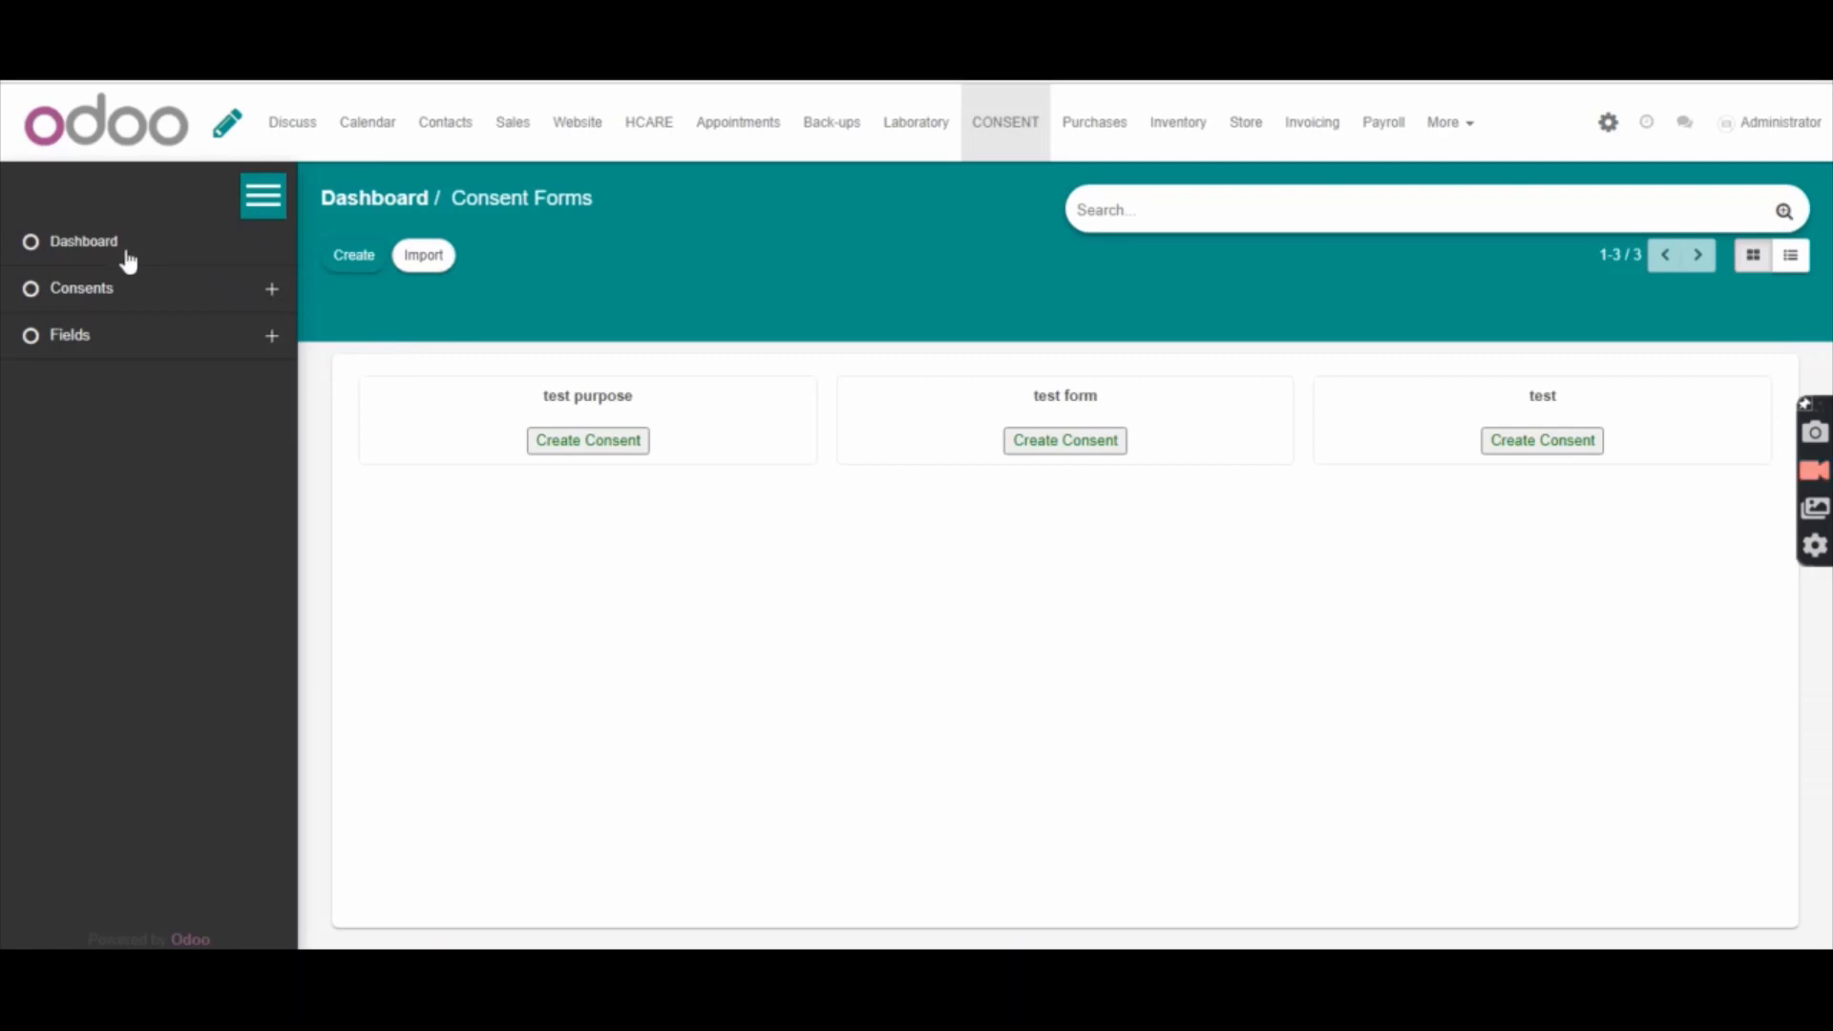
Step: Open the newly signed "test purpose" consent among the signed forms and review its details and both signatures
click(98, 252)
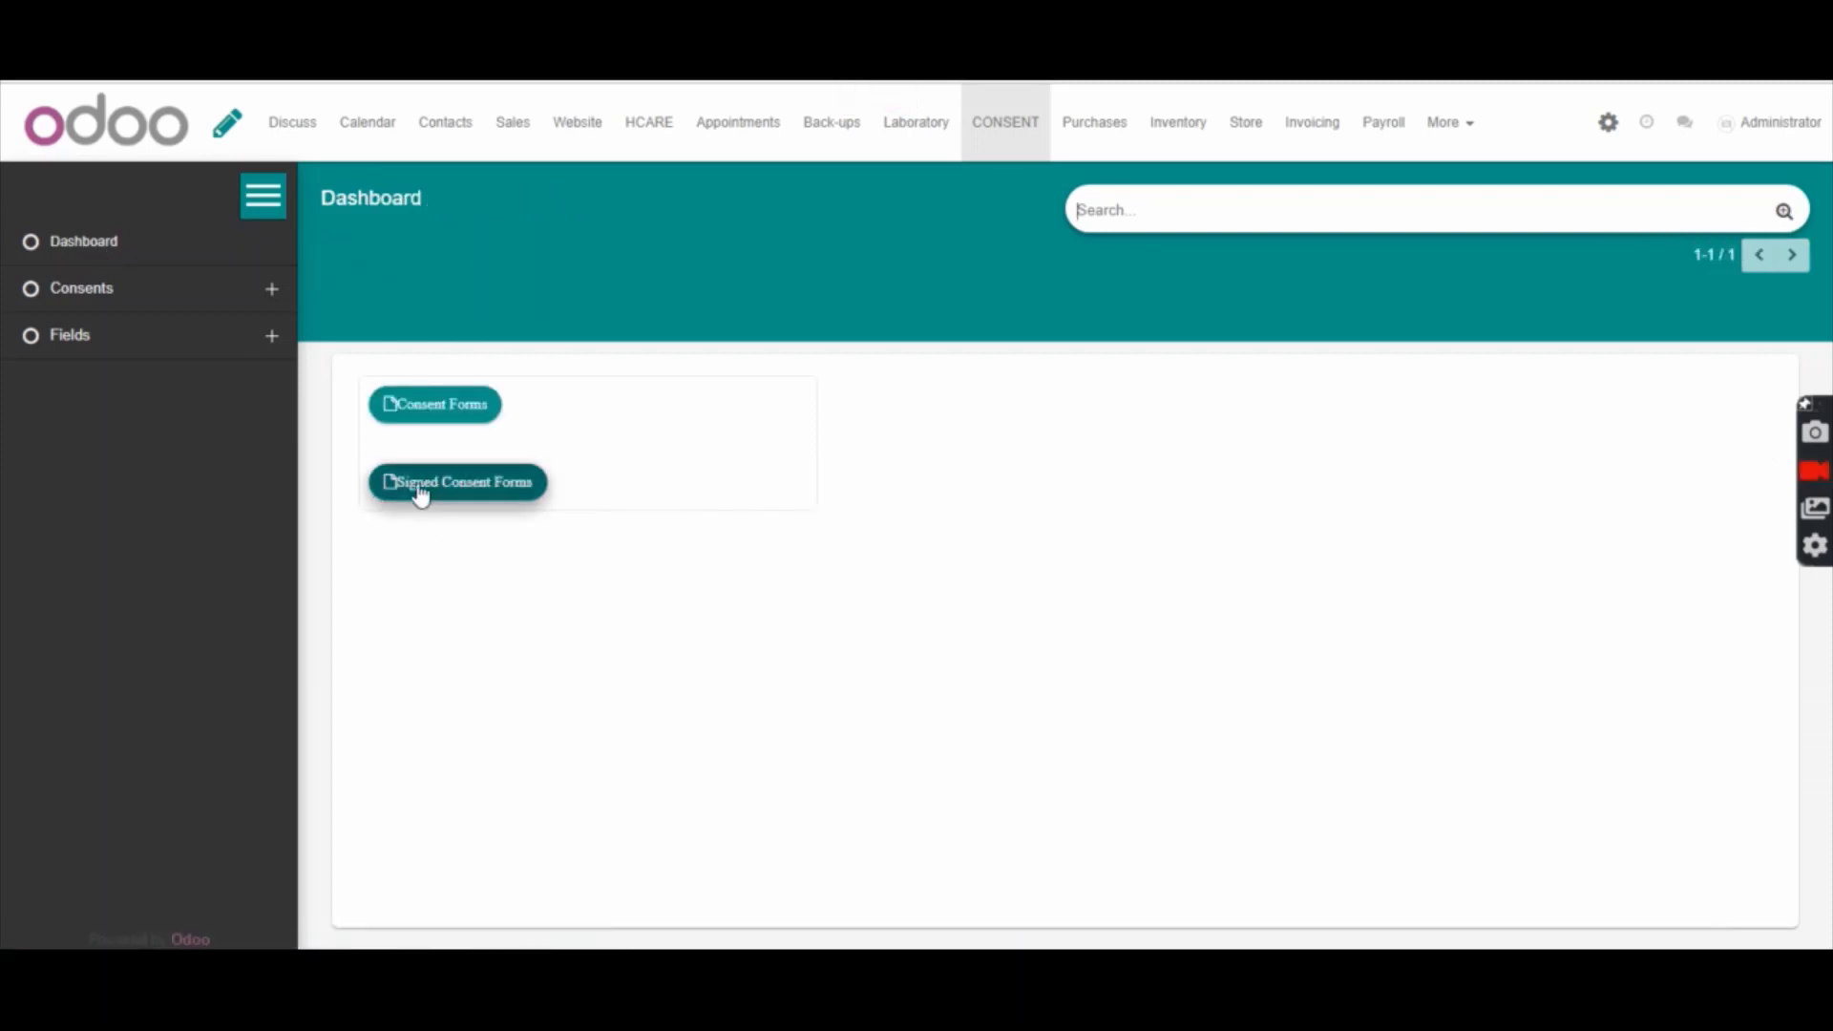
click(515, 492)
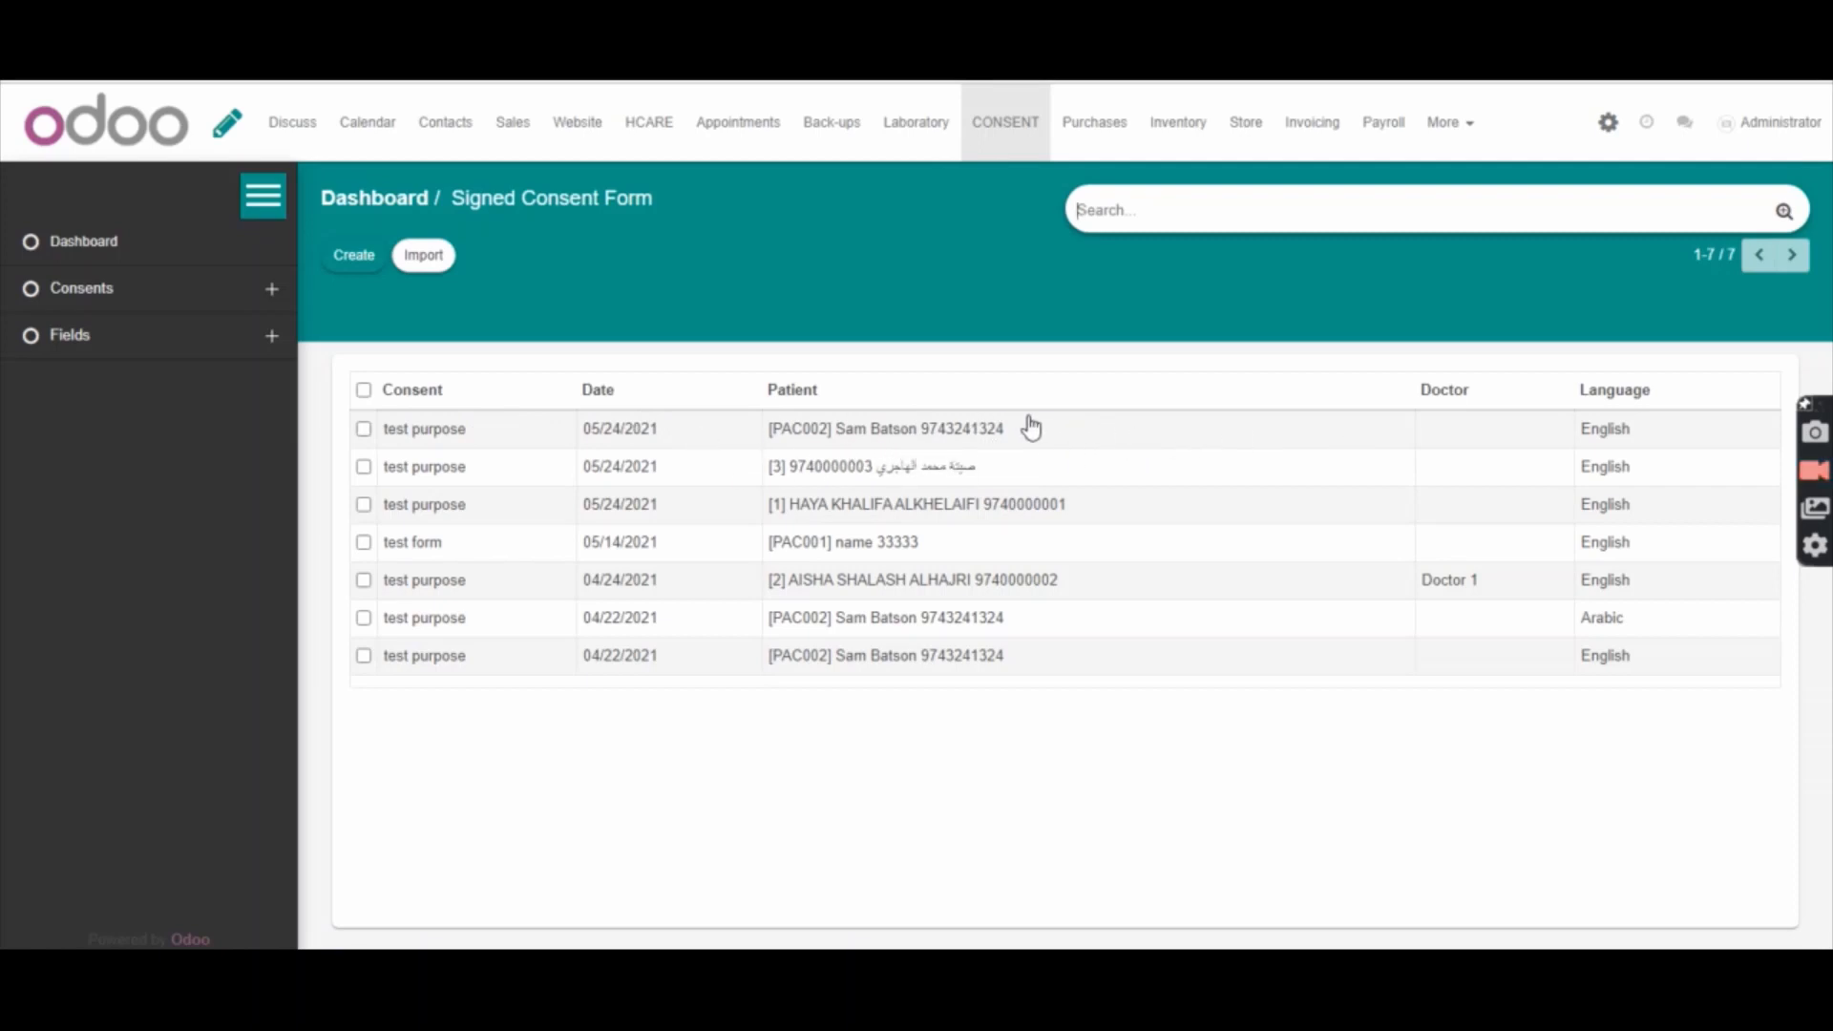
click(1008, 439)
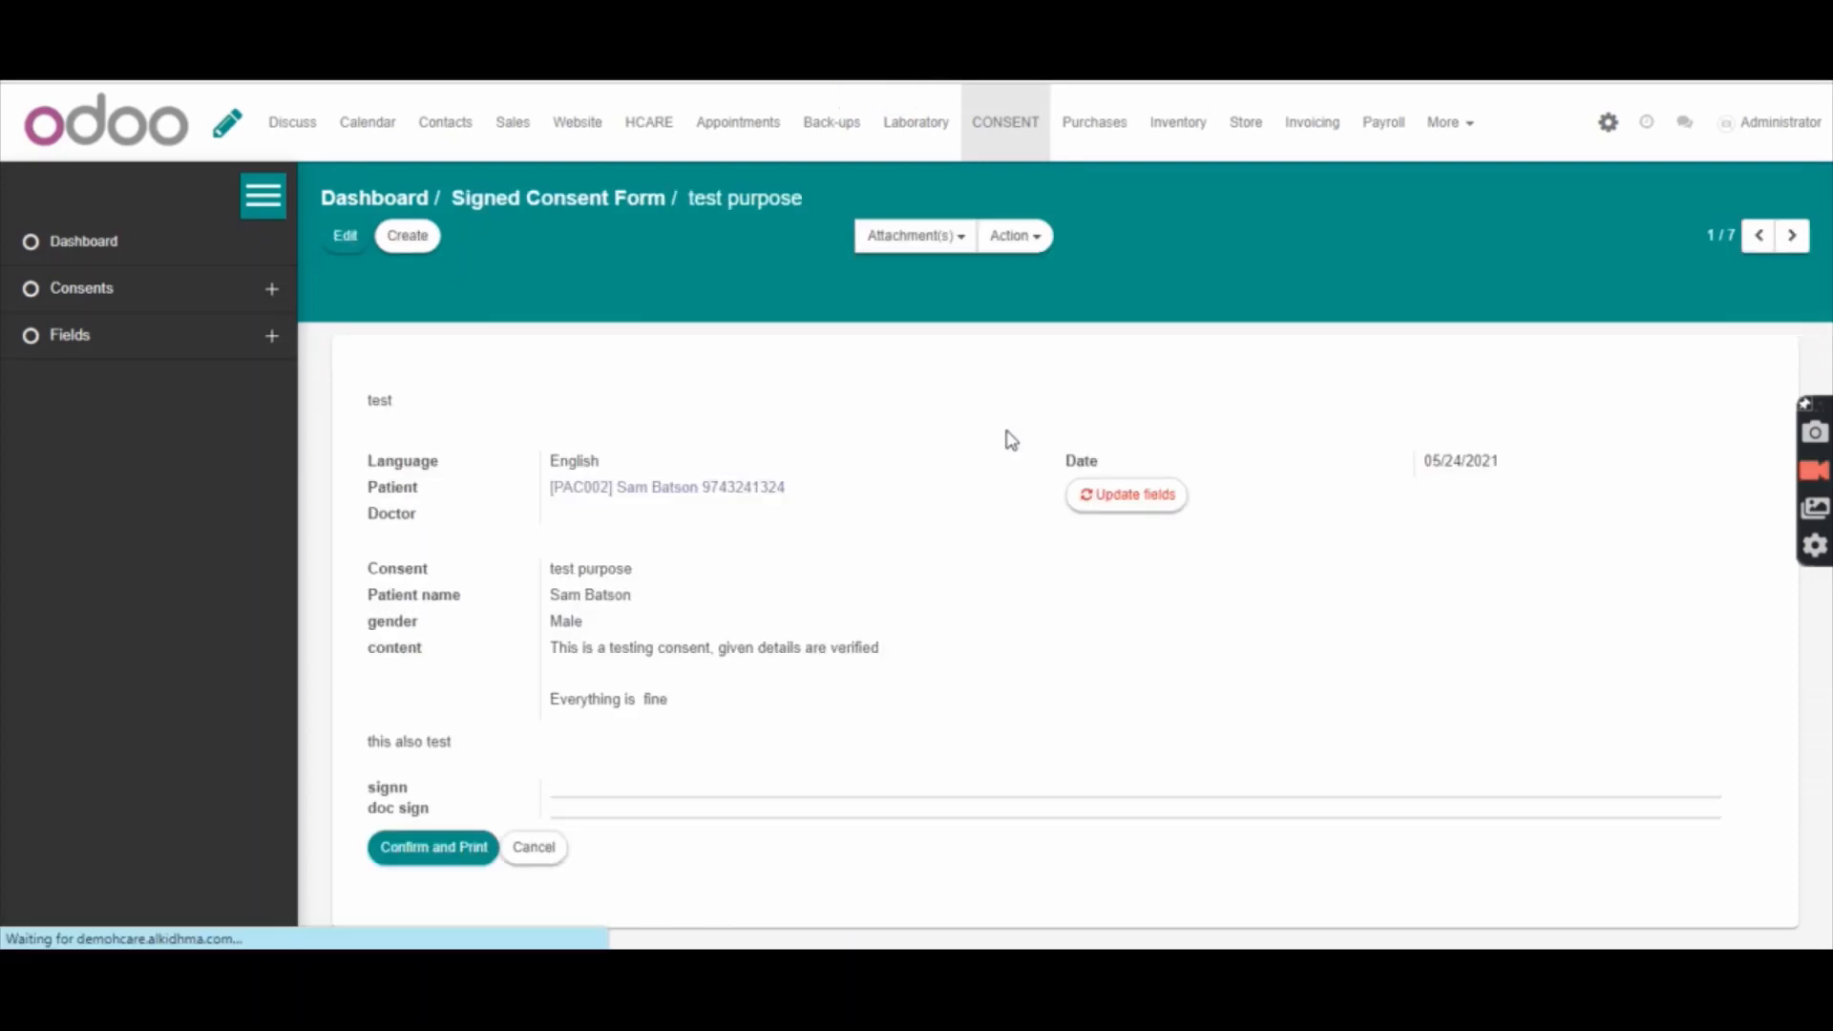
scroll(397, 869, down, 3)
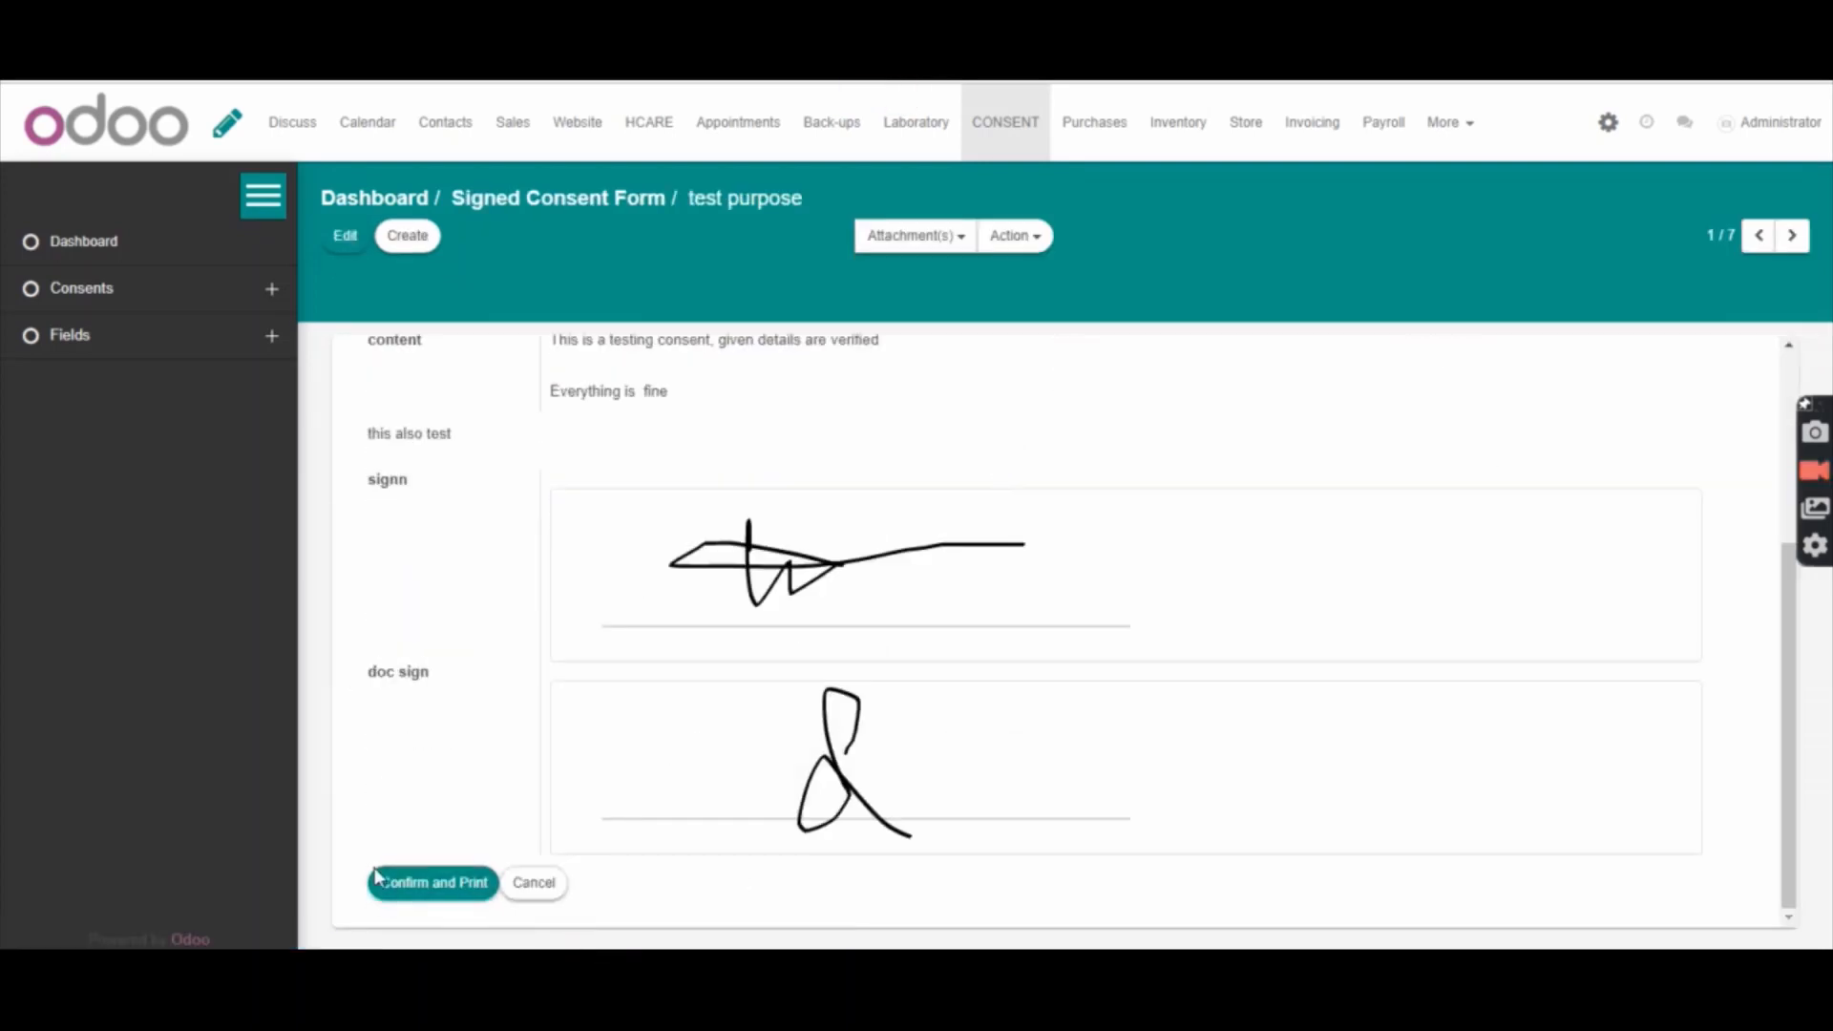
scroll(531, 626, up, 3)
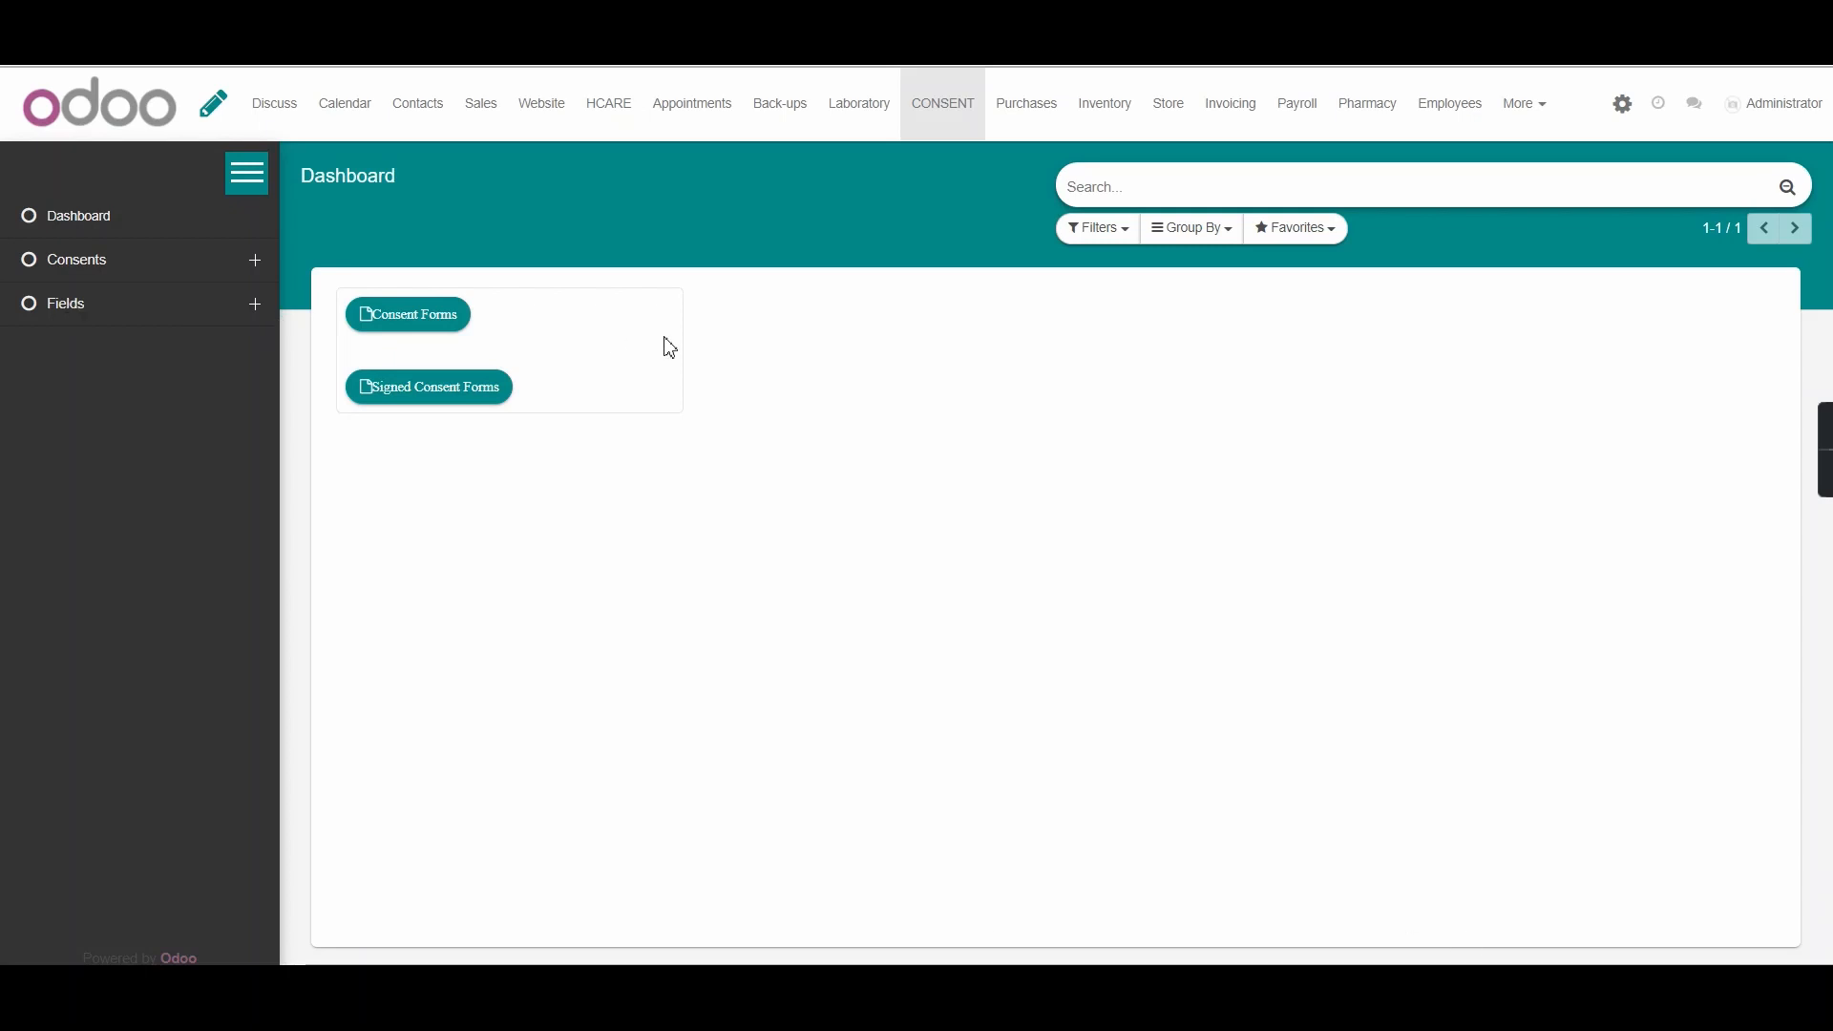
Step: Open the list of existing fields available for building consent forms
click(151, 313)
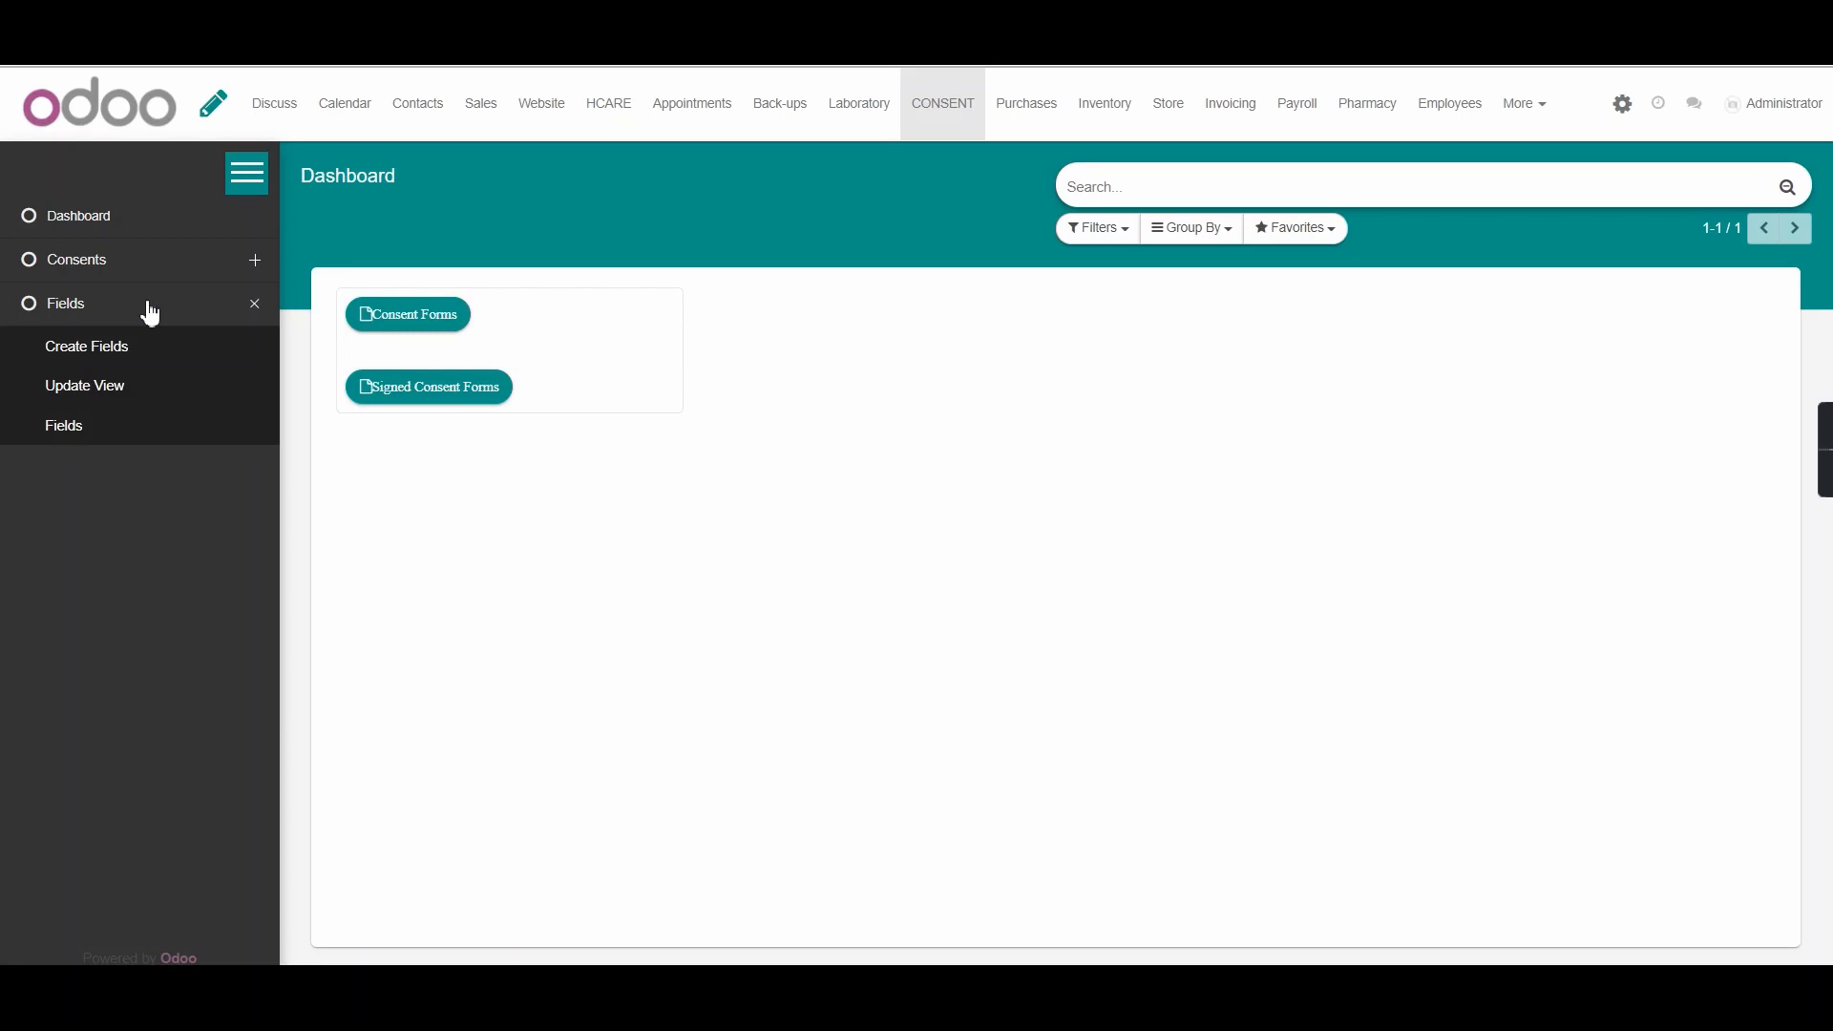
click(50, 434)
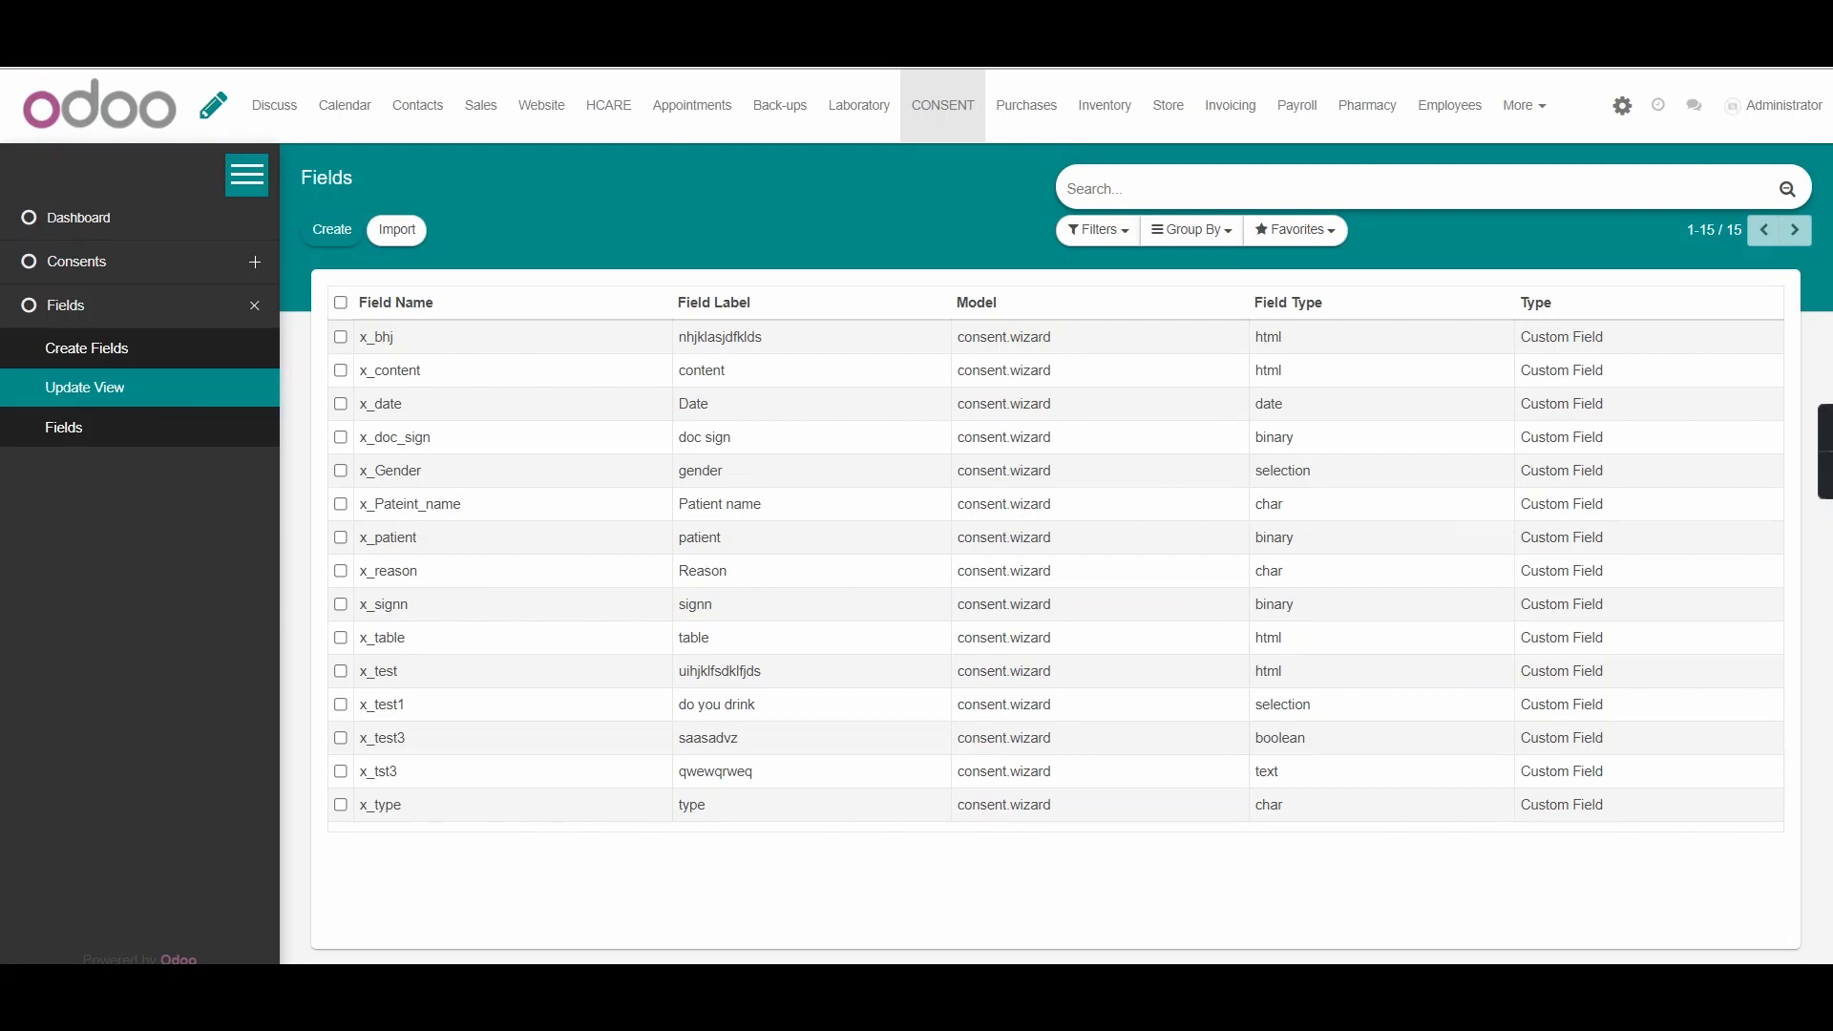
Step: Switch to the Word document and examine the dental bridge treatment consent's clauses and its patient and dentist signature lines
mouse_move(736, 962)
click(605, 887)
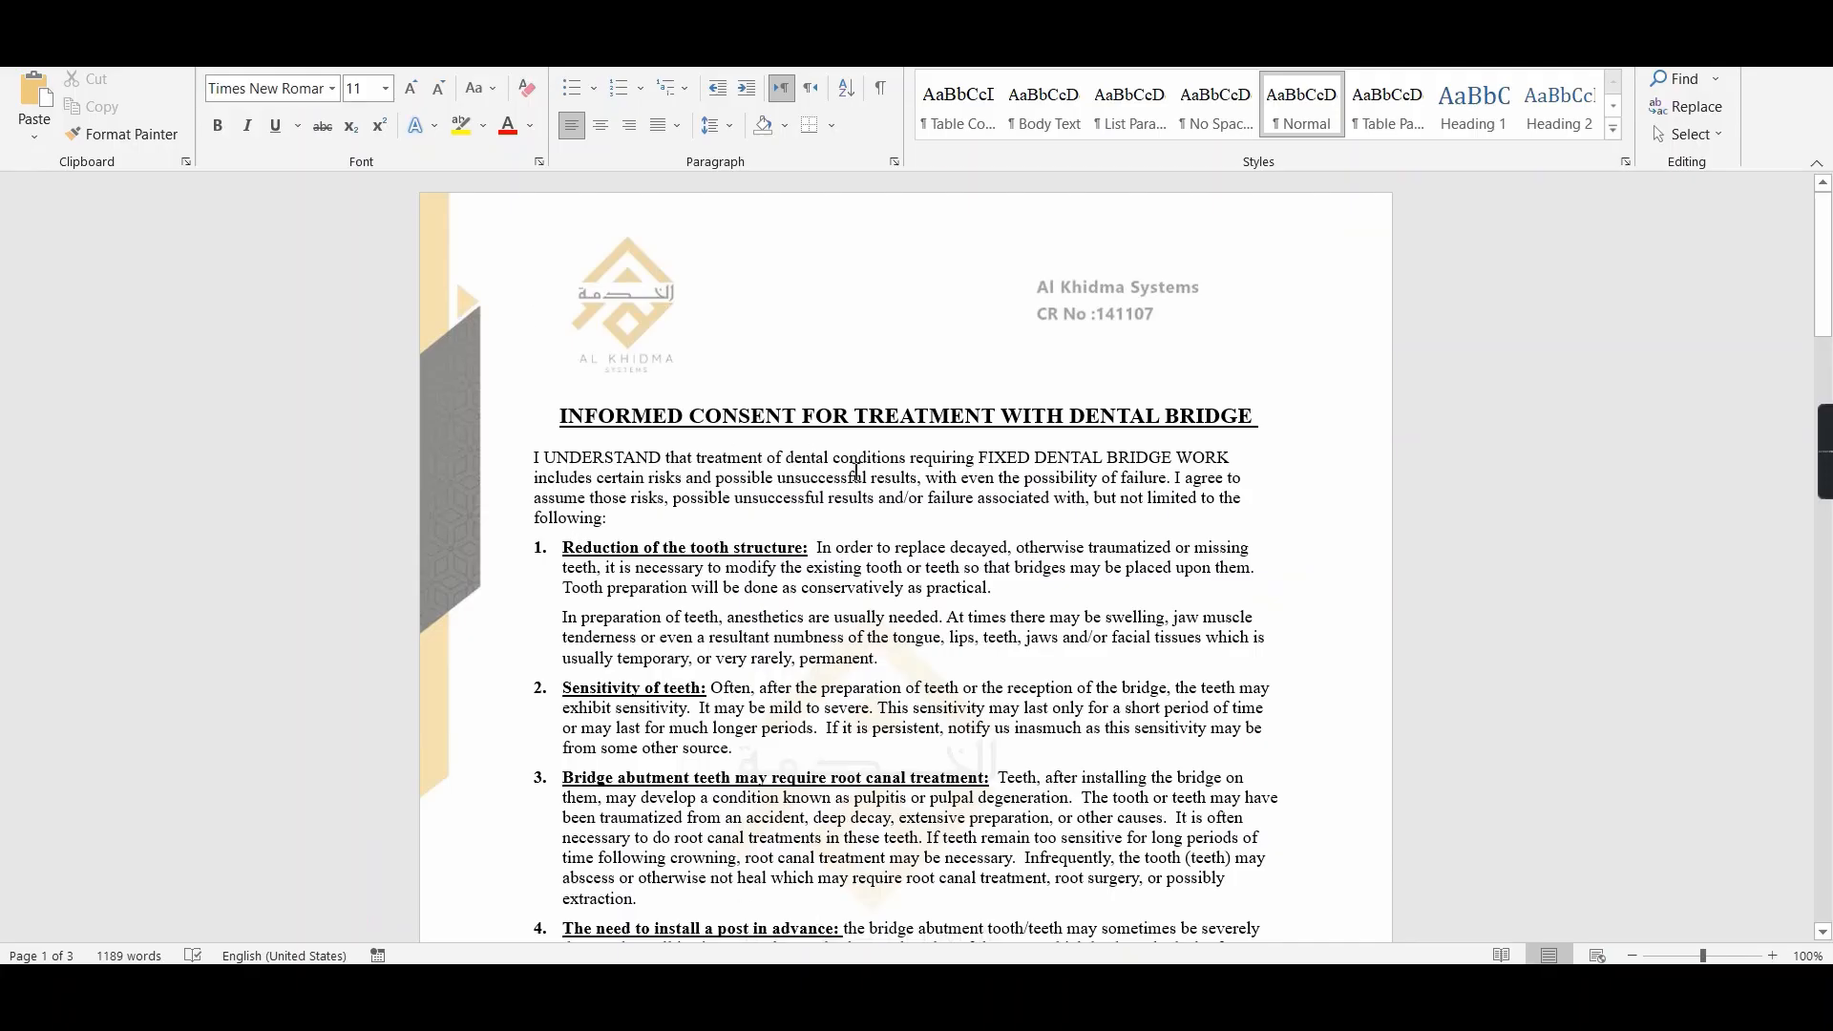
scroll(964, 520, down, 2)
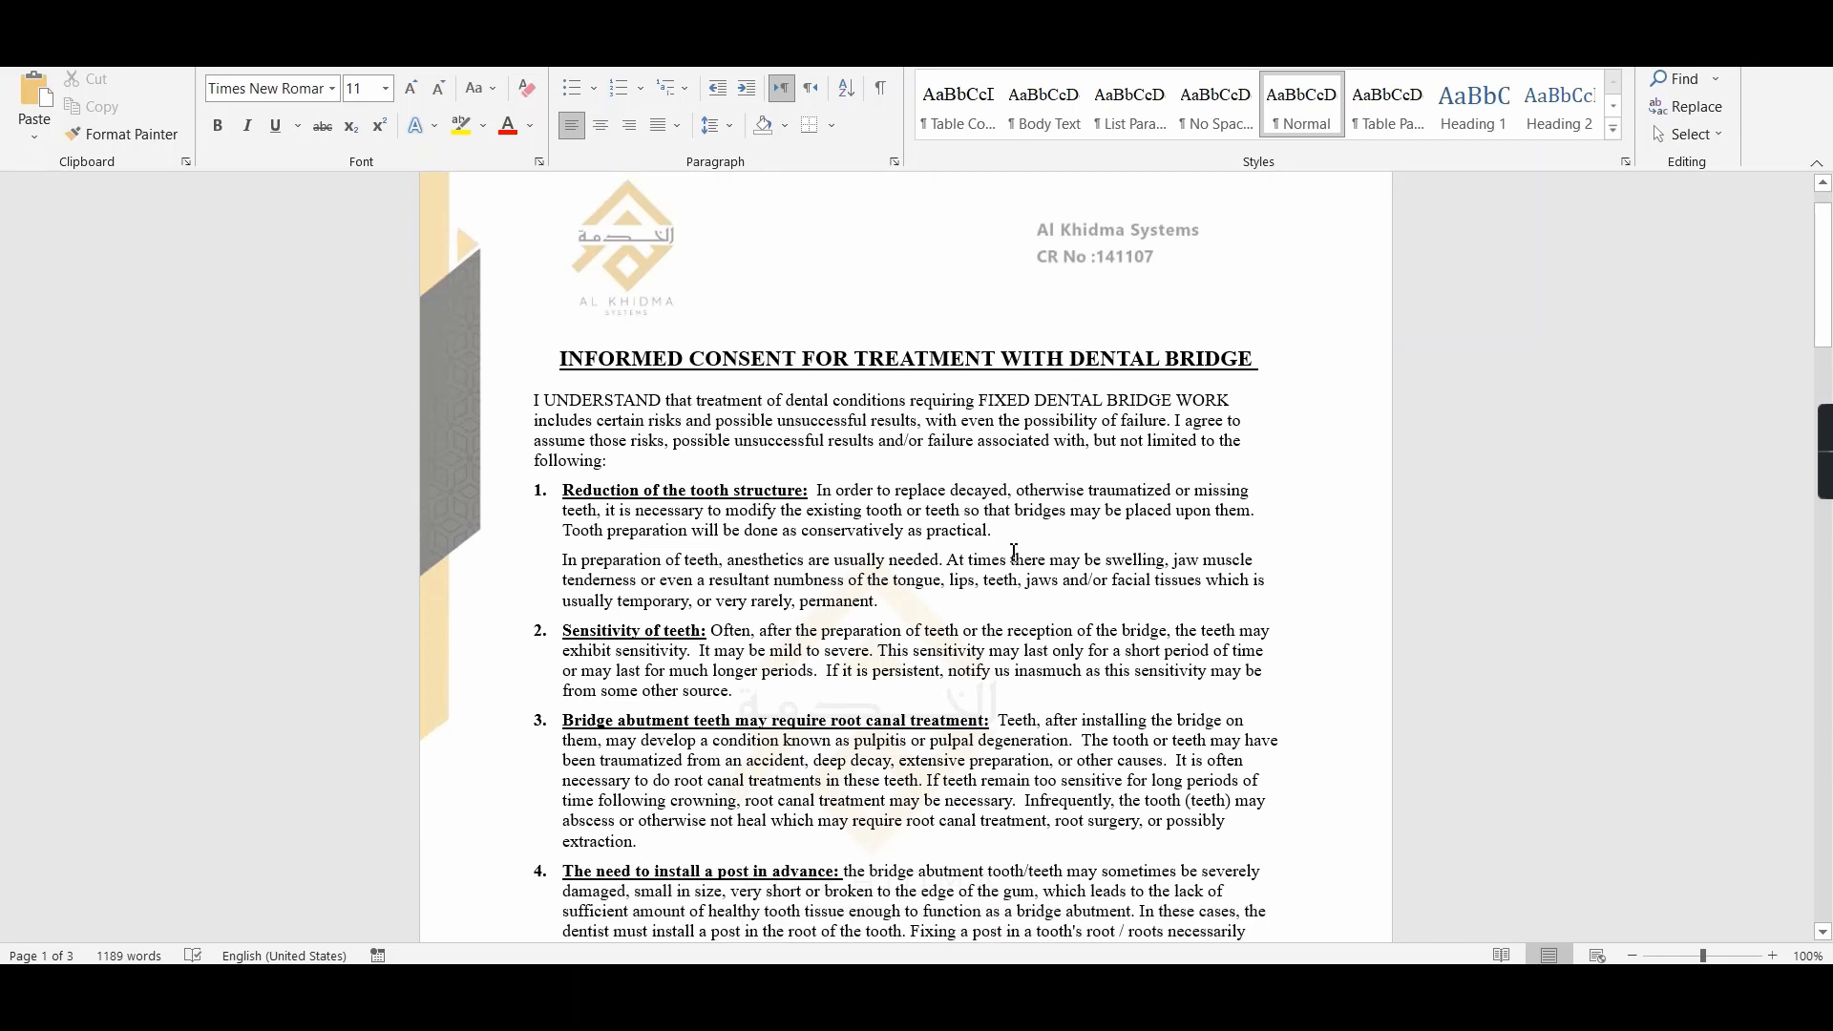
scroll(1014, 552, down, 20)
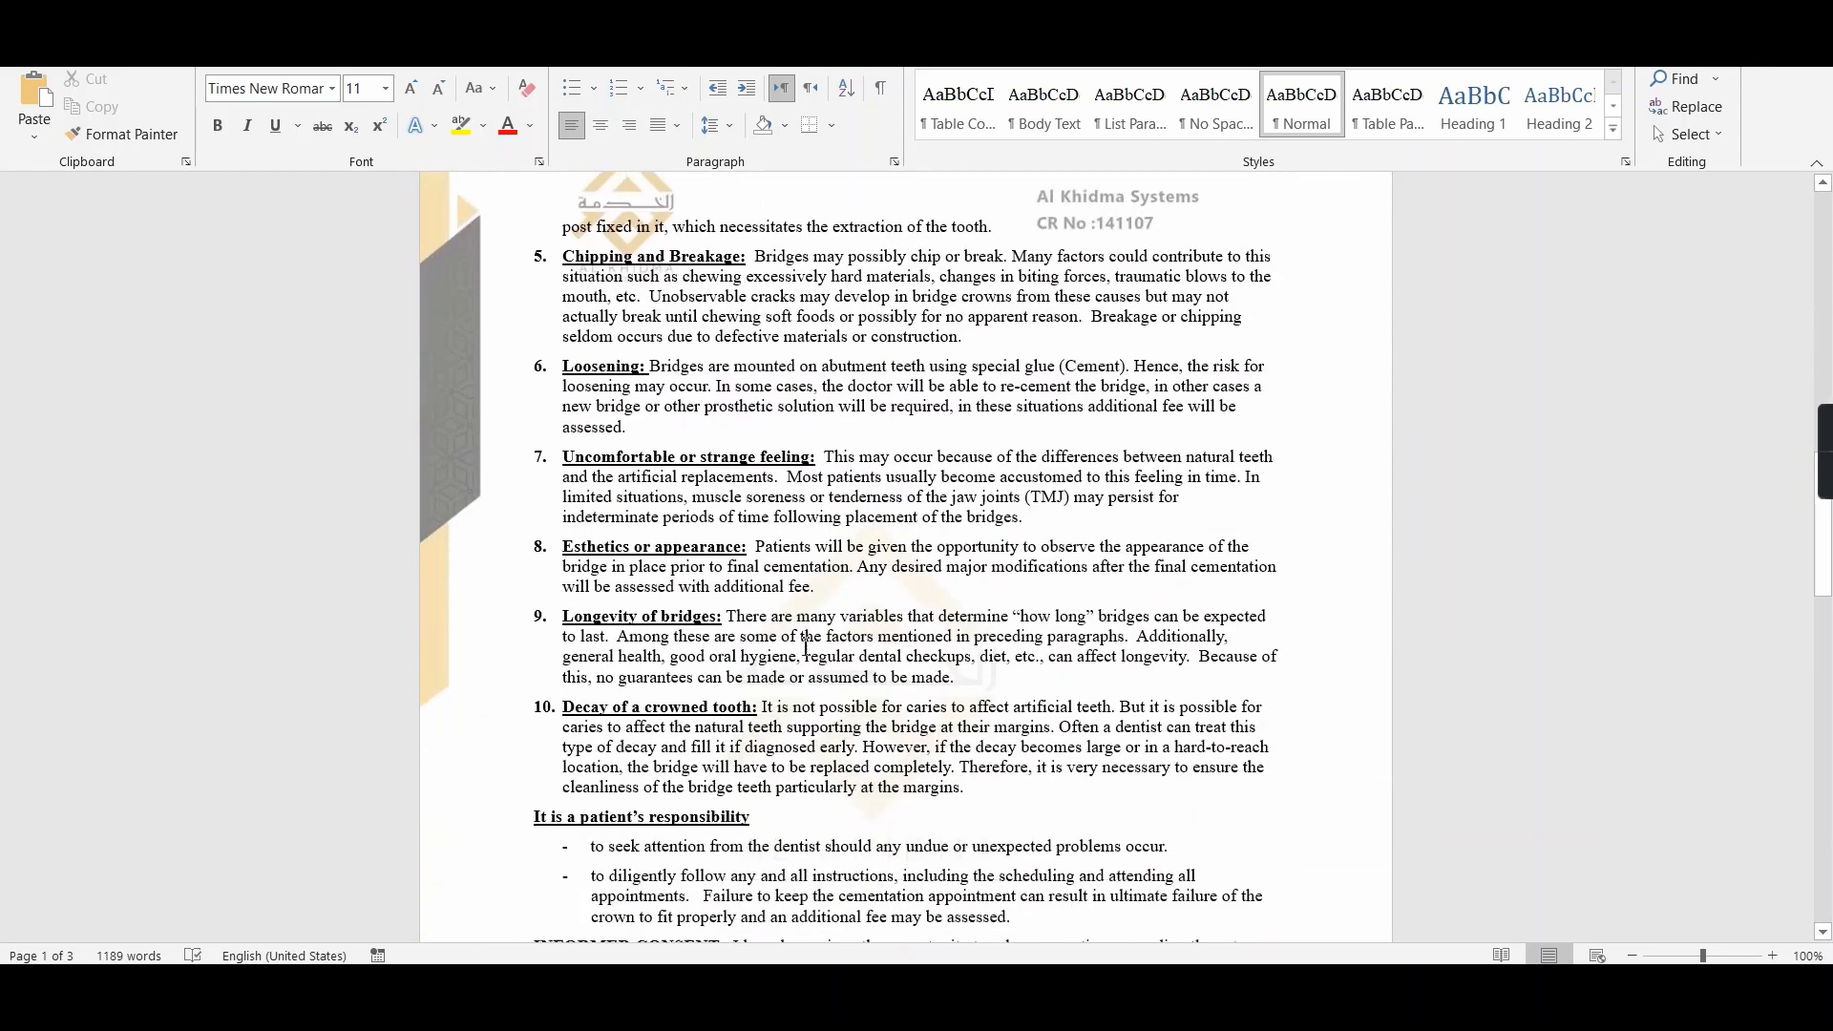
scroll(806, 655, down, 5)
scroll(778, 657, up, 14)
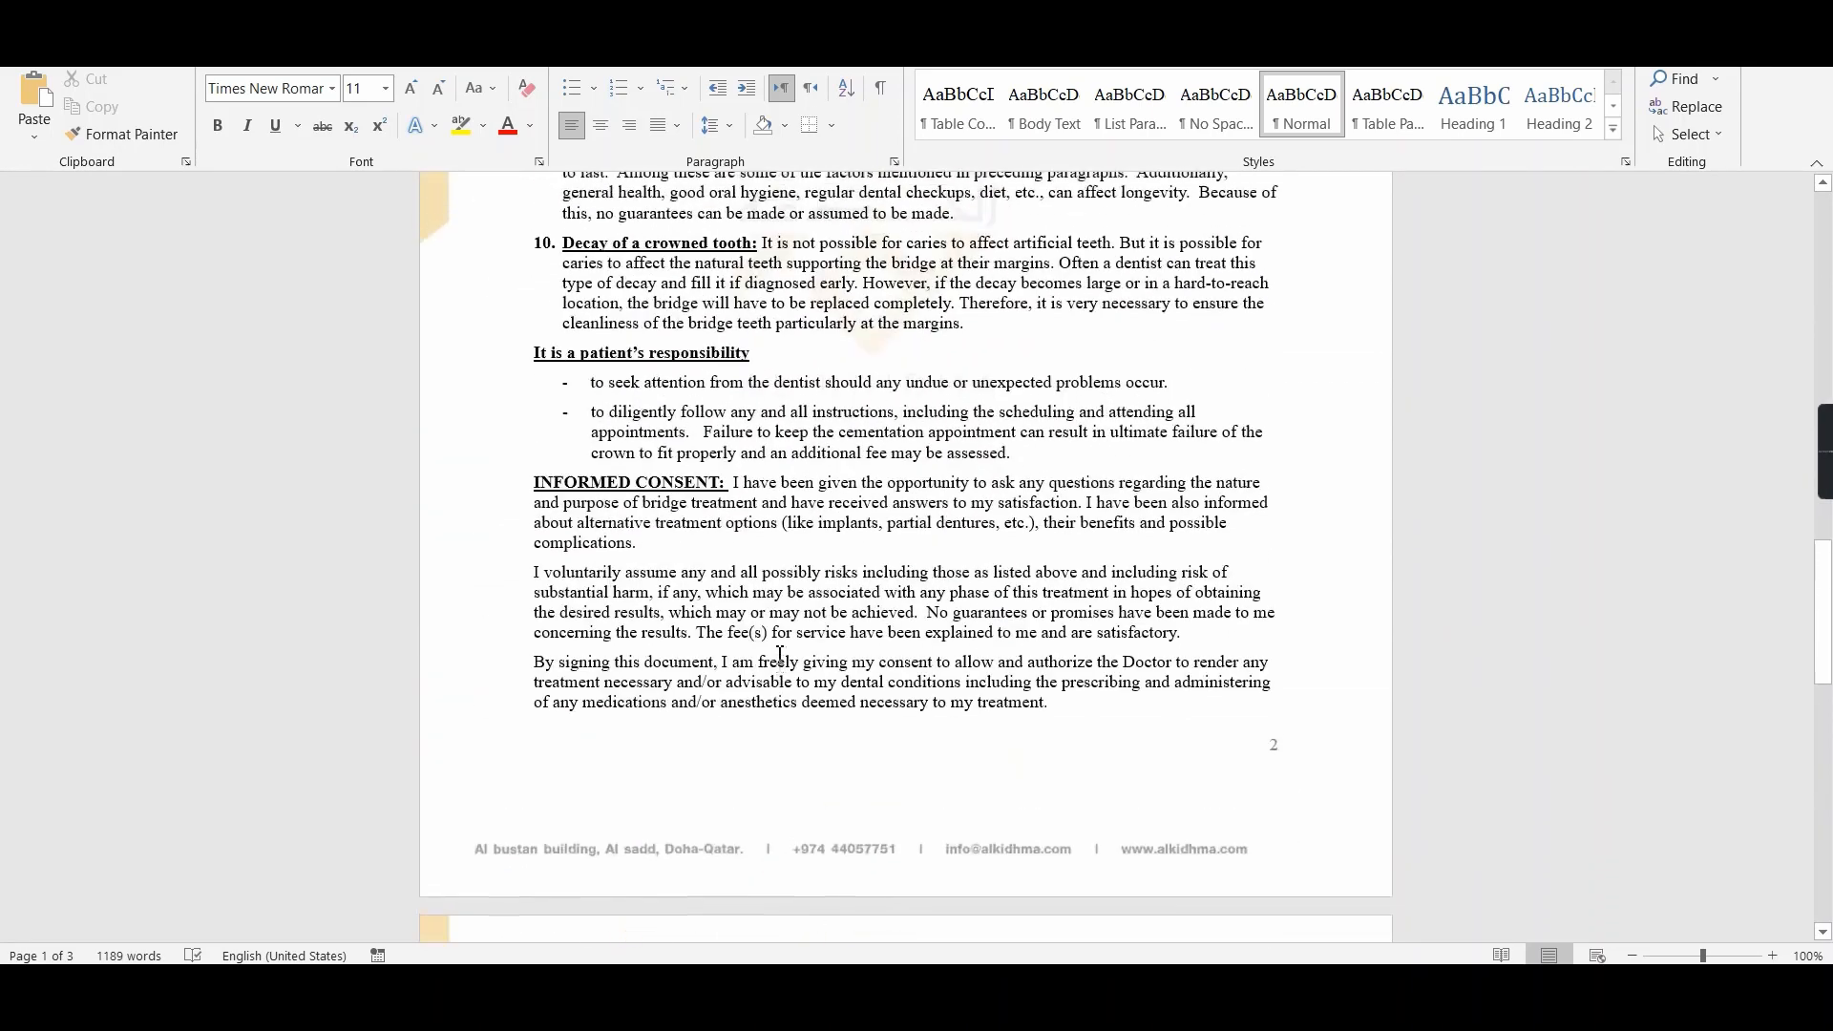
scroll(779, 654, down, 15)
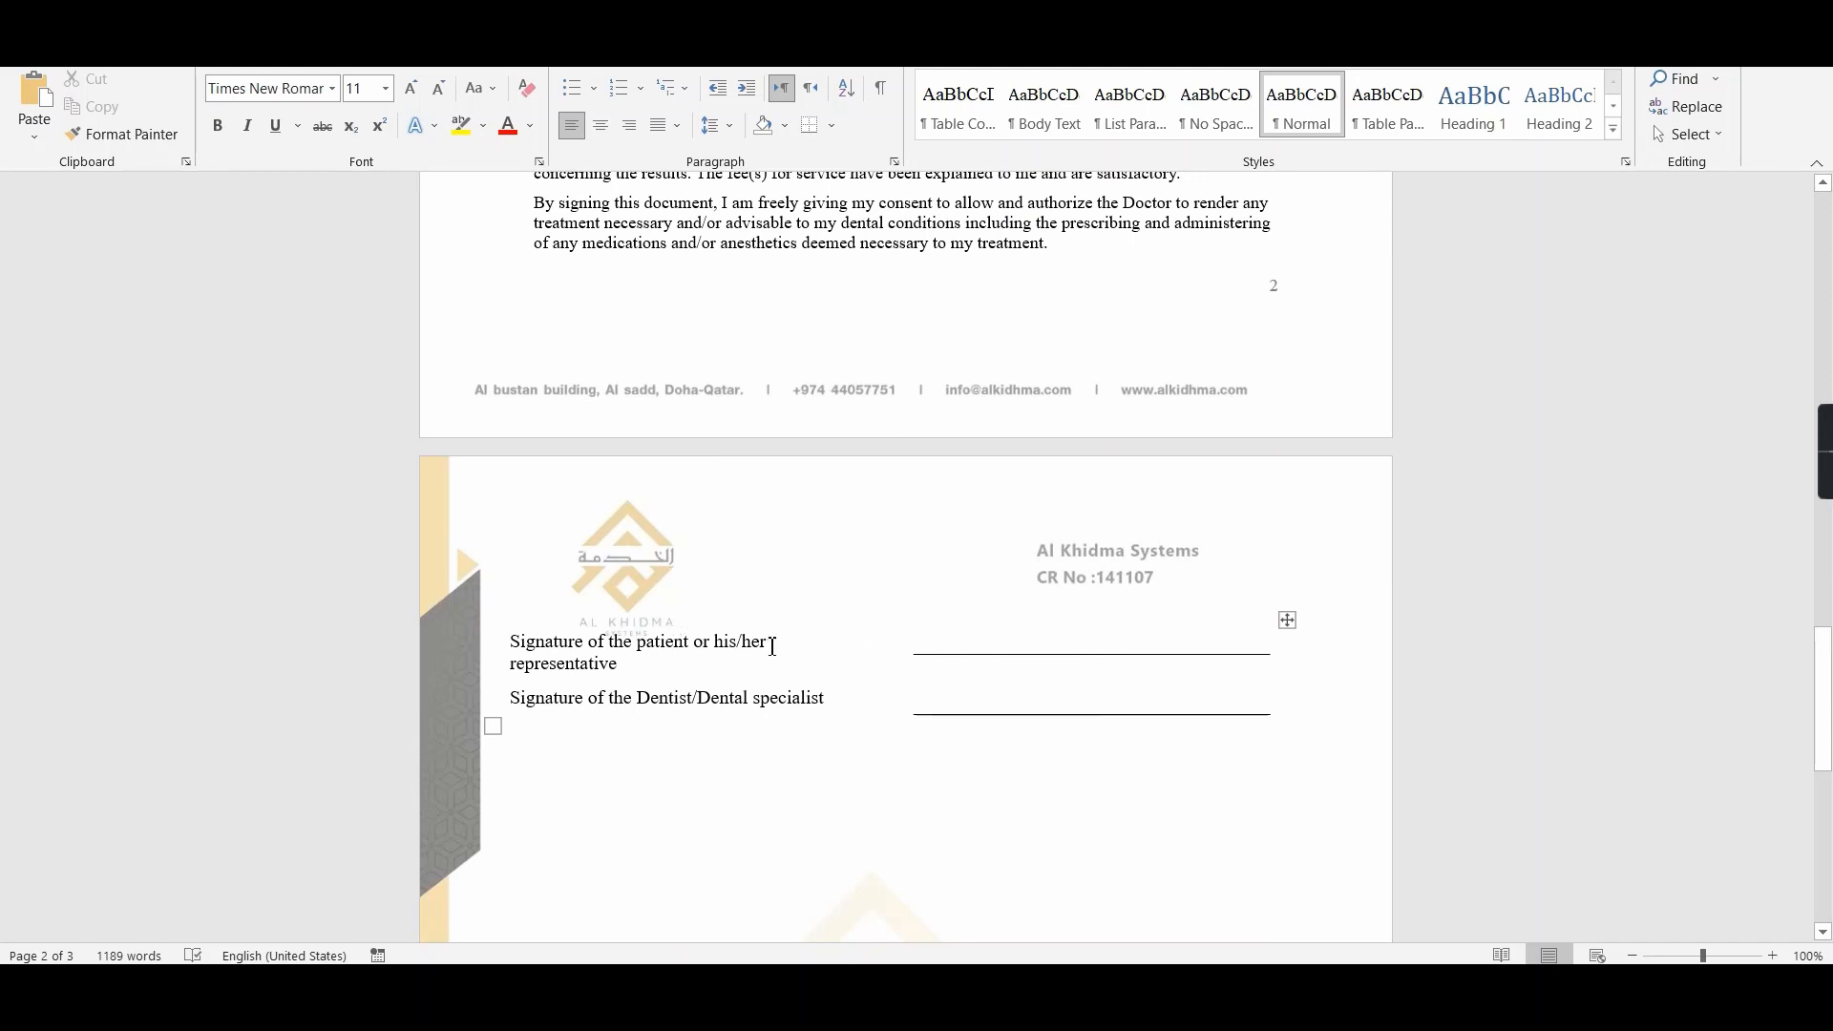
scroll(723, 697, up, 20)
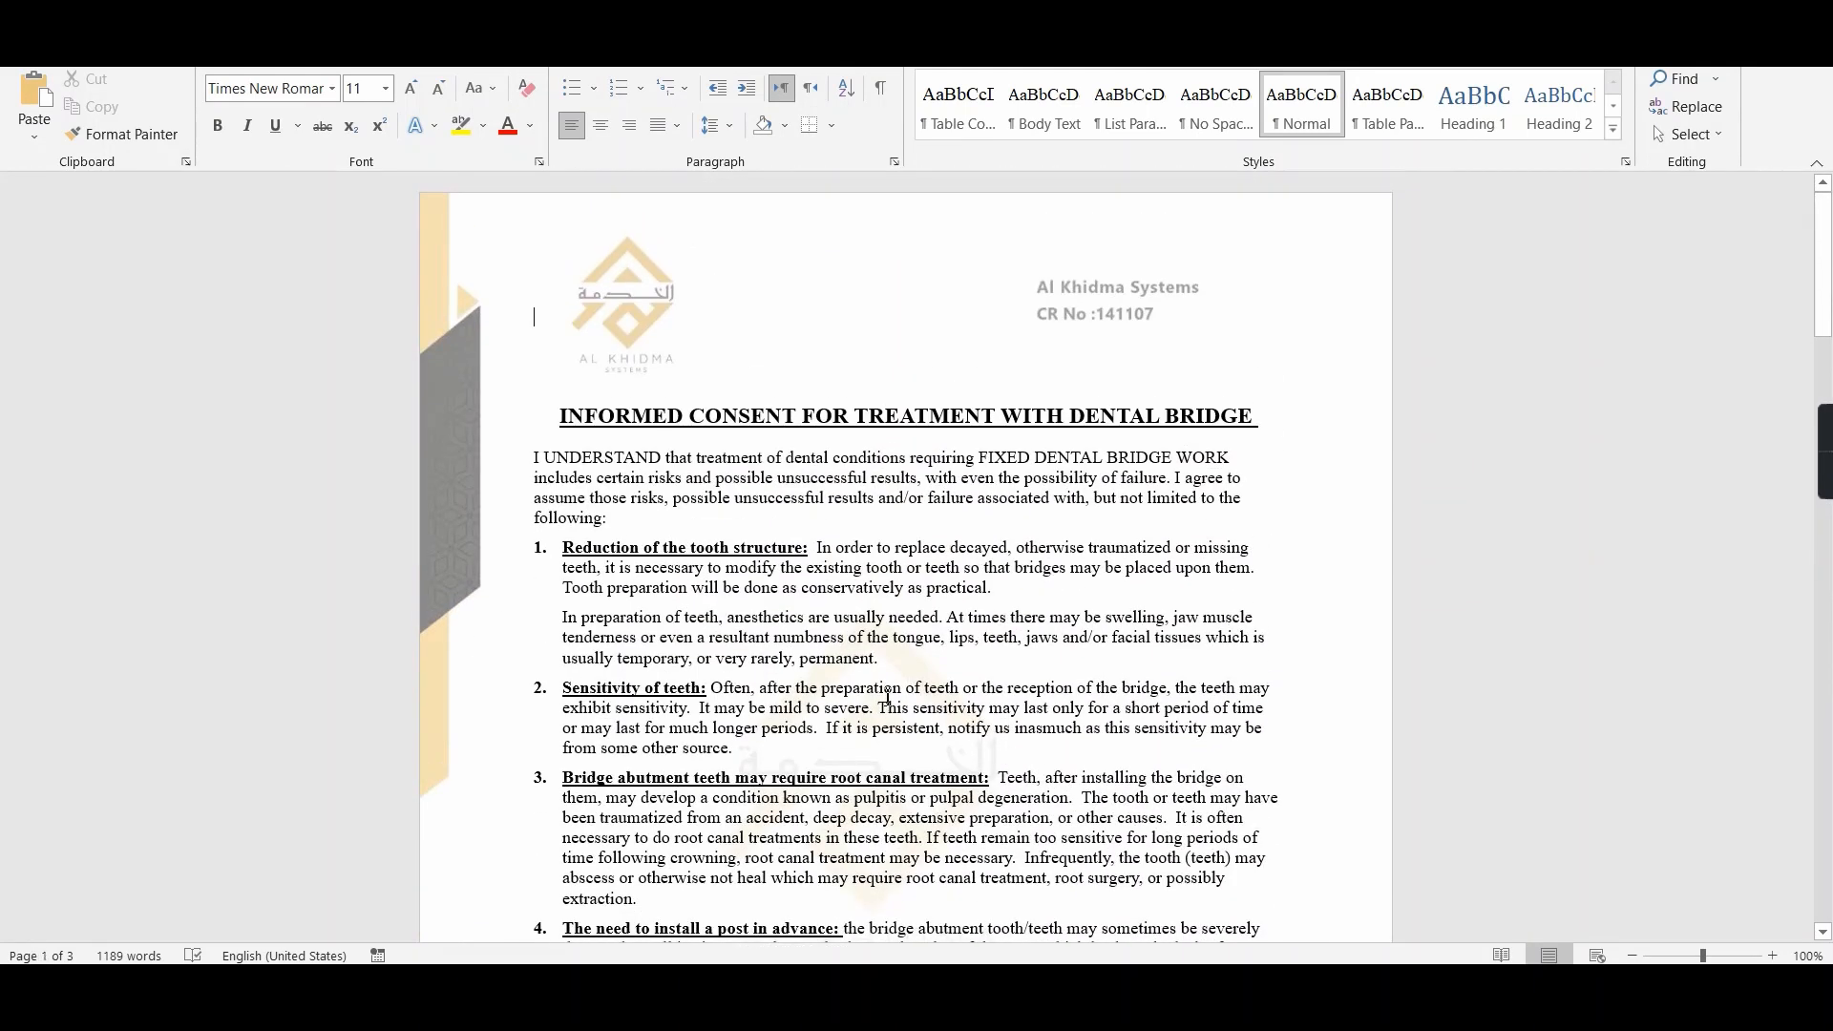
scroll(887, 699, down, 8)
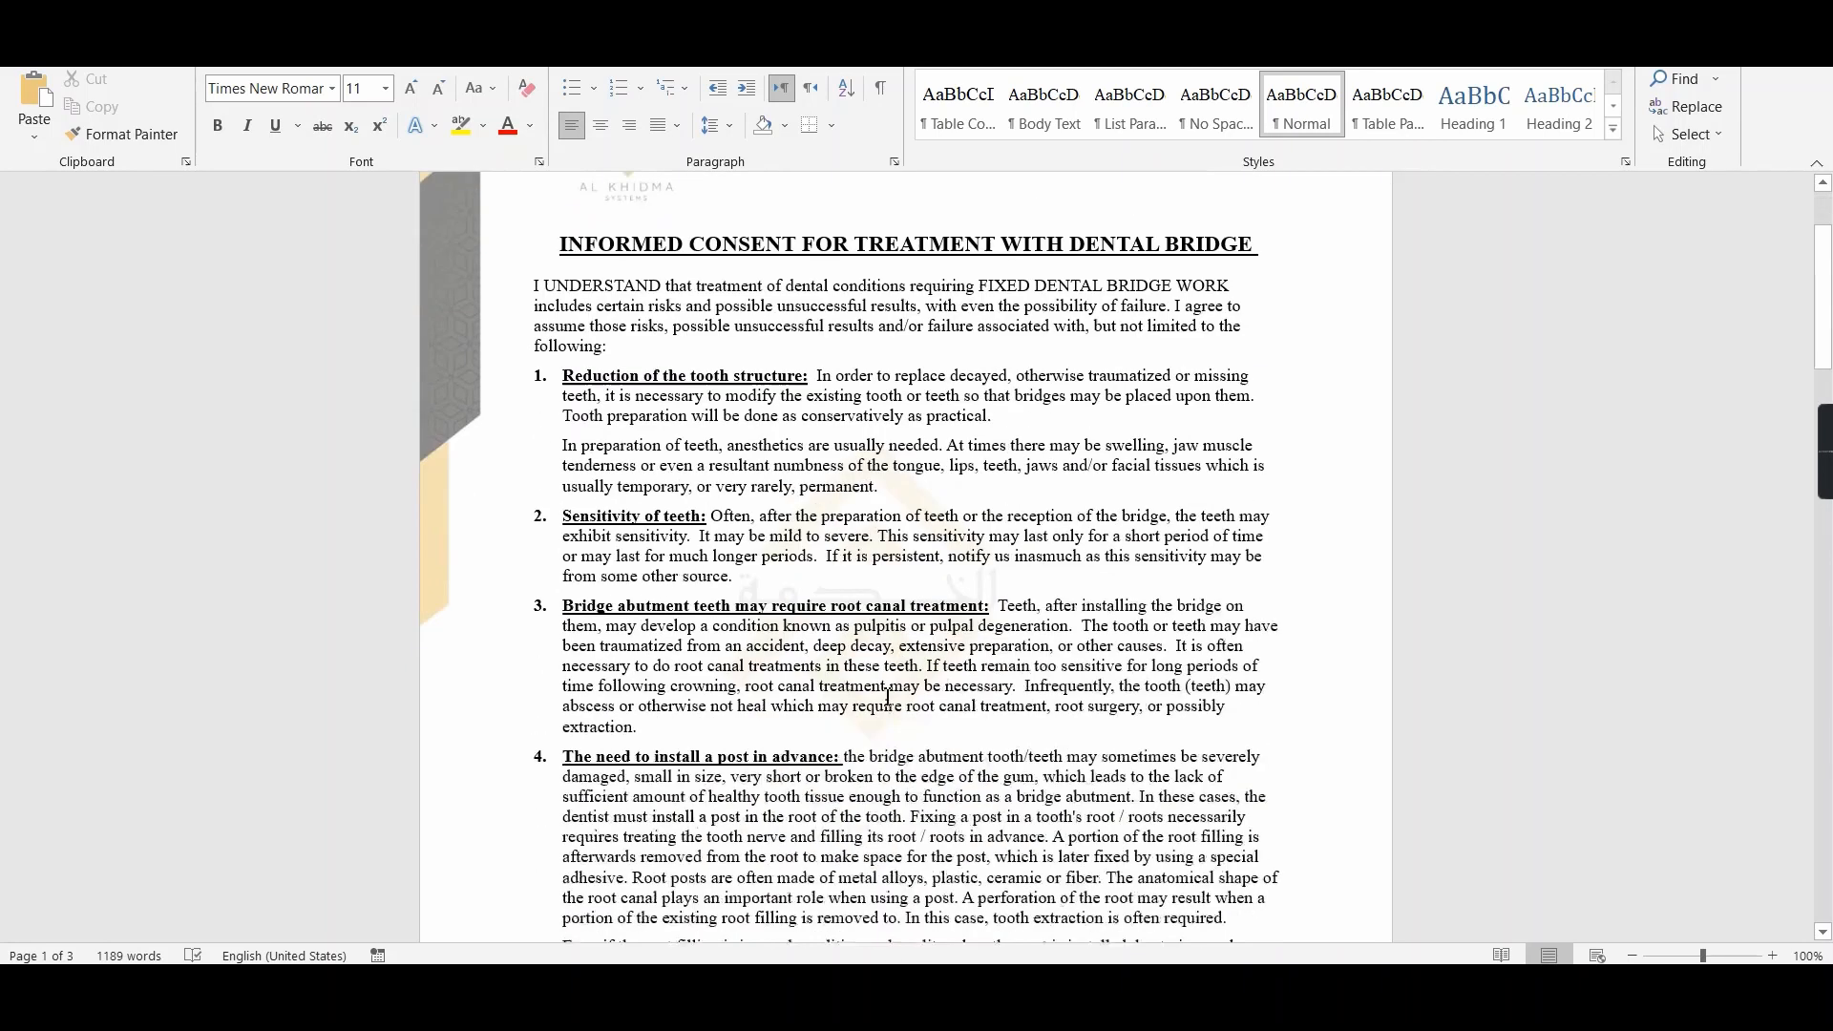
mouse_move(735, 1010)
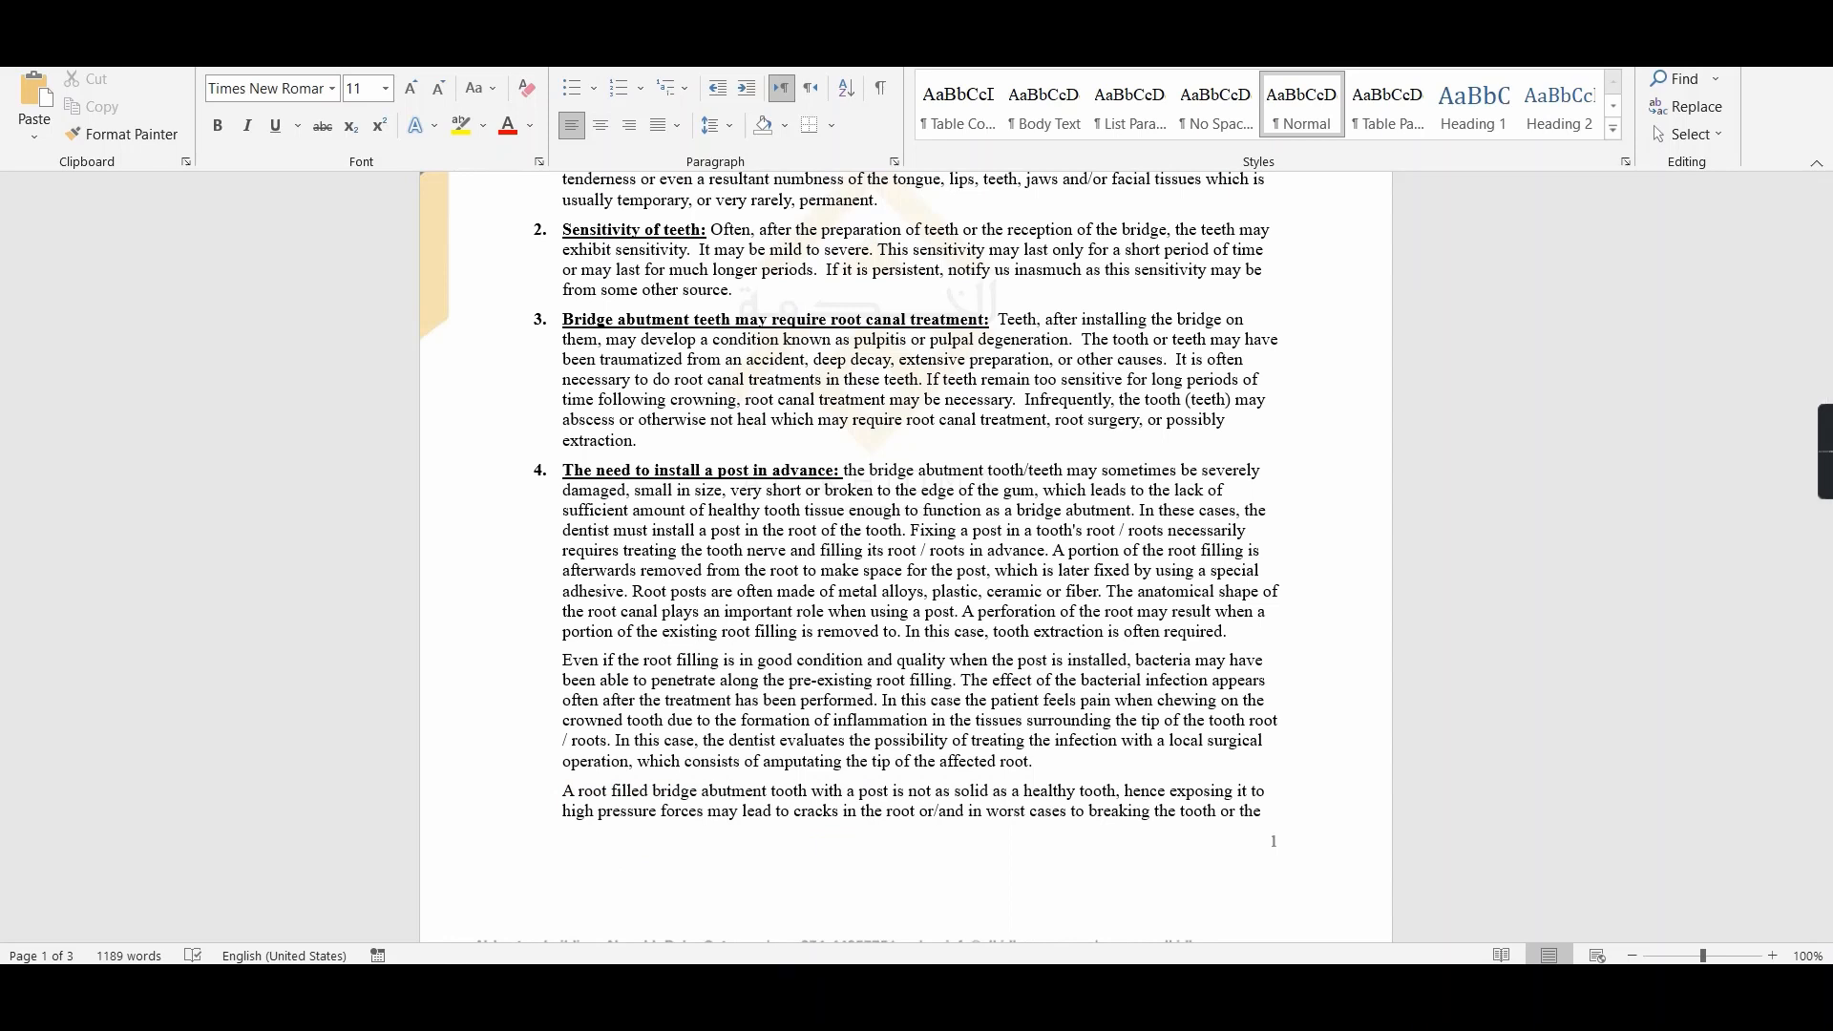
Step: Switch to the Arabic sample consent document and examine its clauses down to the patient and doctor signature lines
click(838, 888)
scroll(1268, 427, down, 9)
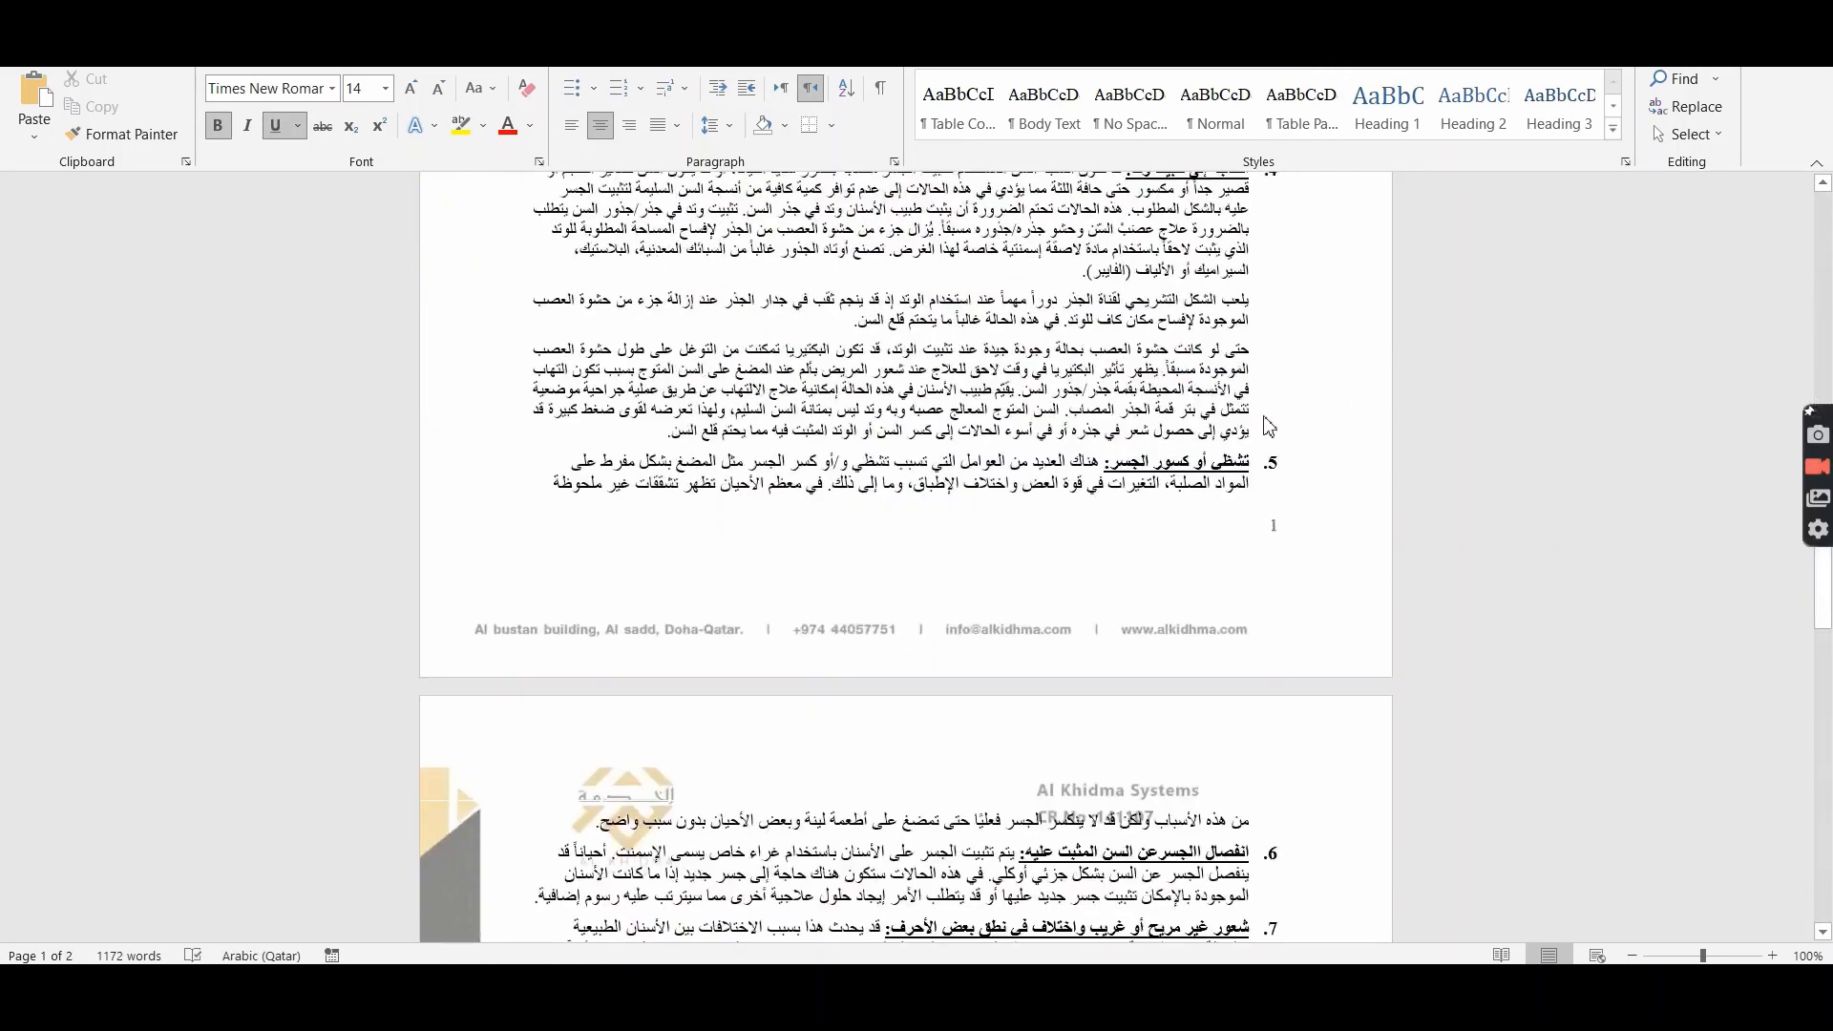
scroll(1268, 427, down, 9)
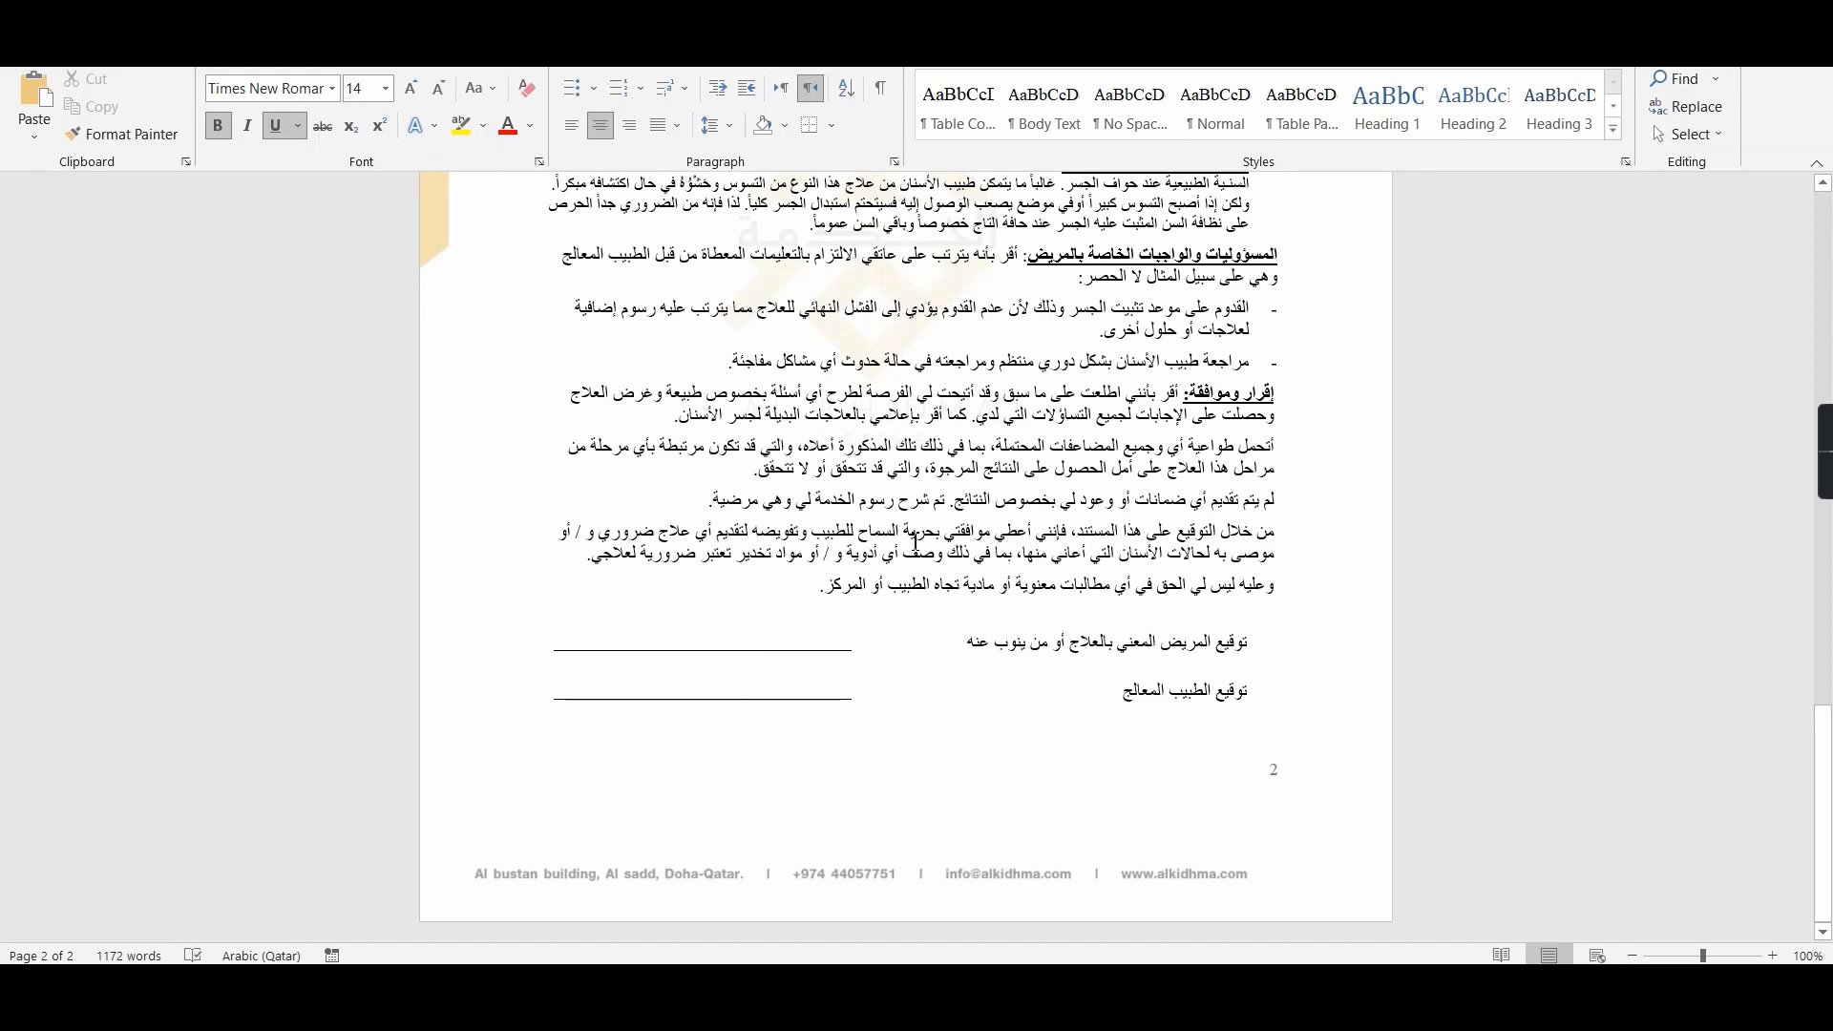
Step: Return to Odoo and start a new consent field named x_patientsign with the field type Signature
click(659, 1007)
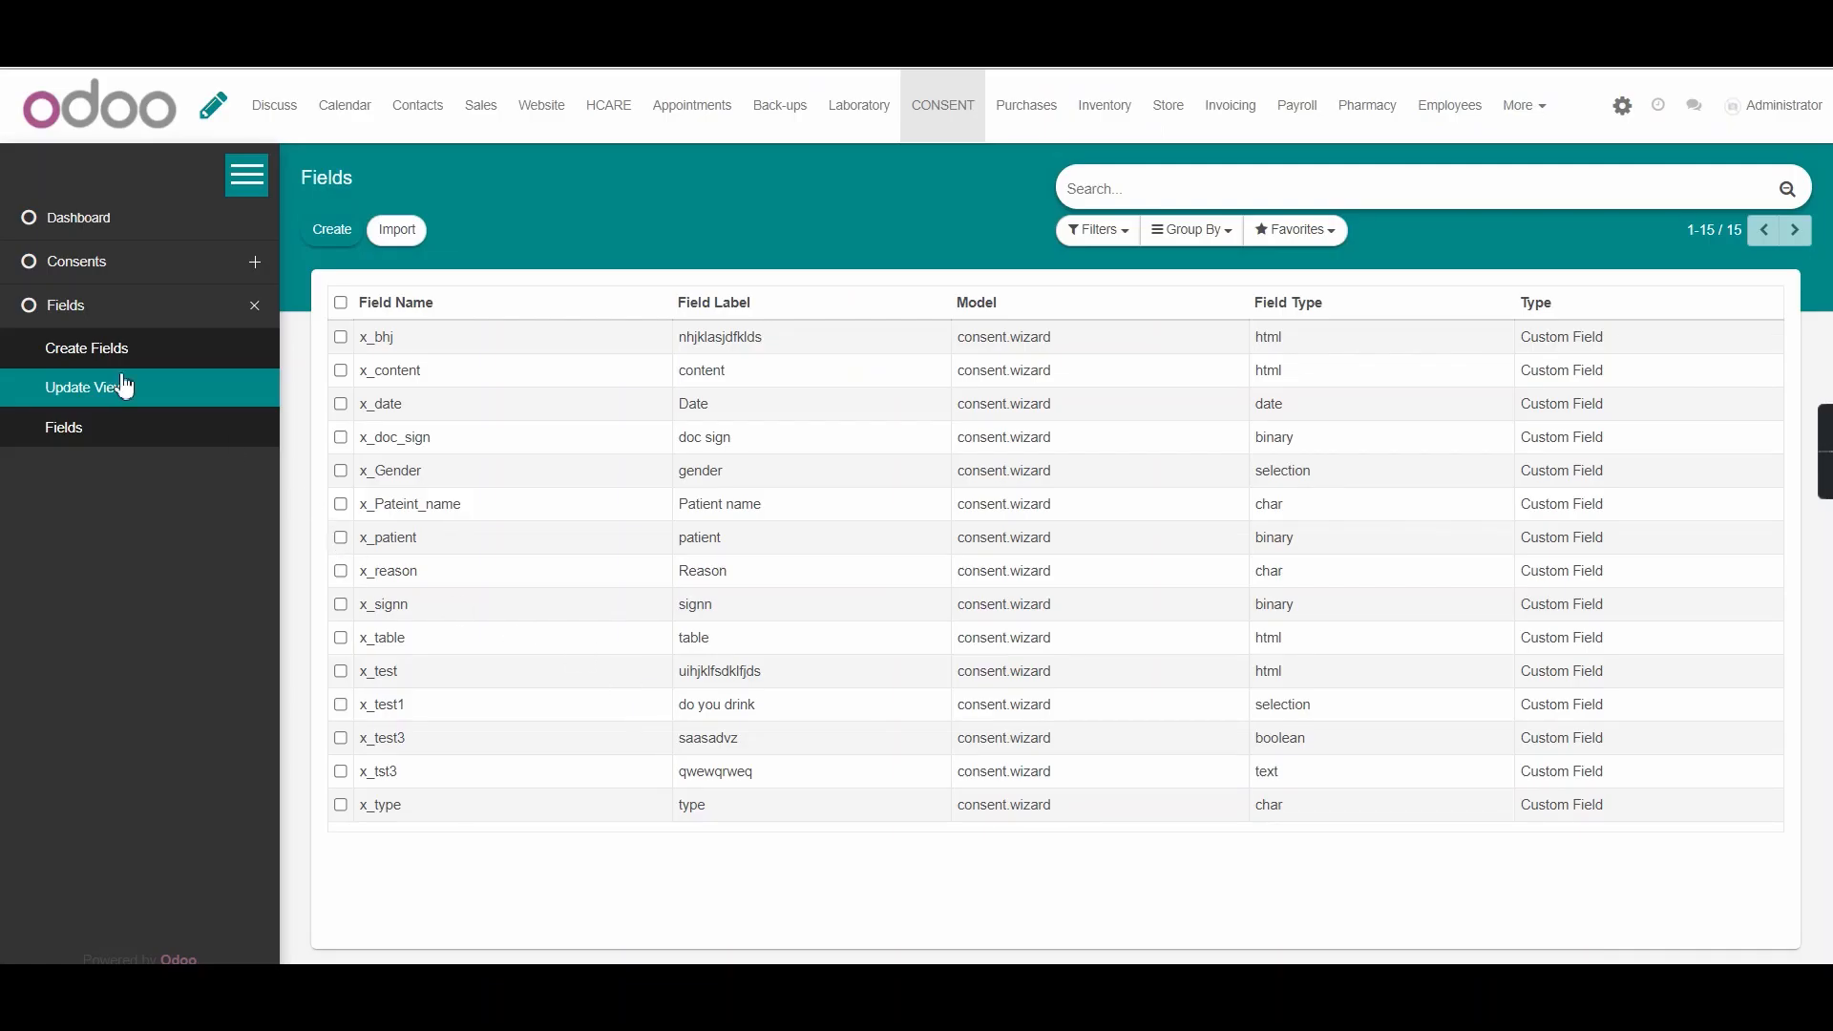
click(100, 307)
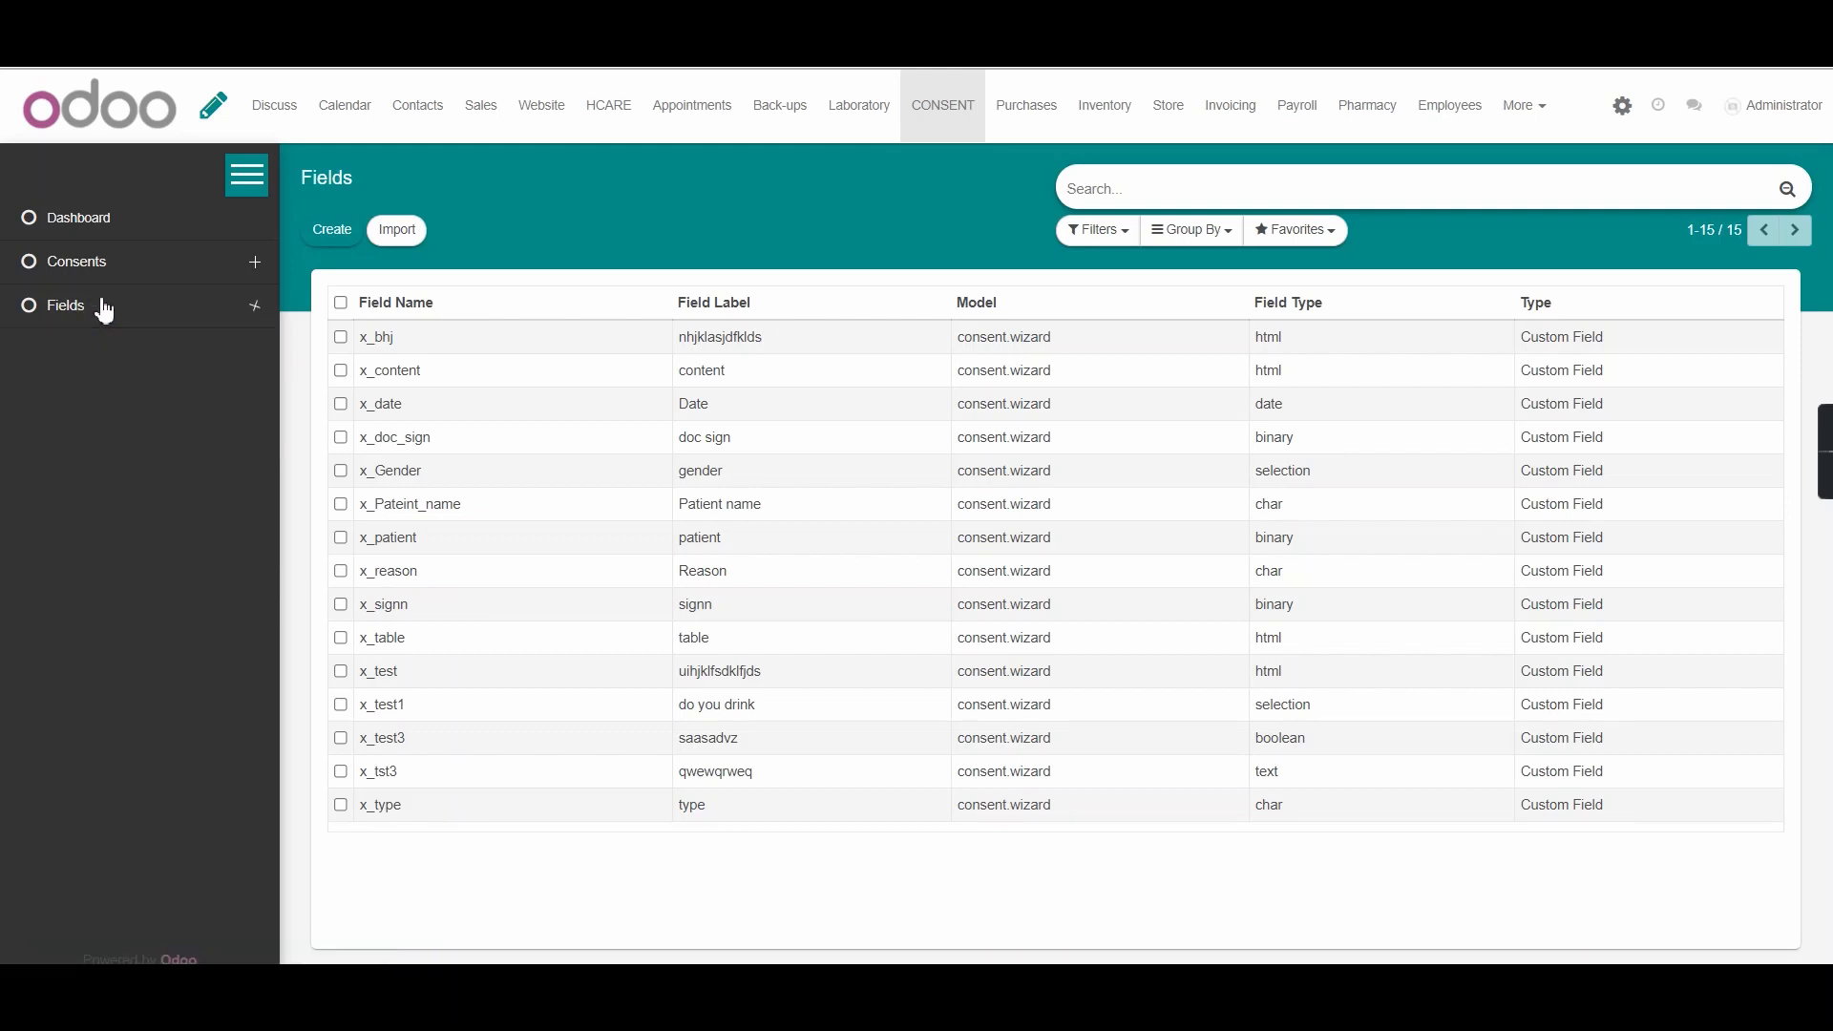
click(99, 306)
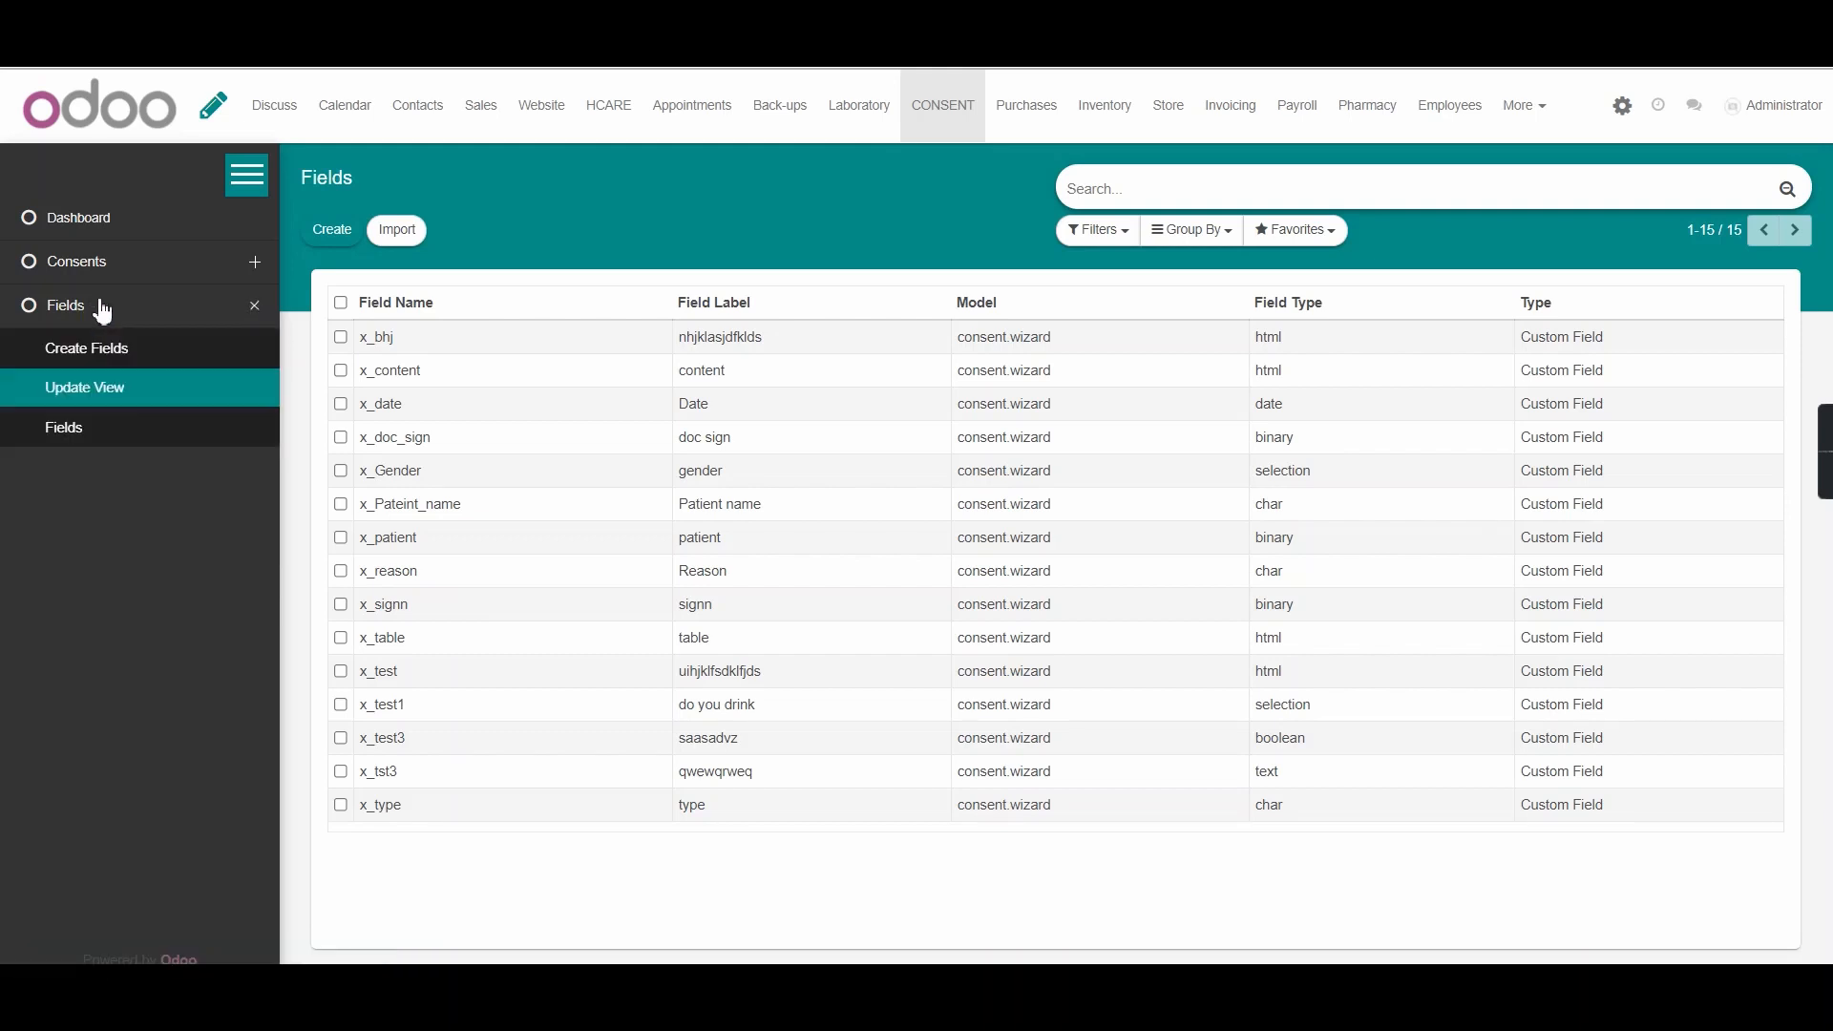
click(81, 368)
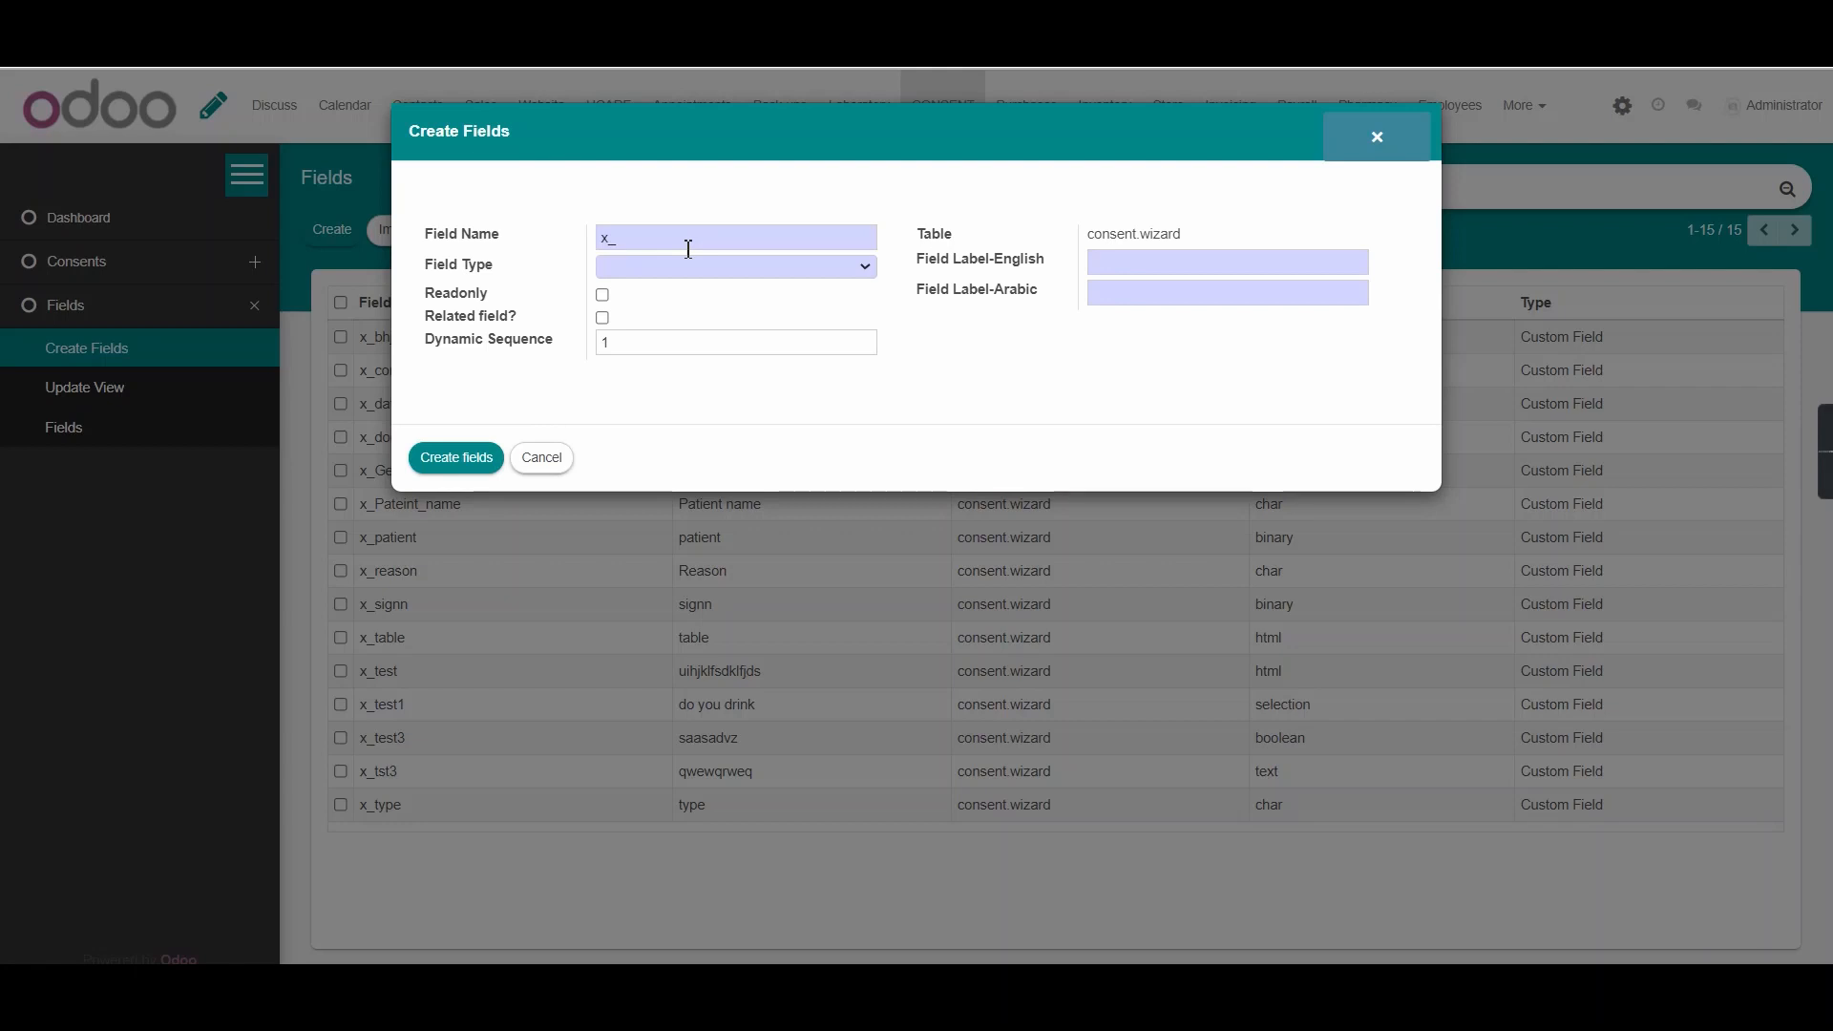
text(patientsign)
click(691, 263)
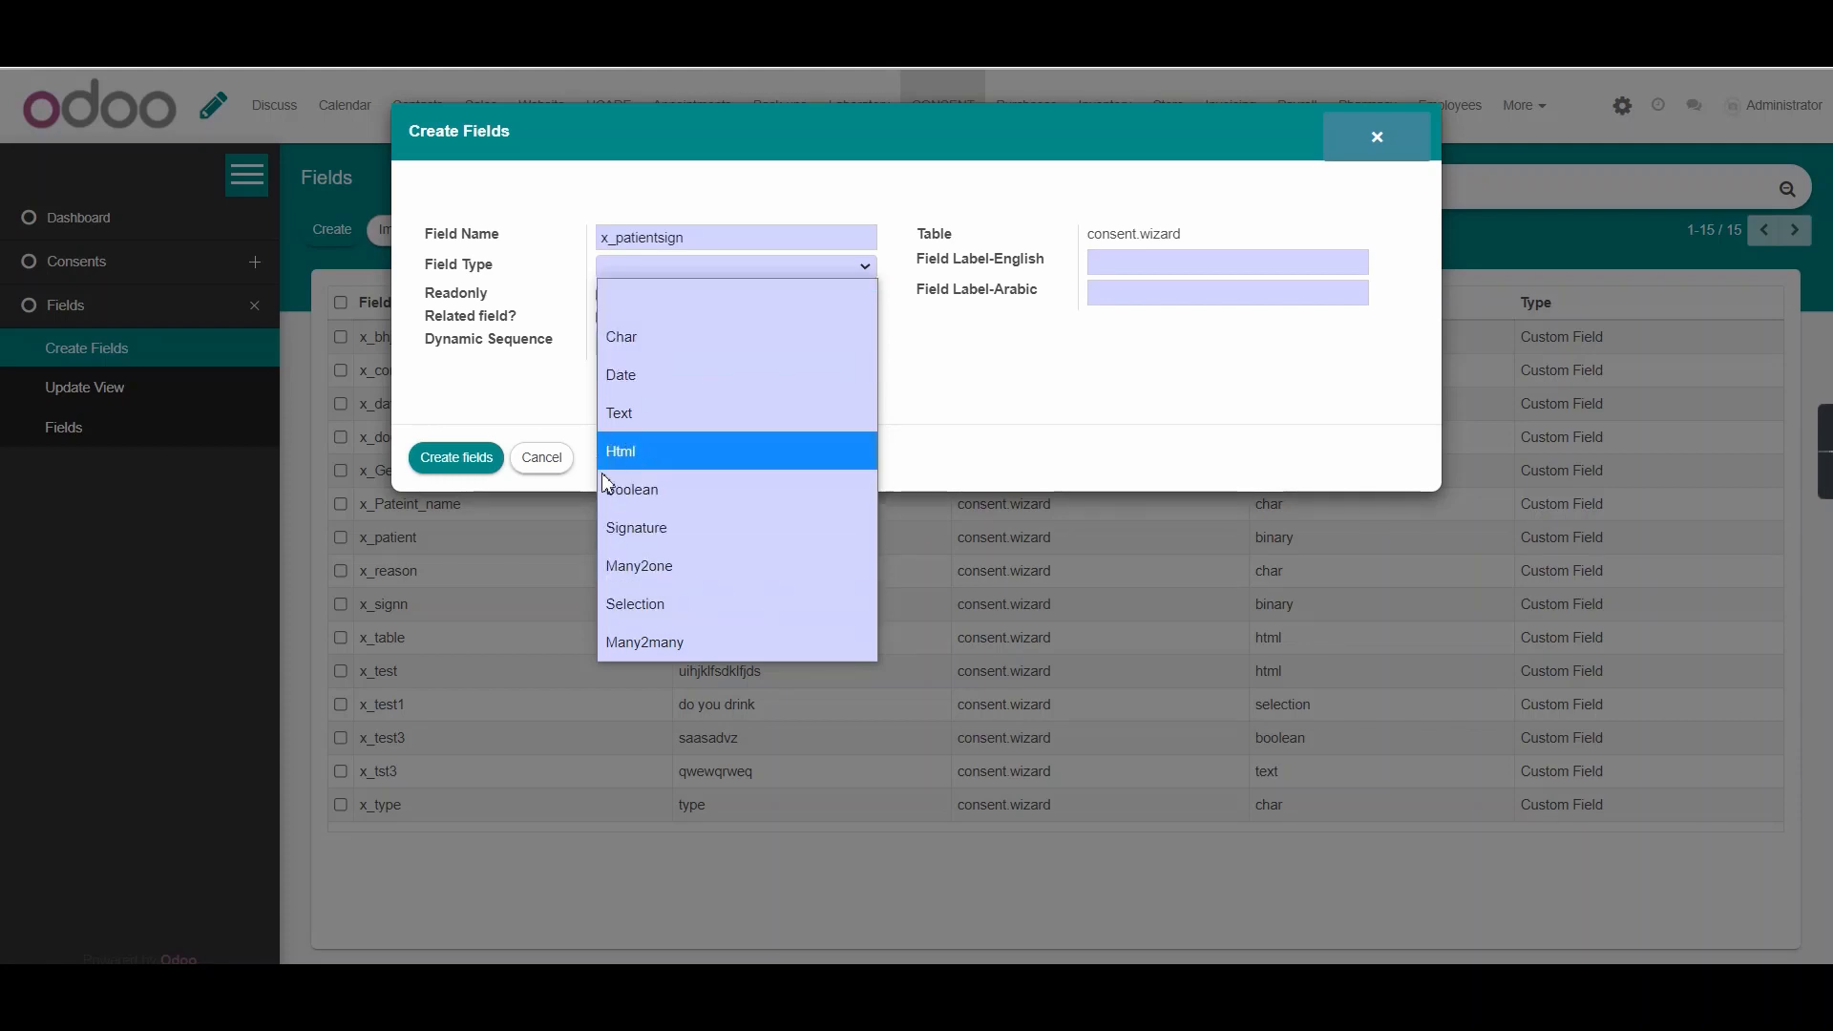
click(672, 523)
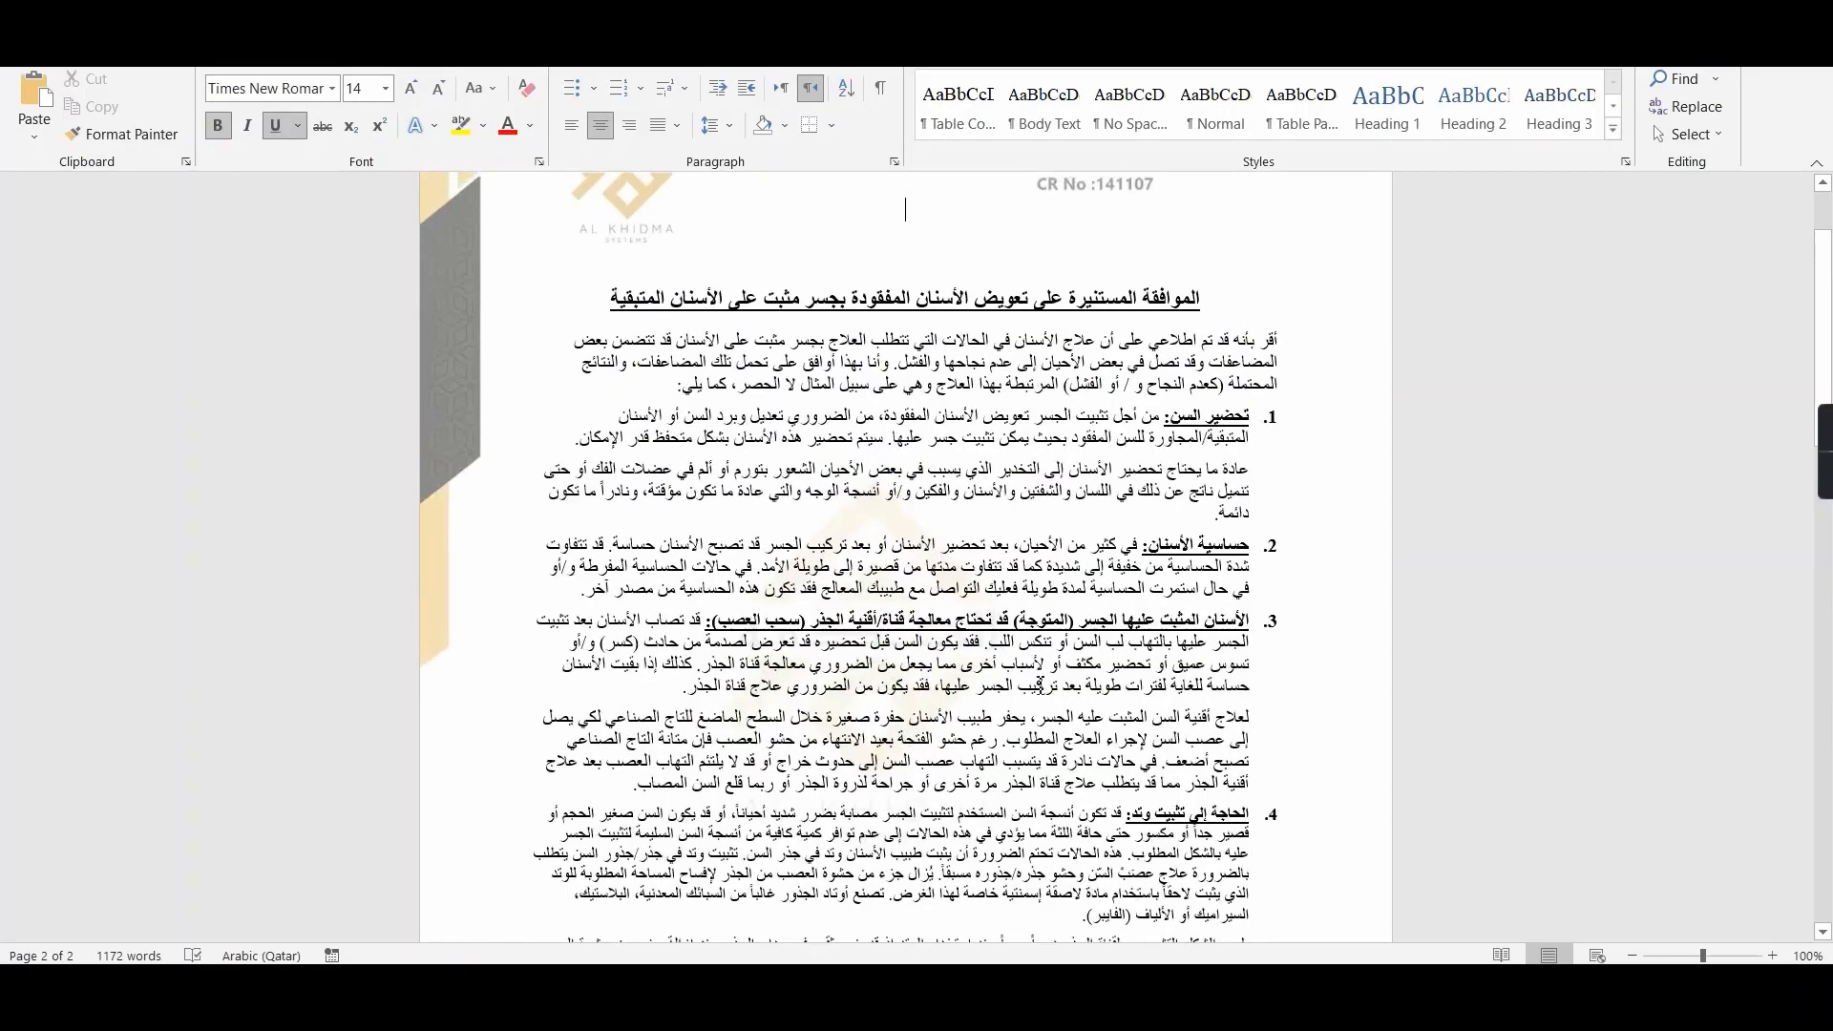
Step: Copy the patient signature line's Arabic wording from the Word document "sample consent" into the new field's Arabic label in Odoo
scroll(1112, 730, down, 3)
scroll(1112, 740, down, 15)
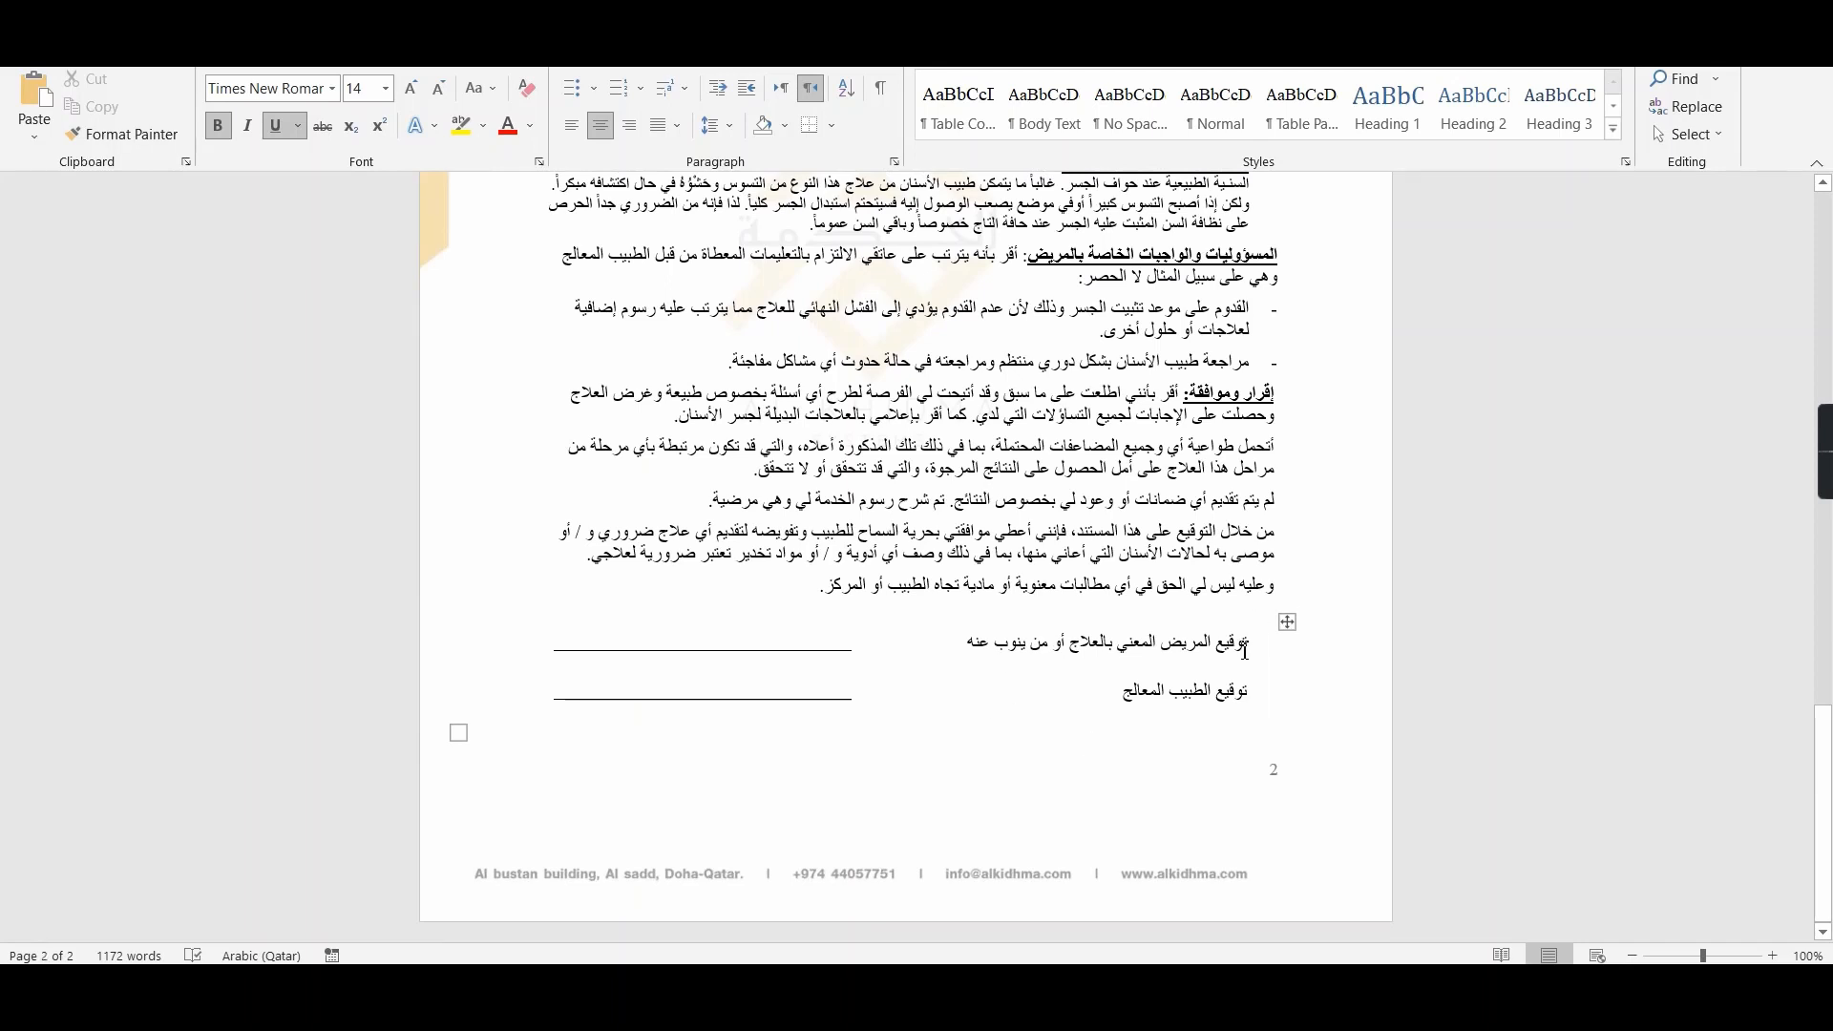
drag(1250, 645, 975, 656)
key(ctrl+c)
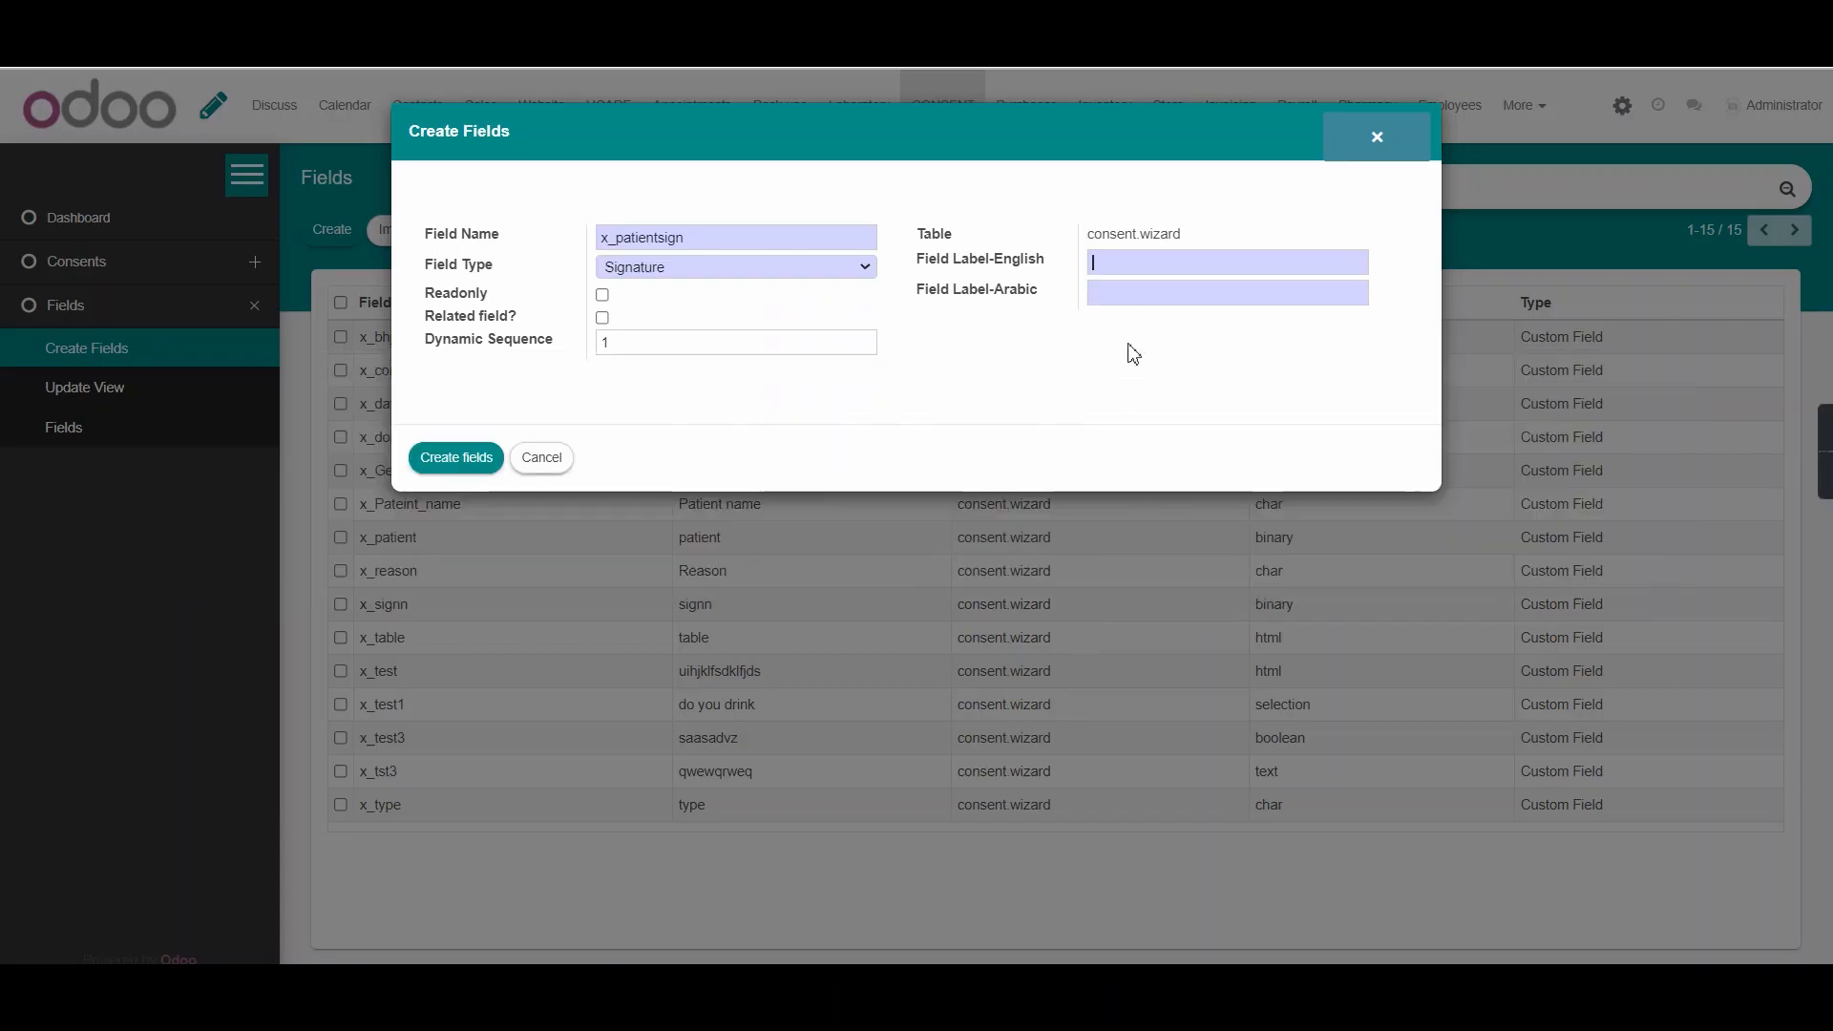
click(1139, 290)
key(ctrl+v)
Step: Copy "Signature of the patient or his/her representative" from the Word document "sample consent_en" into the field's English label in Odoo
mouse_move(735, 985)
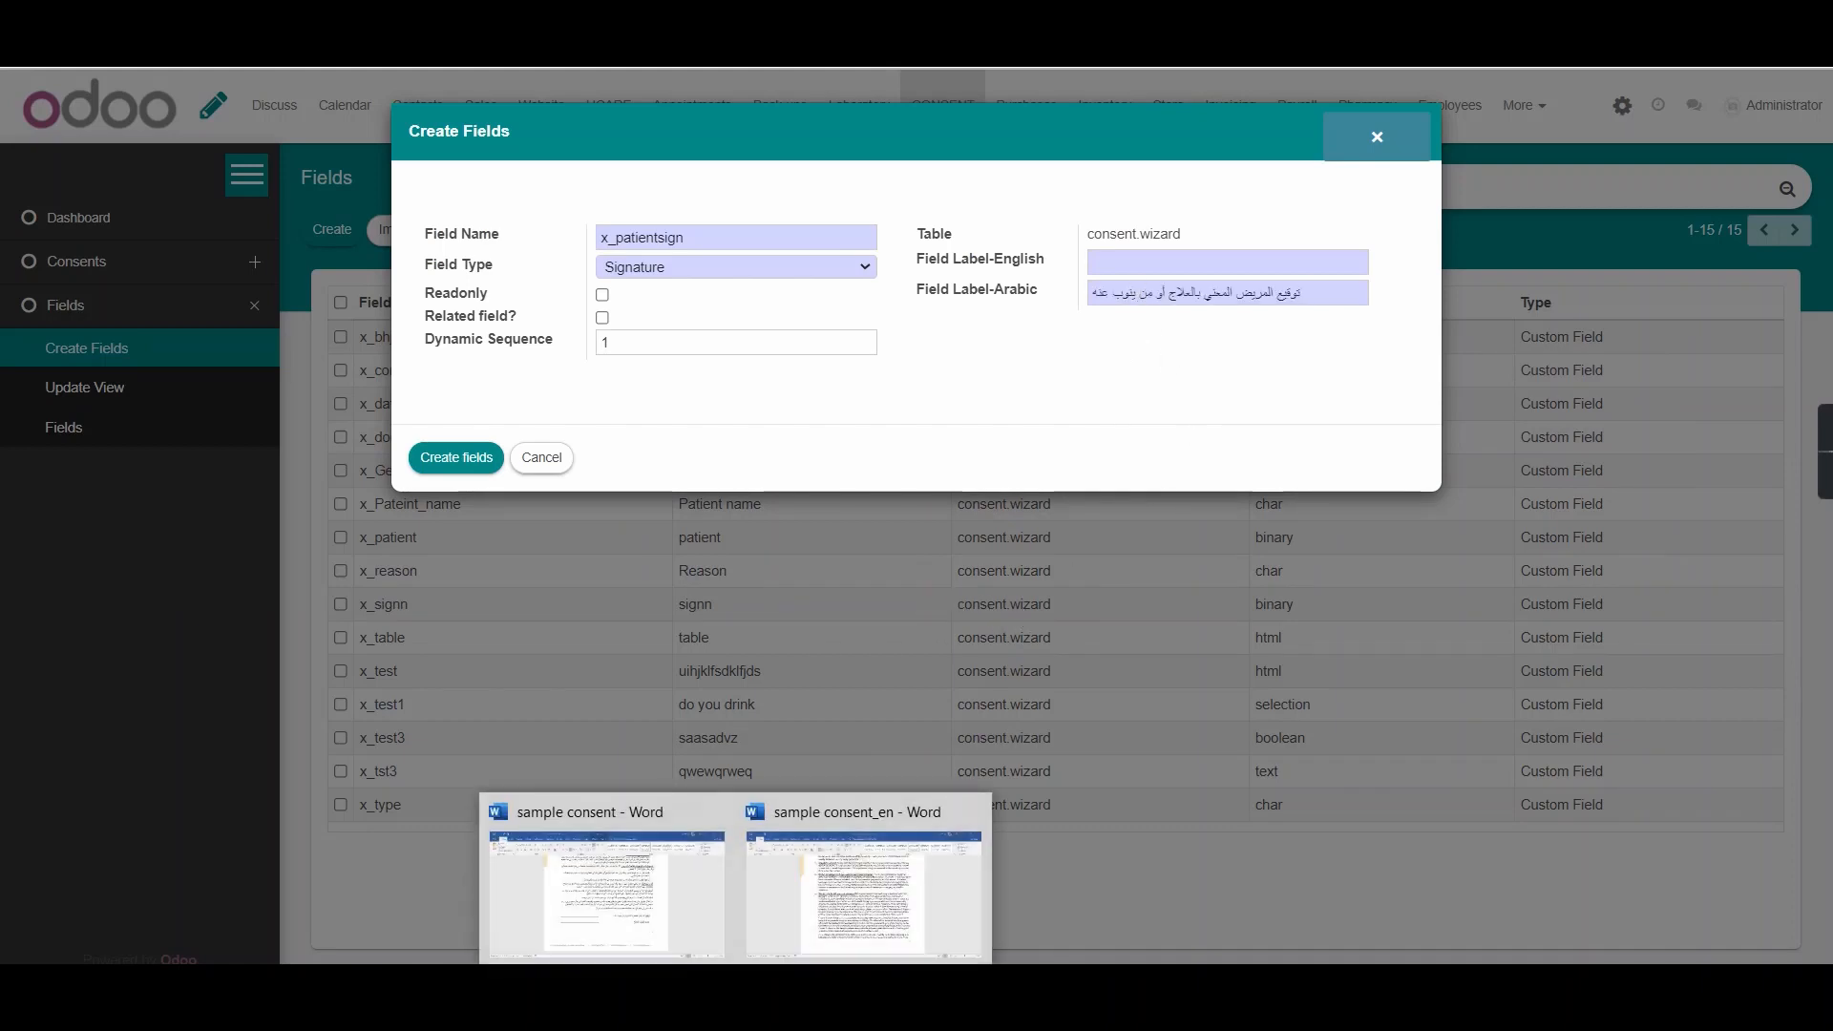
mouse_move(672, 941)
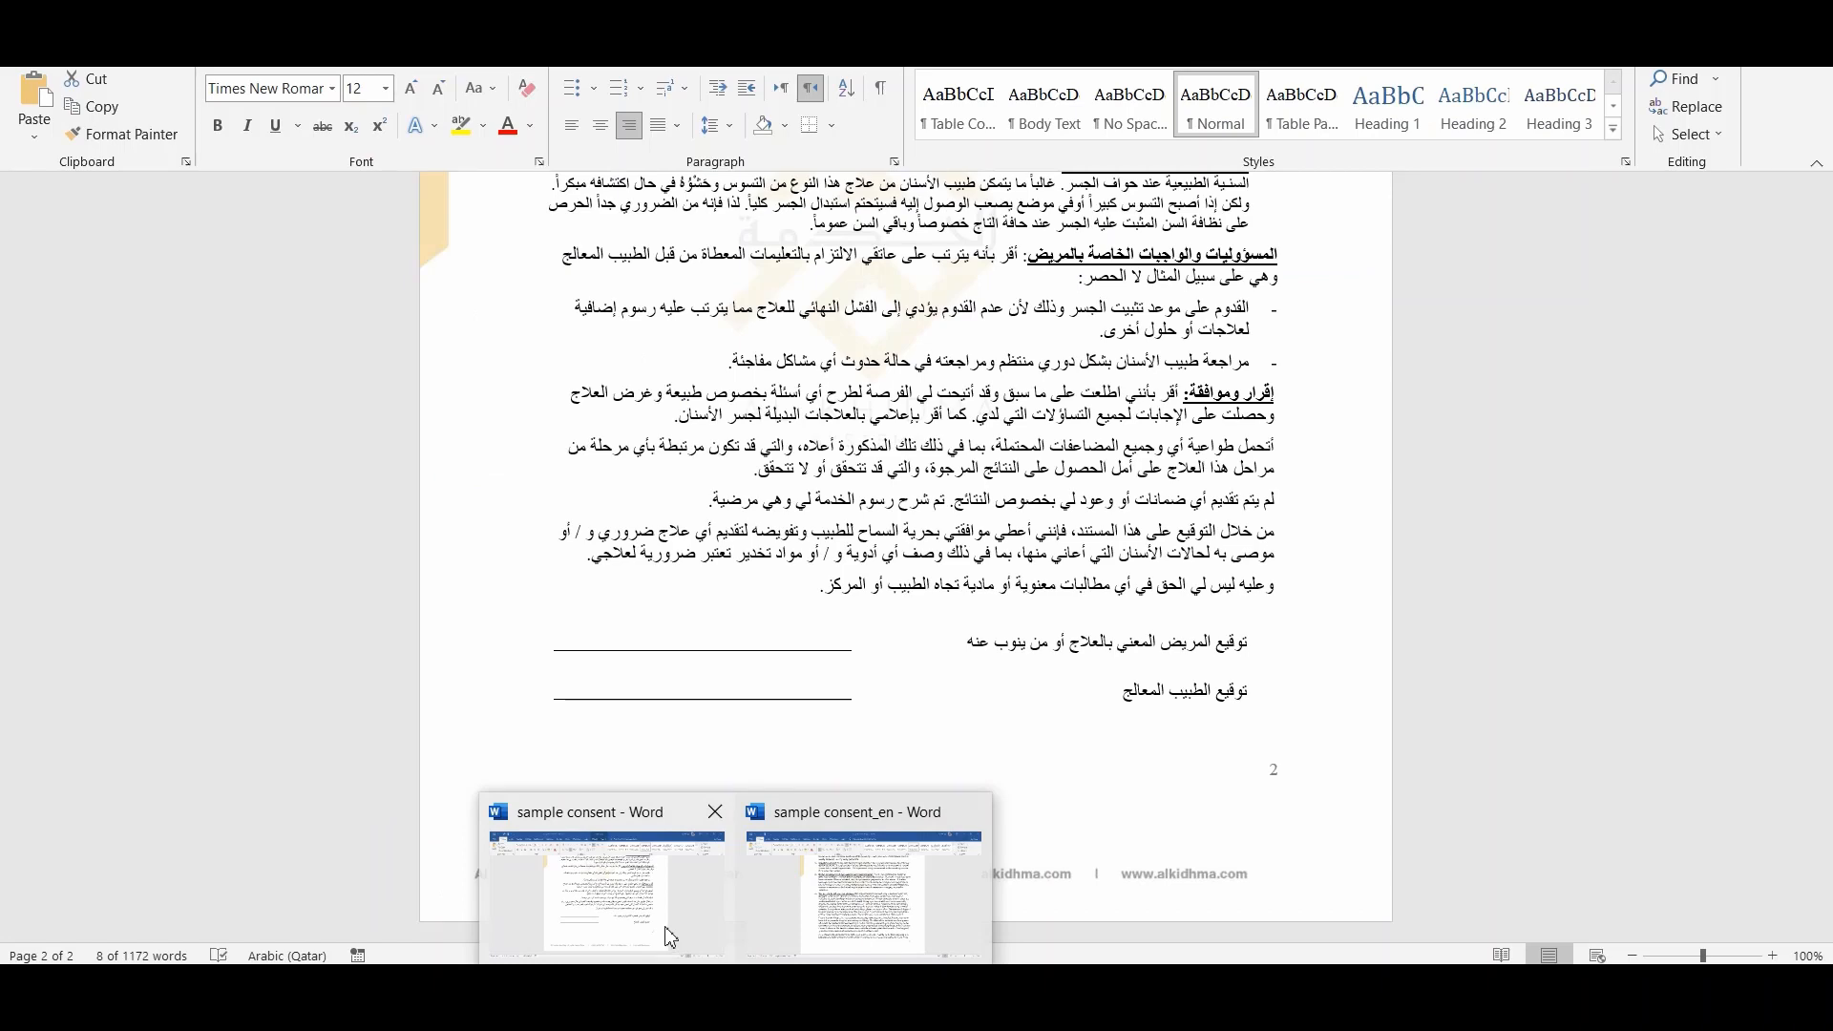
click(864, 893)
scroll(885, 878, down, 10)
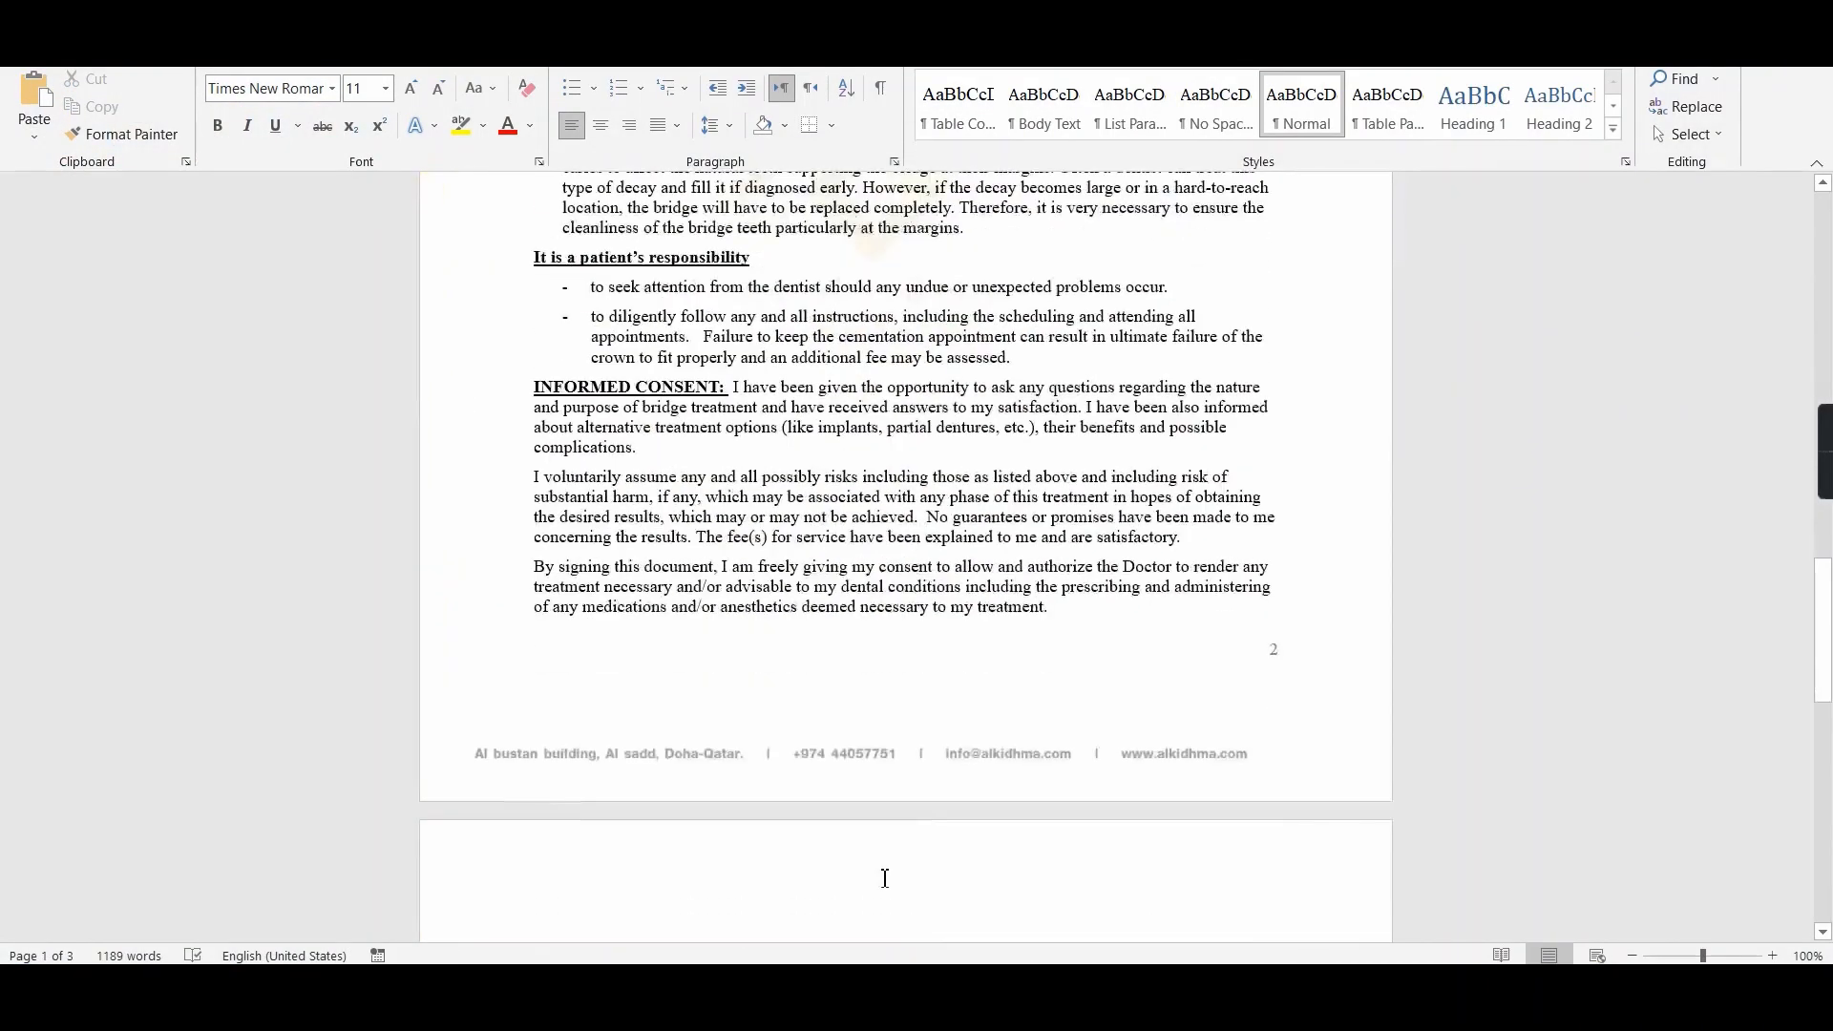
scroll(962, 785, down, 10)
scroll(274, 404, up, 3)
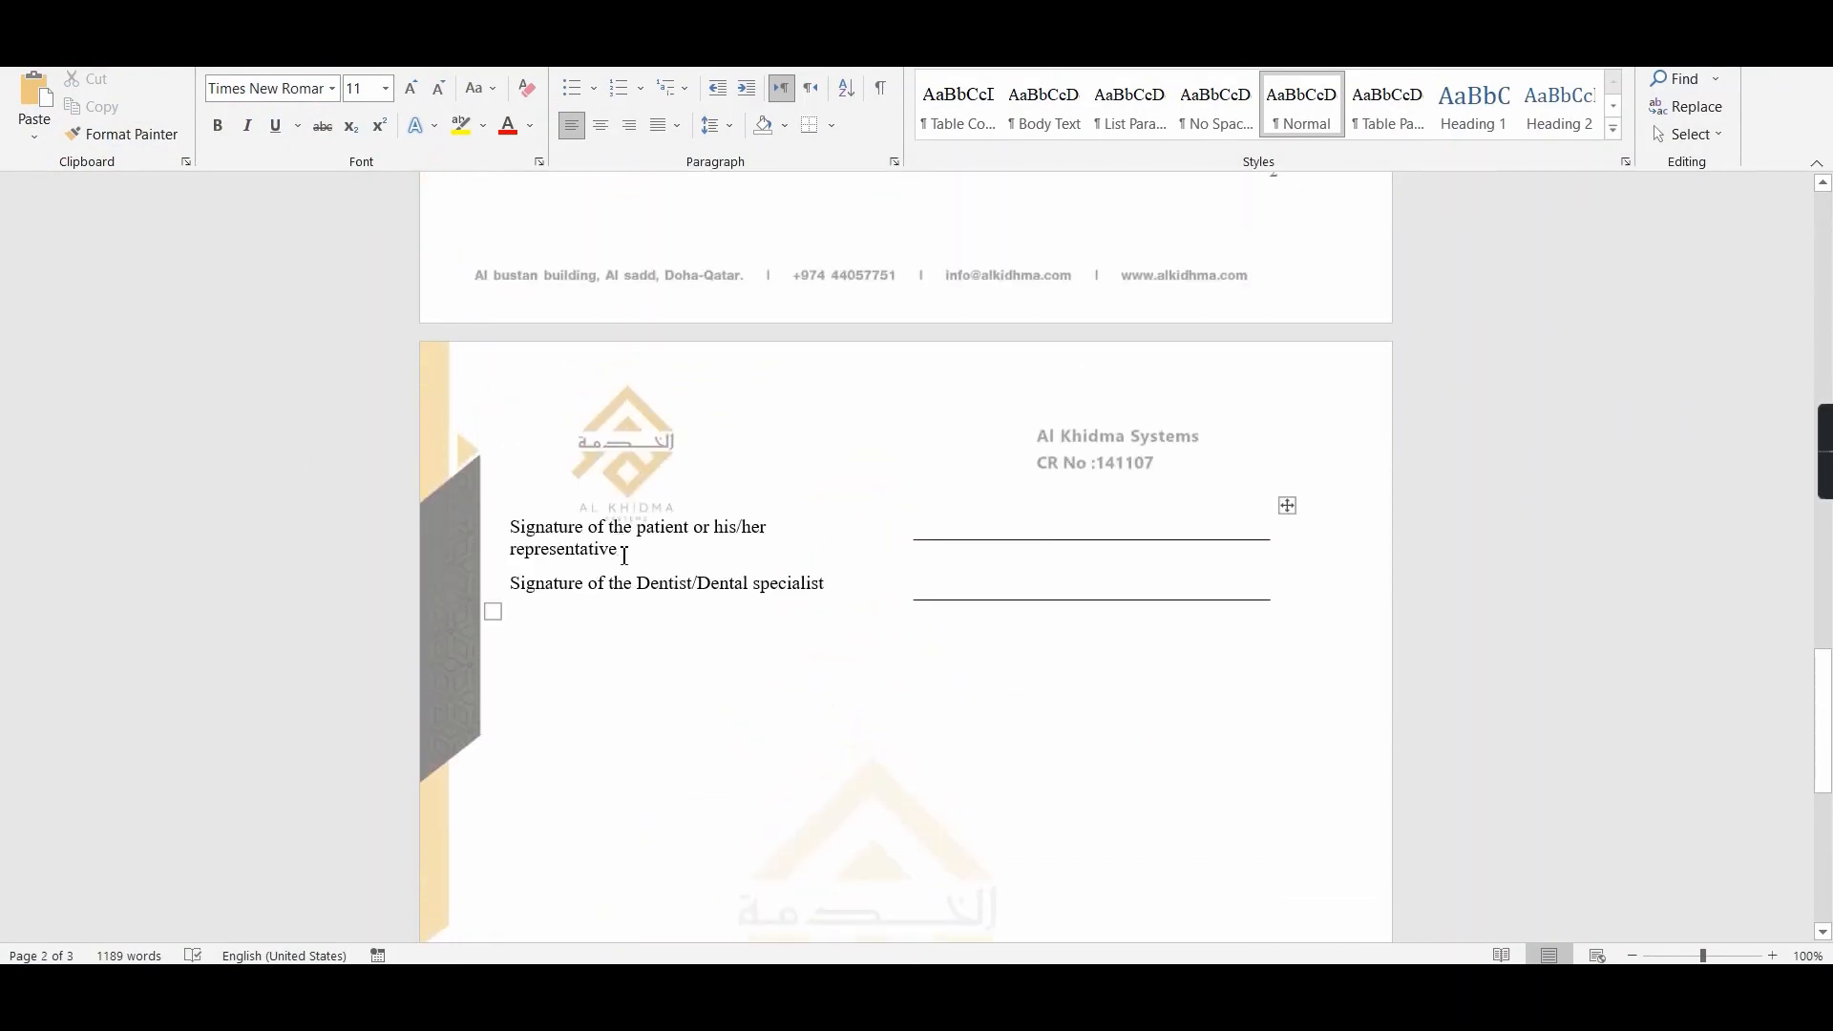
mouse_move(624, 555)
mouse_down()
mouse_move(503, 519)
mouse_move(526, 531)
mouse_up()
key(ctrl+c)
key(alt+Tab)
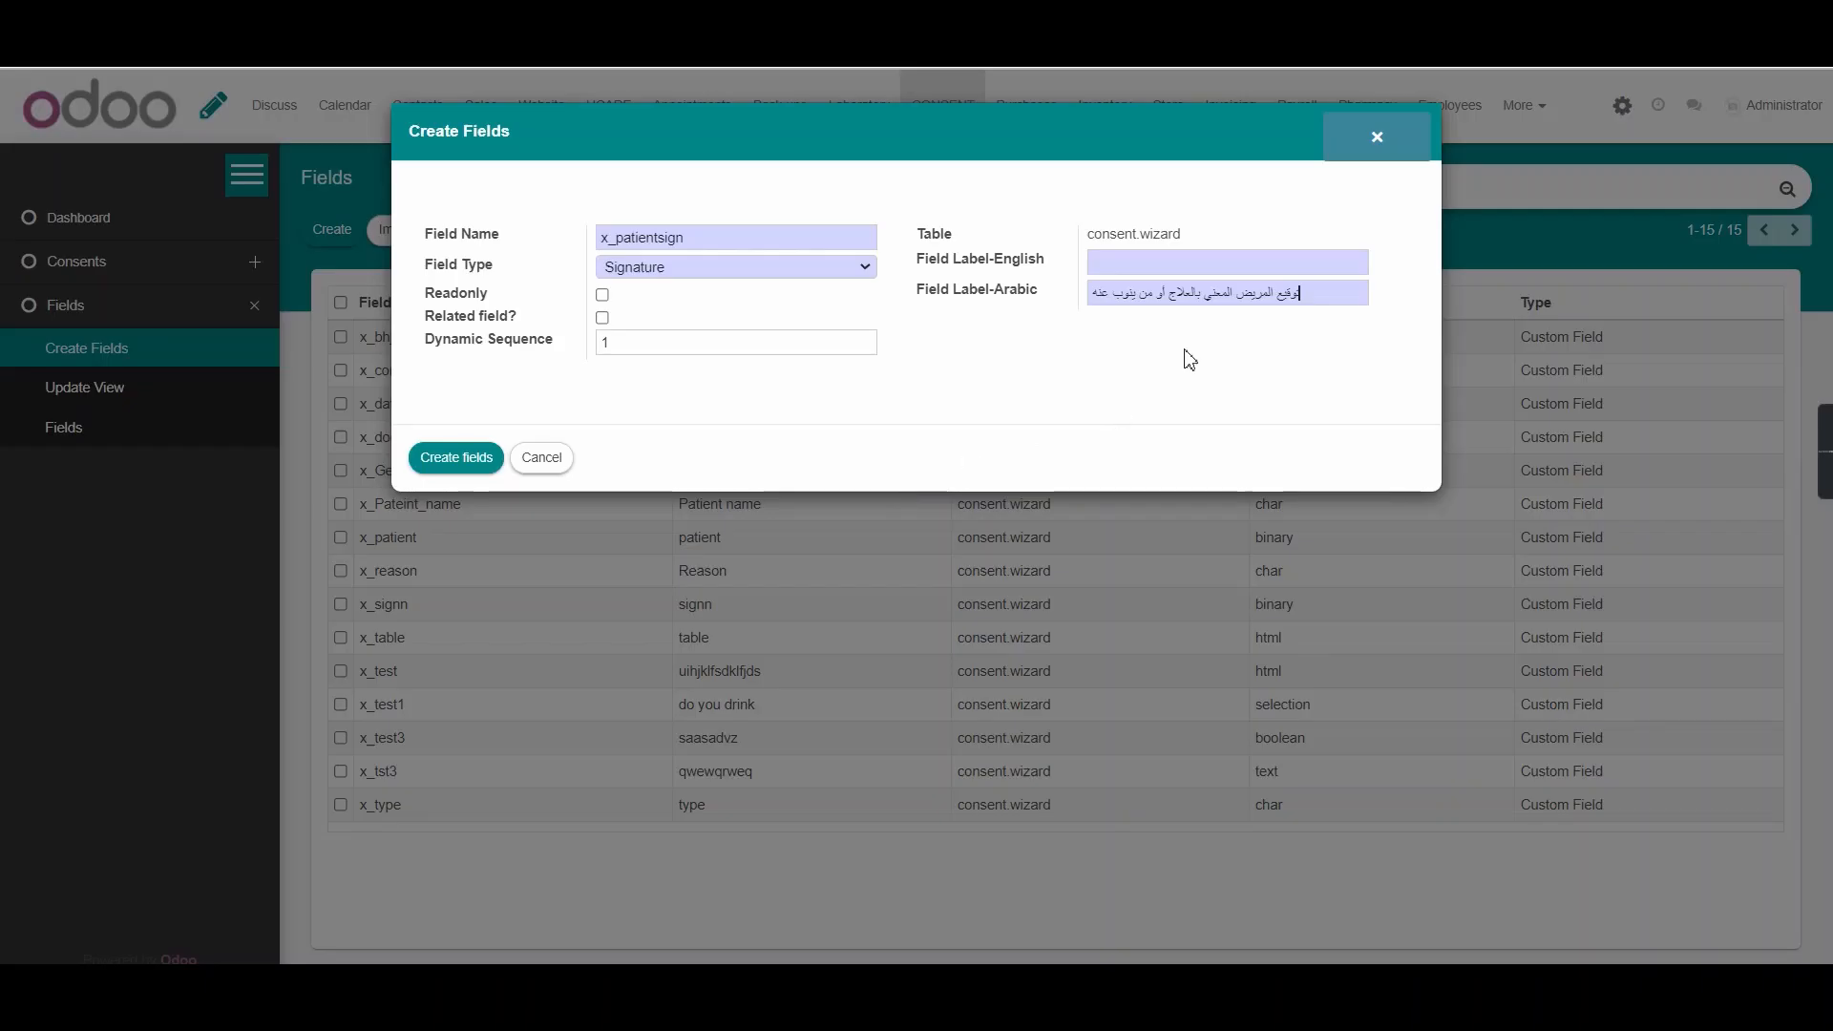
right_click(1201, 261)
click(1237, 441)
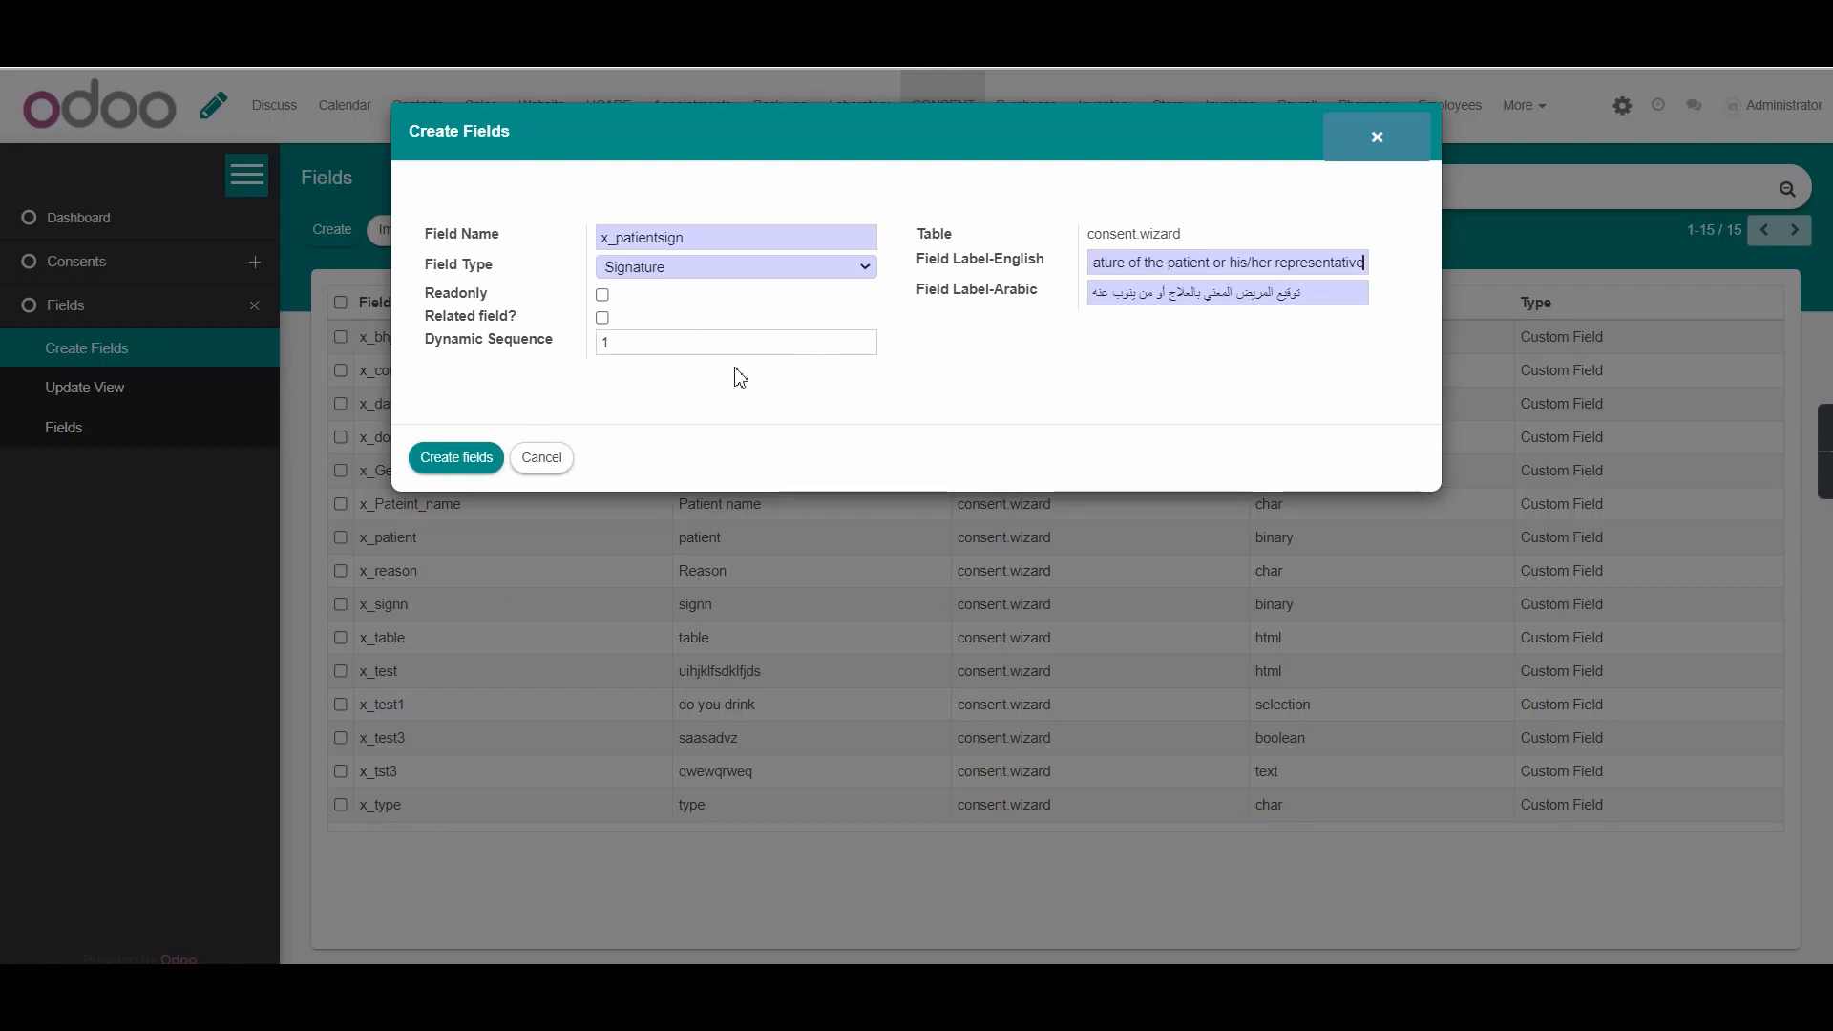
Step: Switch to the English consent document in Word, recheck its two signature lines, and return to the Odoo field form
click(735, 1010)
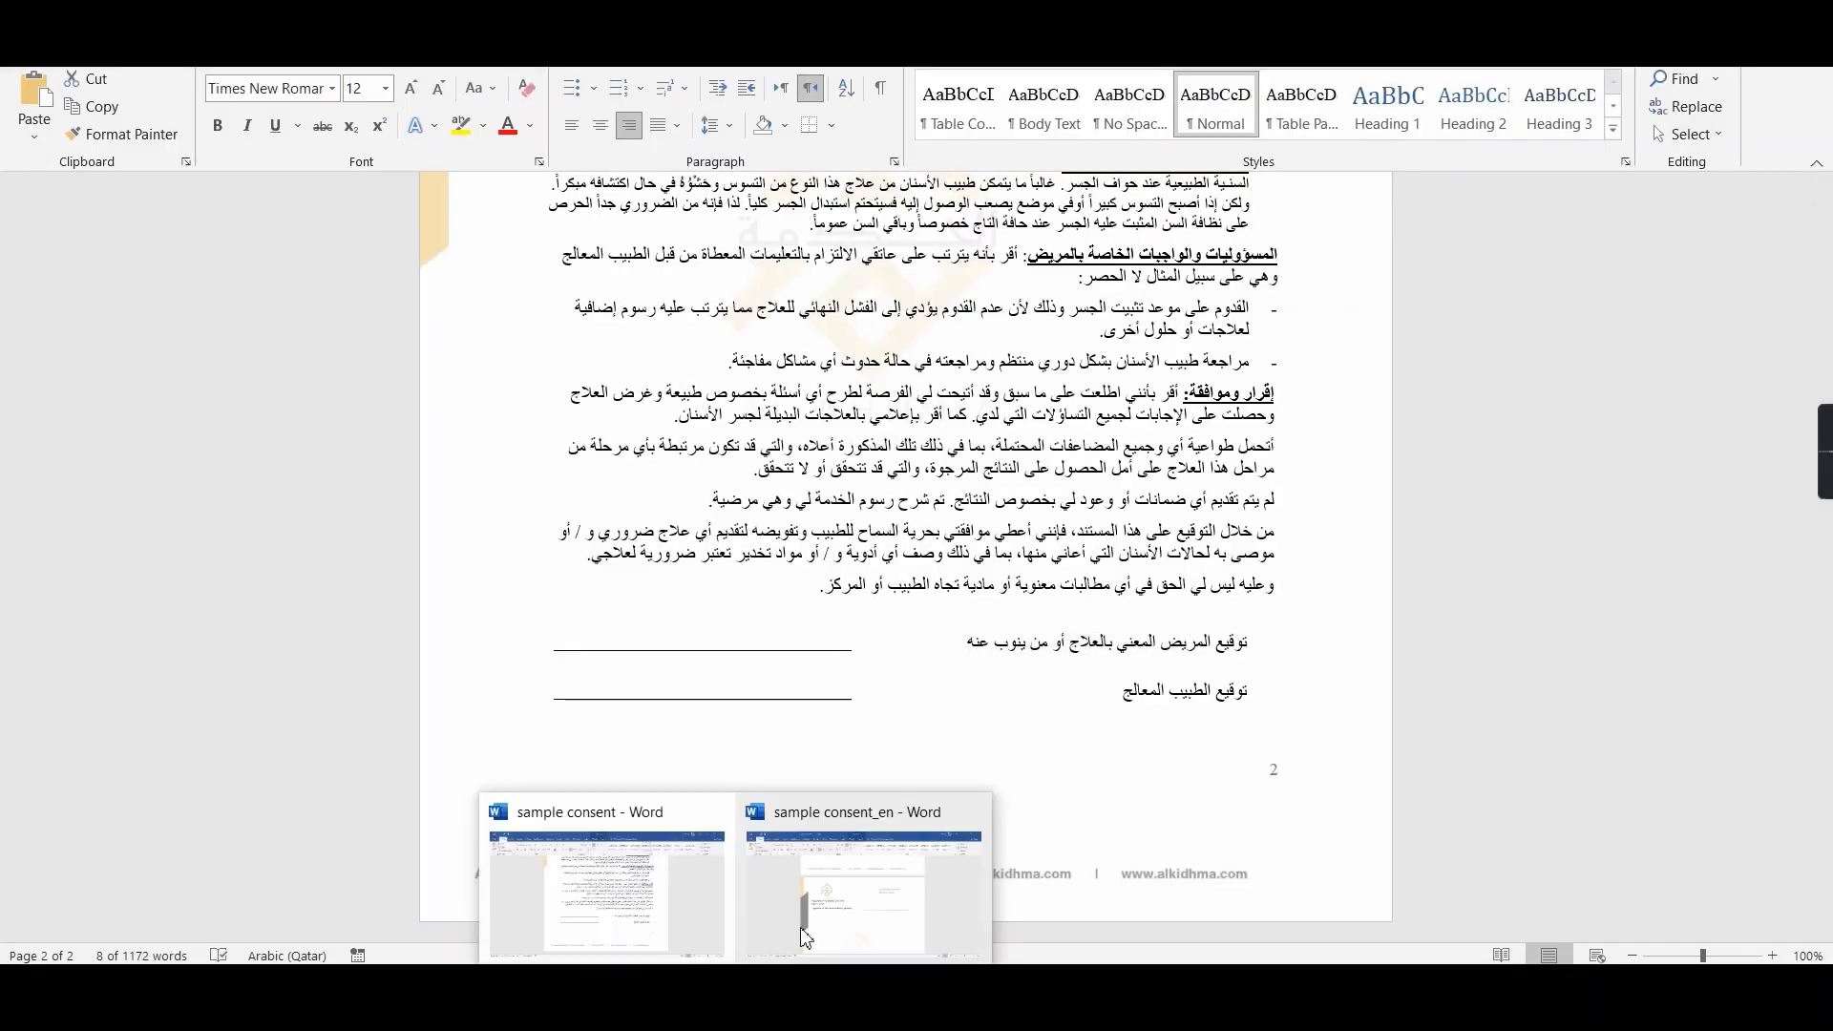
click(804, 938)
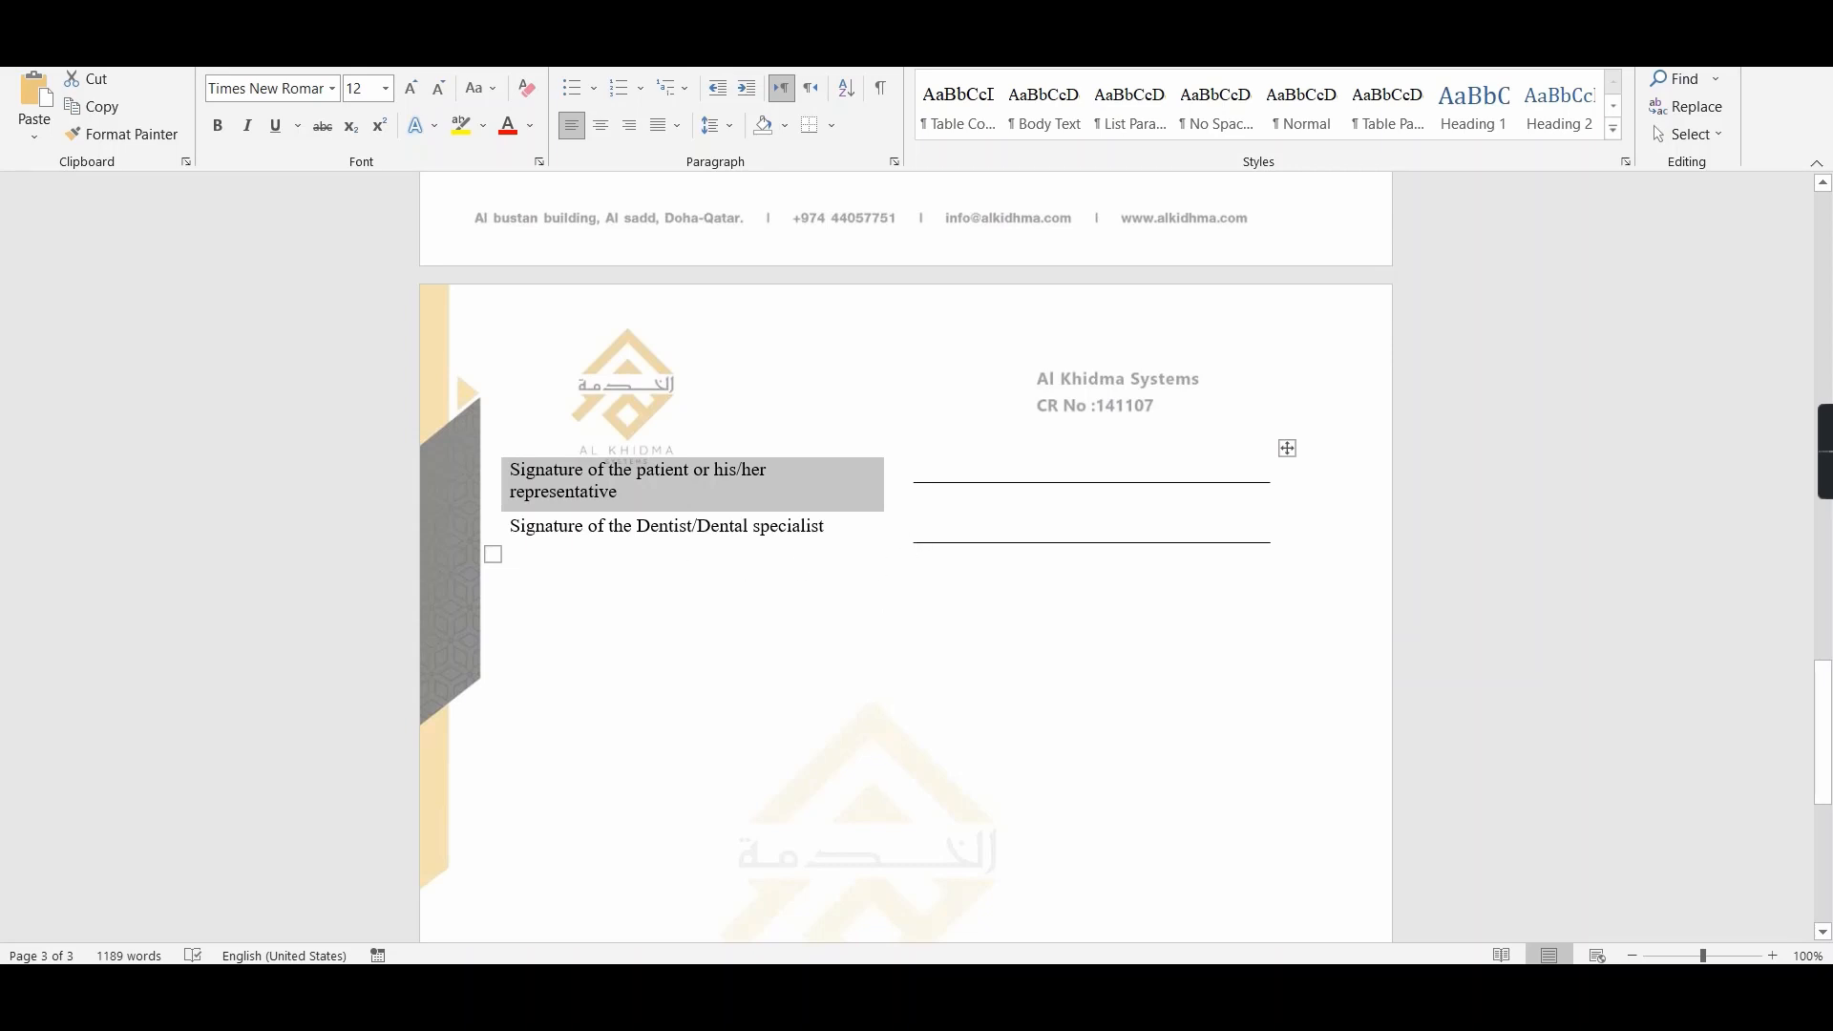
key(alt+Tab)
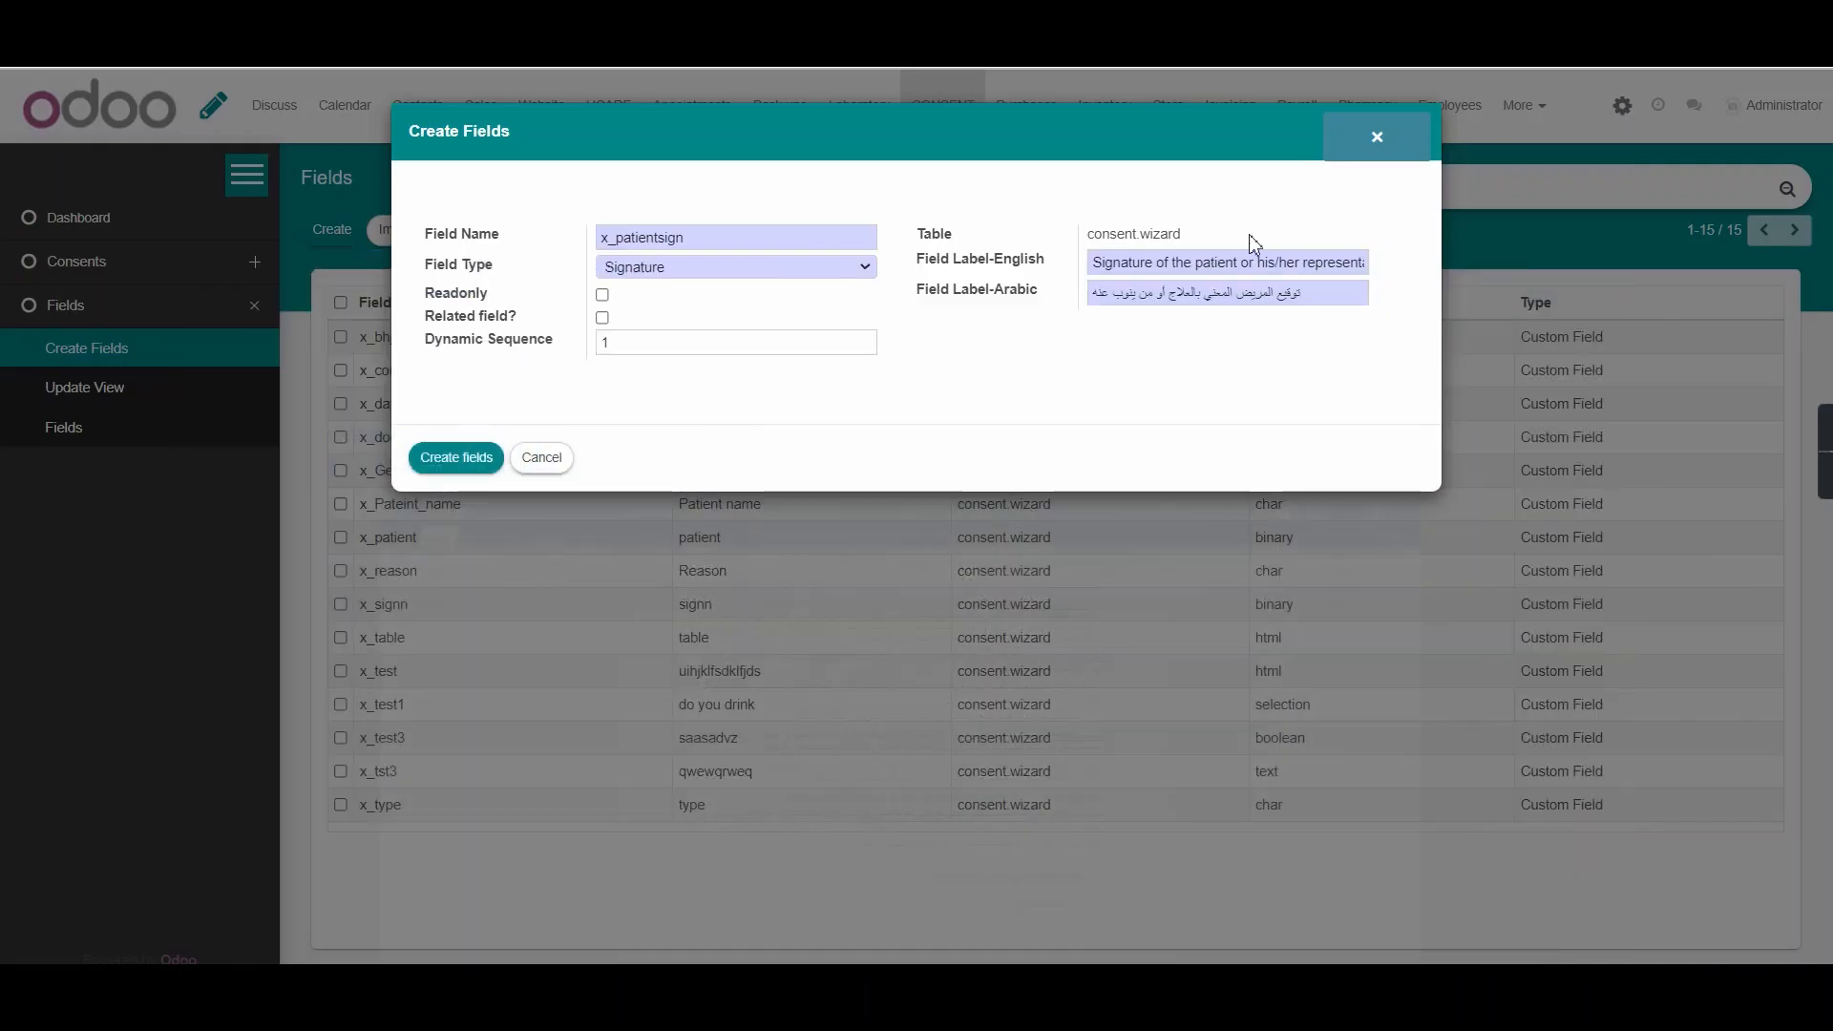
Step: Create the x_patientsign field with dynamic sequence 1 and open the fields list to check it
click(654, 343)
drag(632, 341, 573, 353)
click(782, 340)
click(478, 468)
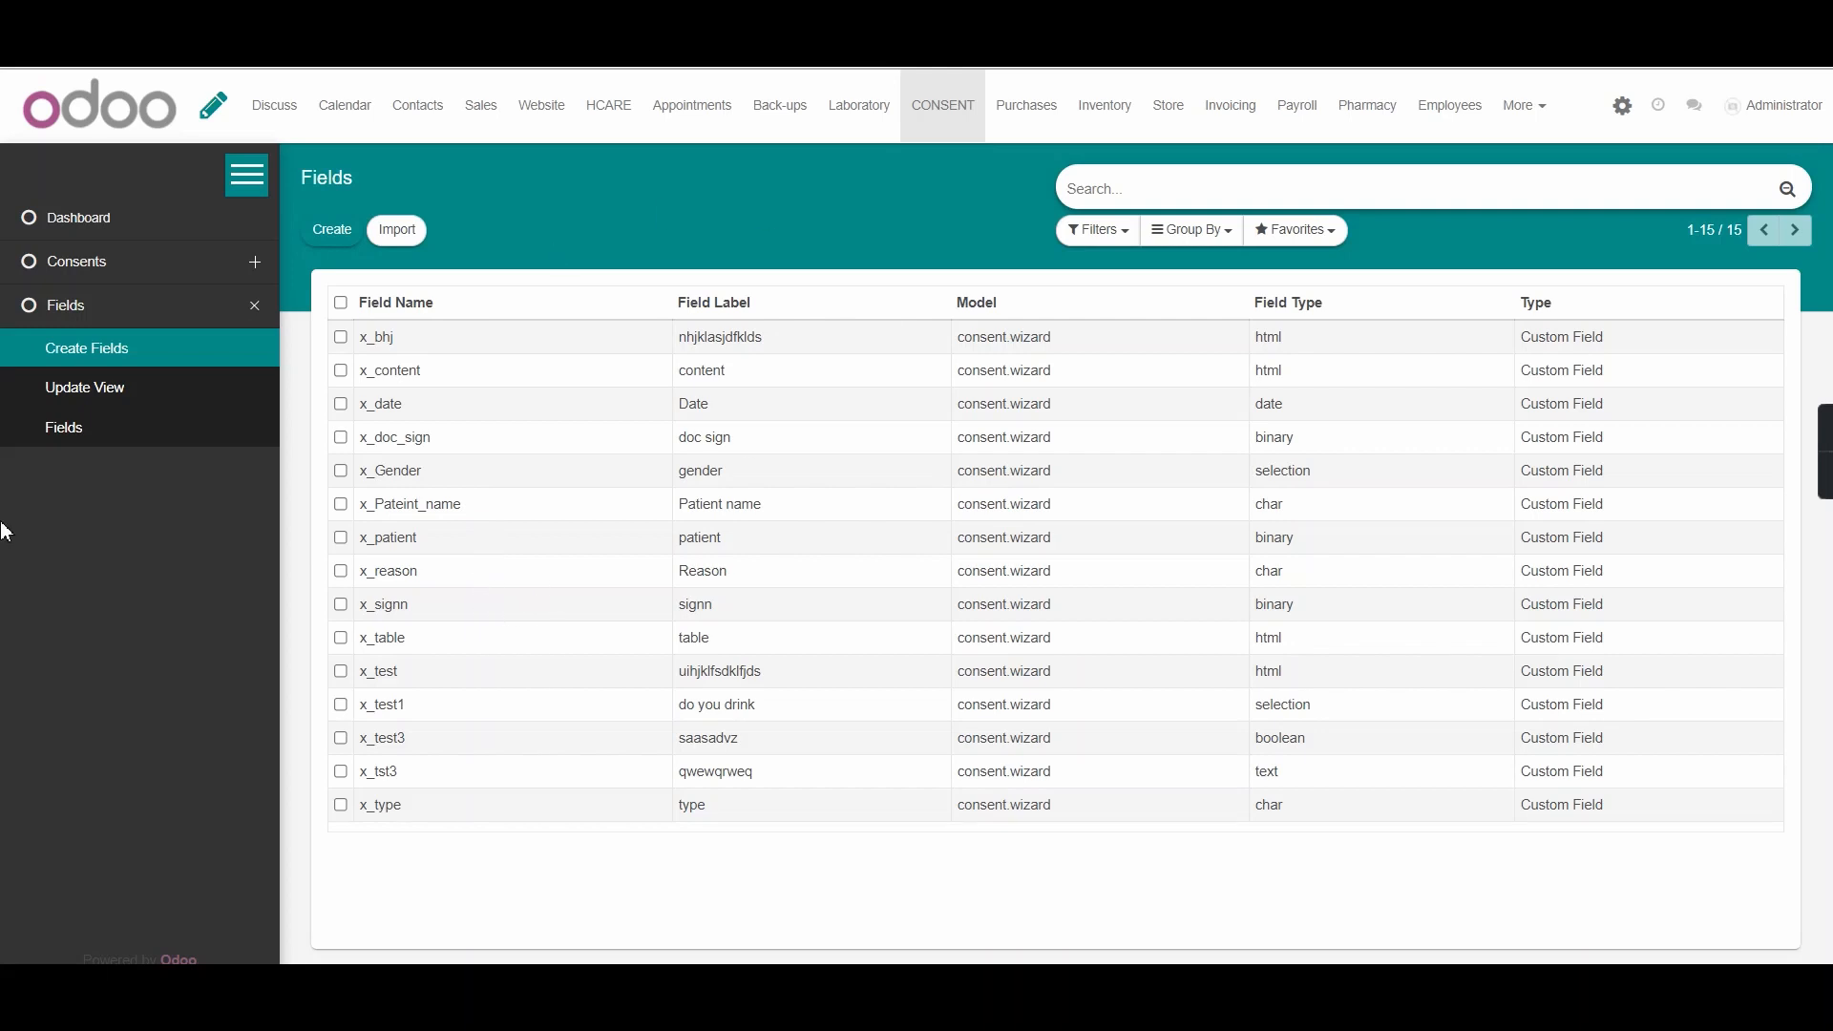
click(63, 435)
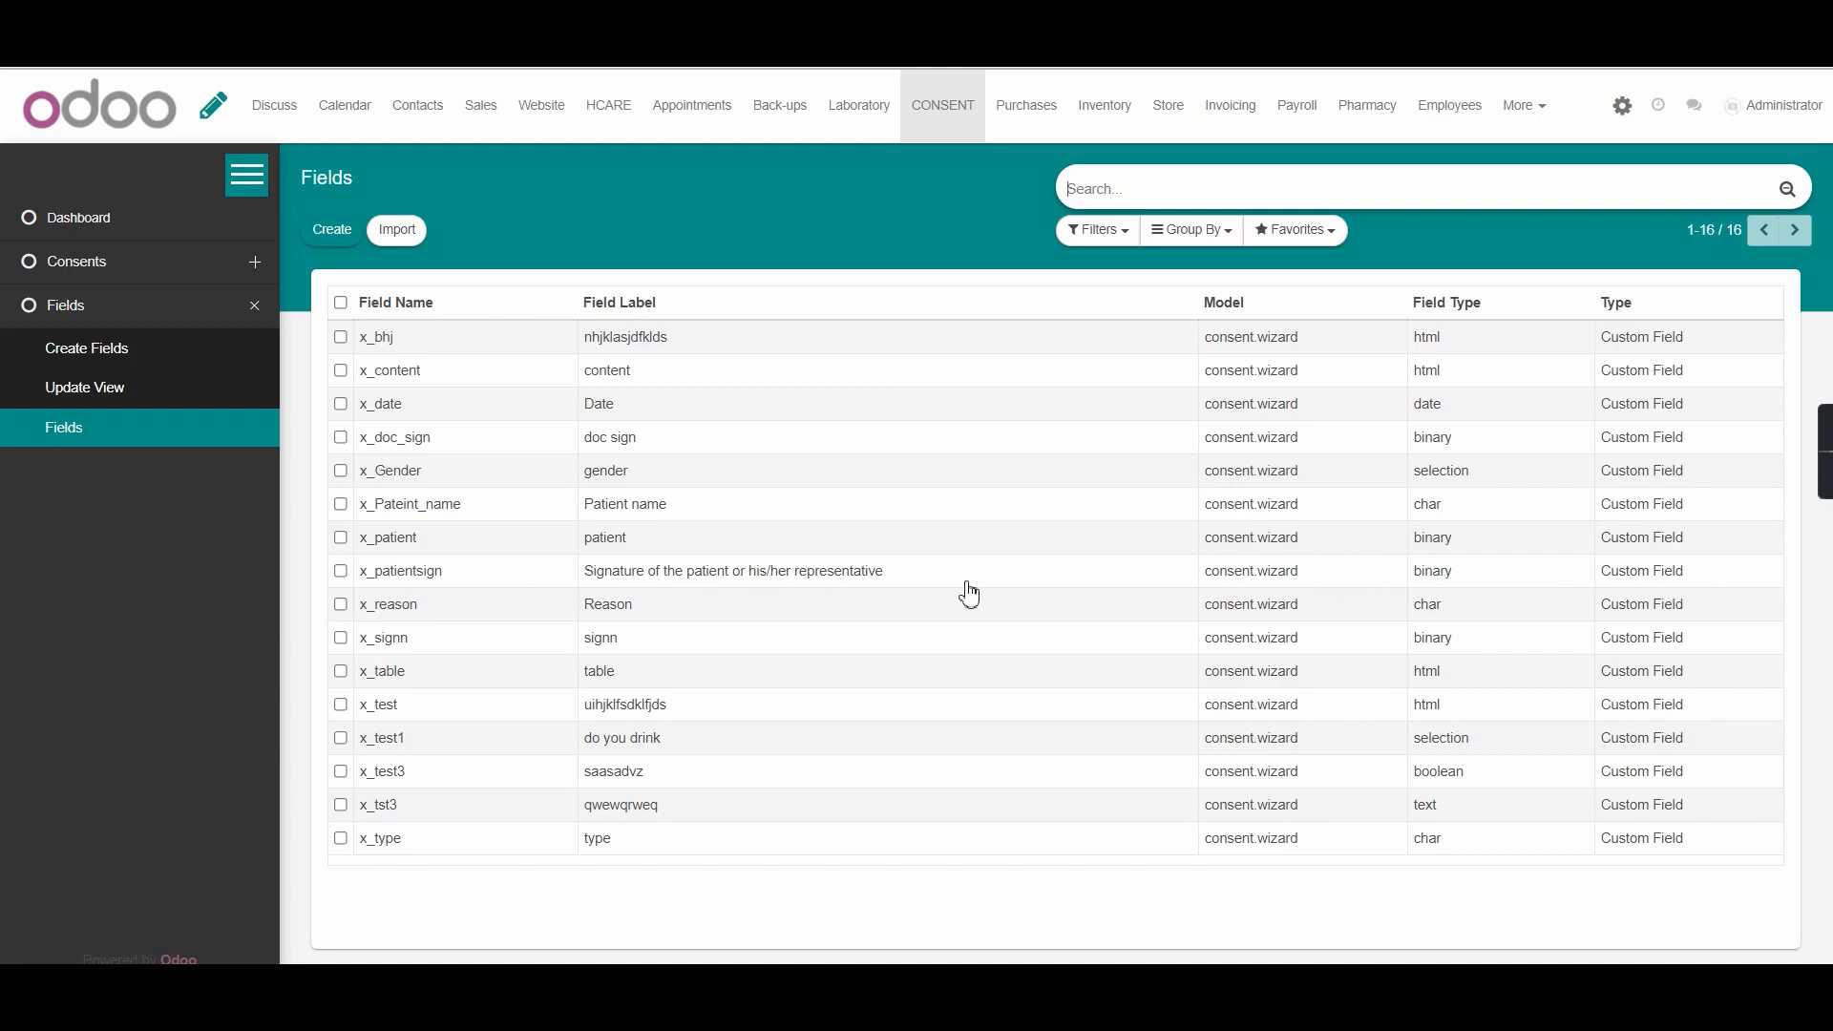
Step: Start another consent field named x_dentistsign with the field type Signature
click(126, 363)
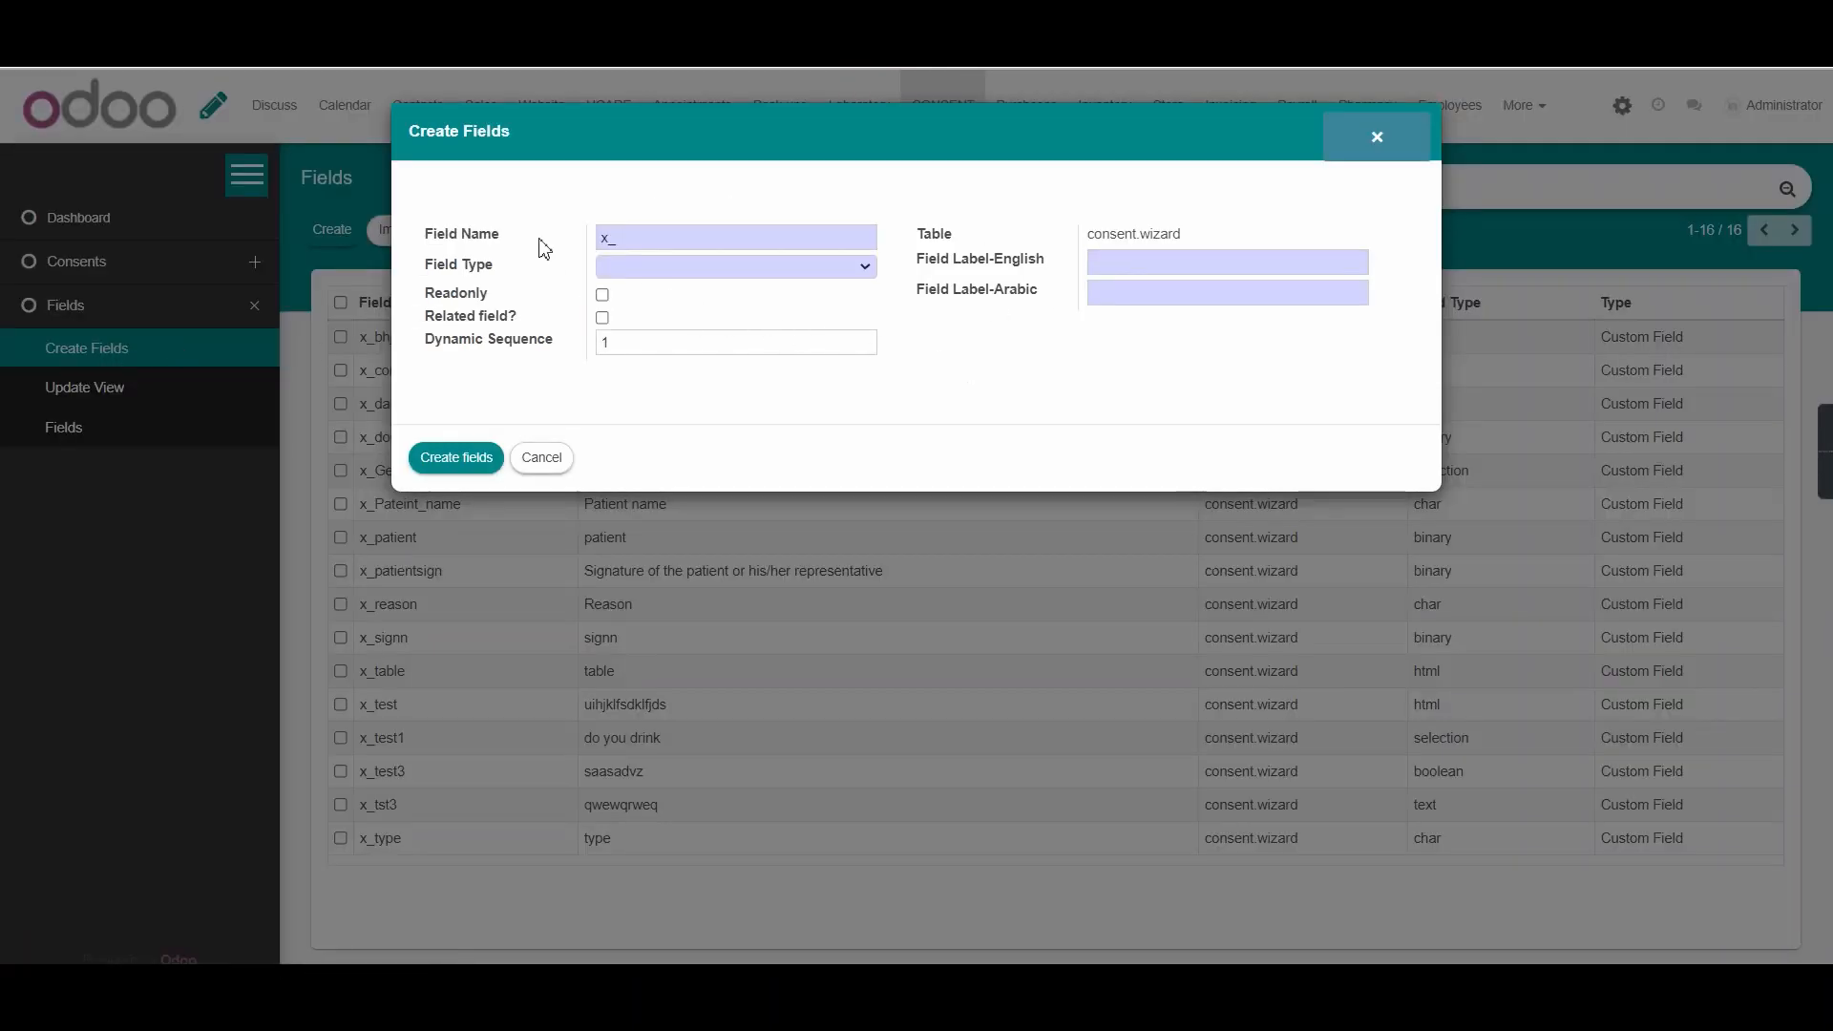
click(665, 248)
text(dentistry)
key(BackSpace)
key(BackSpace)
text(s)
click(707, 266)
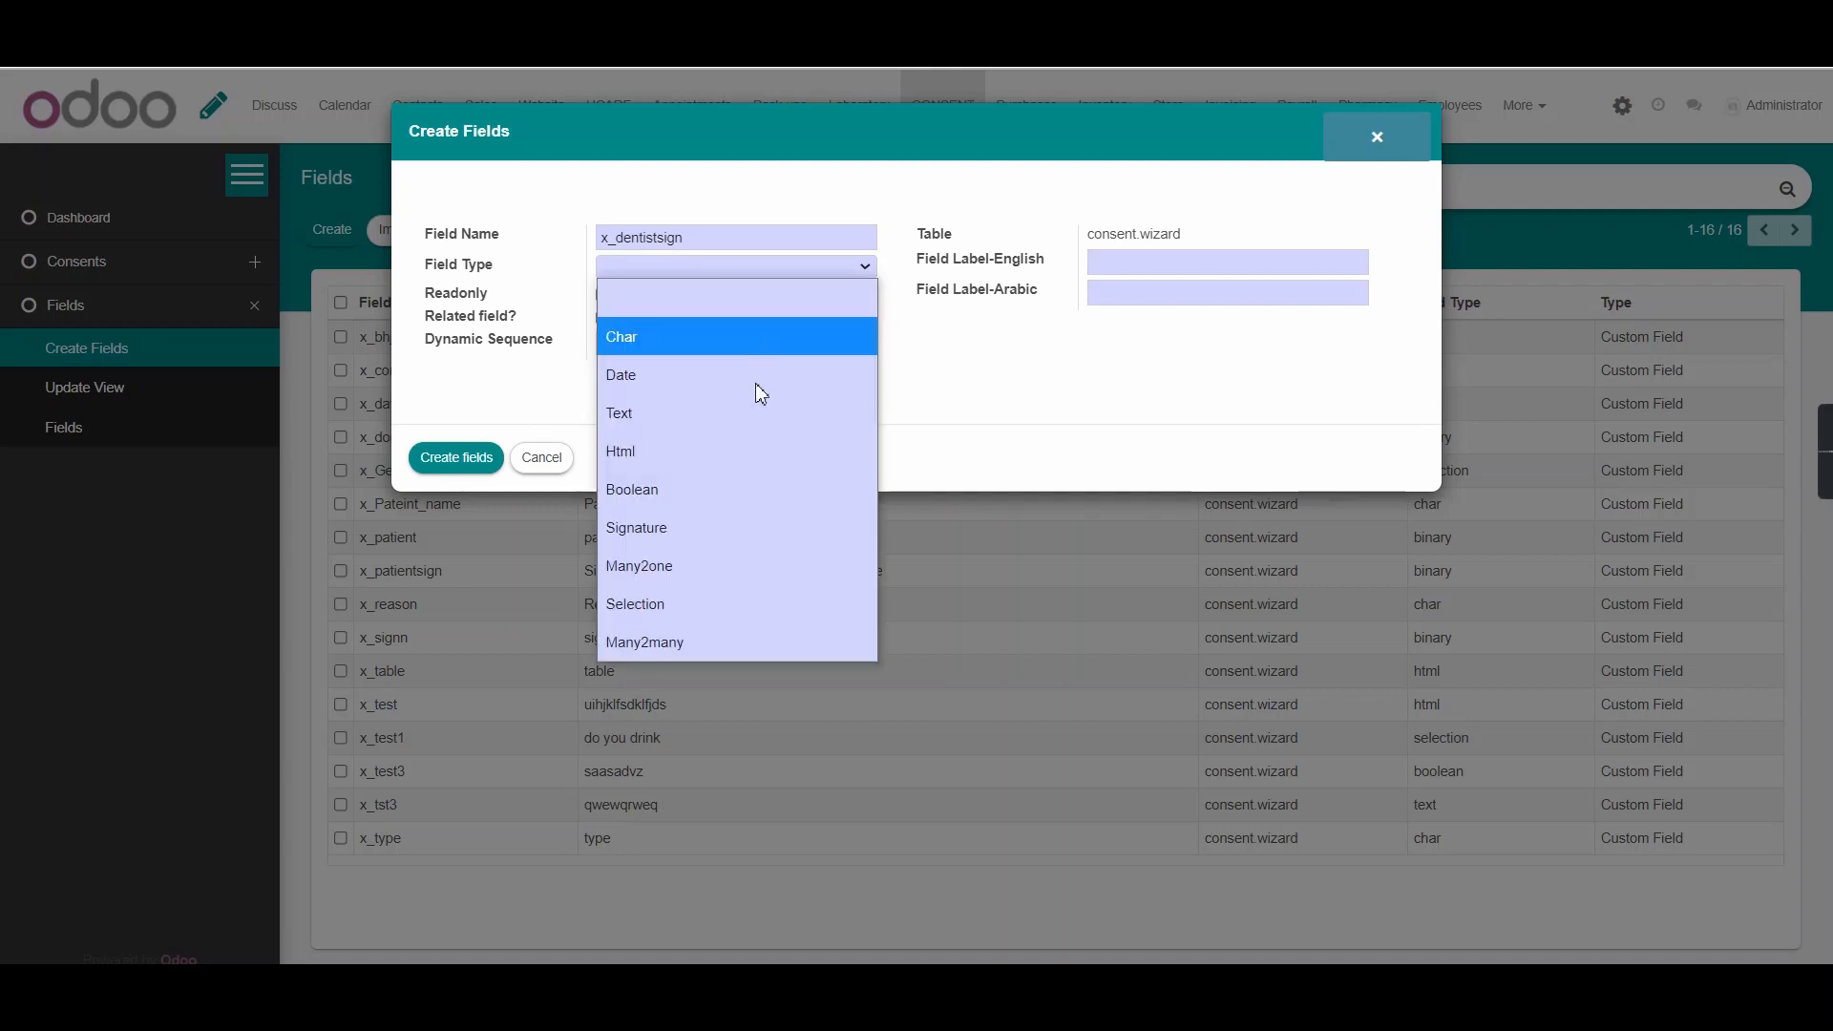
click(670, 539)
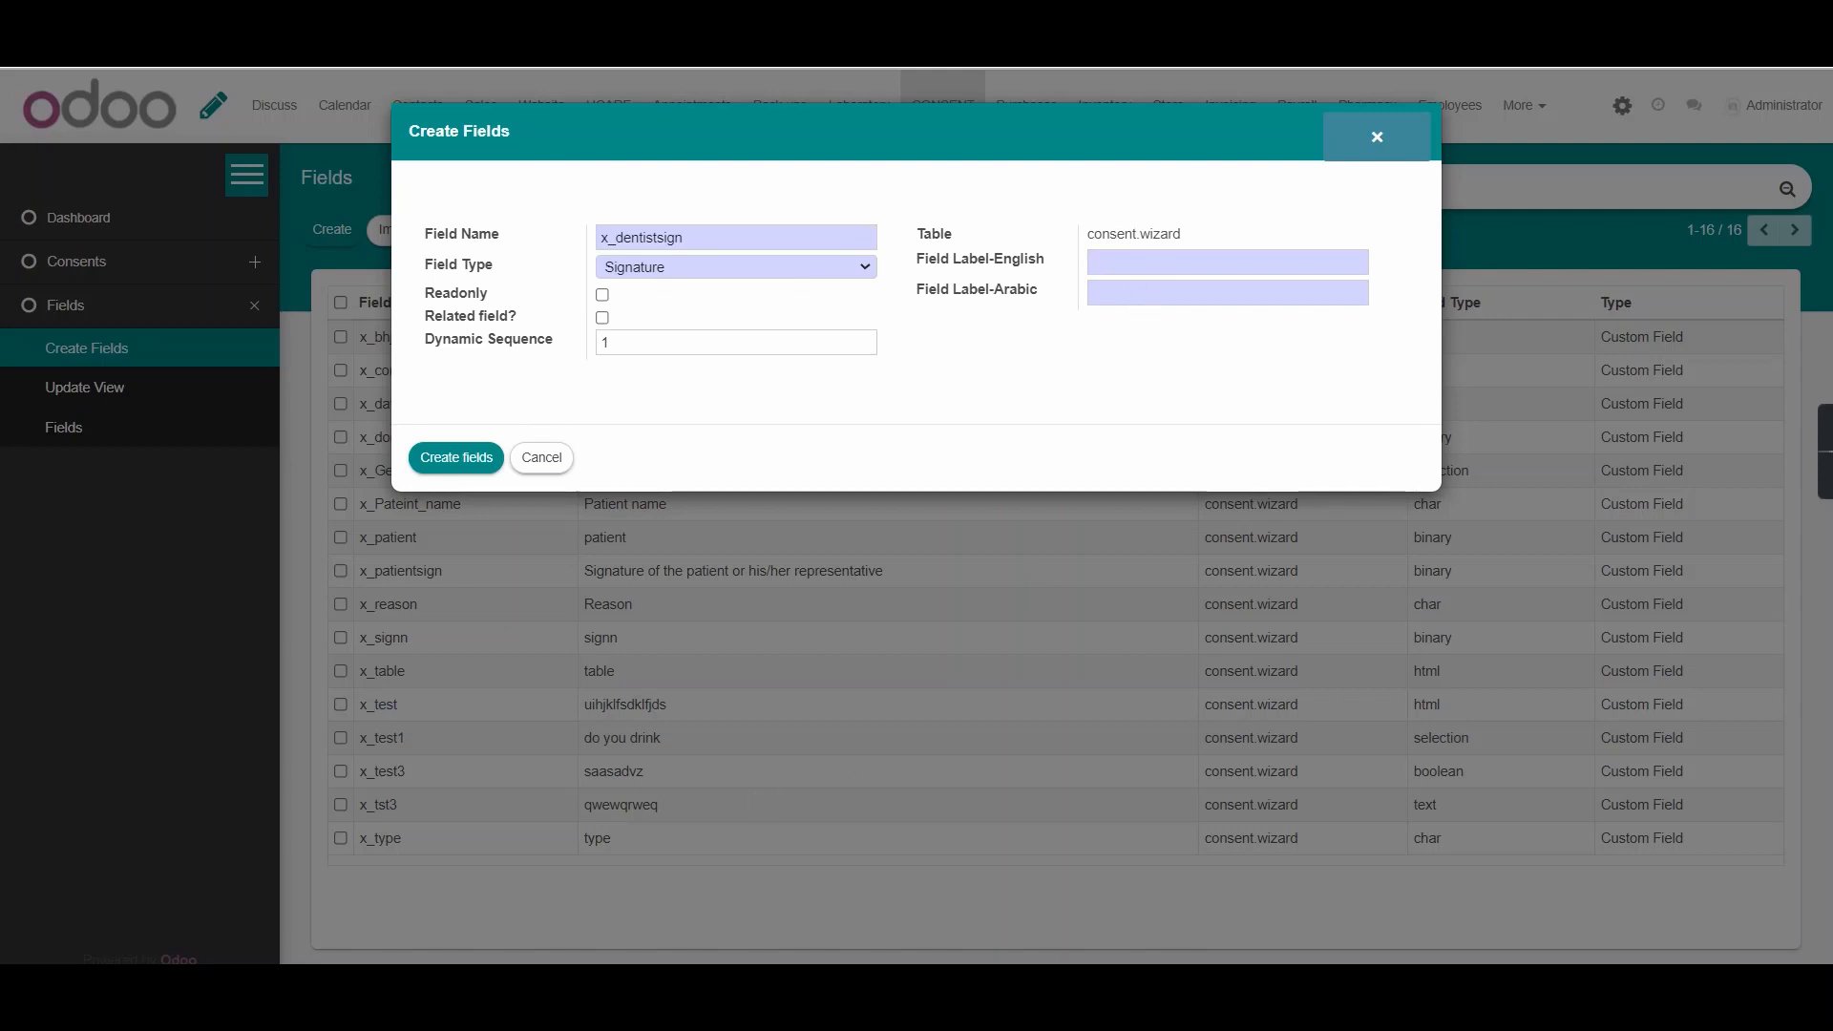
Step: Copy "Signature of the Dentist/Dental specialist" from the English consent in Word into the new field's English label in Odoo
mouse_move(737, 992)
click(757, 932)
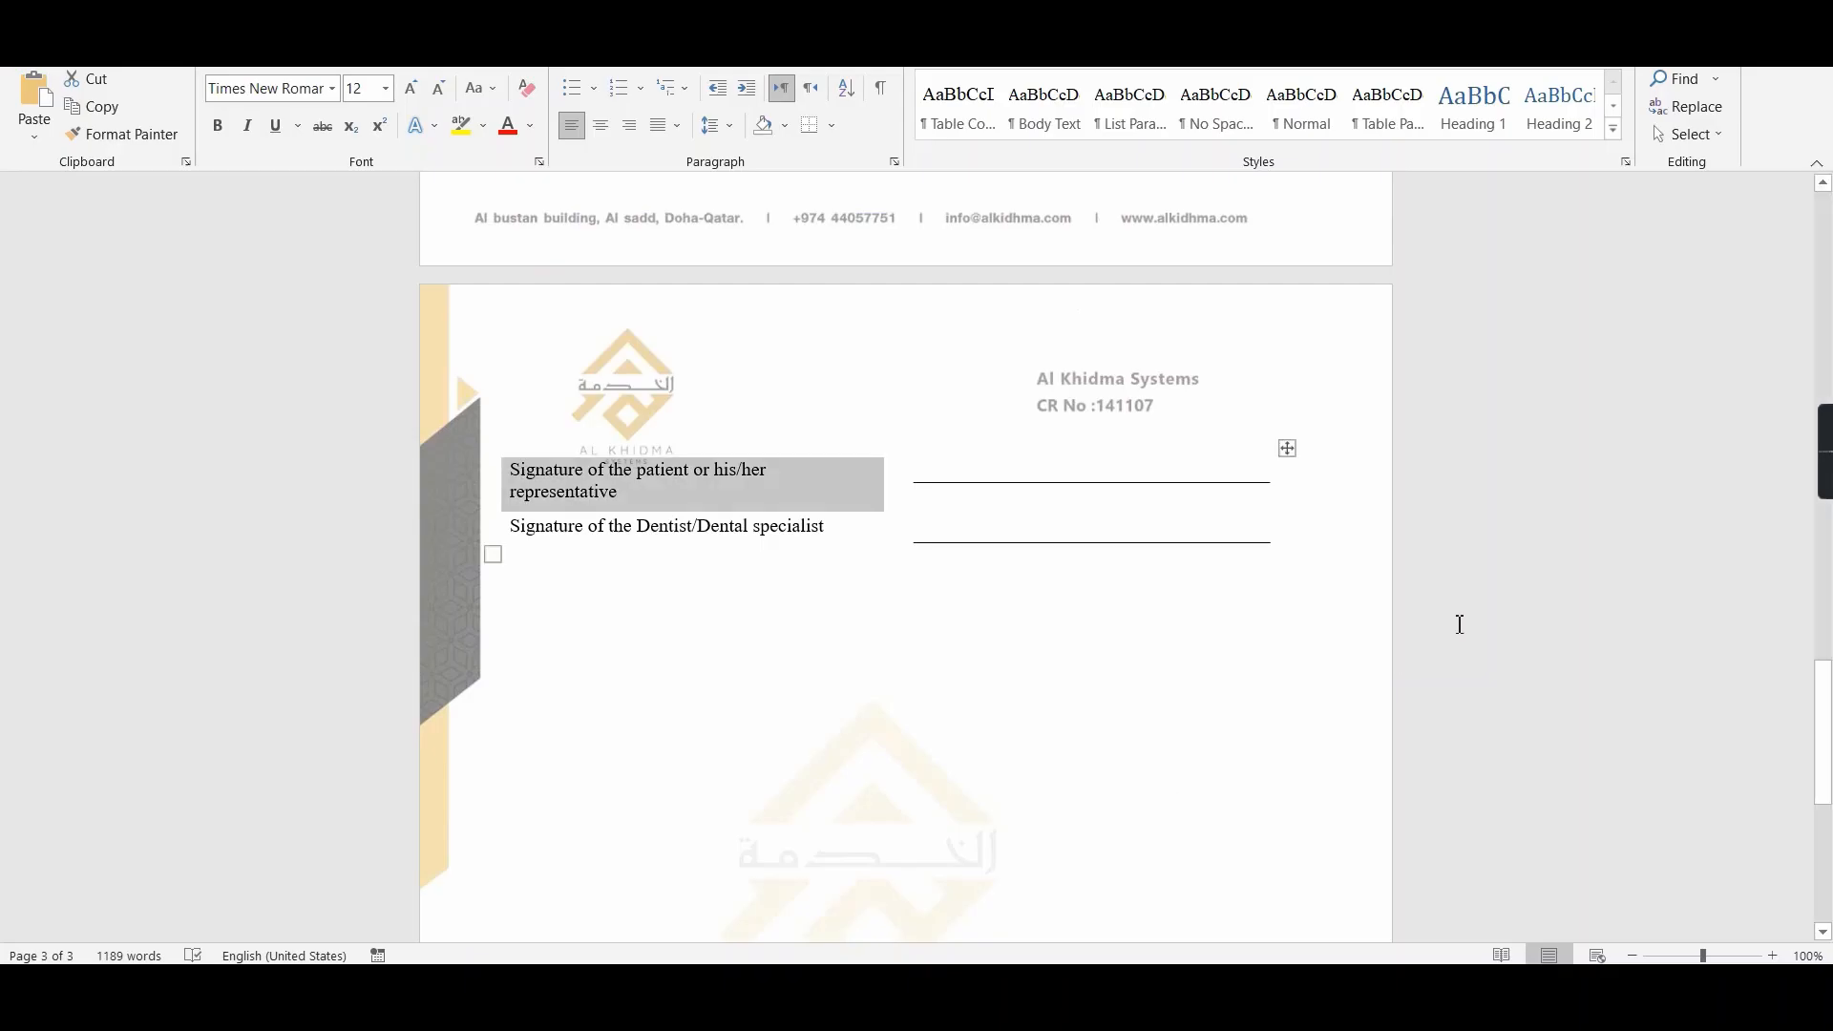
drag(836, 542, 524, 540)
key(ctrl+c)
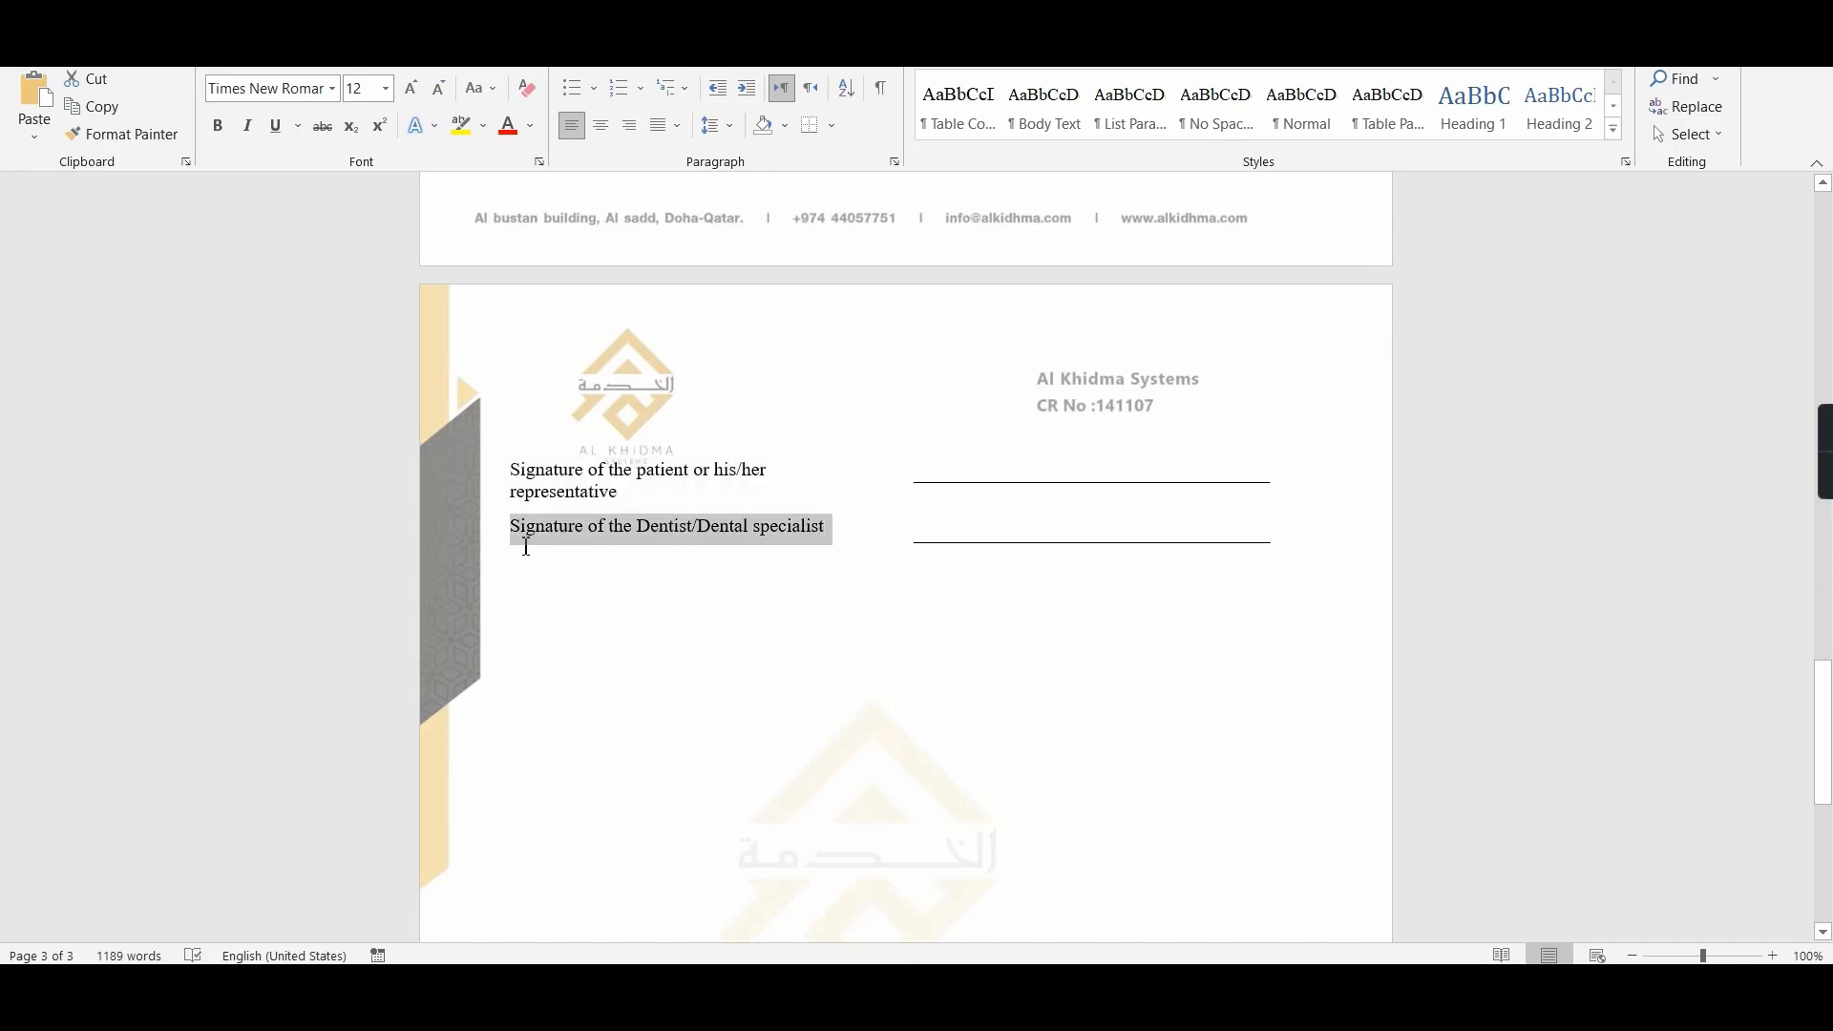
key(alt+Tab)
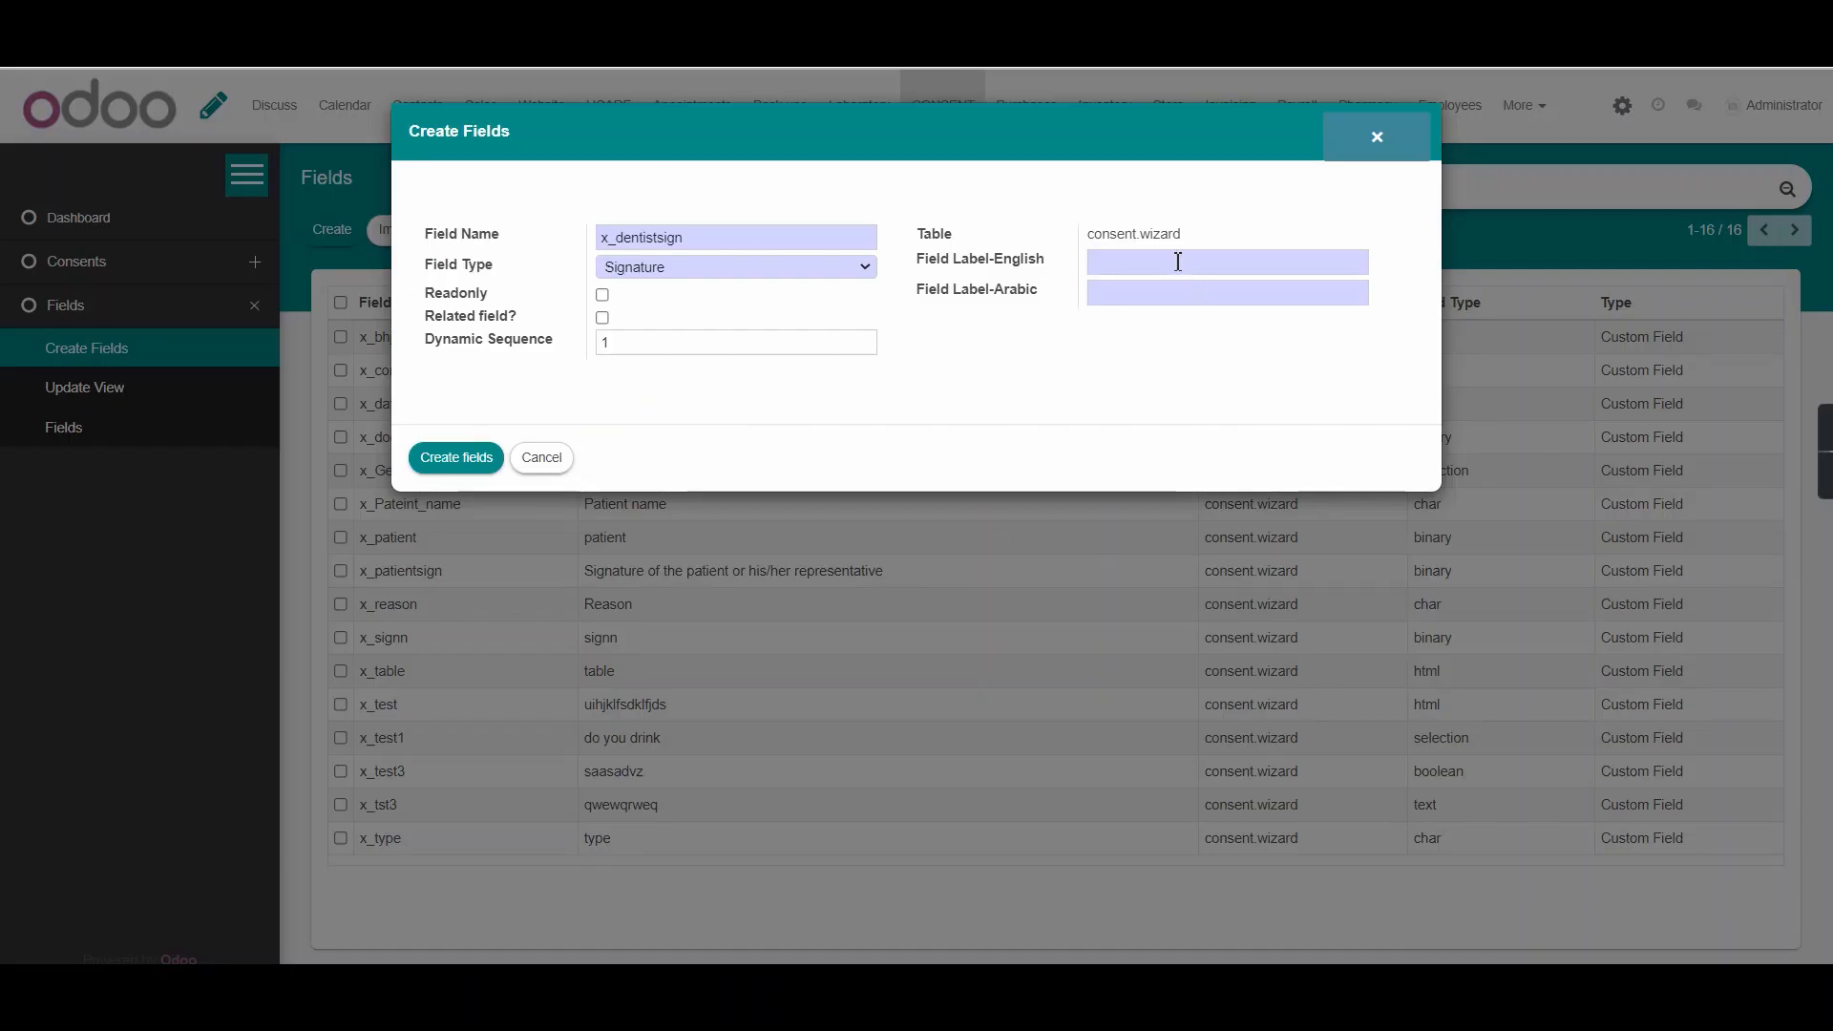
key(ctrl+v)
Step: Copy the treating doctor's signature wording from the Arabic consent in Word into the x_dentistsign field's Arabic label in Odoo
key(alt+Tab)
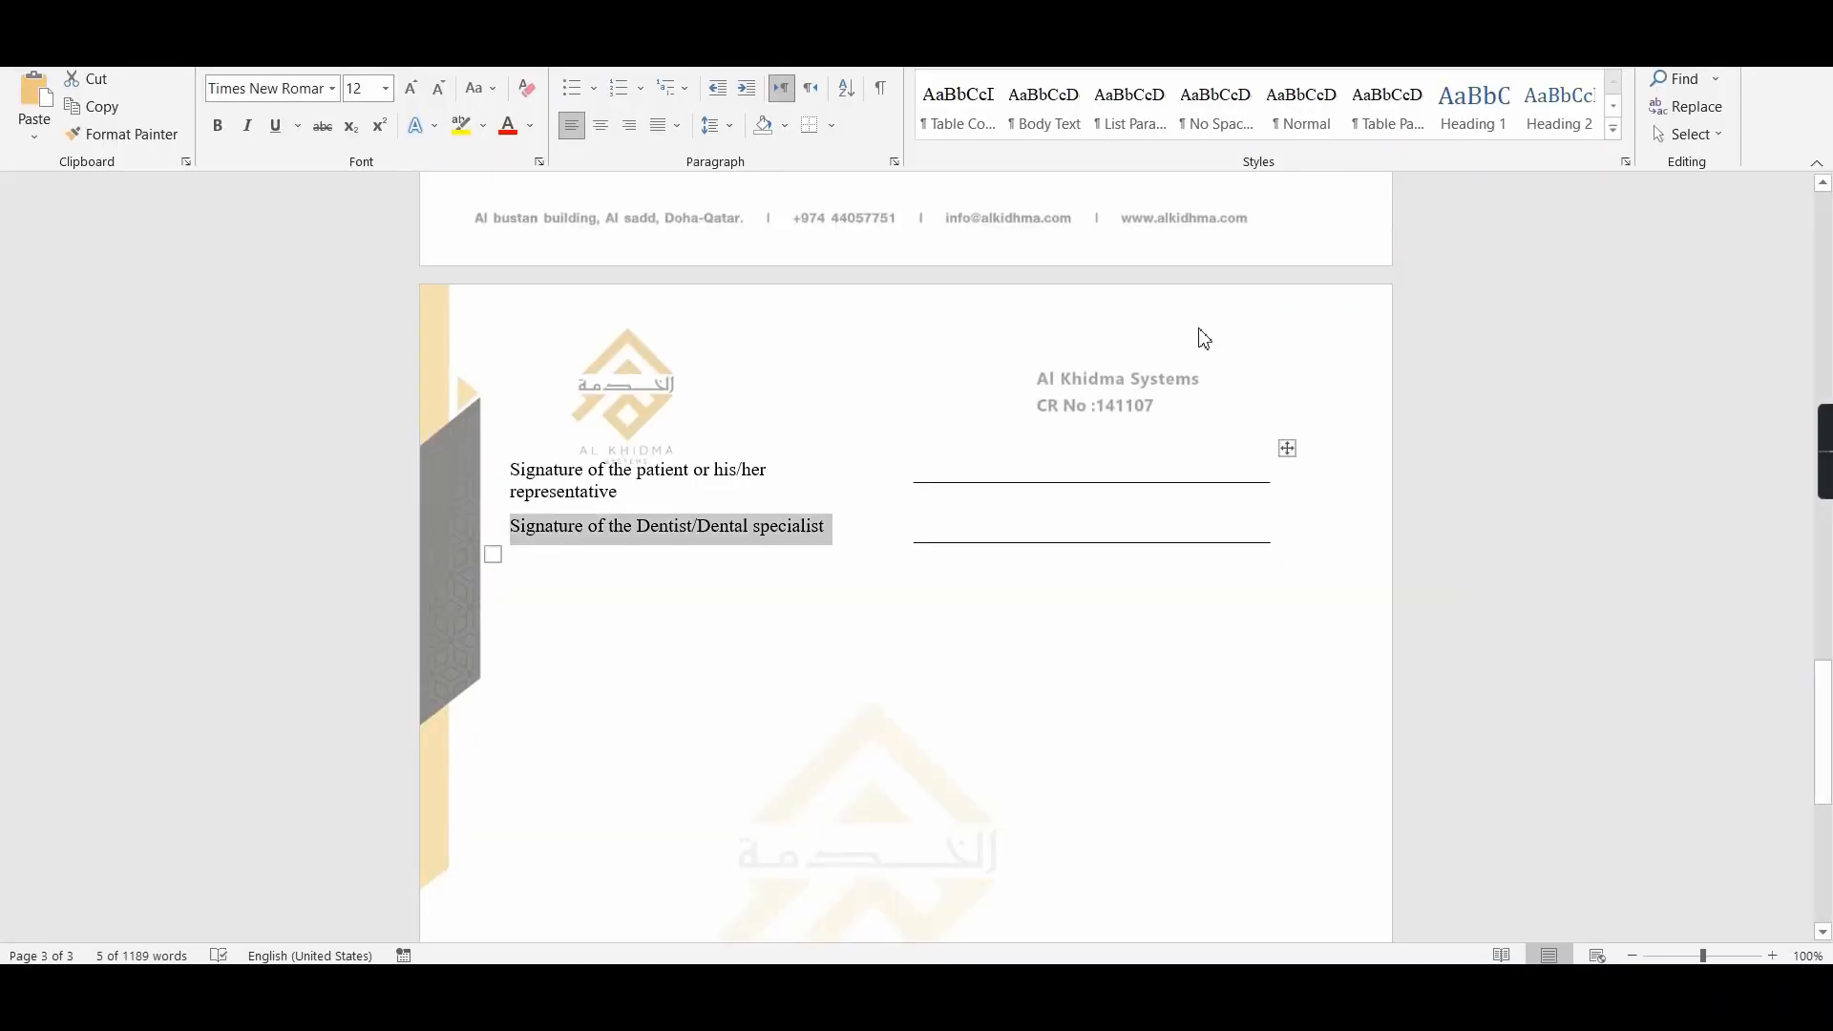
key(alt+Tab)
key(alt+Tab)
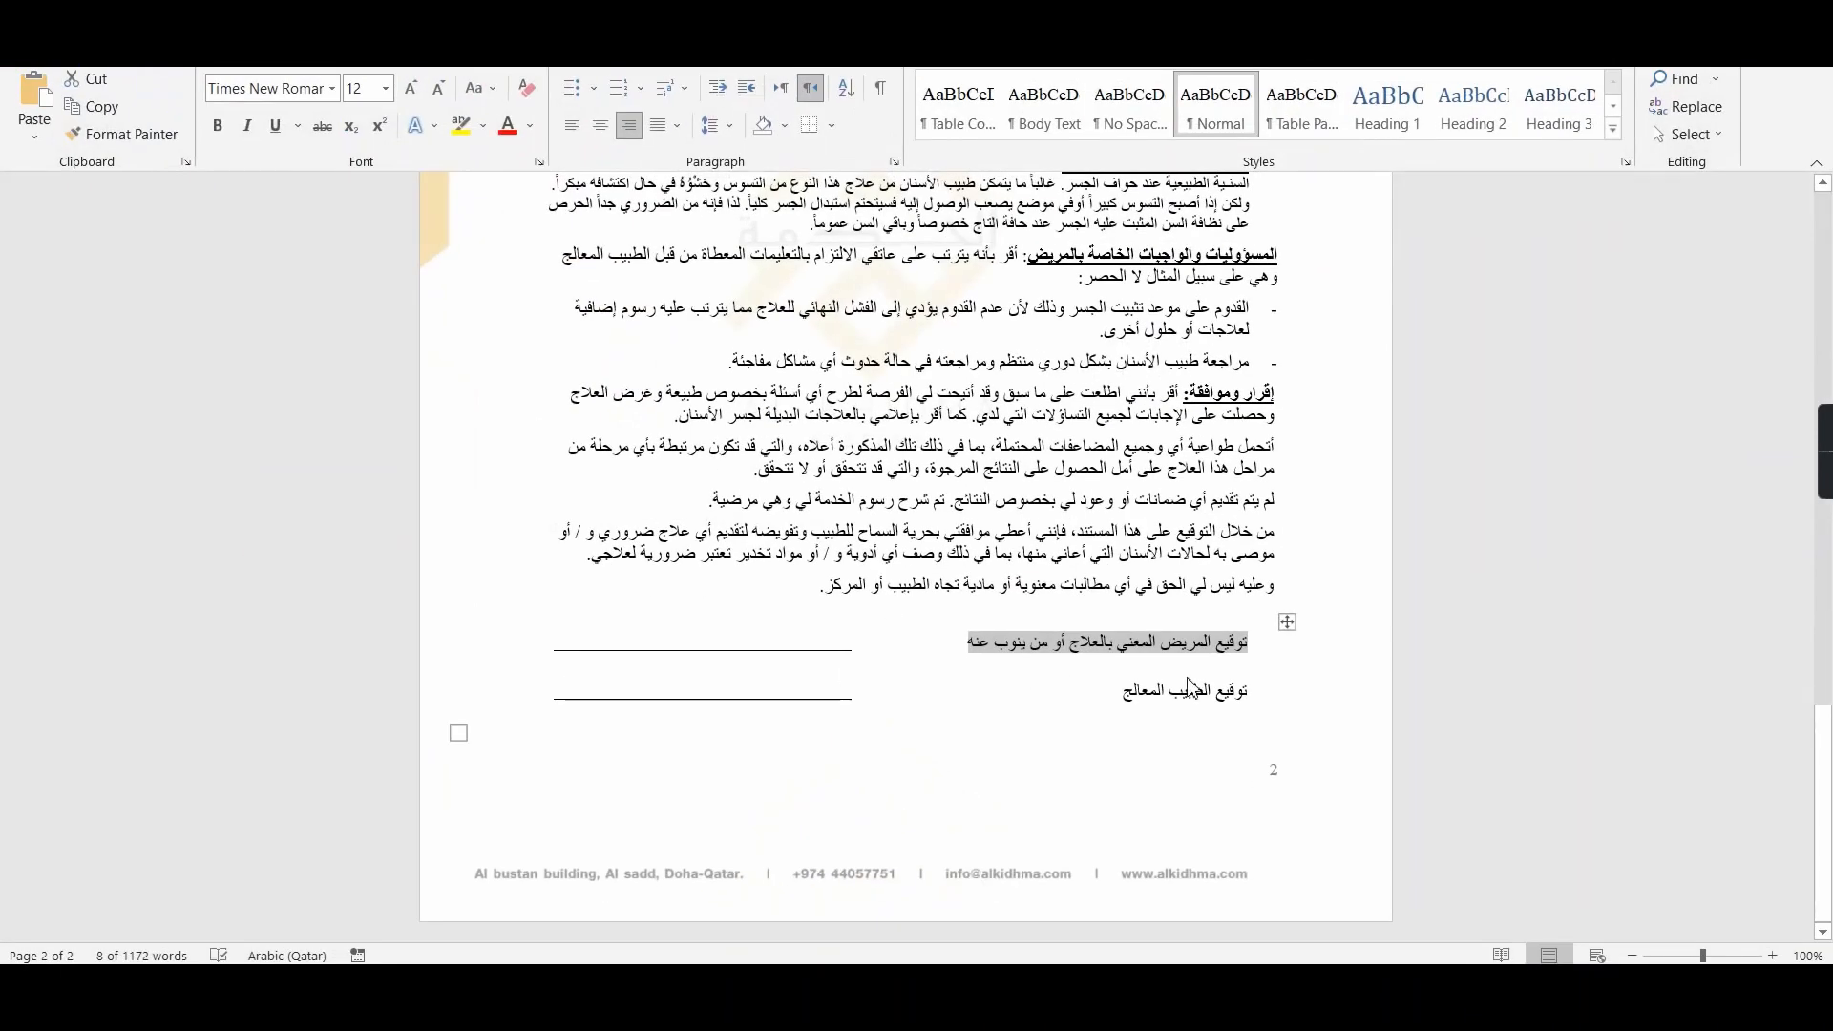
triple_click(1223, 696)
key(ctrl+c)
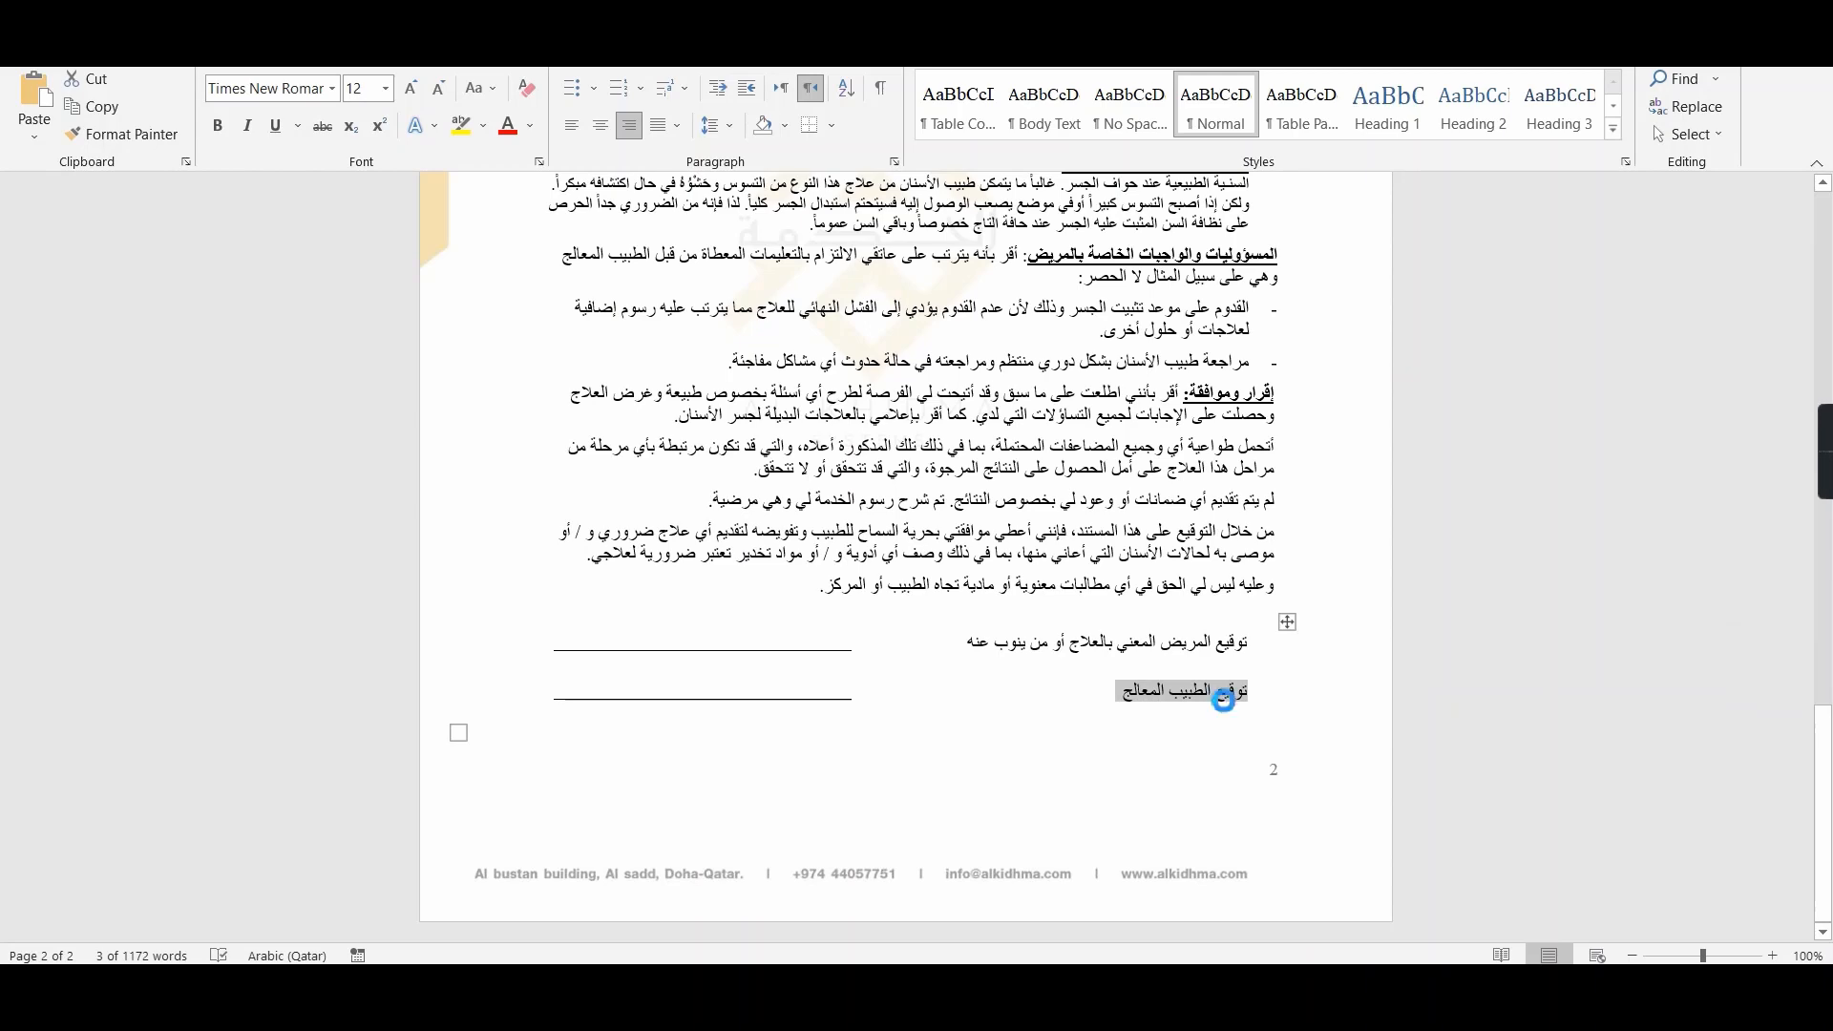
key(alt+Tab)
key(alt+Tab)
key(alt+Tab)
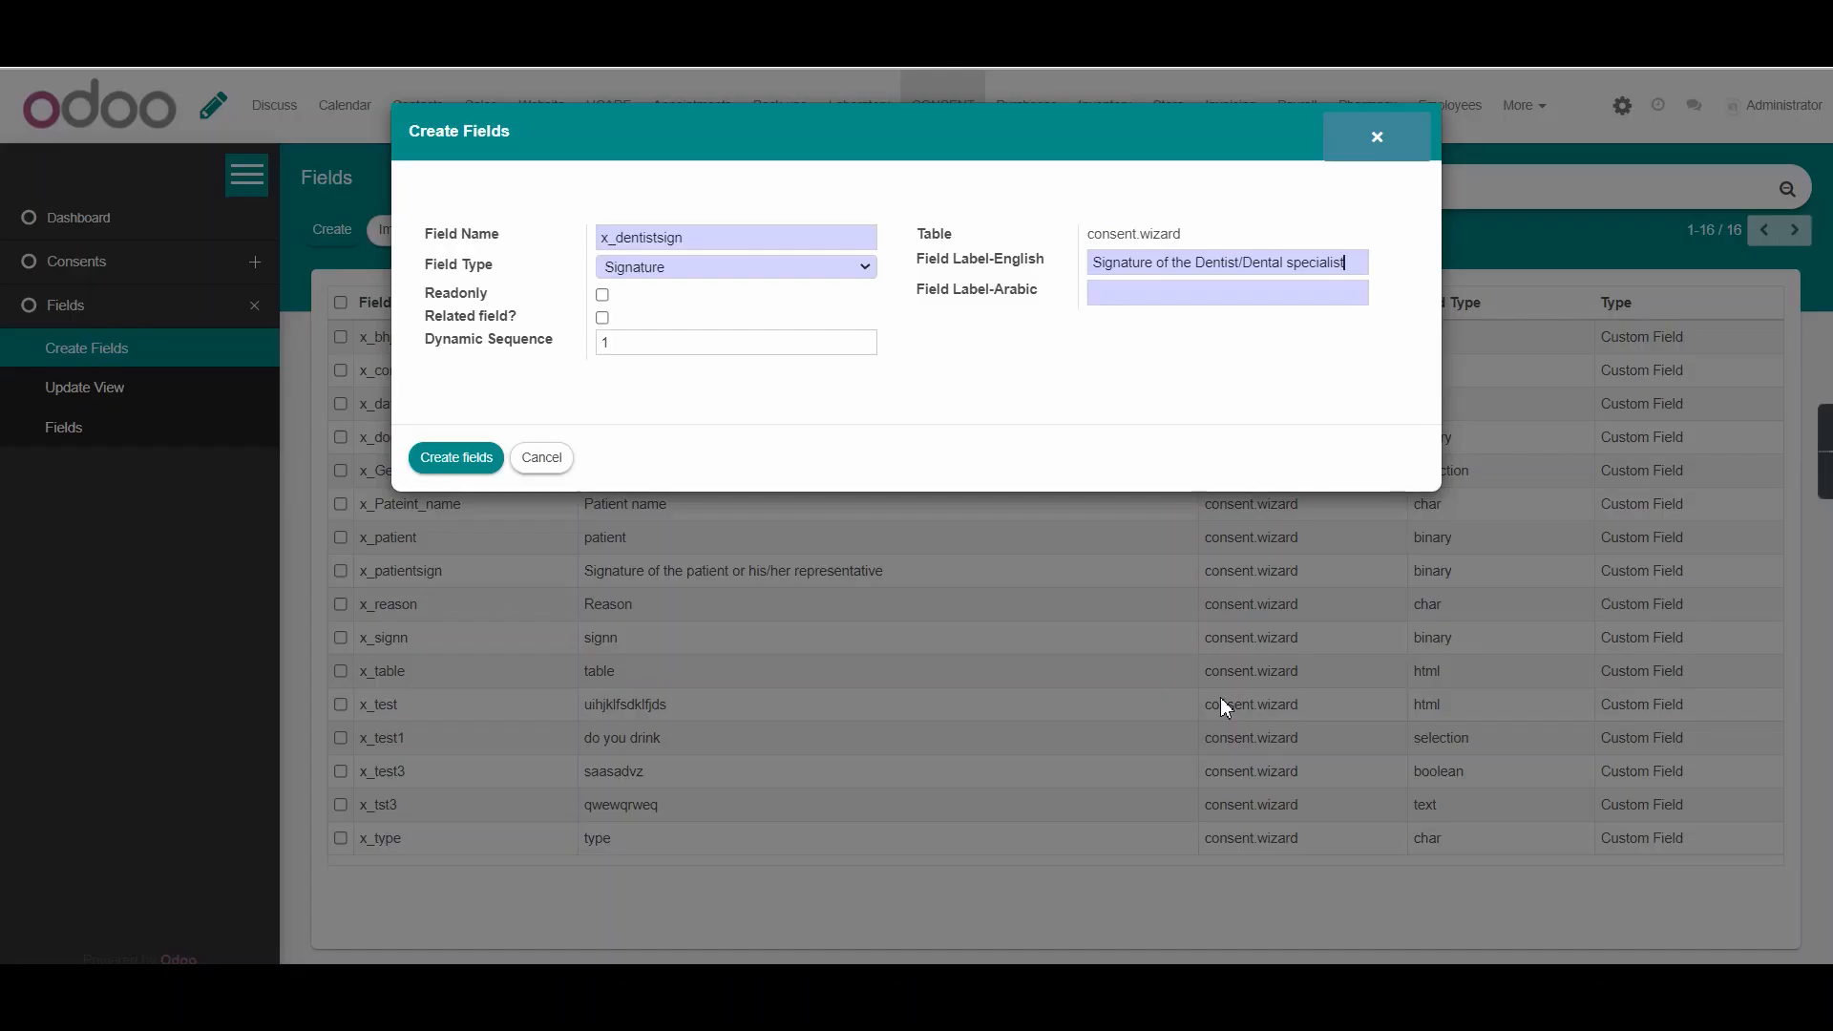
key(ctrl+v)
Step: Set the dynamic sequence to 2, create the x_dentistsign field, and open the fields list to check it
drag(621, 351, 524, 353)
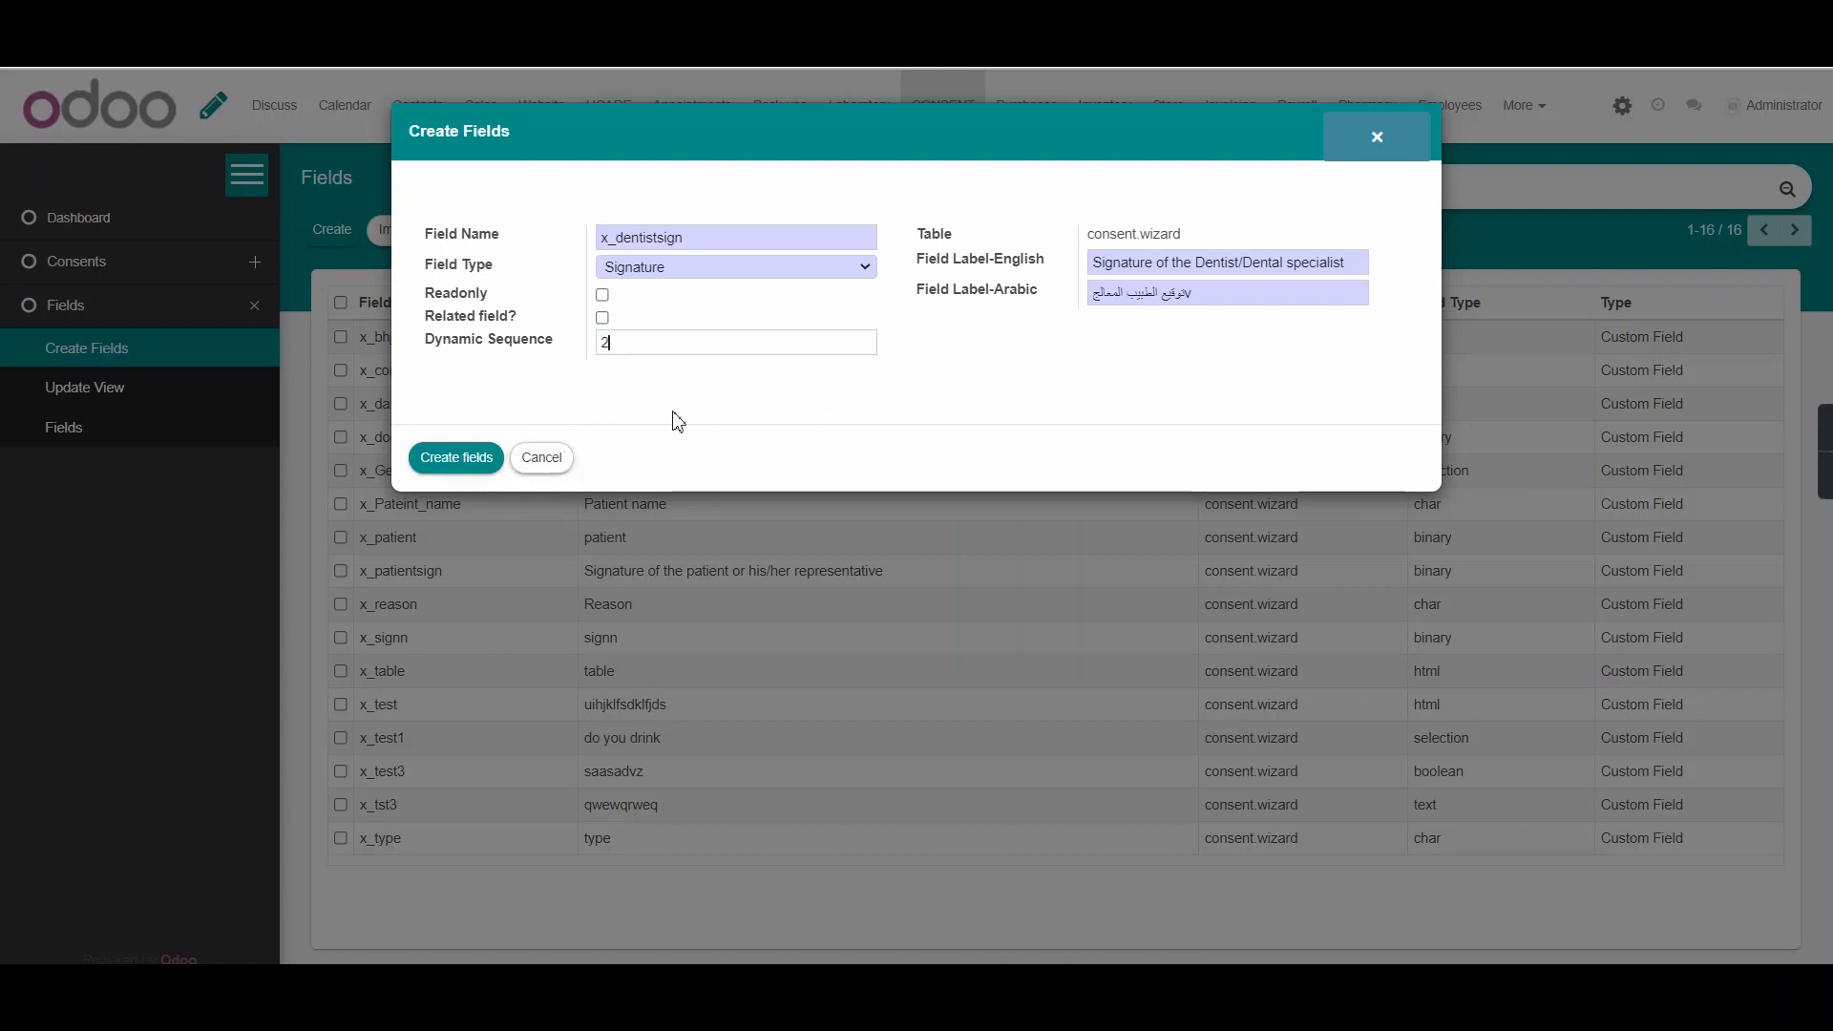
click(440, 468)
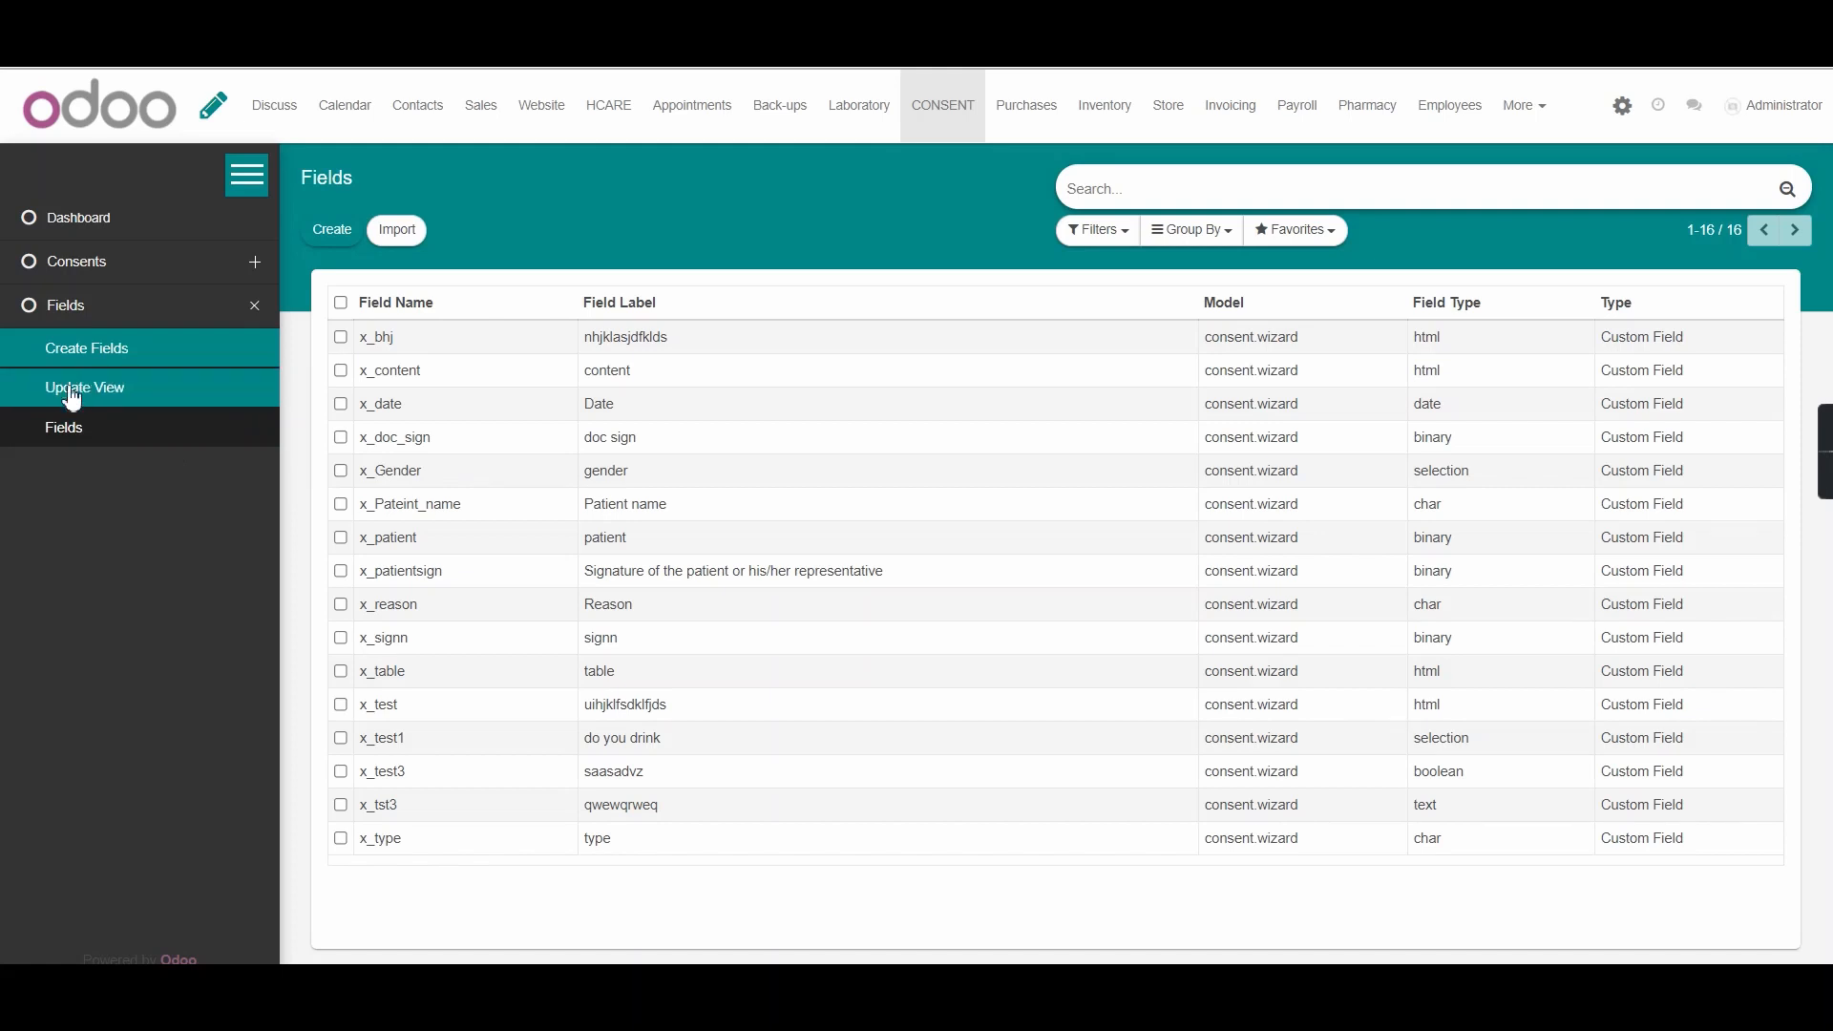
click(68, 446)
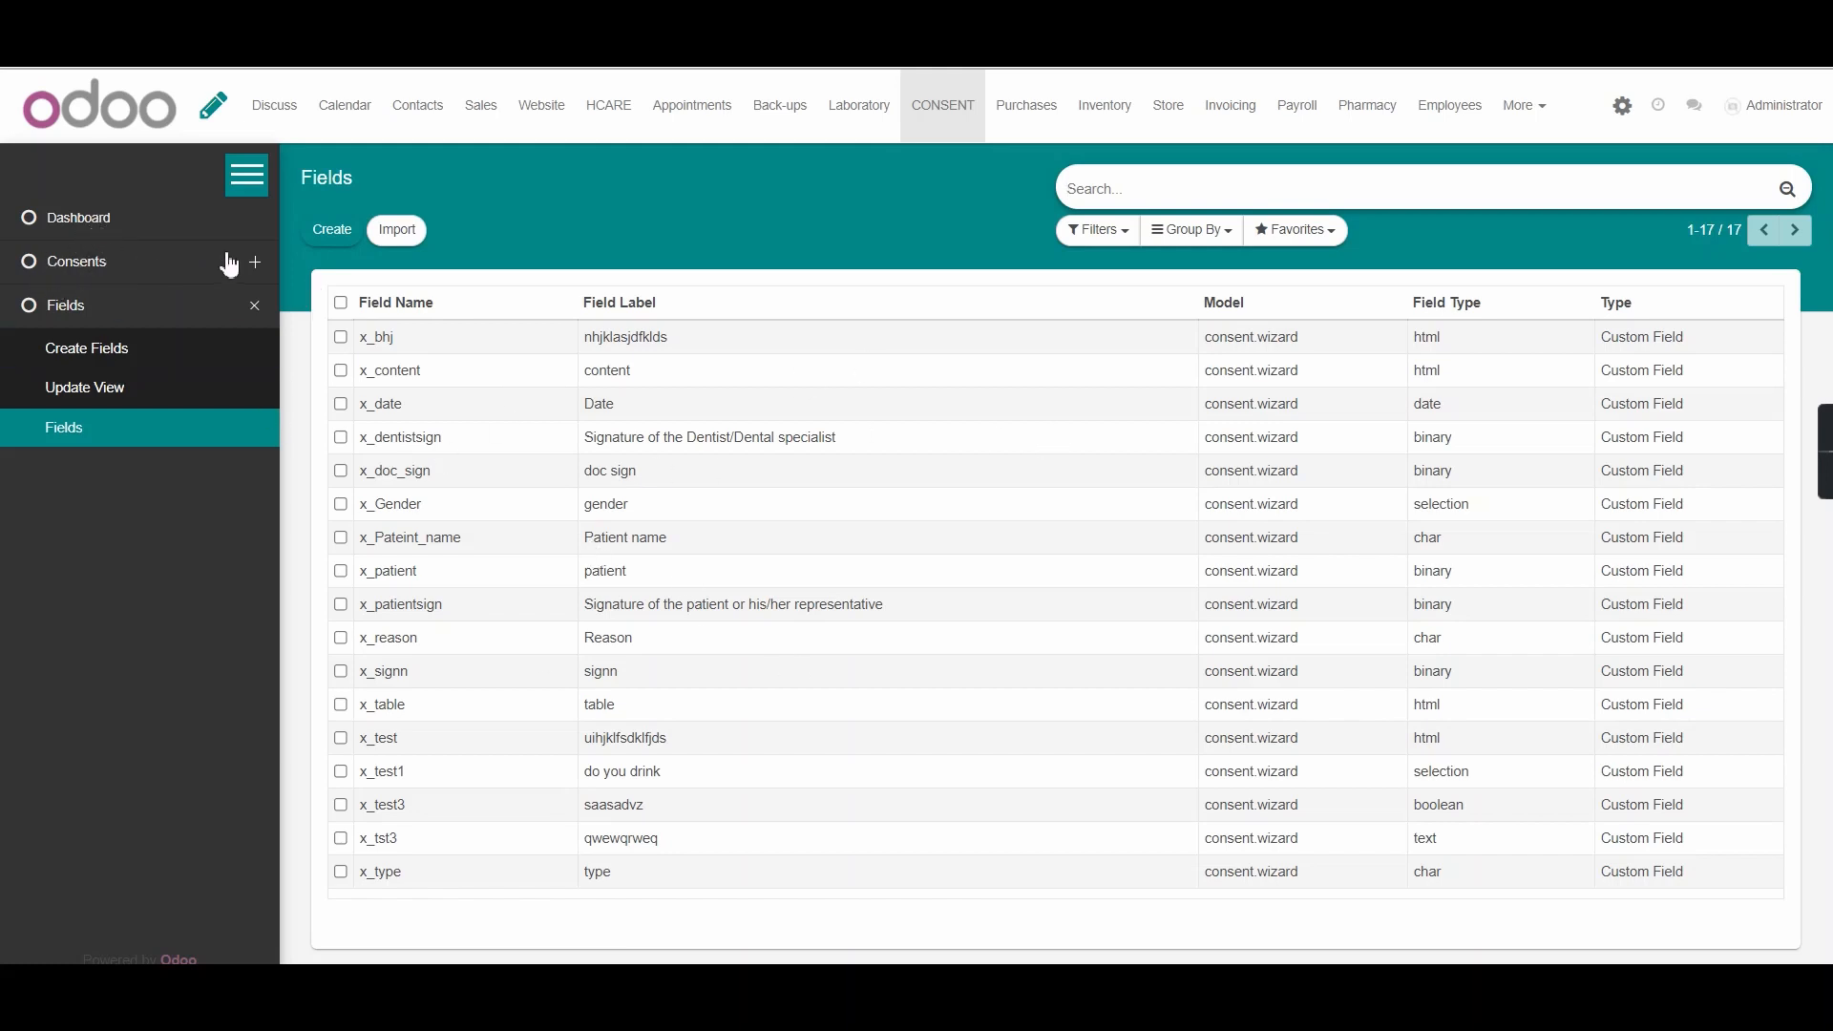
Step: Start a new consent form named "Dental consent" with English as the blank report language
click(136, 277)
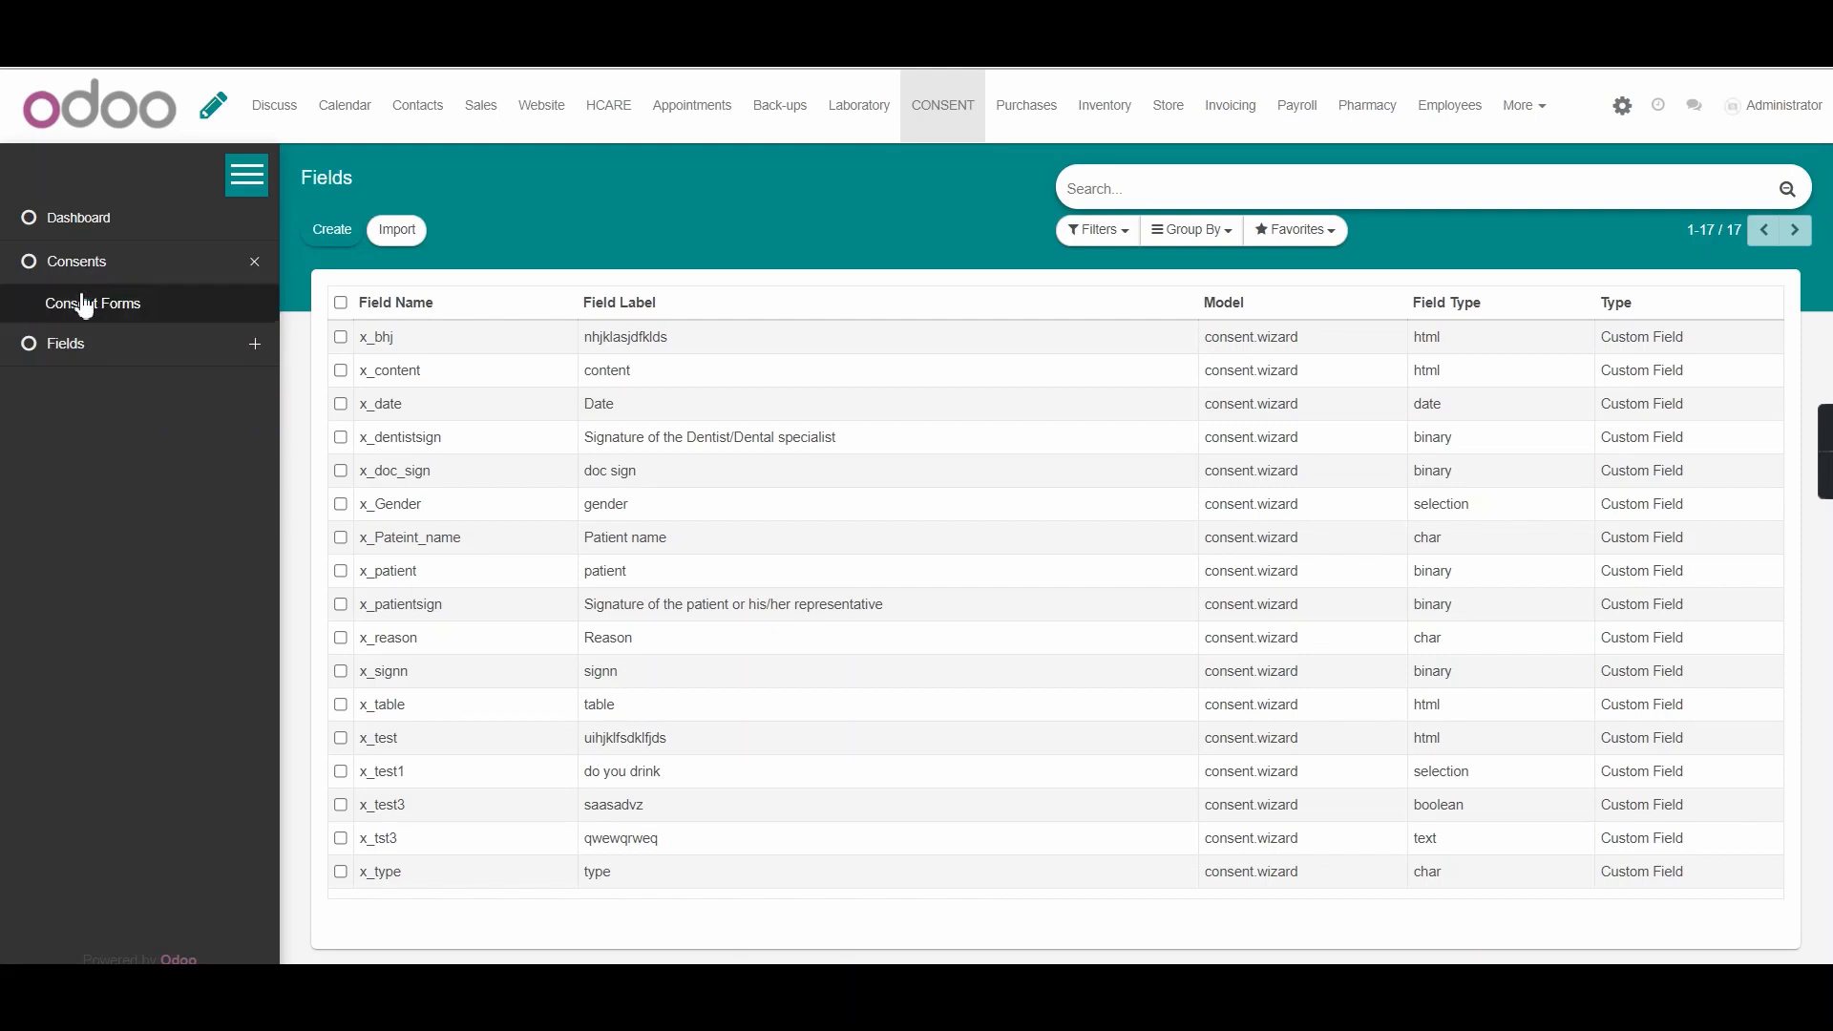
click(84, 307)
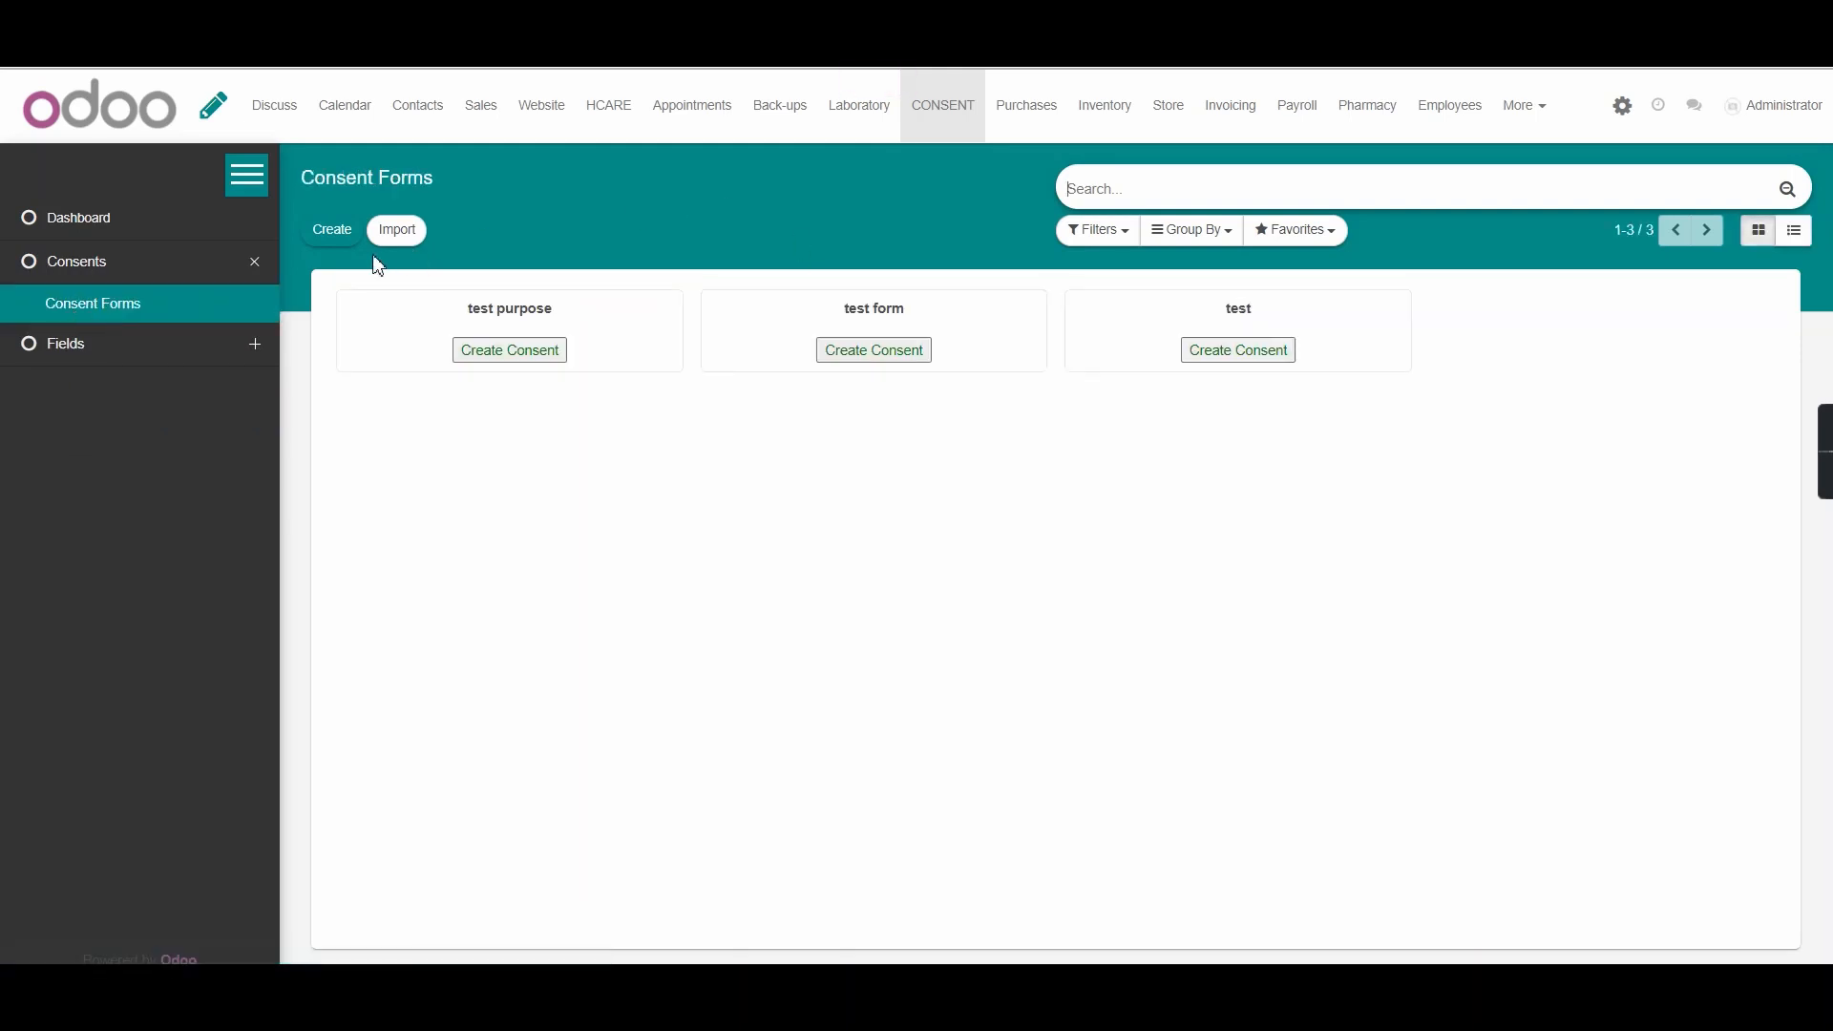
click(334, 244)
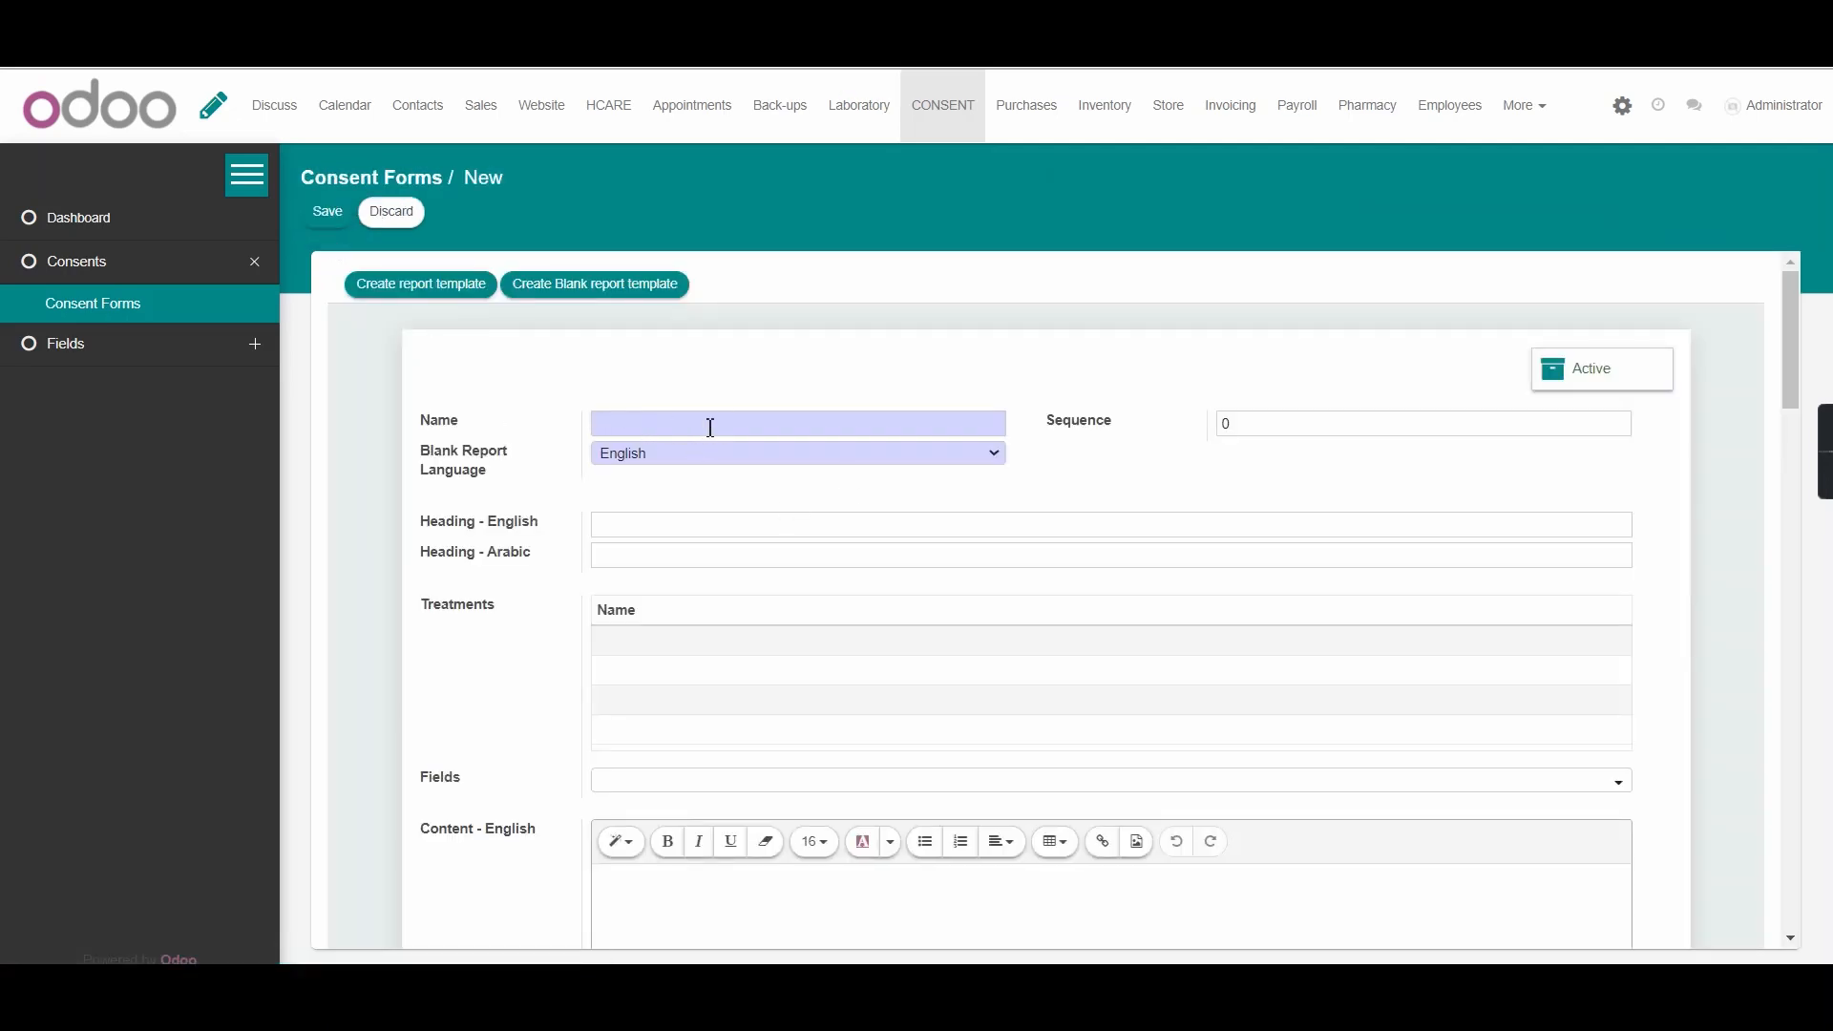
click(655, 457)
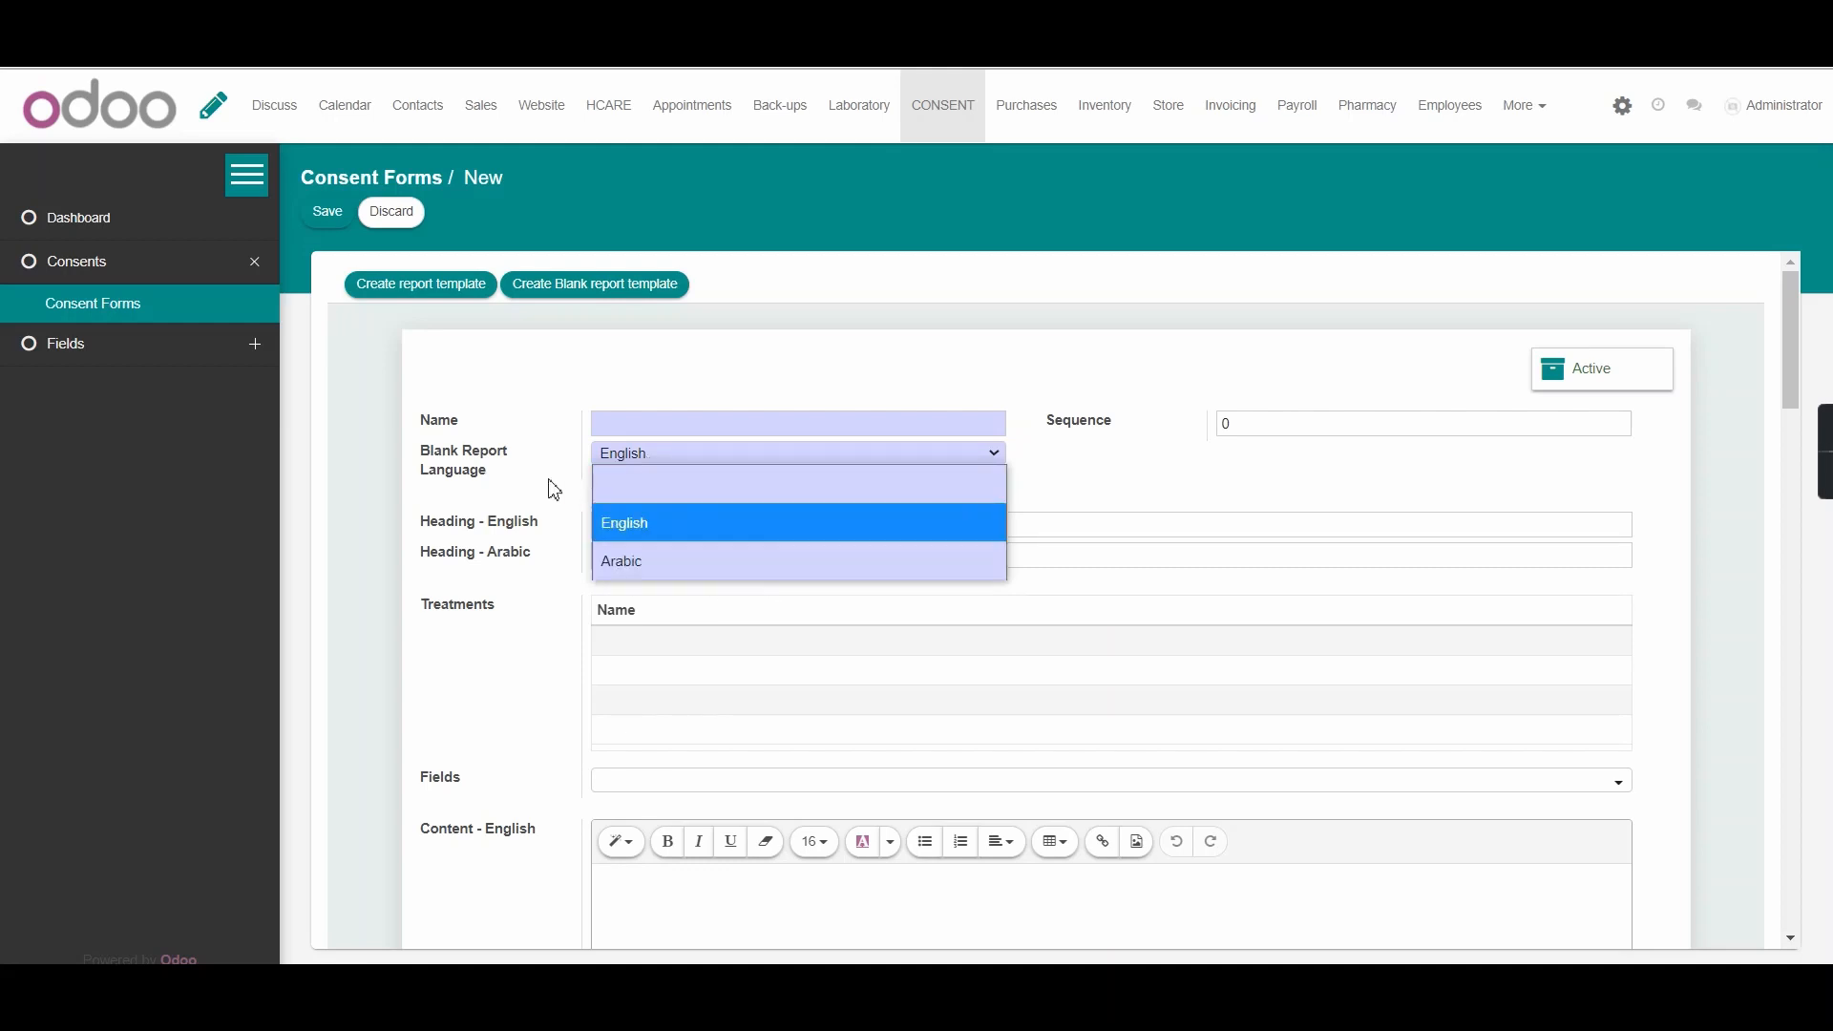
click(516, 468)
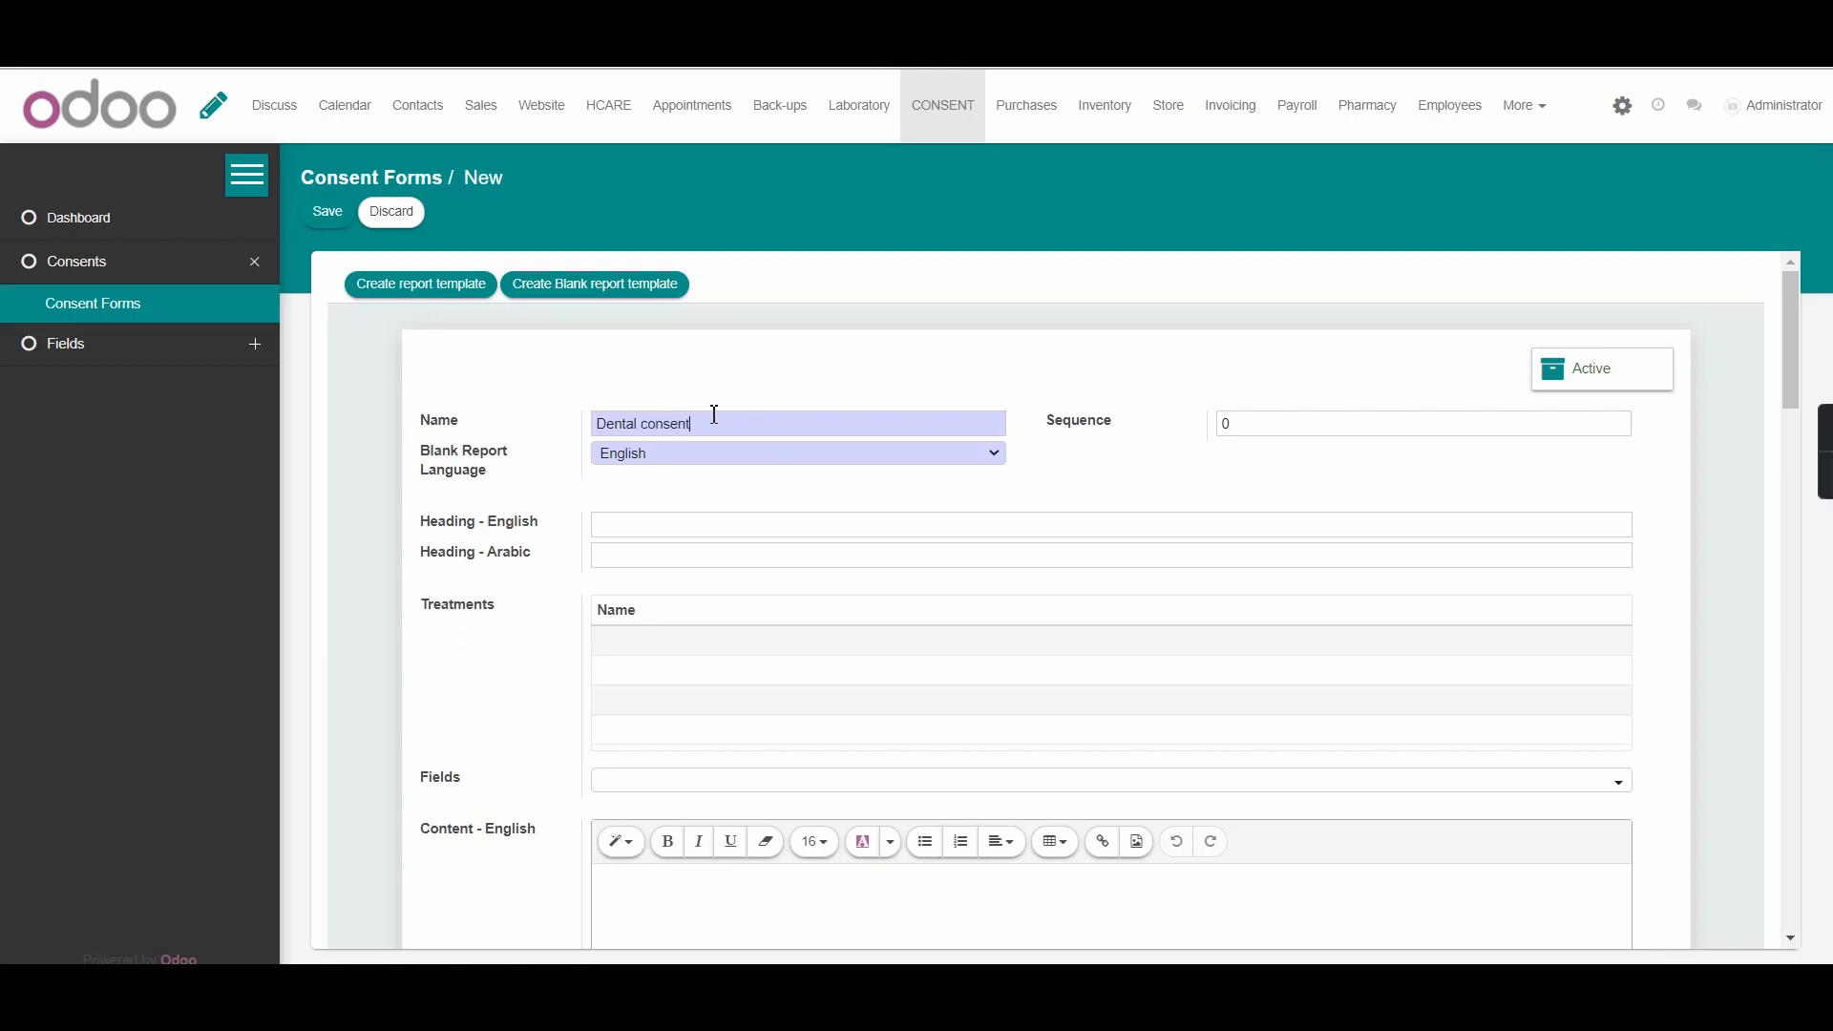
Step: Copy the title "INFORMED CONSENT FOR TREATMENT WITH DENTAL BRIDGE" from the English consent in Word into the form's English heading in Odoo
scroll(580, 569, down, 1)
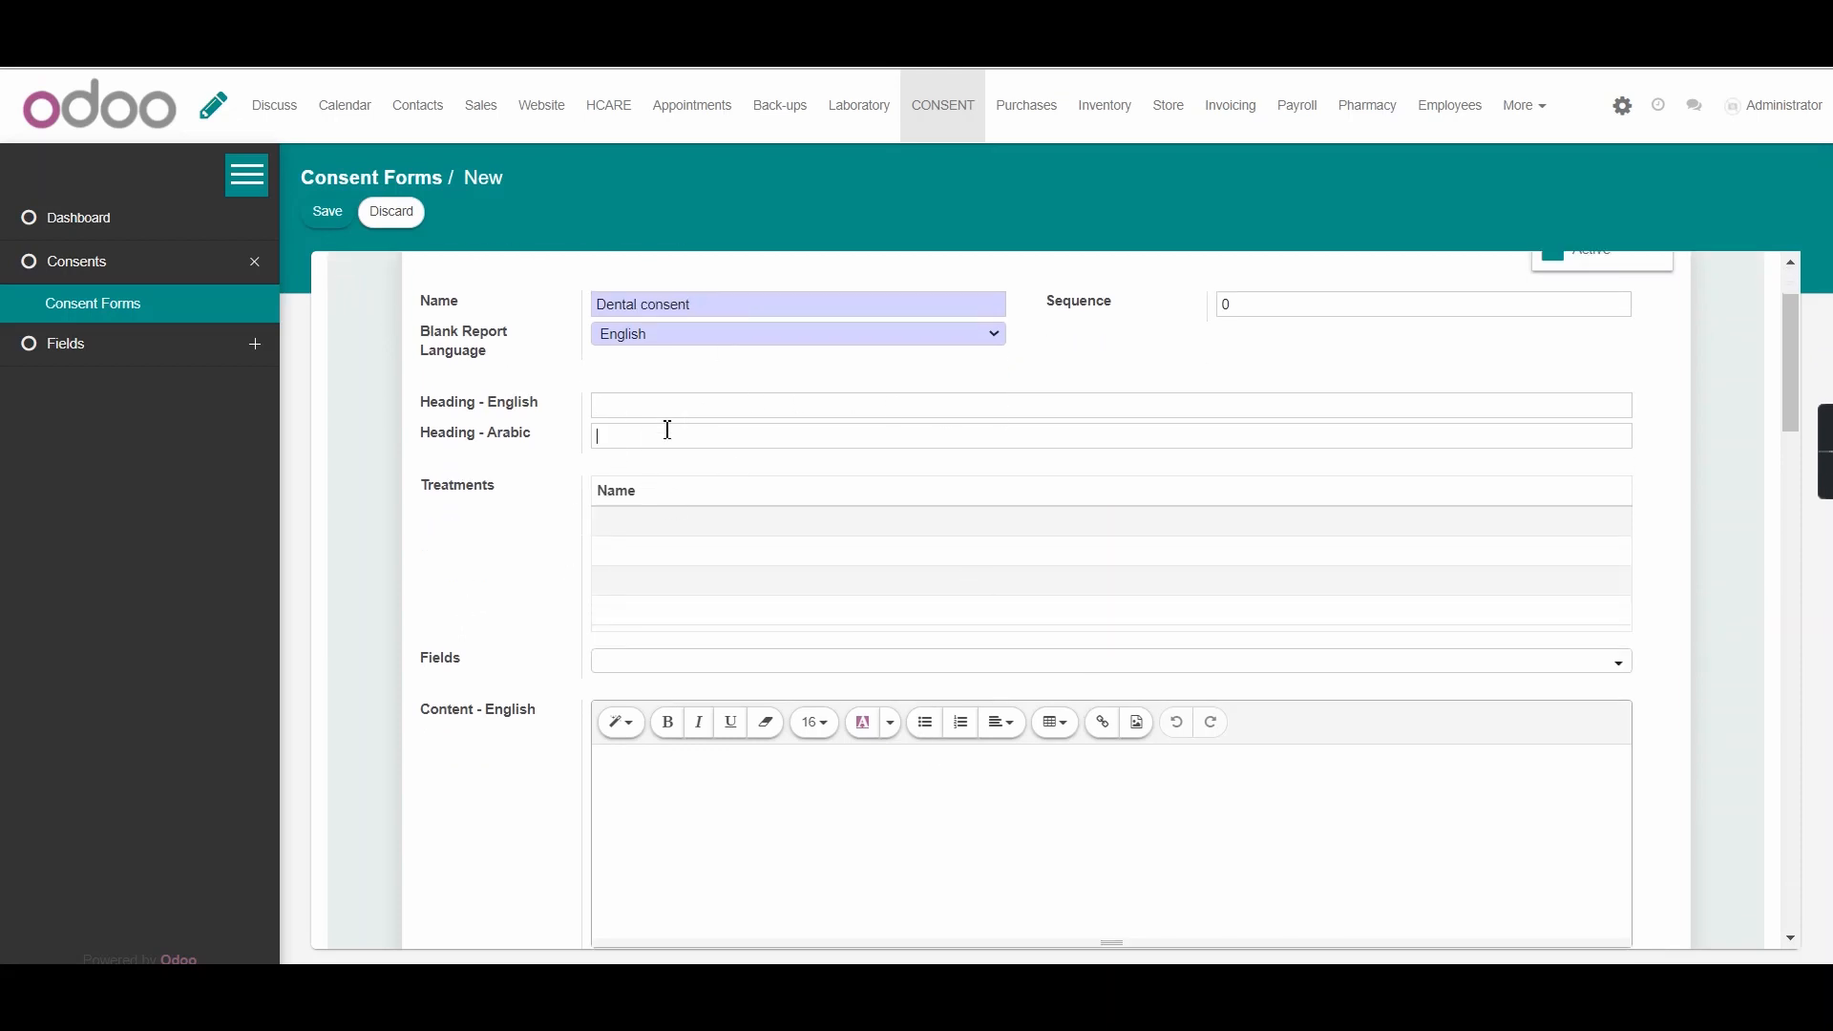
key(alt+Tab)
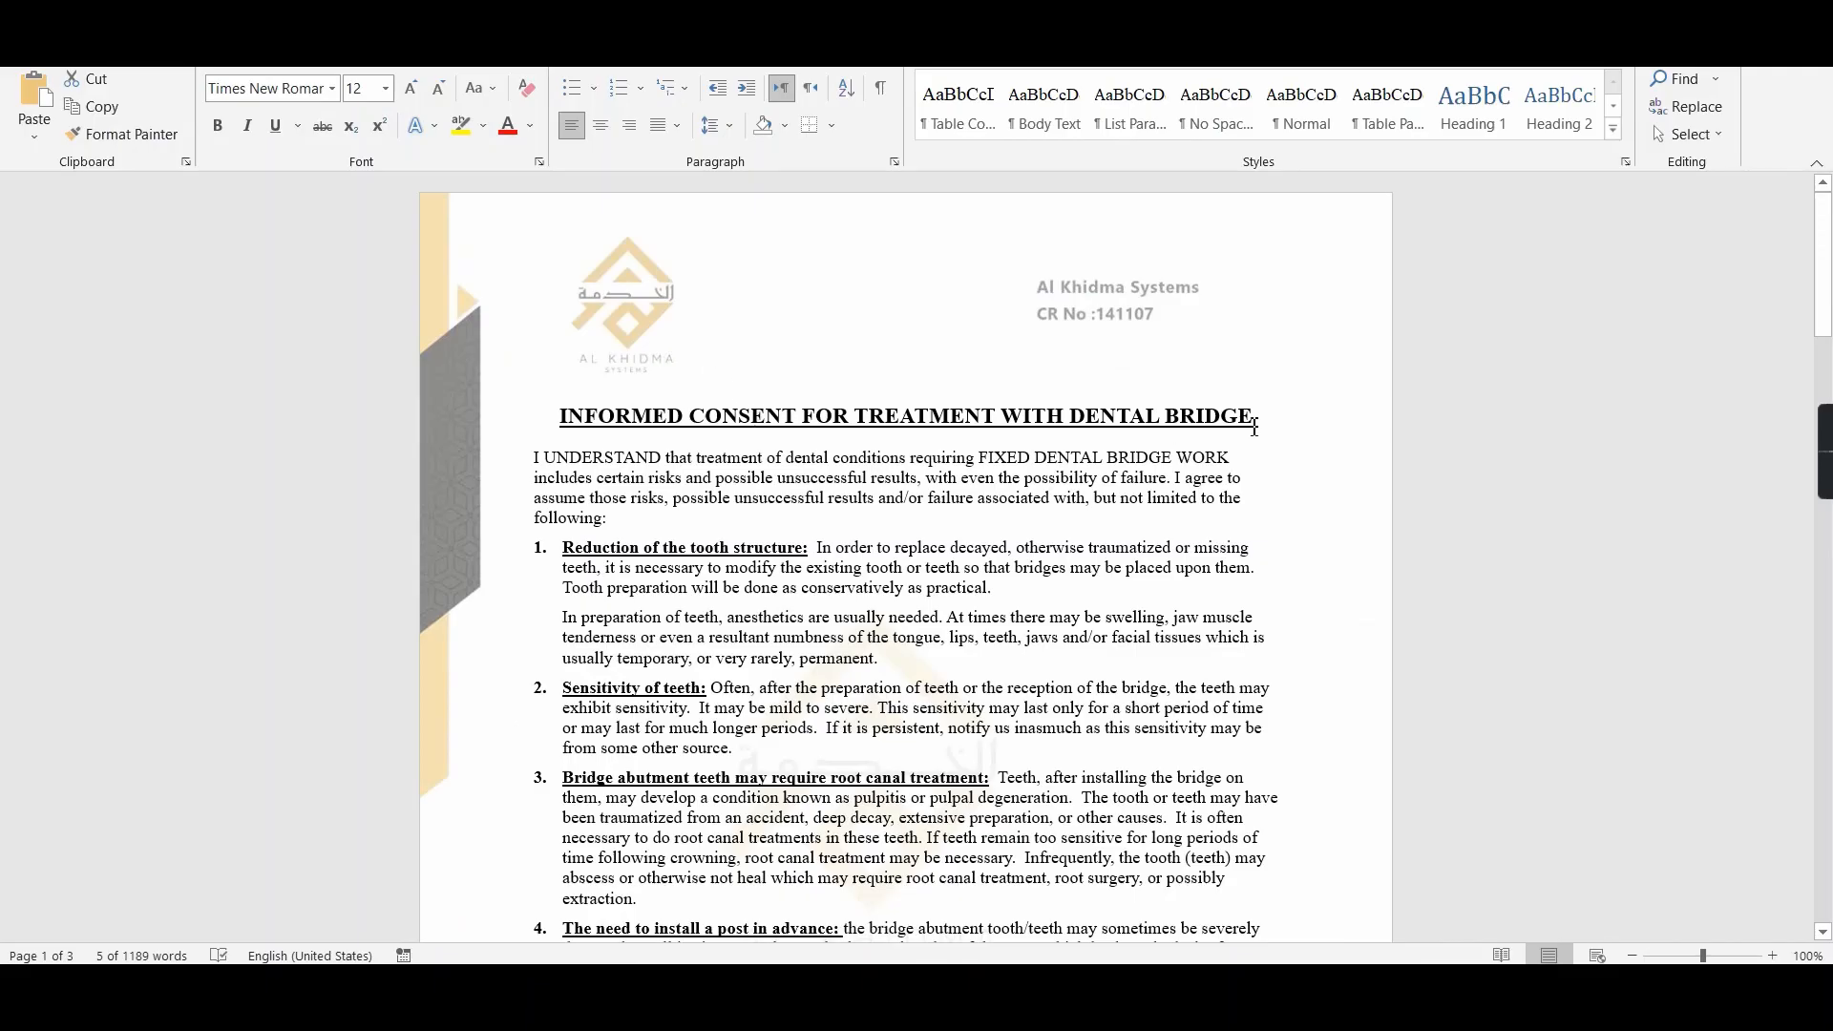
drag(1256, 410, 560, 416)
key(ctrl+c)
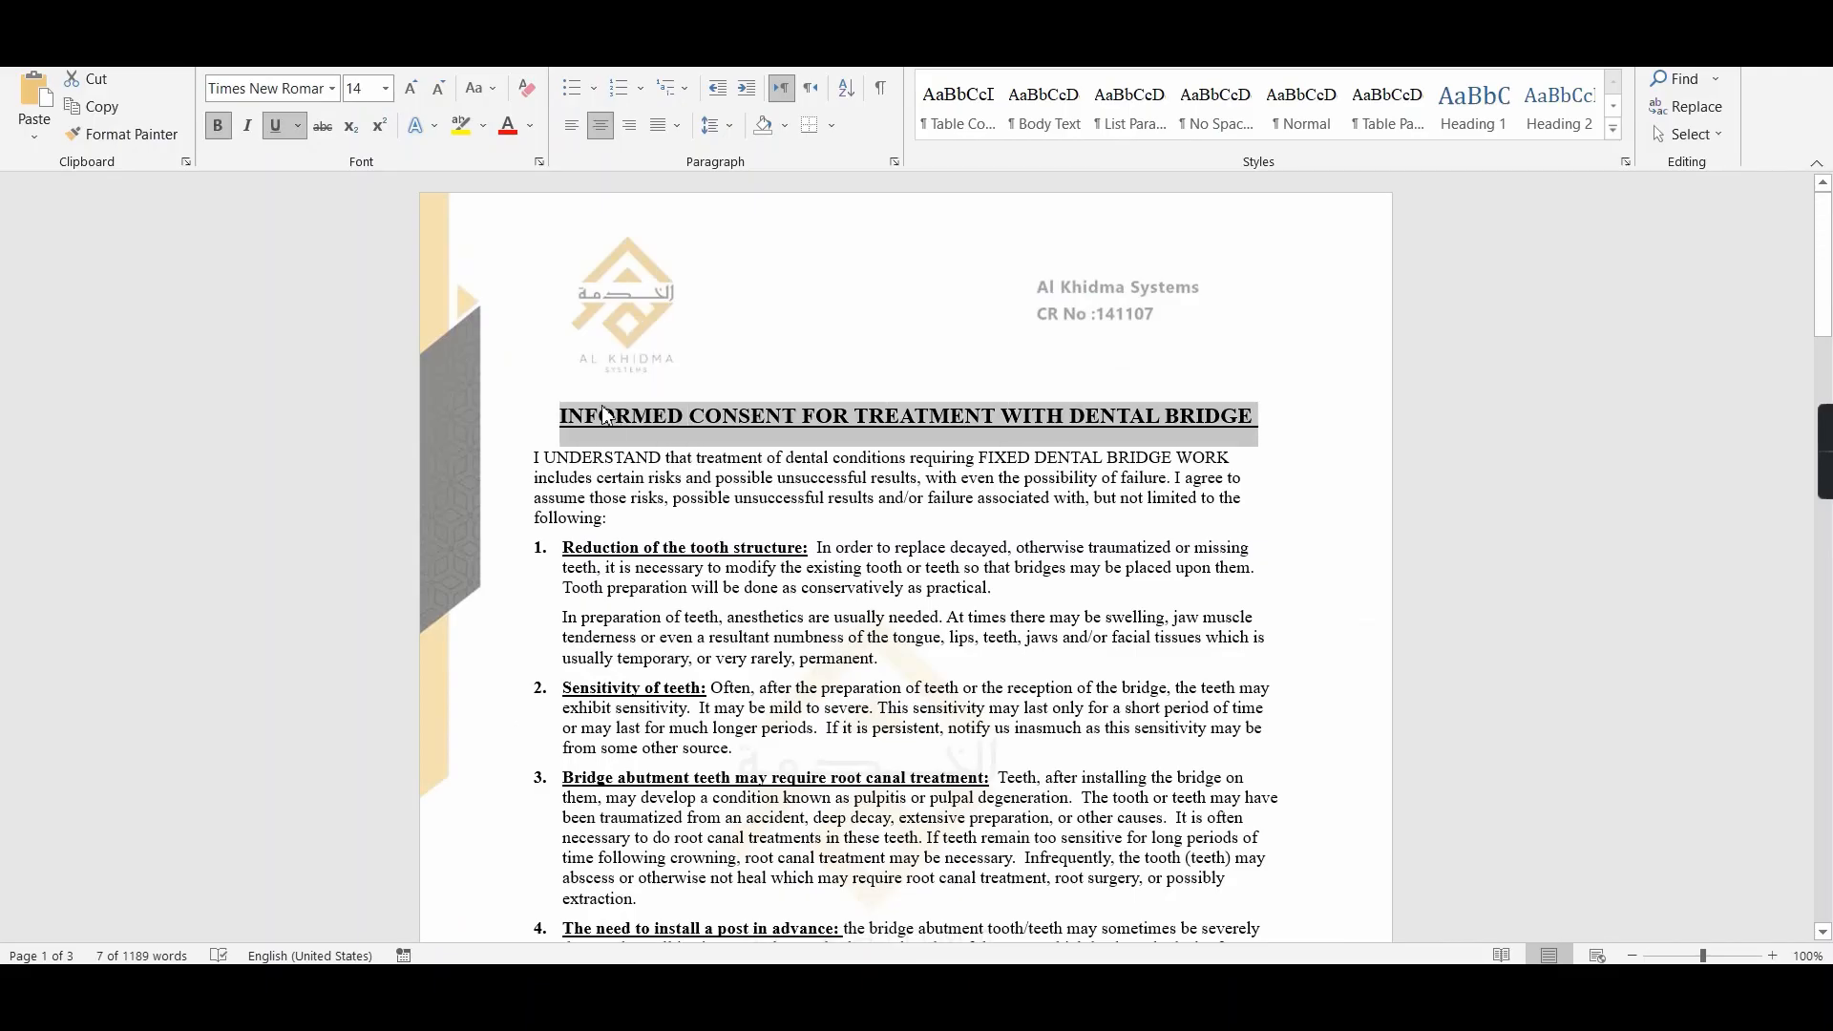
key(alt+Tab)
right_click(714, 412)
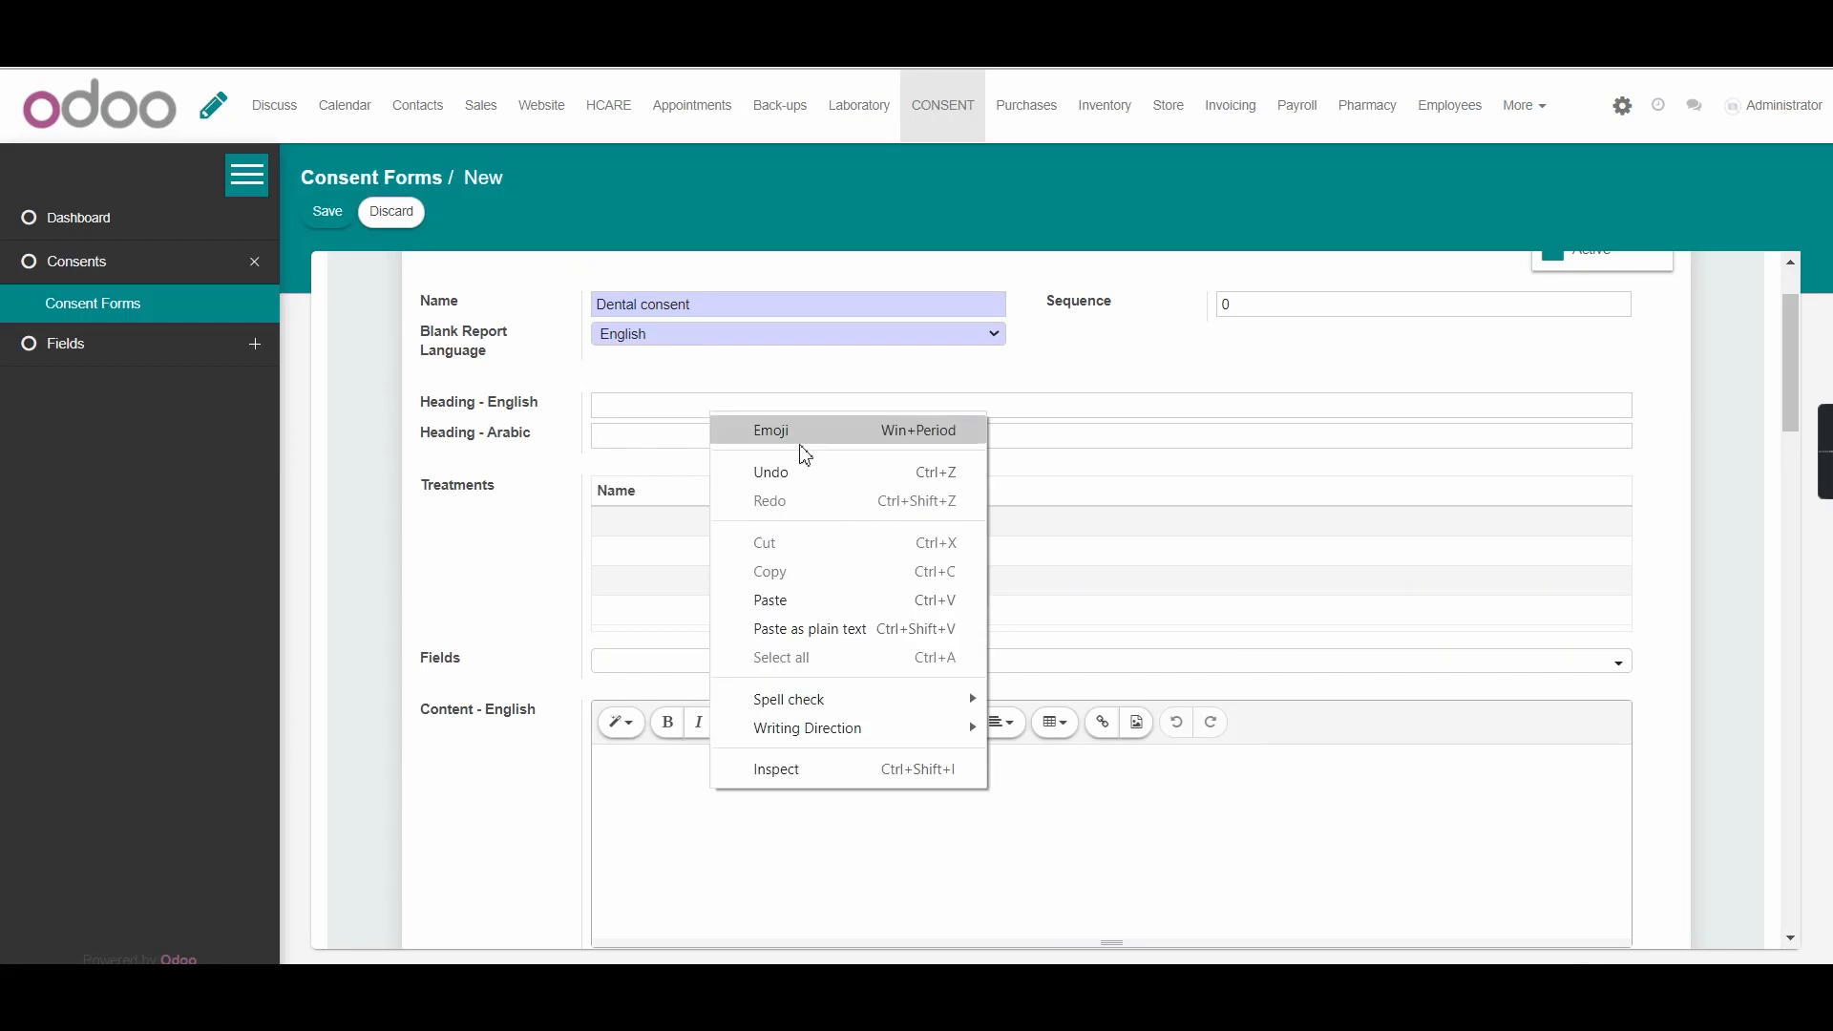
click(774, 598)
Step: Copy the title of the Arabic dental bridge consent in Word into the form's Arabic heading in Odoo
key(alt+Tab)
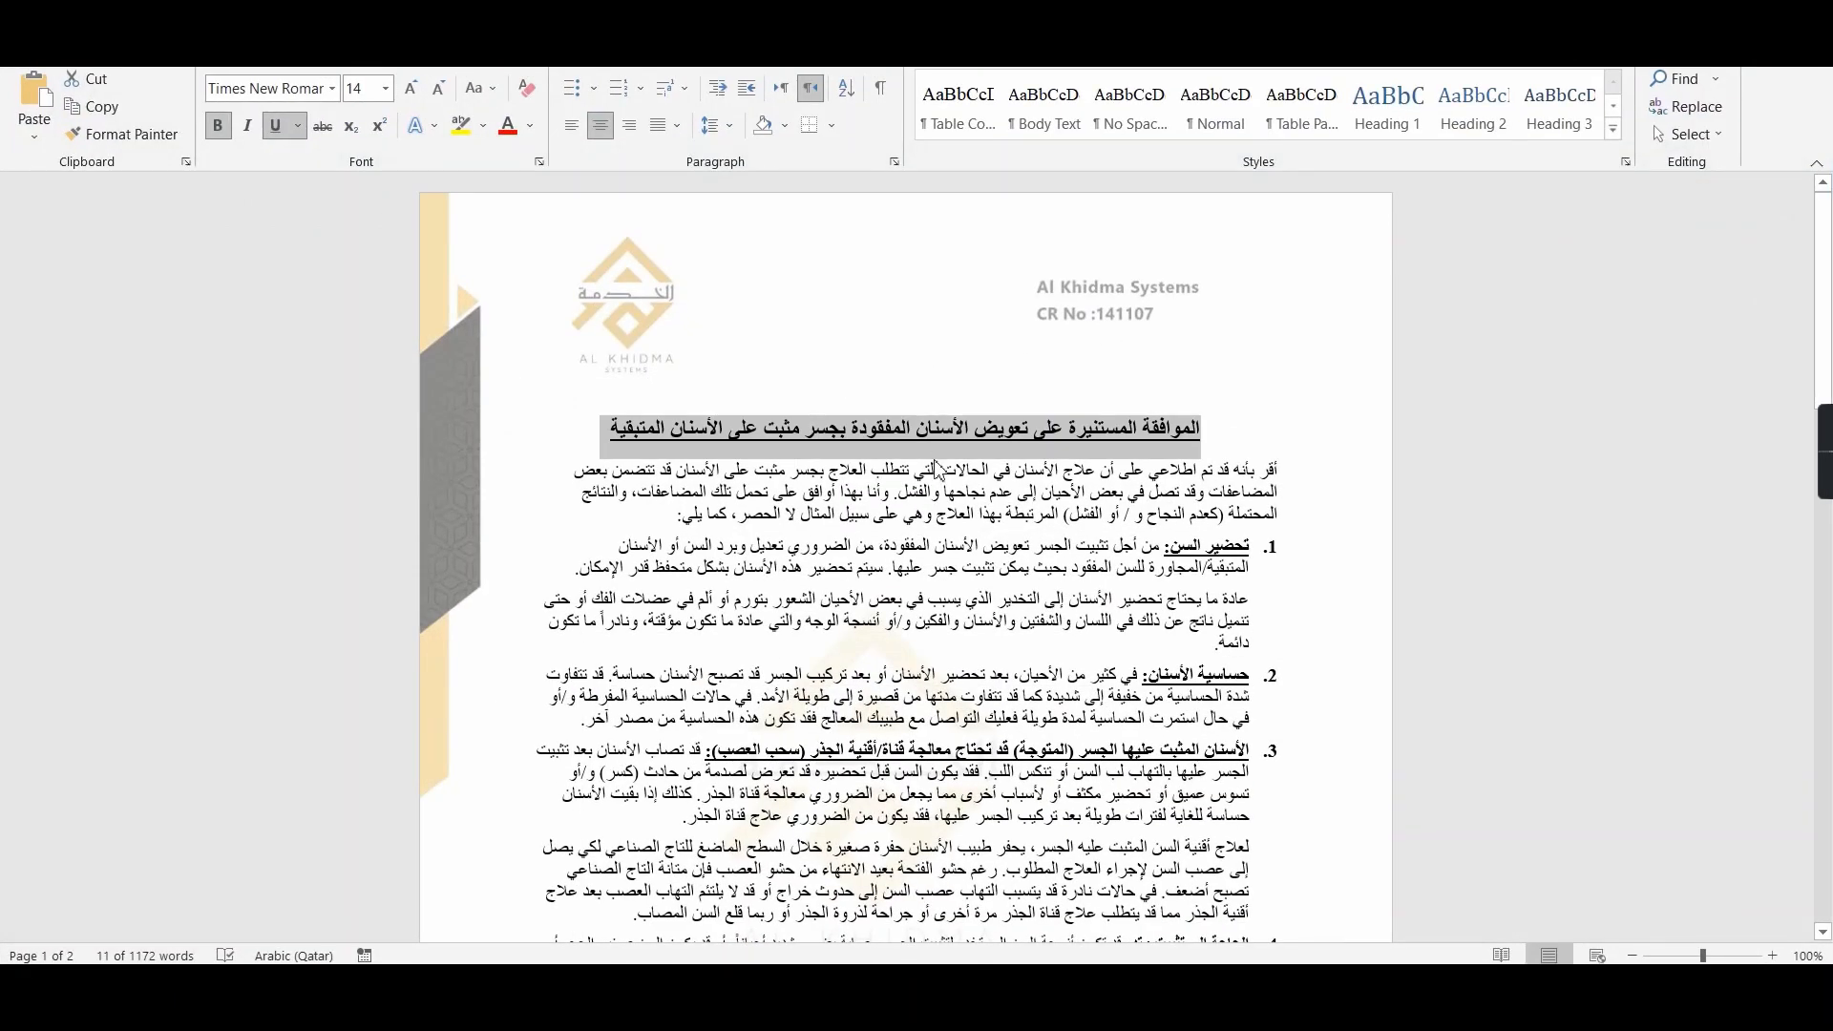
key(alt+Tab)
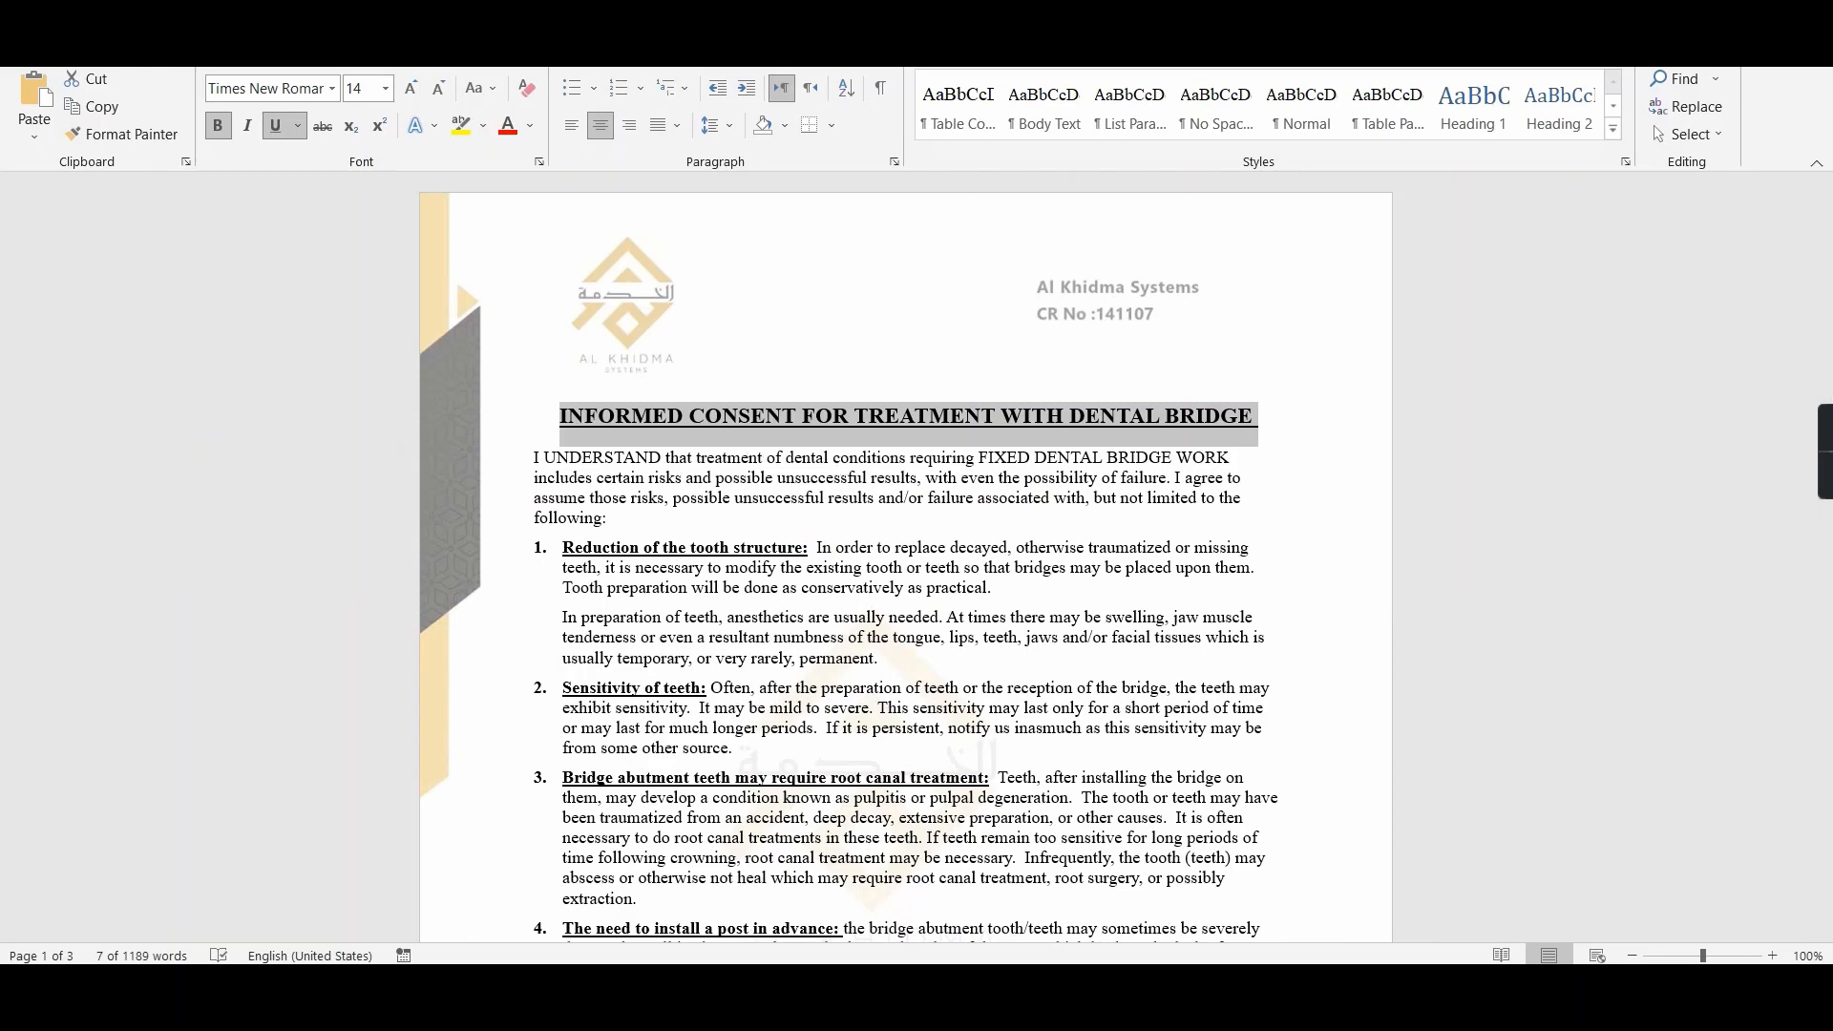
key(alt+Tab)
key(alt+Tab)
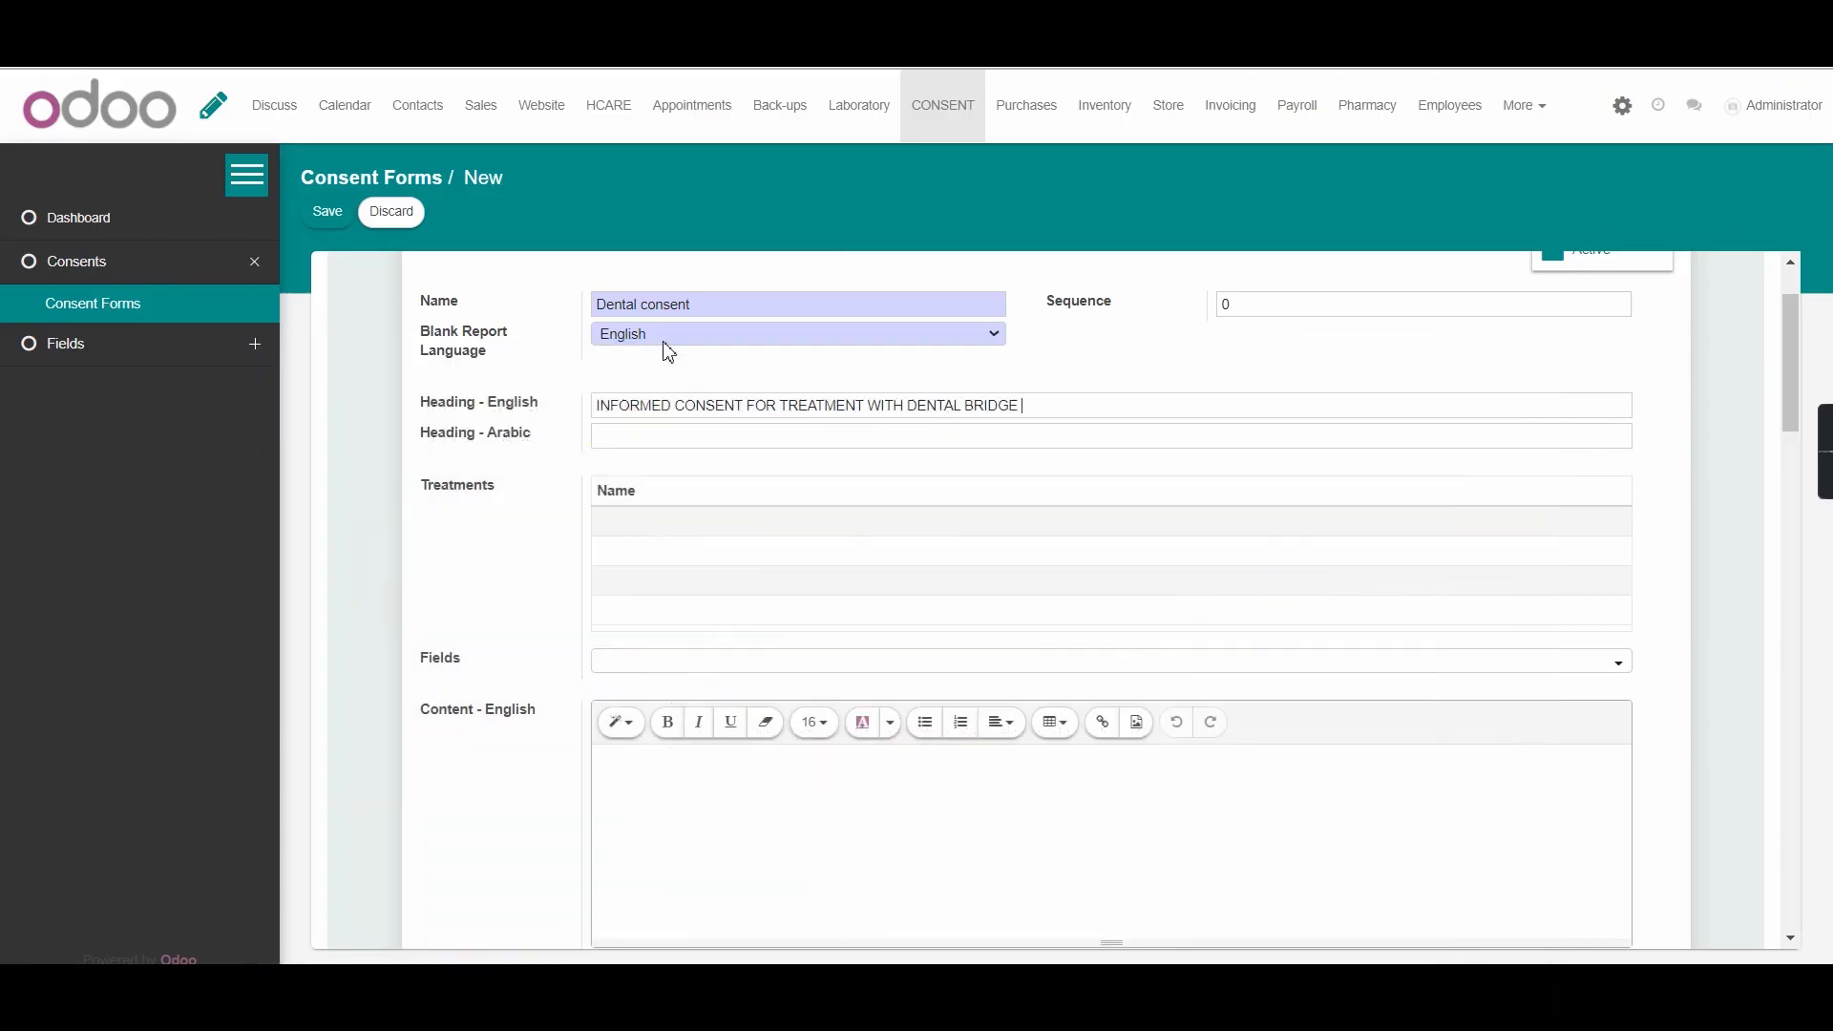
right_click(659, 438)
click(716, 623)
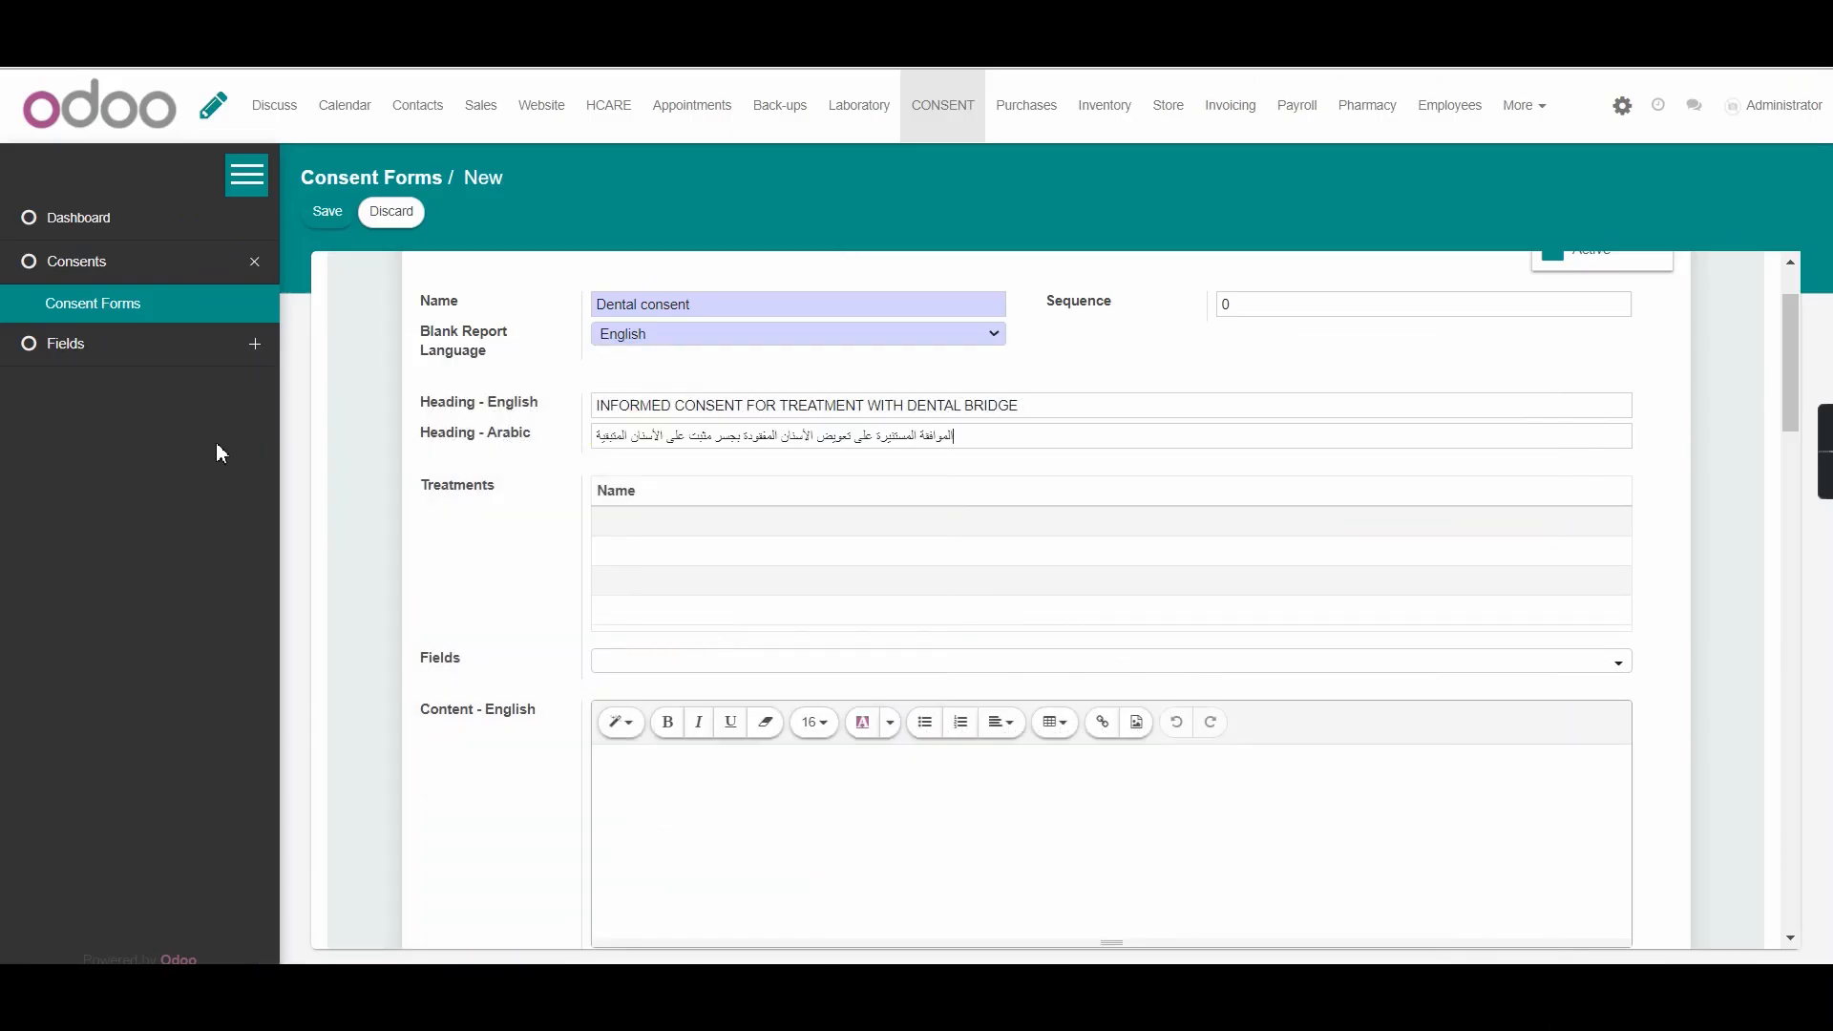
Step: Add the Date (consent.wizard) field to the consent form's Fields
scroll(573, 573, up, 1)
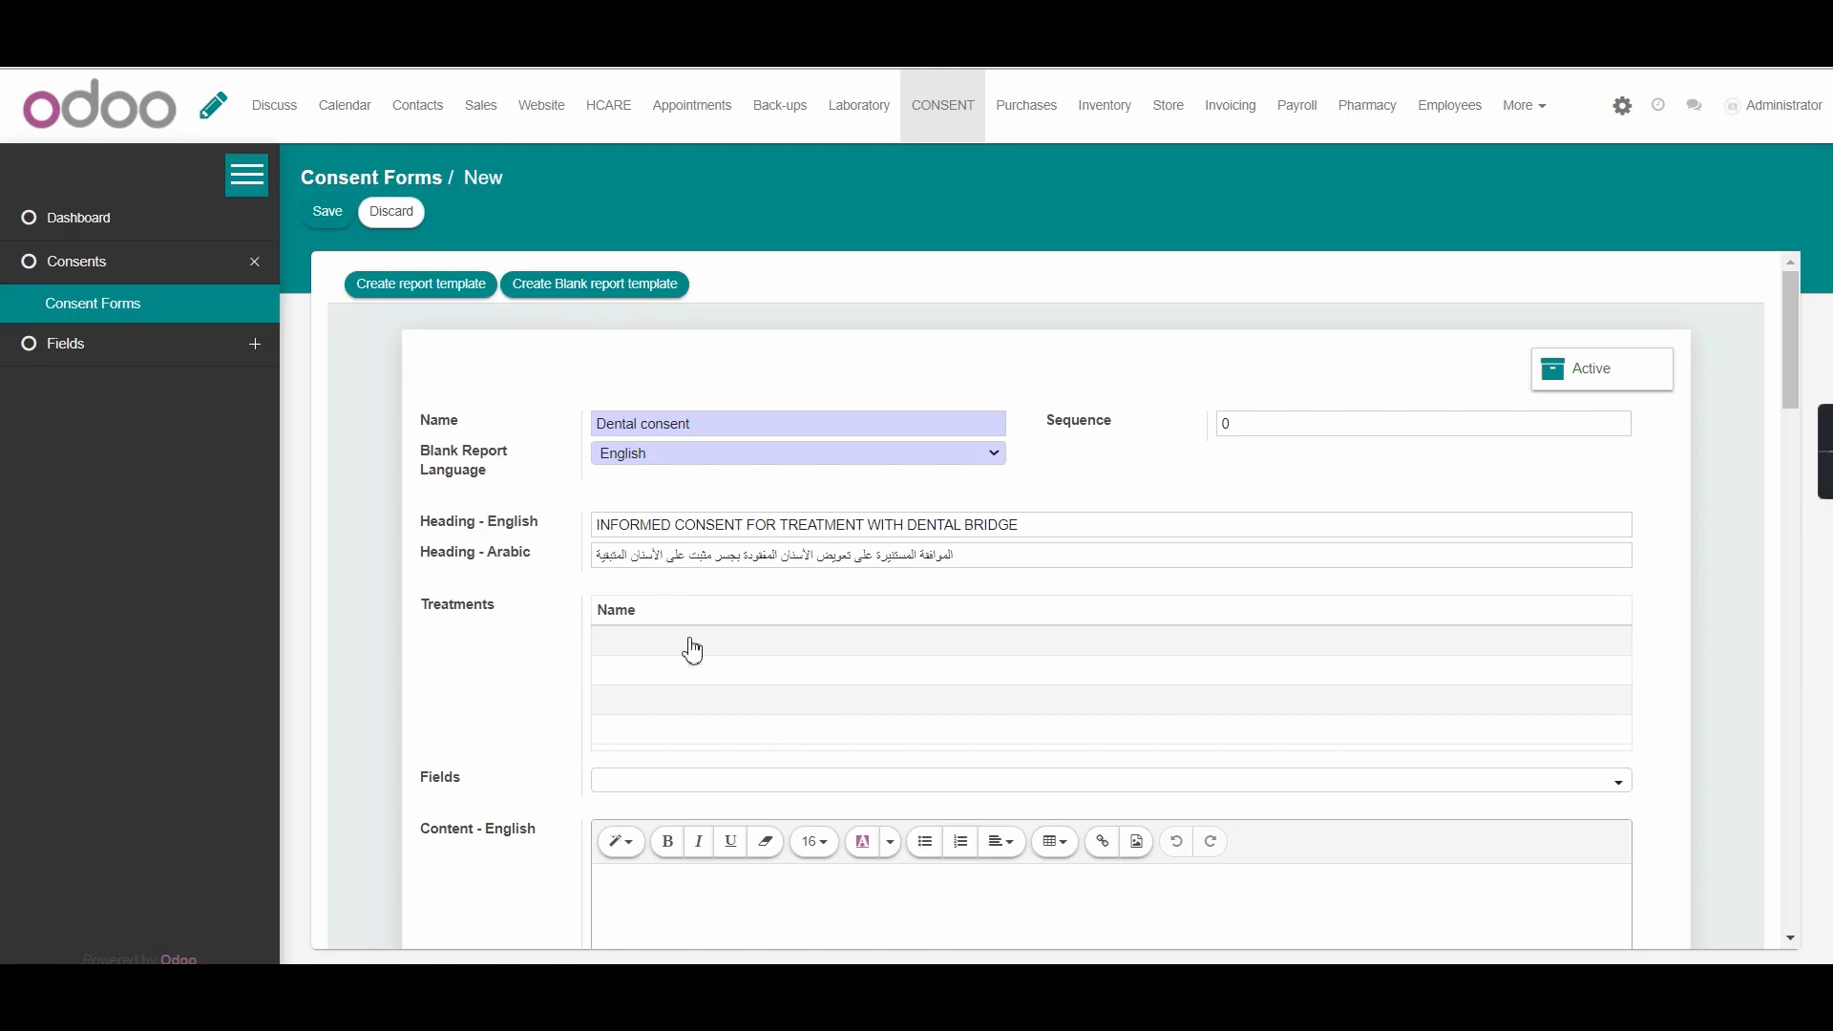
scroll(675, 630, down, 4)
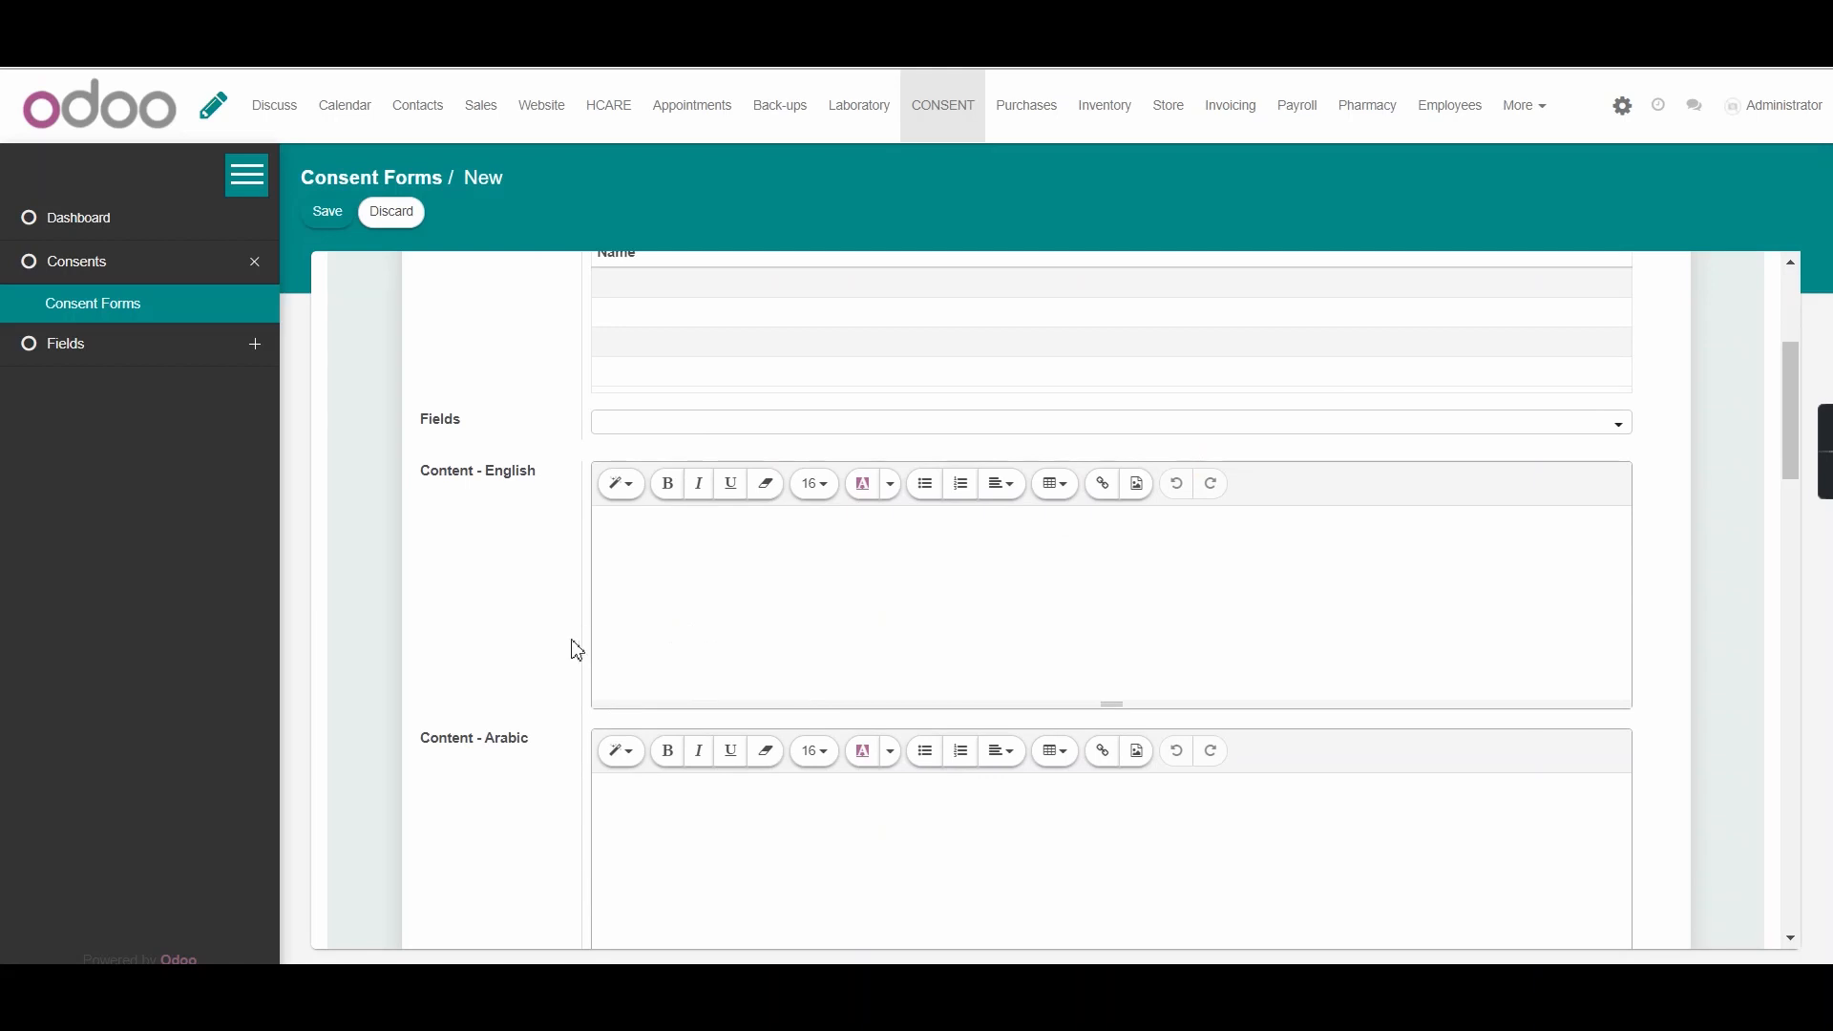
click(974, 425)
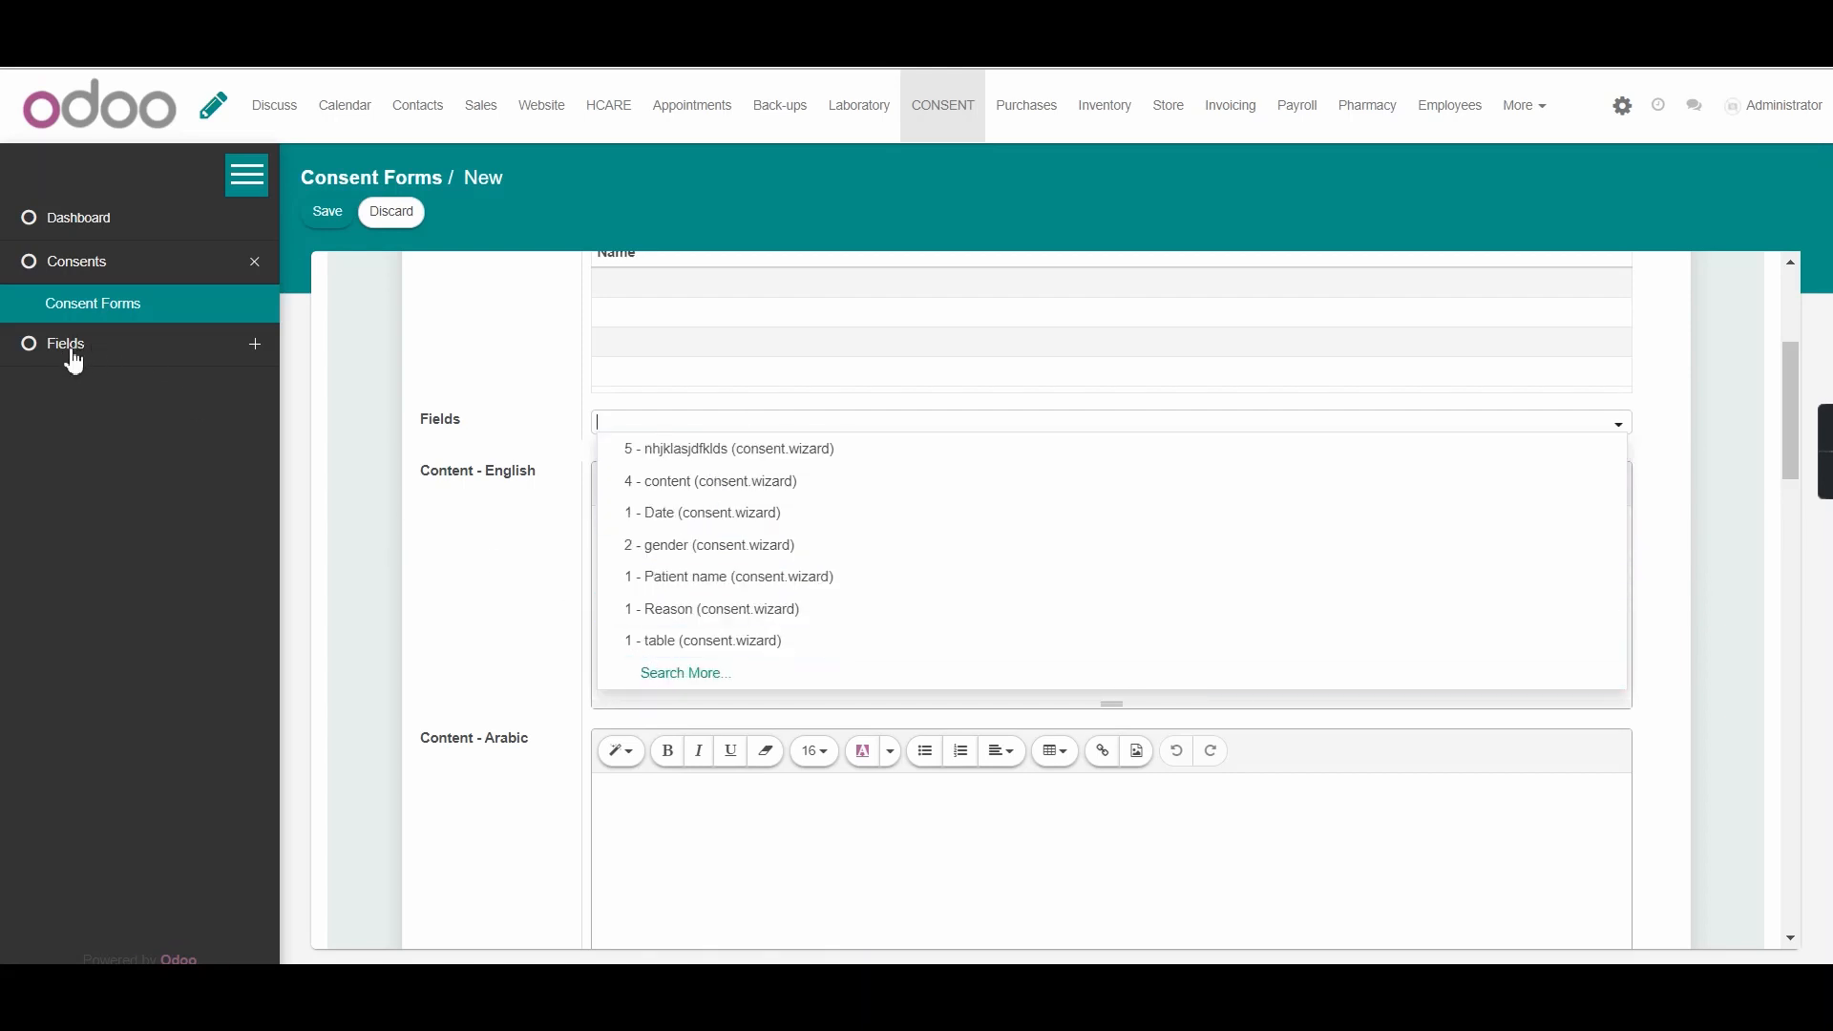
click(668, 517)
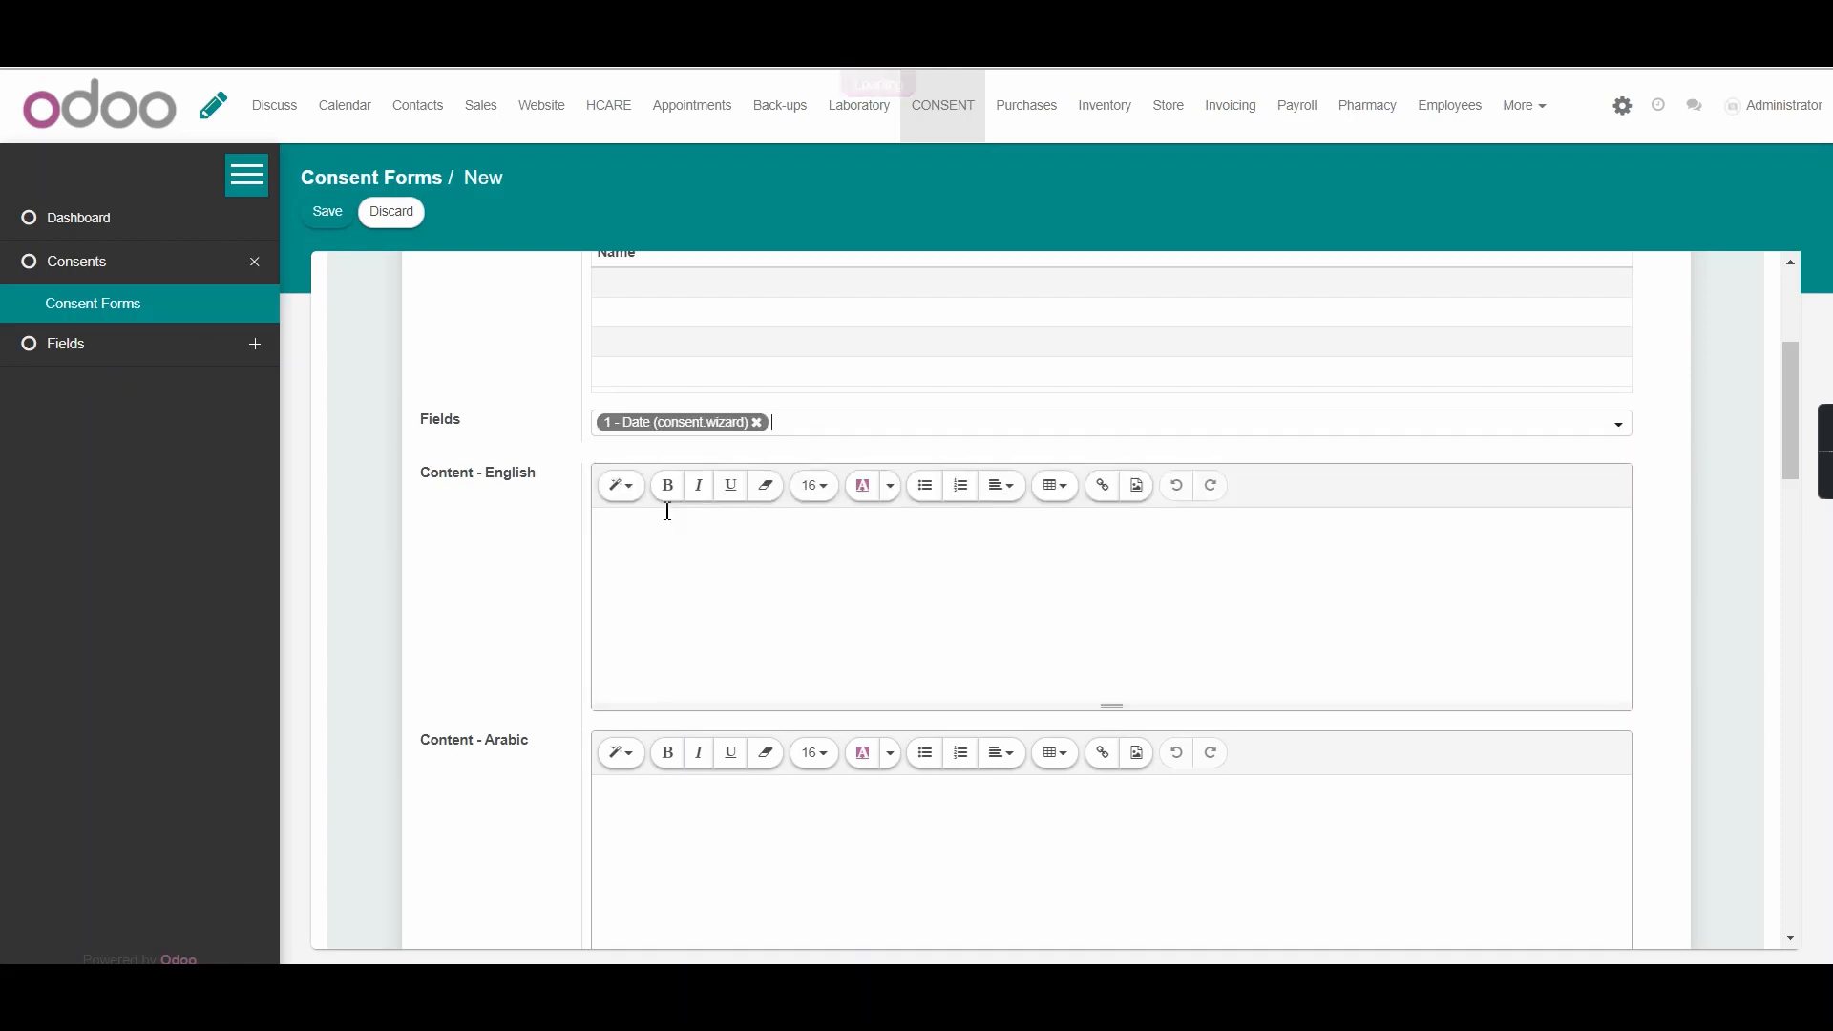
Step: Switch to the English consent in Word and copy its body text, from "I UNDERSTAND" through the closing authorization paragraph
scroll(668, 512, down, 3)
scroll(703, 506, up, 4)
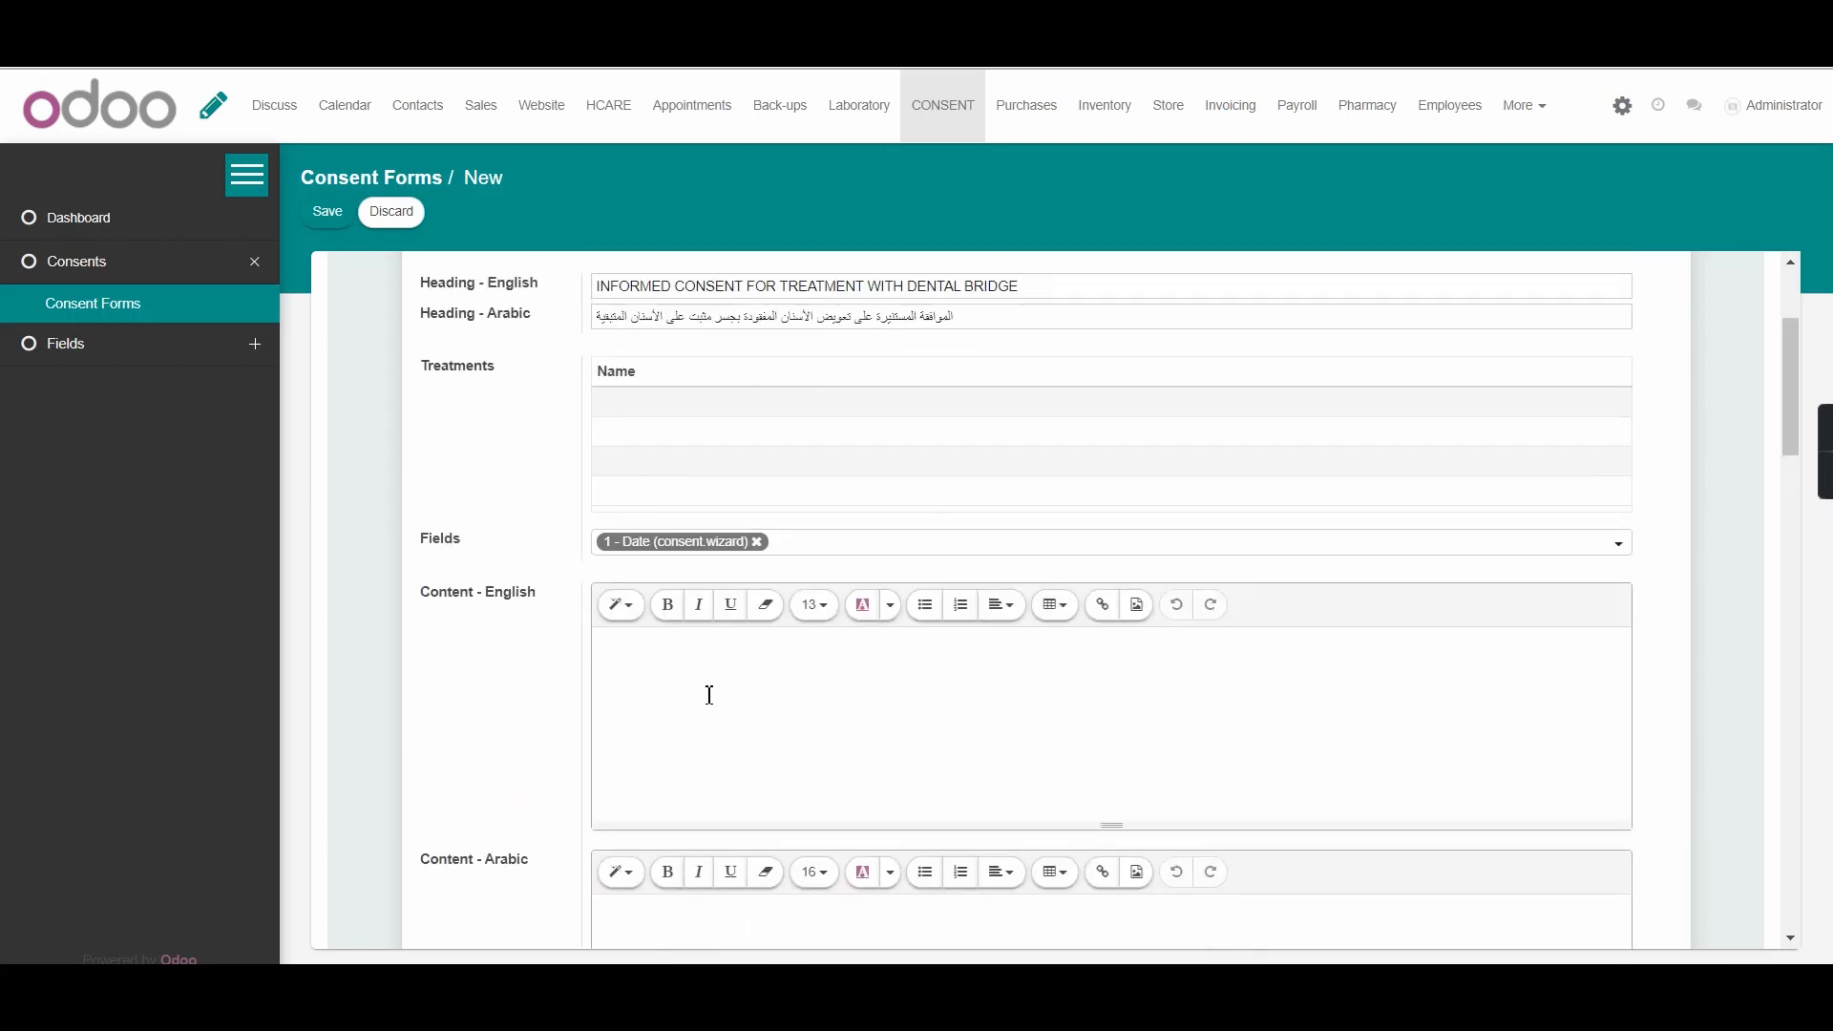
key(alt+Tab)
key(alt+Tab)
key(alt+Tab)
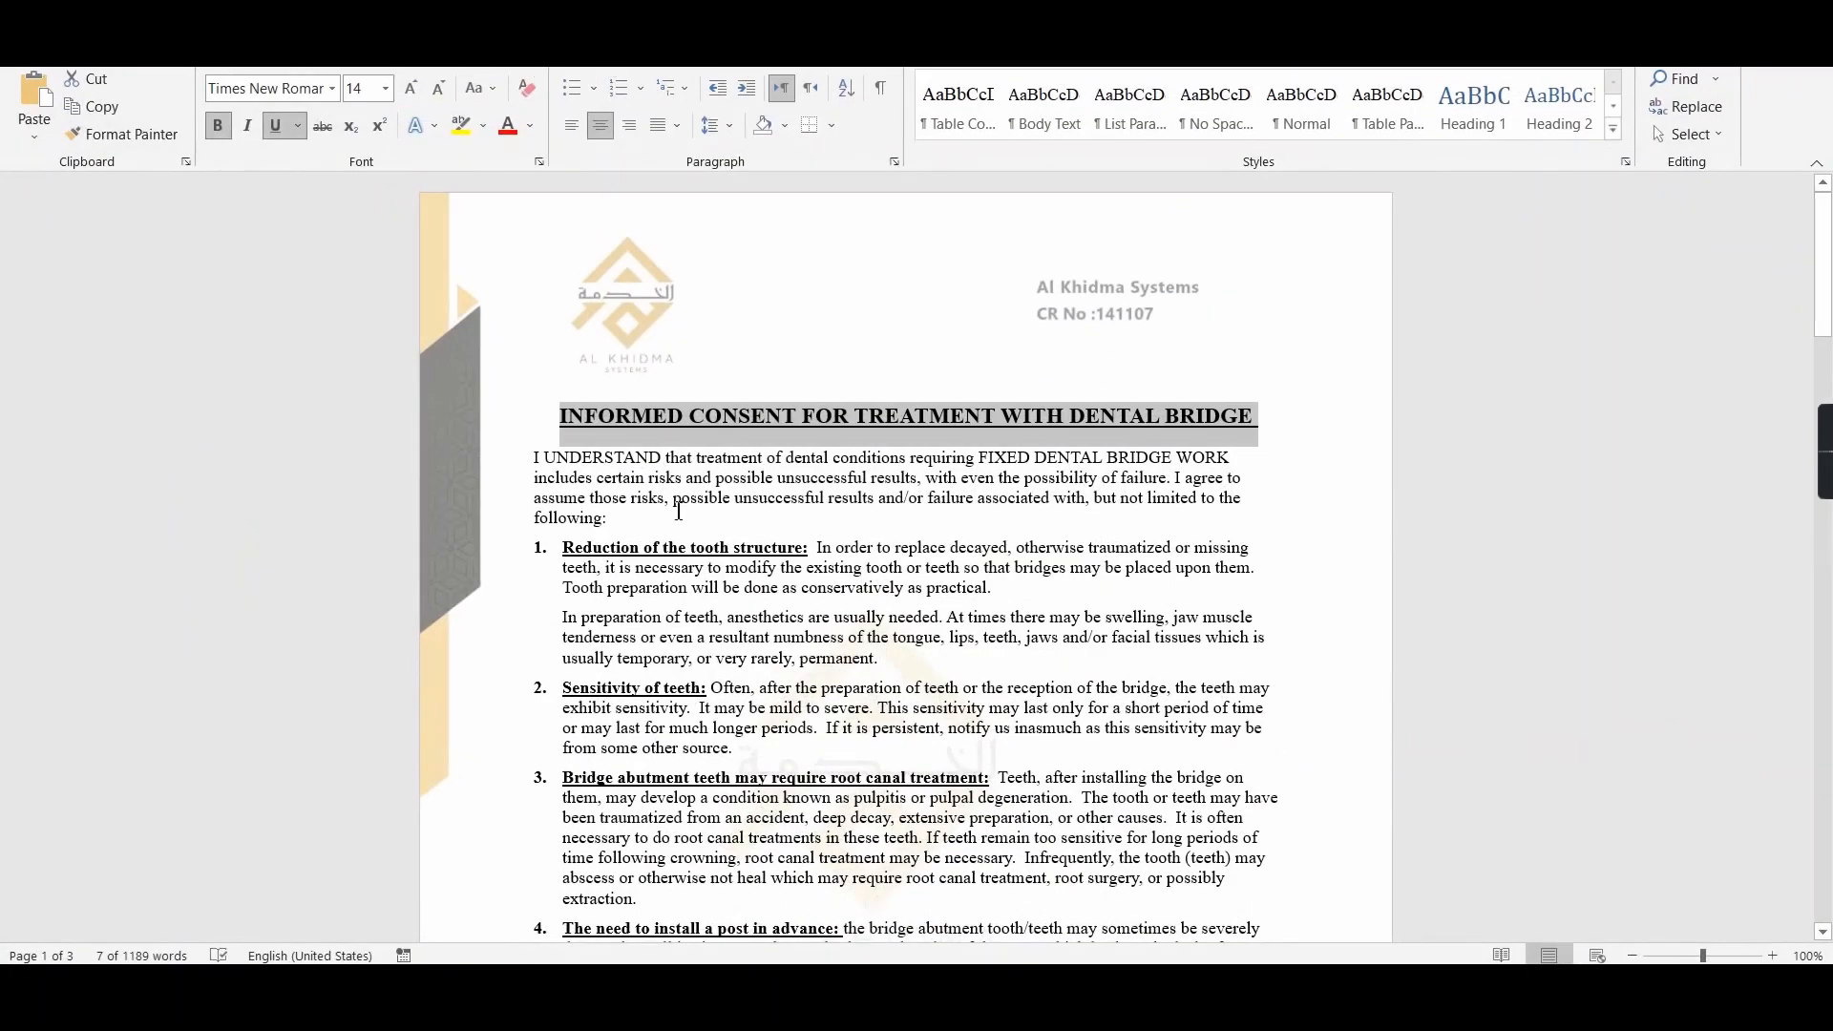
click(606, 517)
mouse_move(533, 457)
mouse_down()
mouse_move(764, 939)
mouse_move(875, 940)
mouse_move(875, 837)
mouse_move(878, 888)
mouse_move(994, 777)
mouse_move(992, 640)
mouse_move(1322, 114)
mouse_move(1174, 413)
mouse_move(1048, 479)
mouse_move(503, 211)
mouse_move(515, 163)
mouse_move(432, 549)
mouse_move(521, 463)
mouse_up()
scroll(876, 837, down, 10)
click(1041, 489)
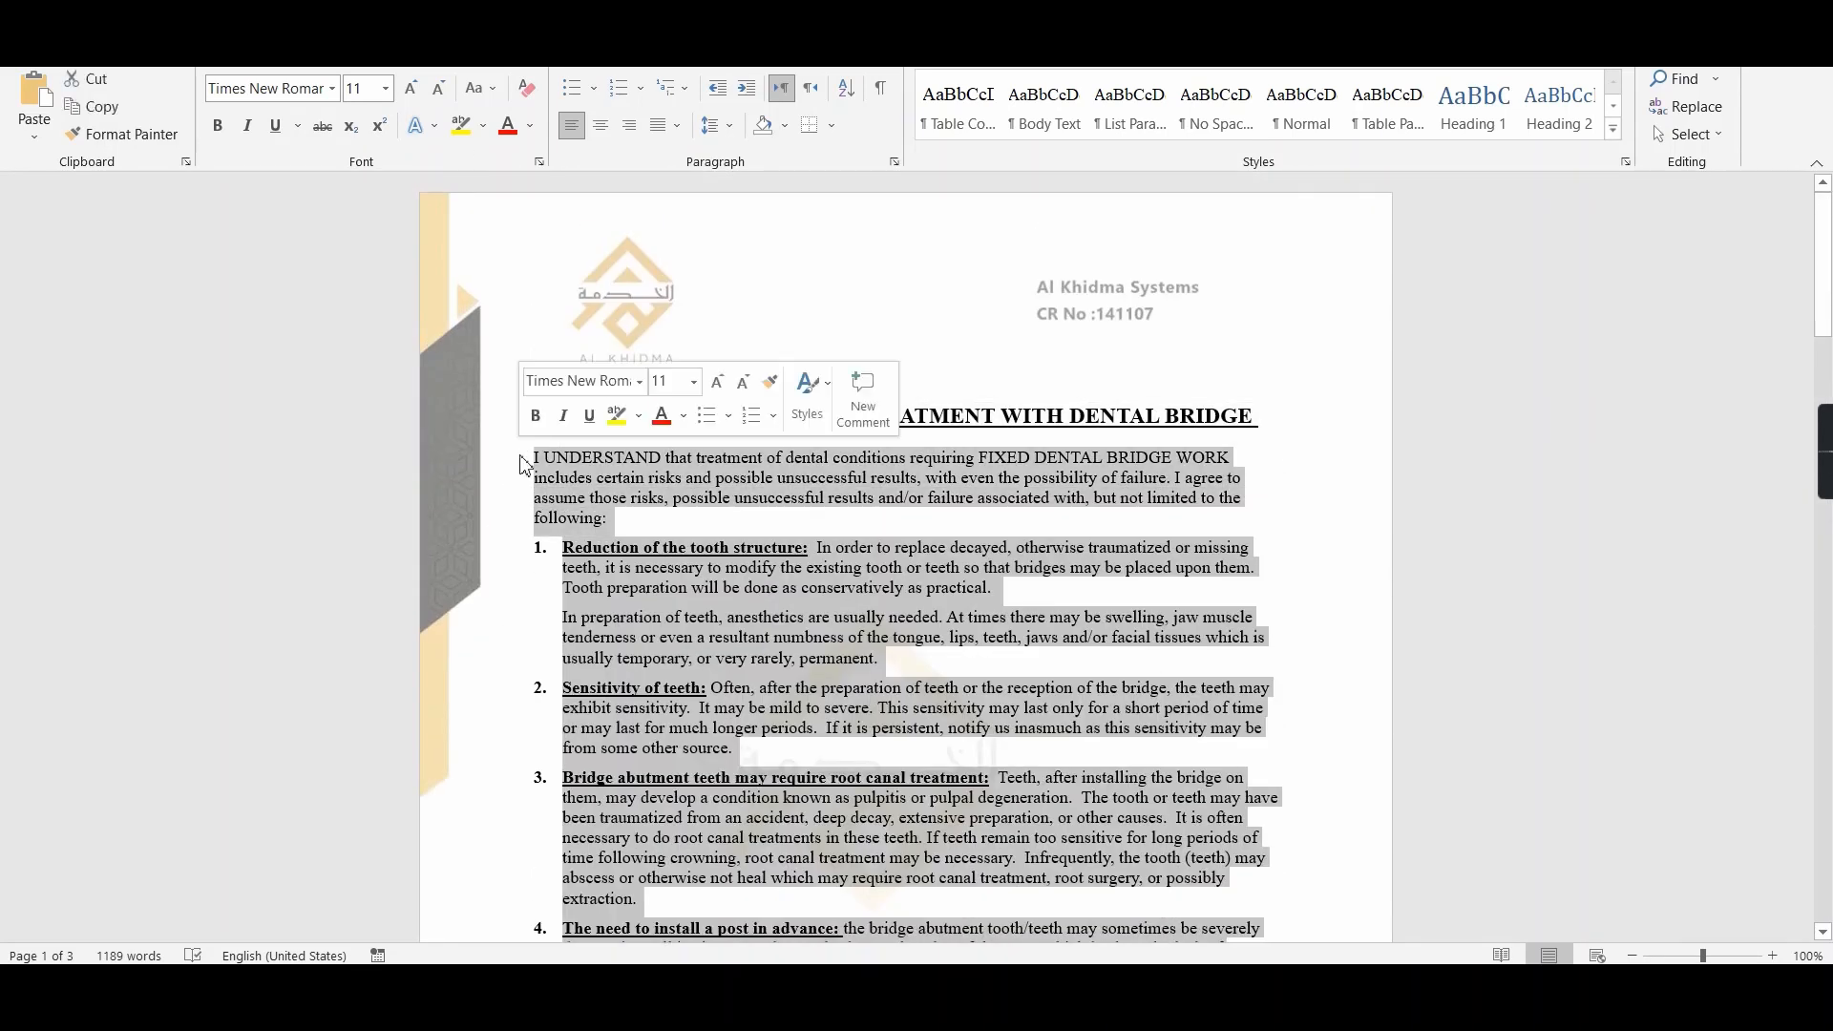
Step: Paste the copied consent text into the form's English content in Odoo and look through it
key(alt+Tab)
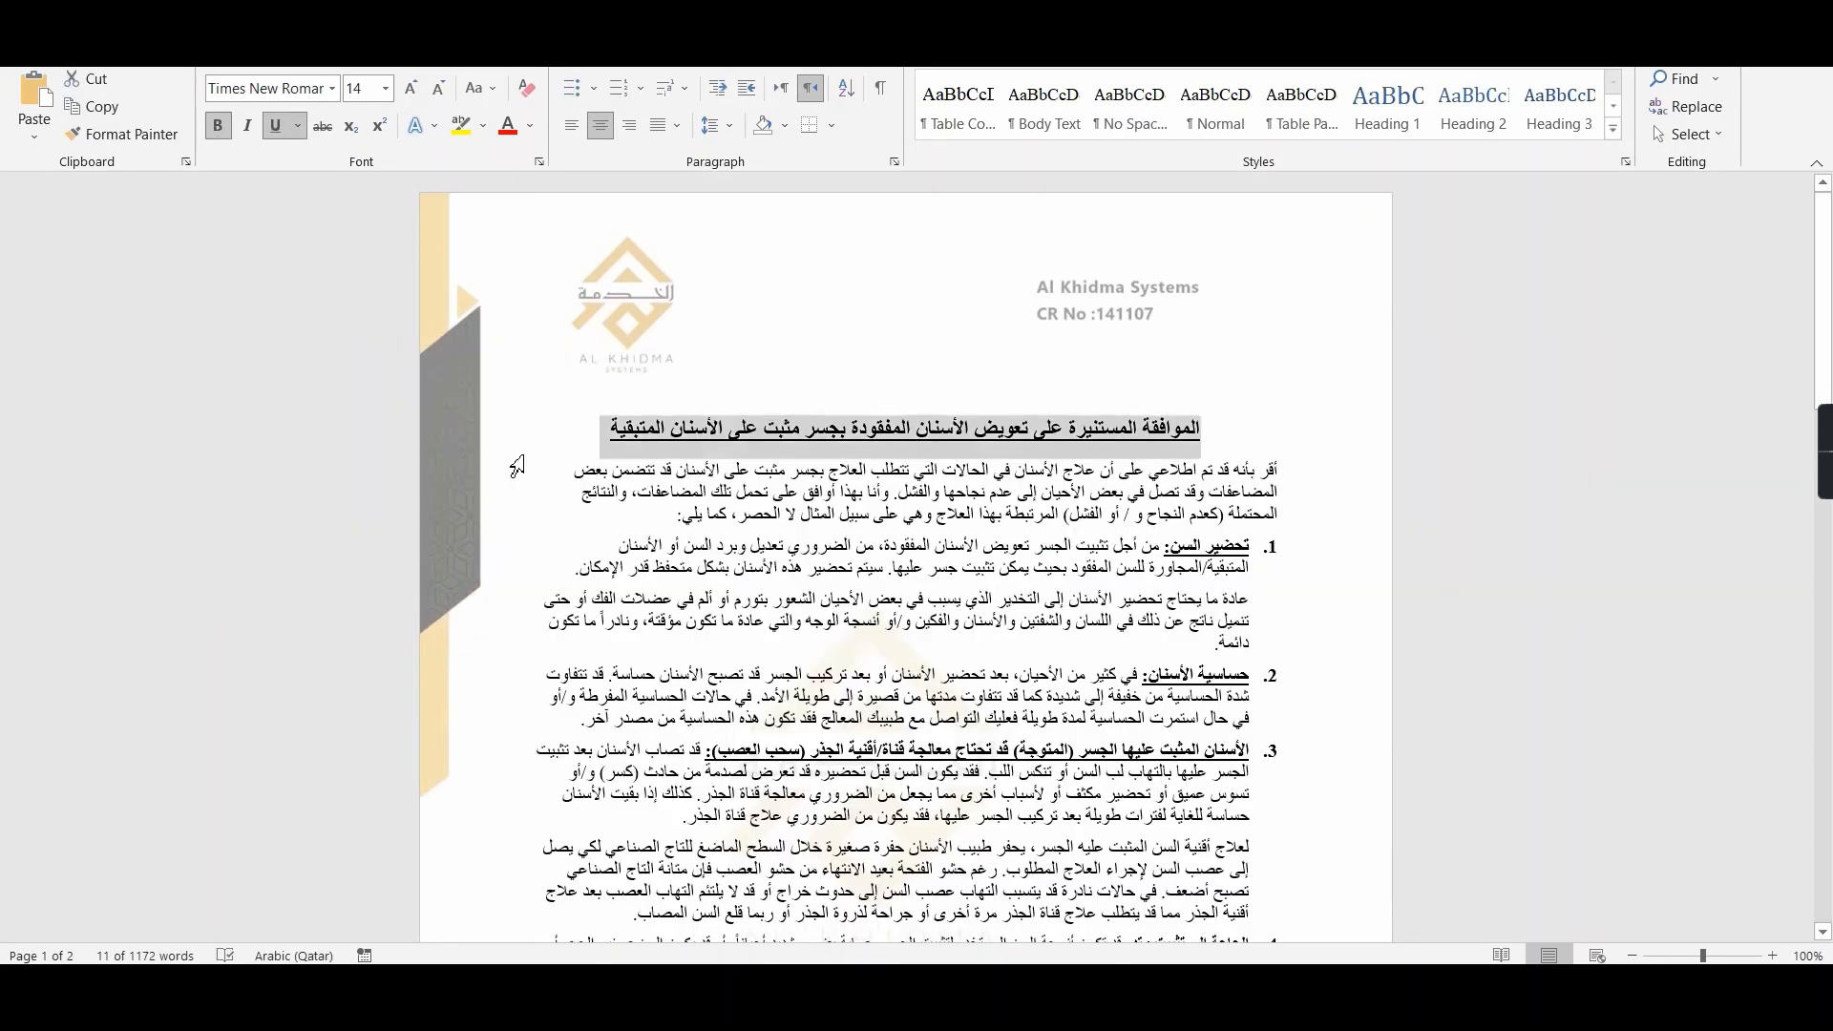
key(alt+Tab)
key(Tab)
right_click(643, 679)
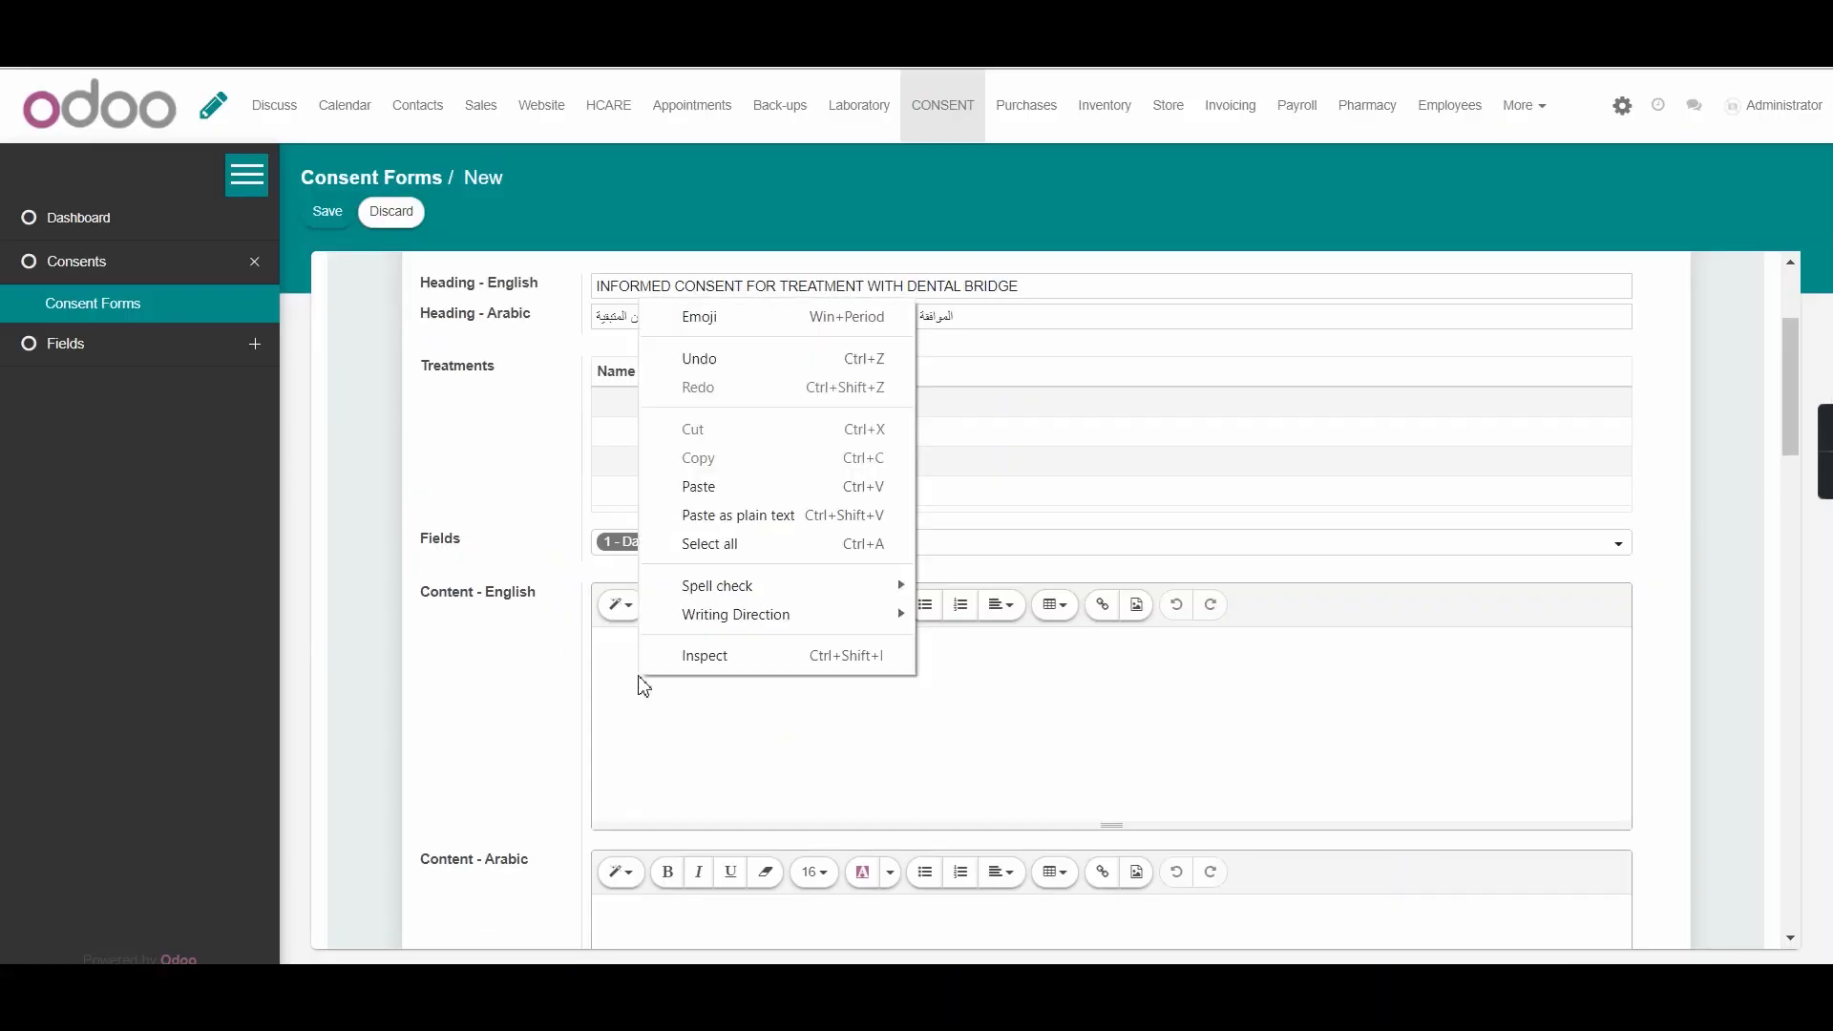
click(737, 486)
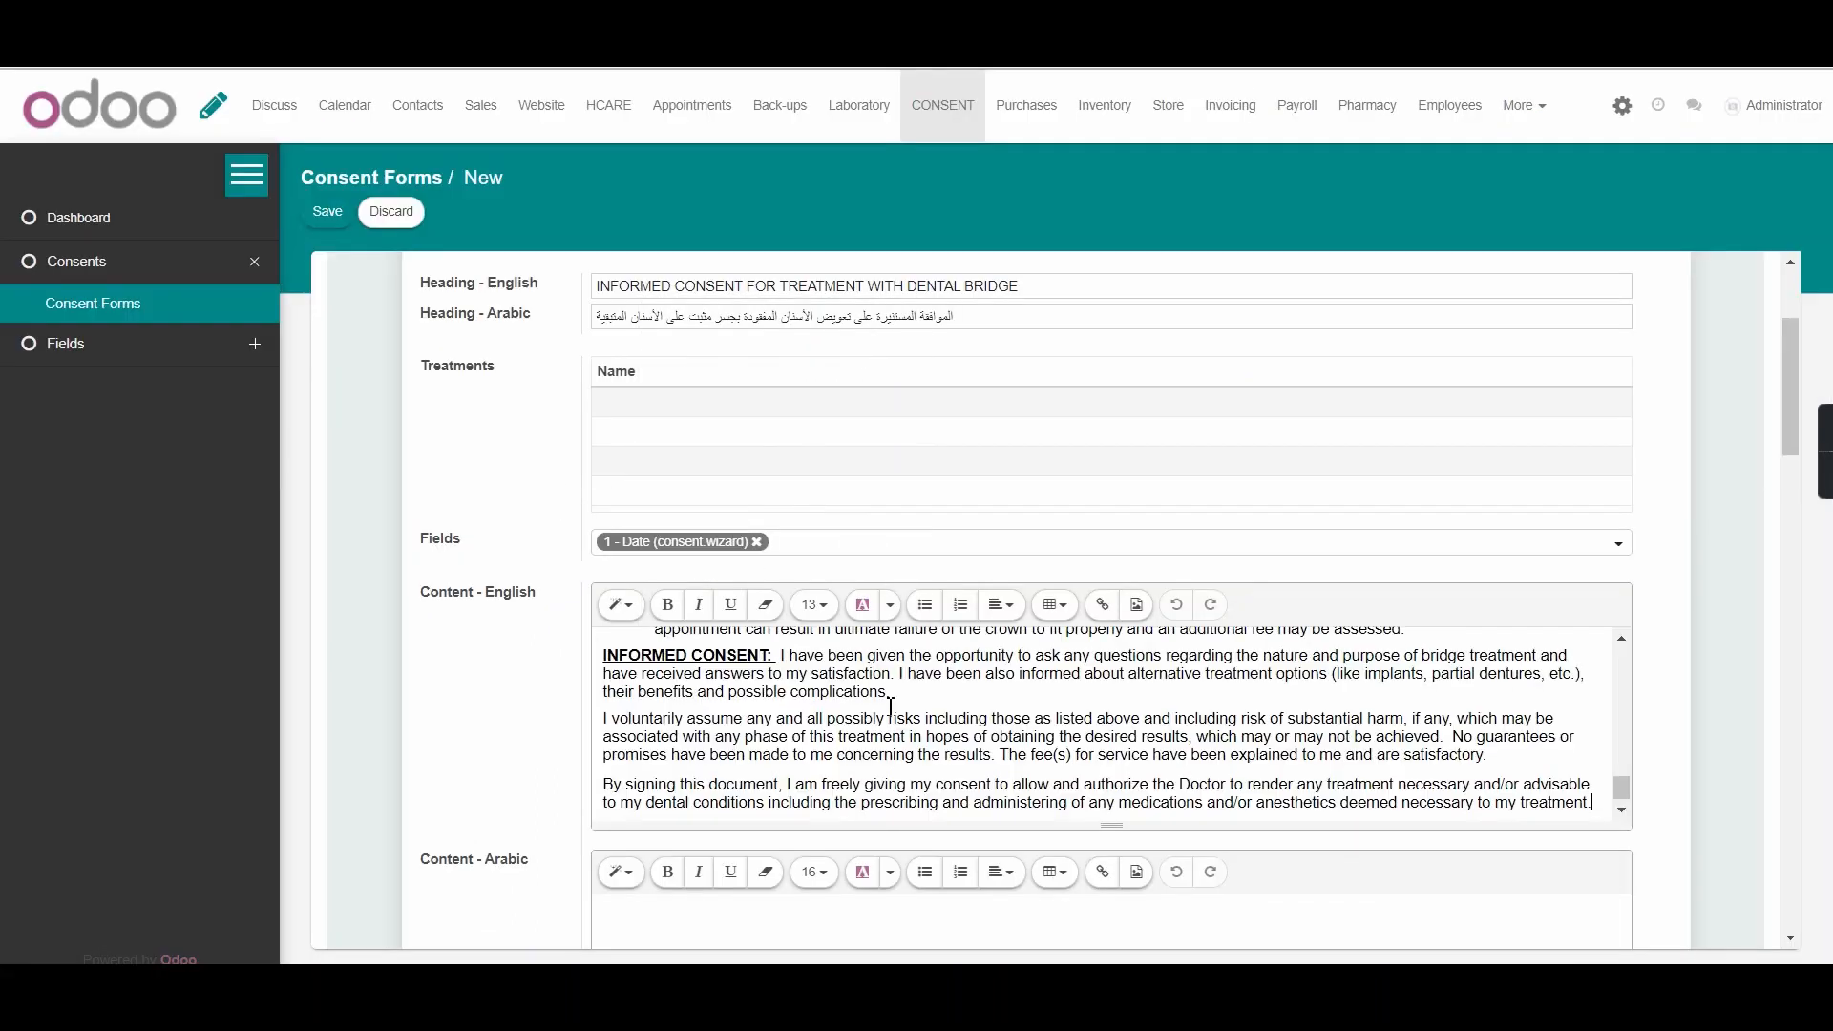
scroll(890, 707, up, 10)
scroll(891, 706, down, 15)
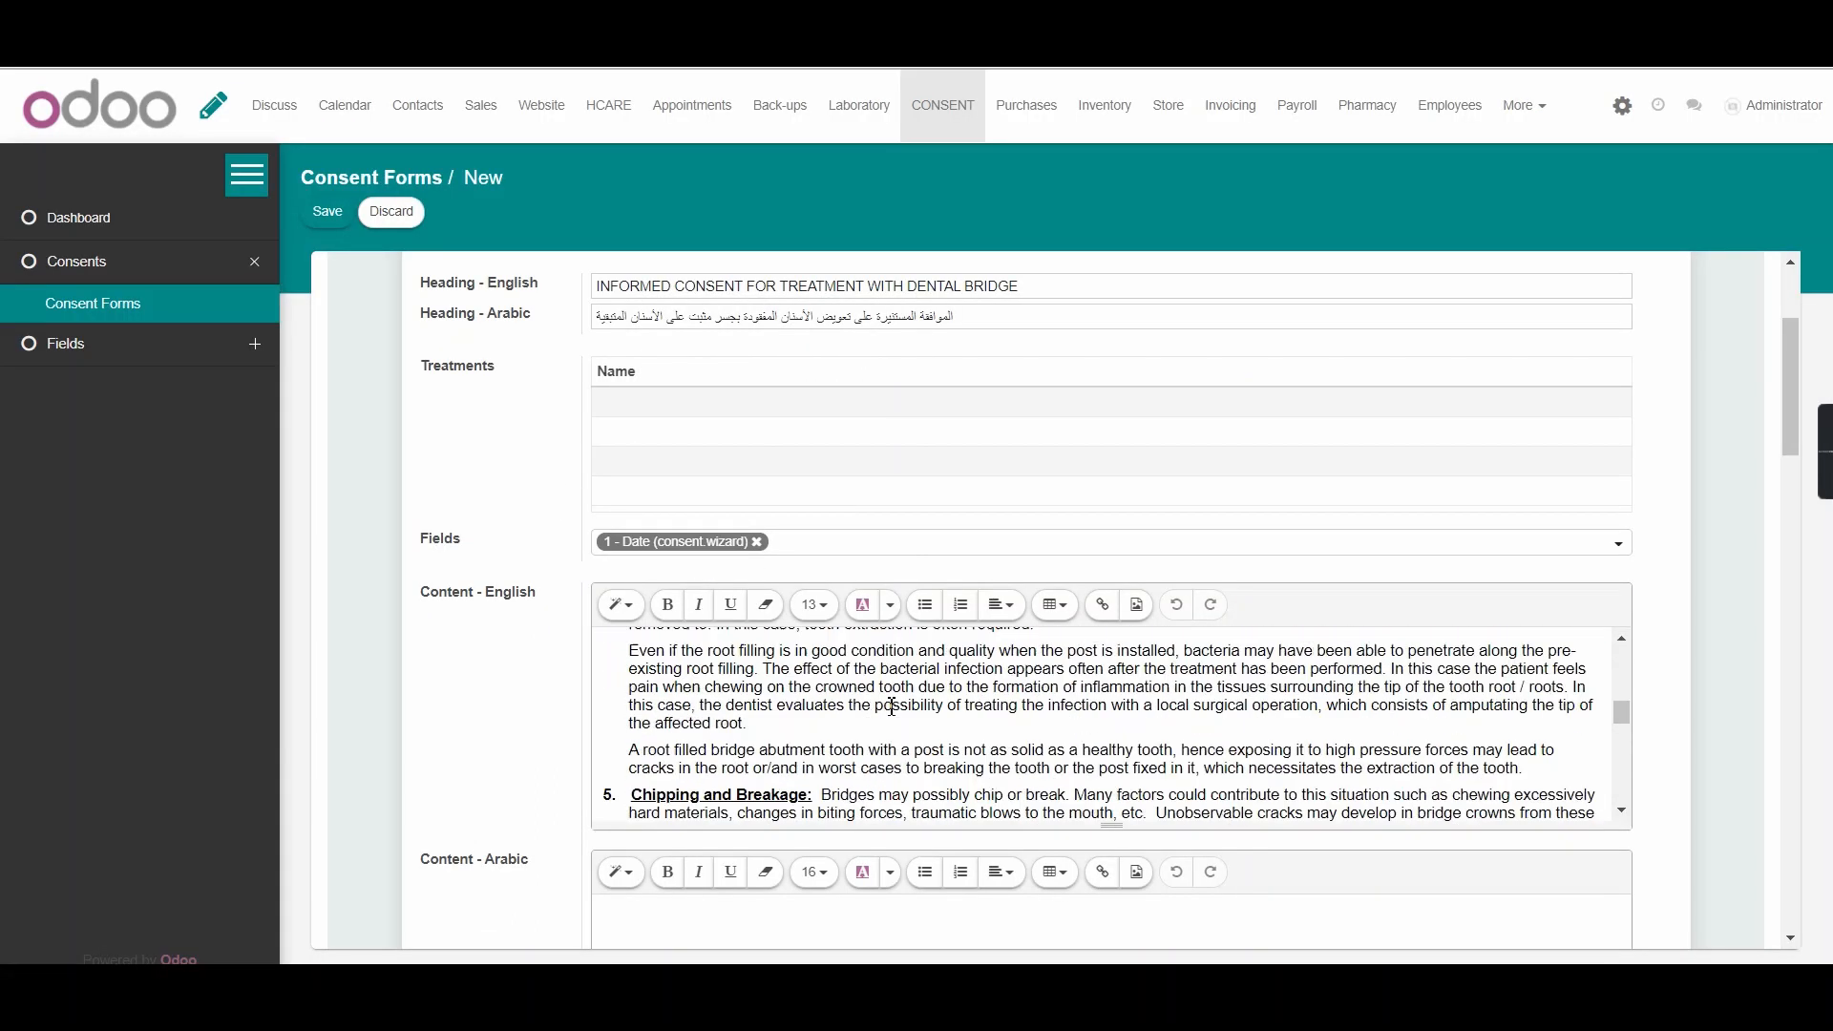
scroll(982, 455, up, 5)
Step: Copy the body text of the Arabic sample consent in Word into the form's Arabic content in Odoo and look through it
click(813, 705)
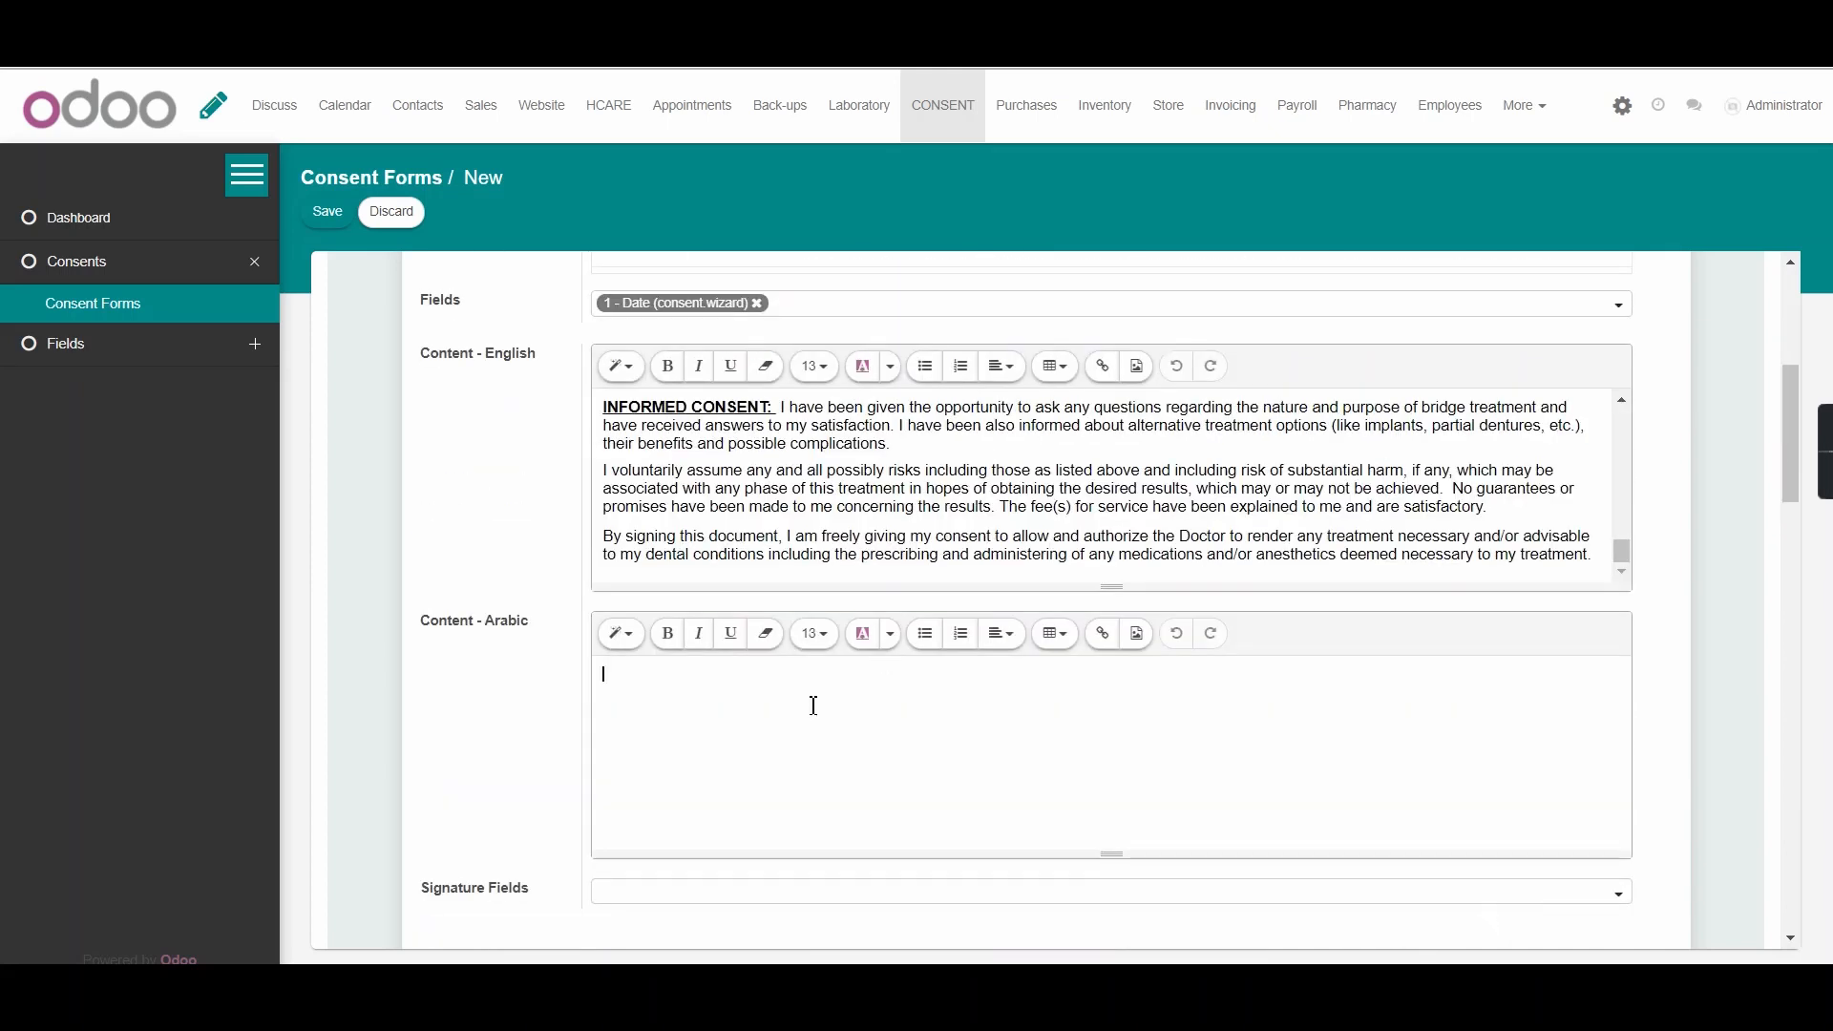
click(584, 929)
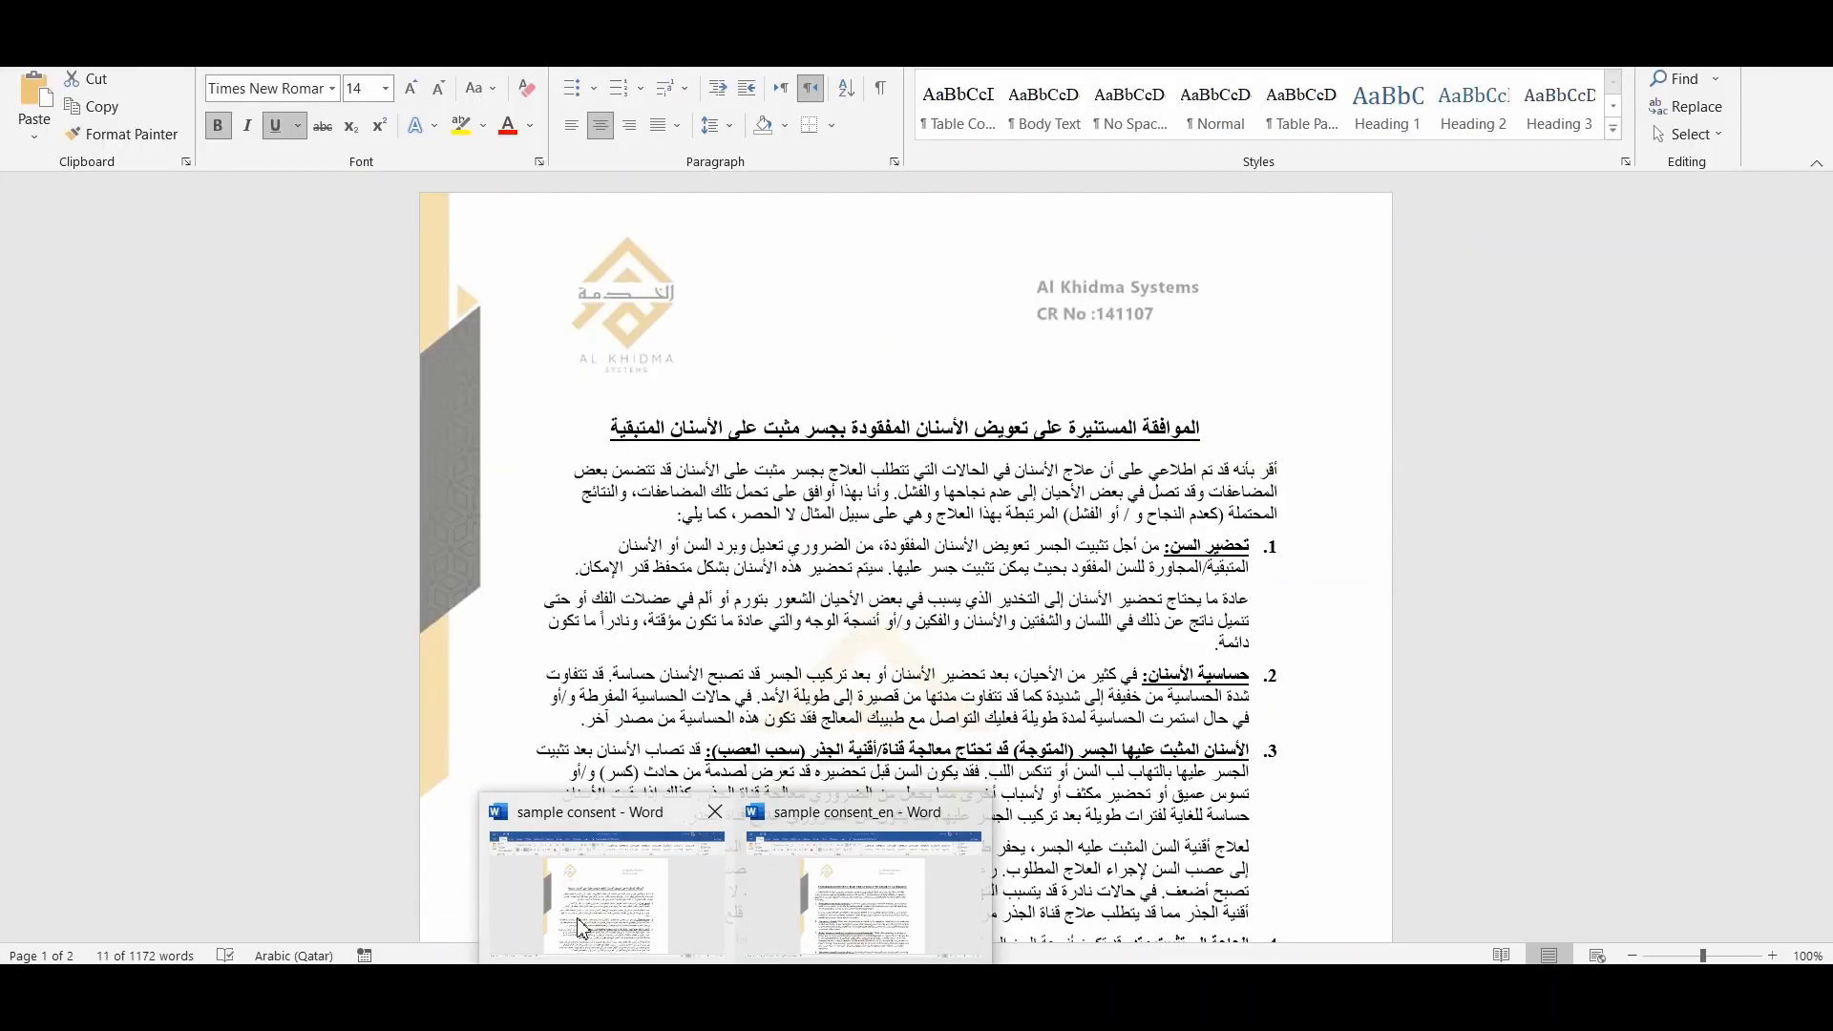
click(616, 491)
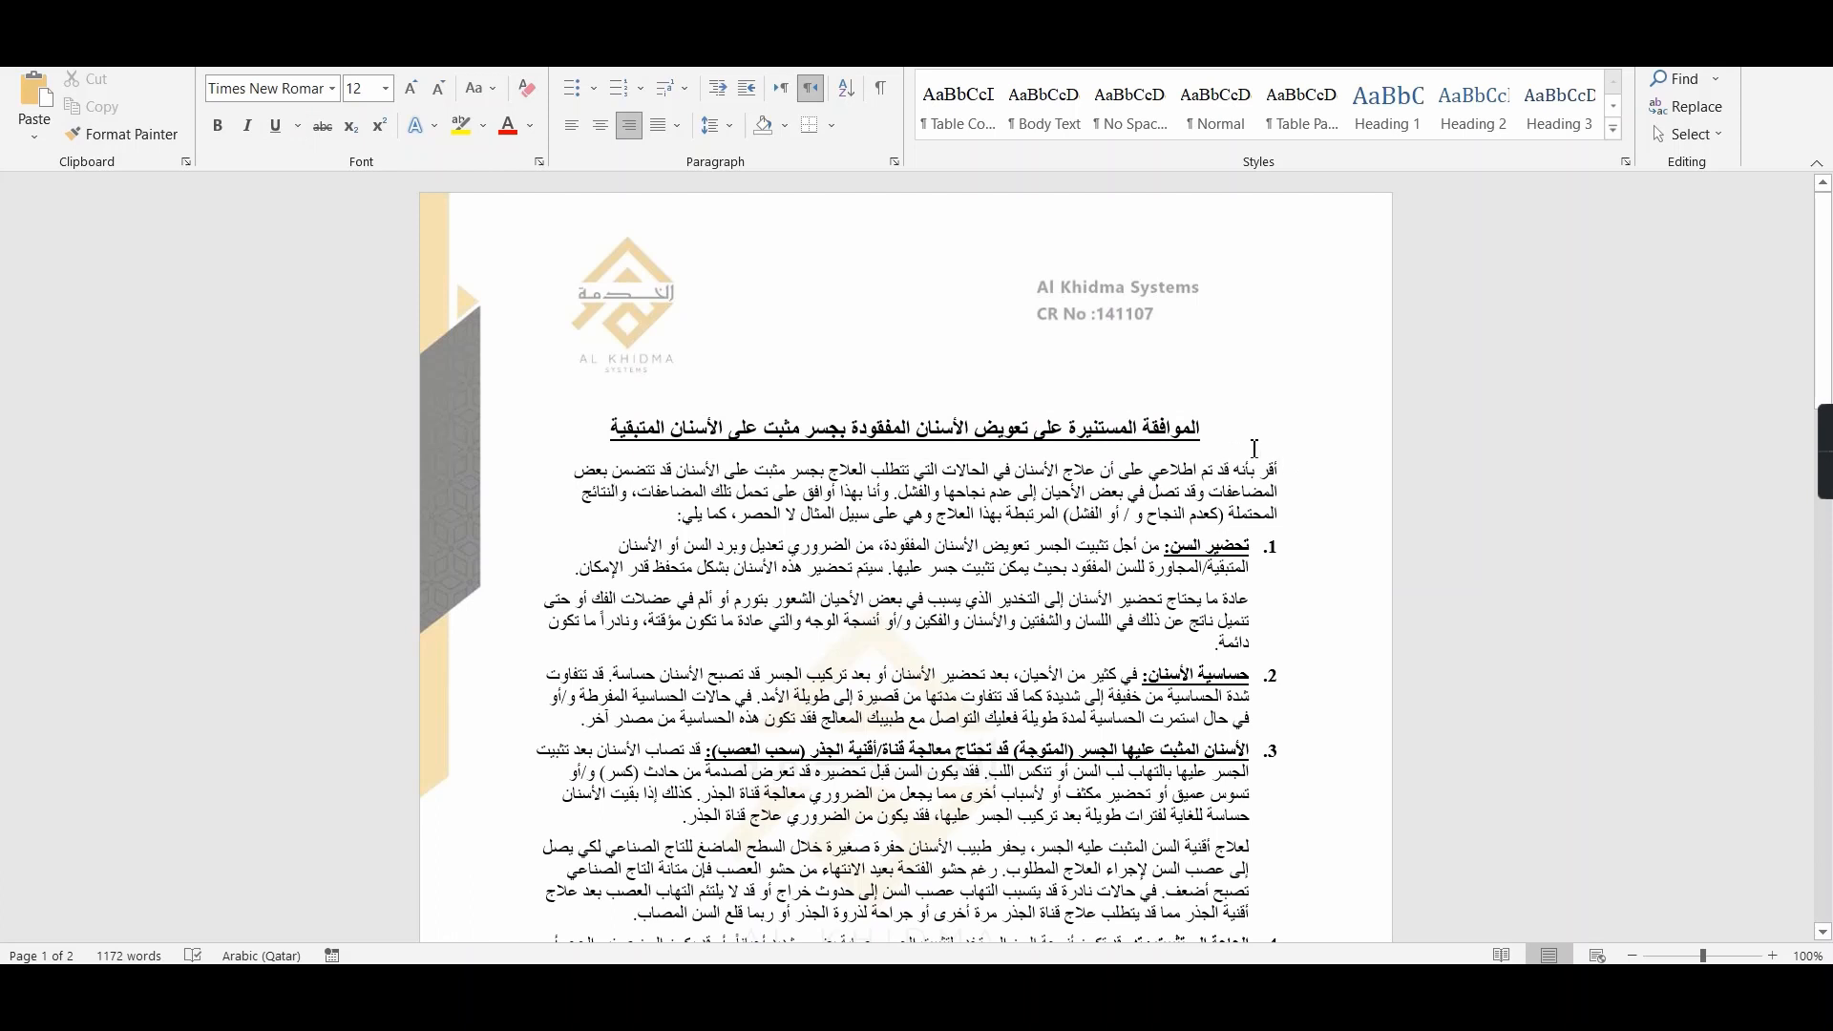
drag(1254, 448, 802, 595)
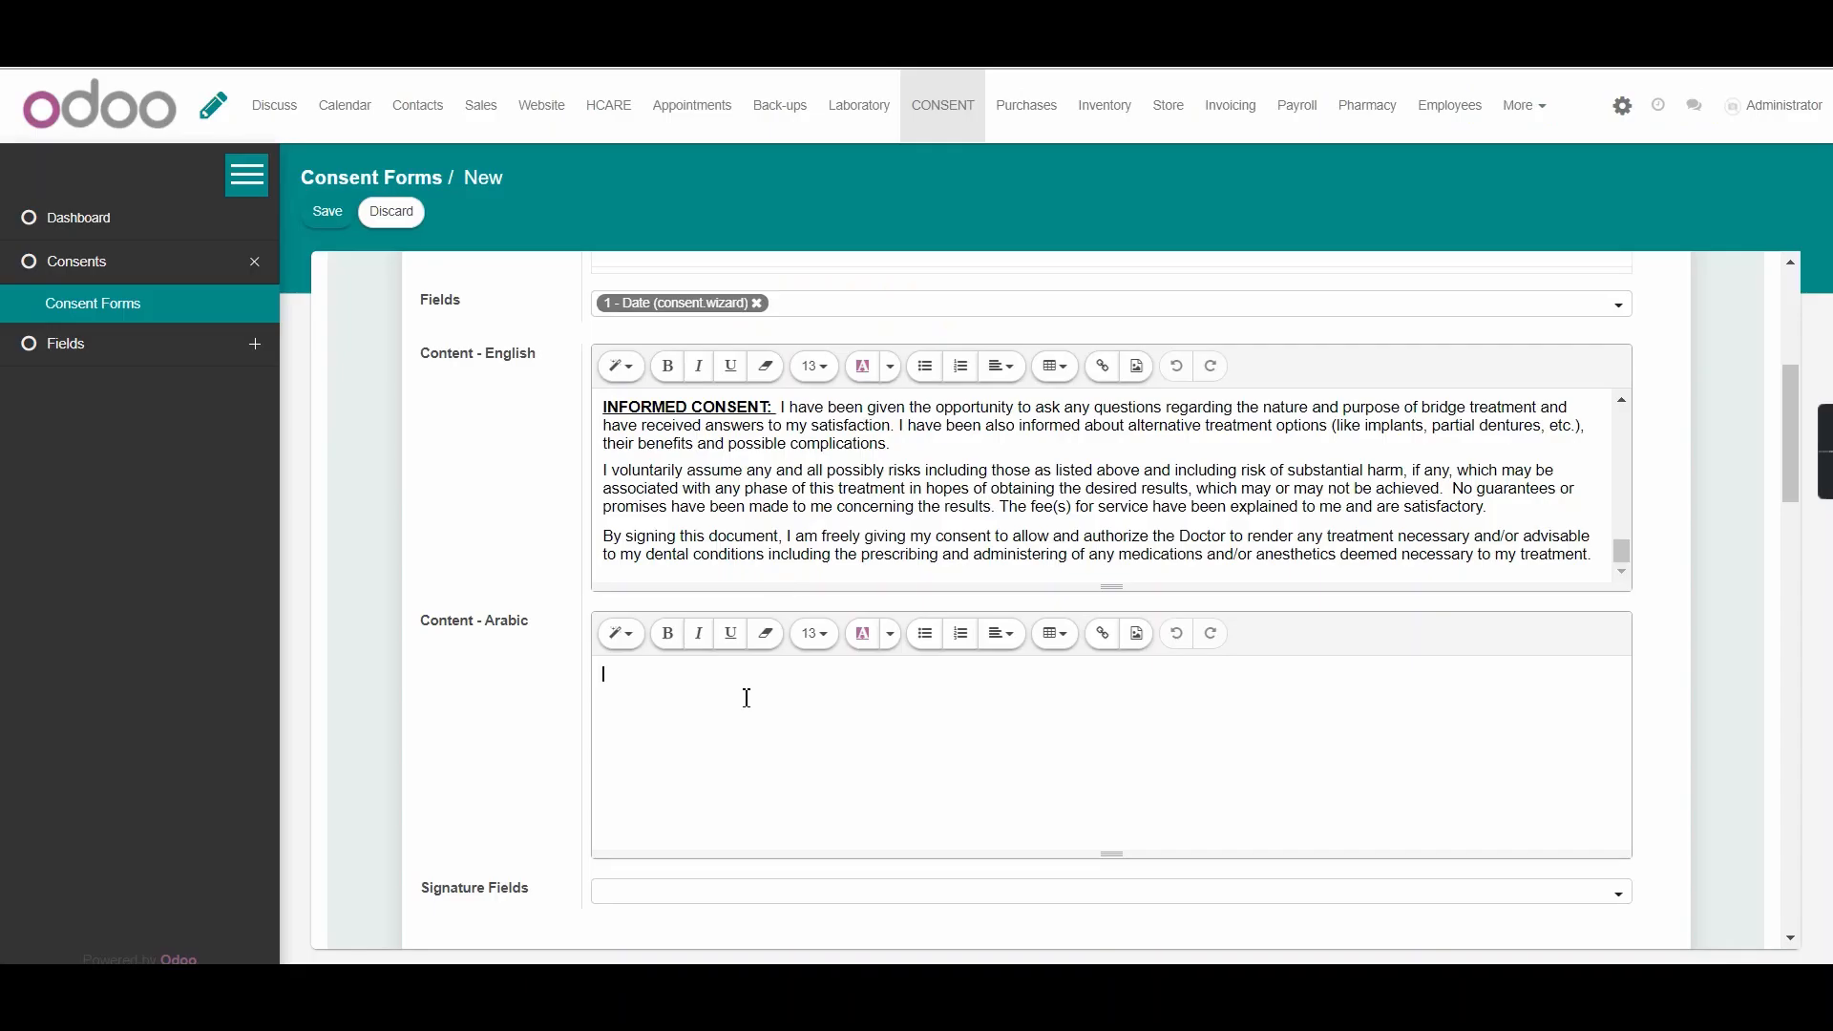
right_click(747, 698)
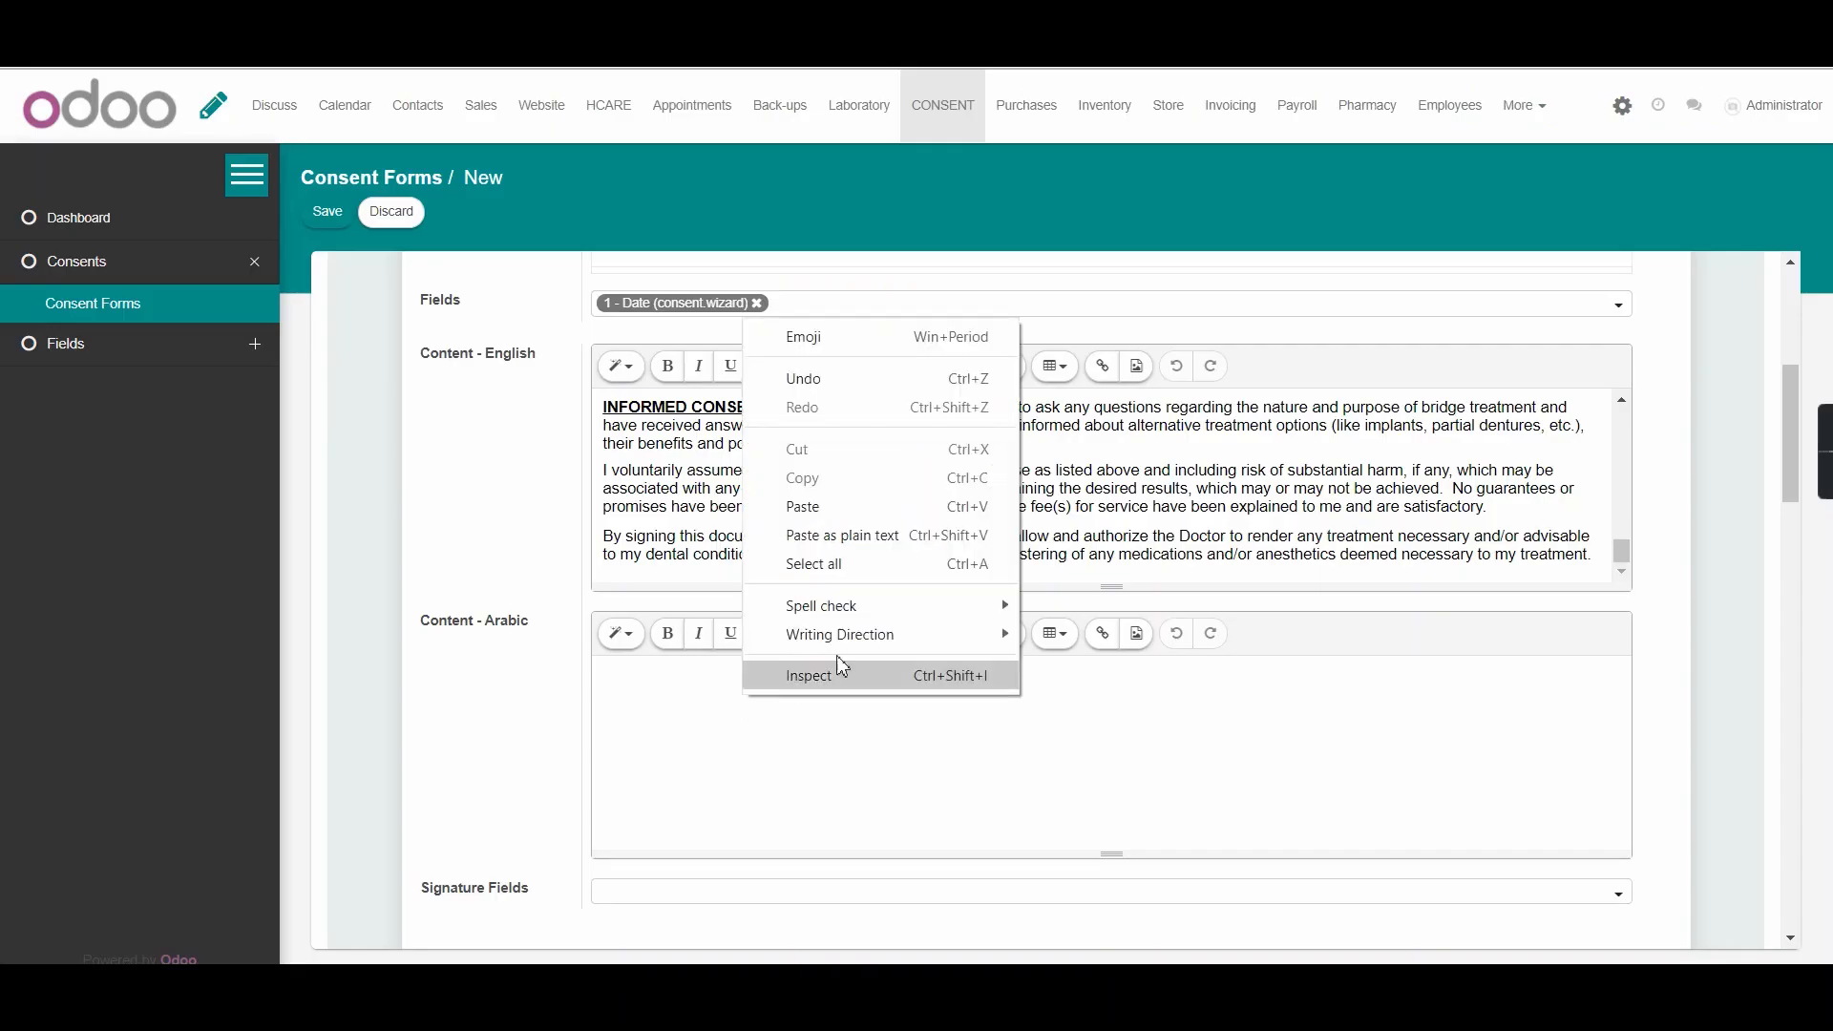
click(869, 495)
scroll(955, 803, up, 6)
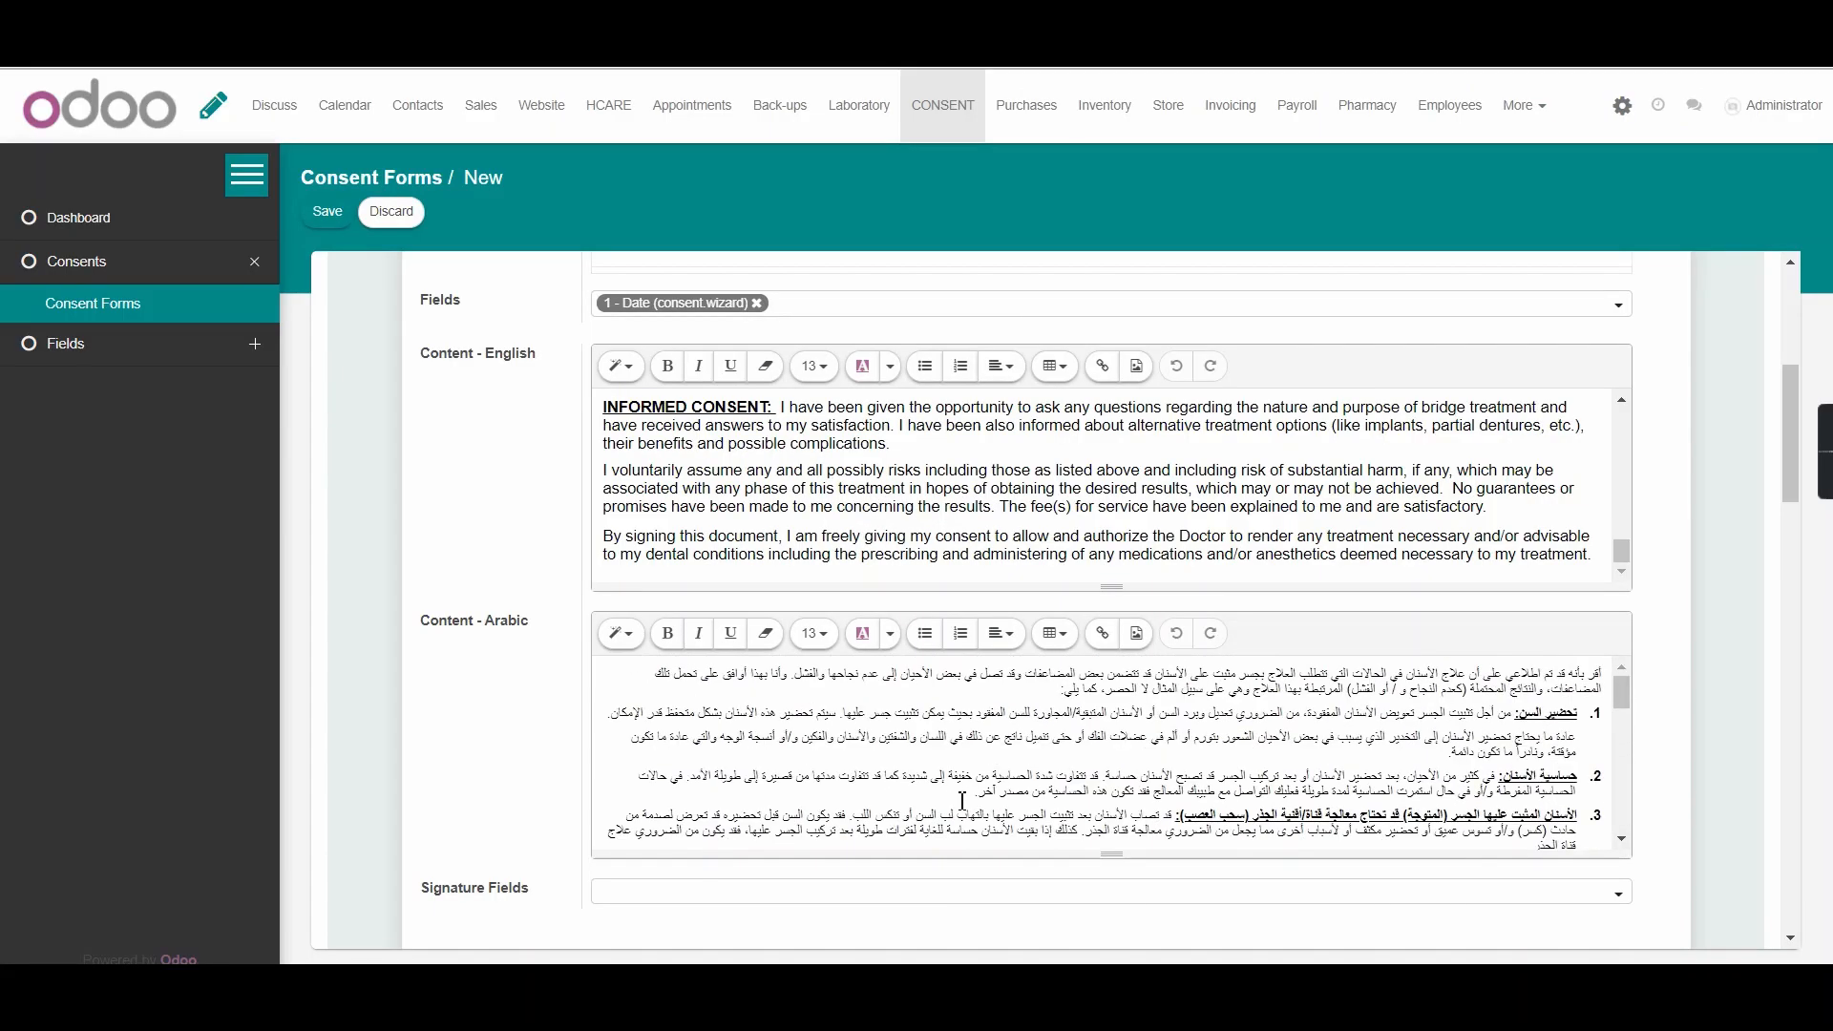
scroll(926, 708, down, 6)
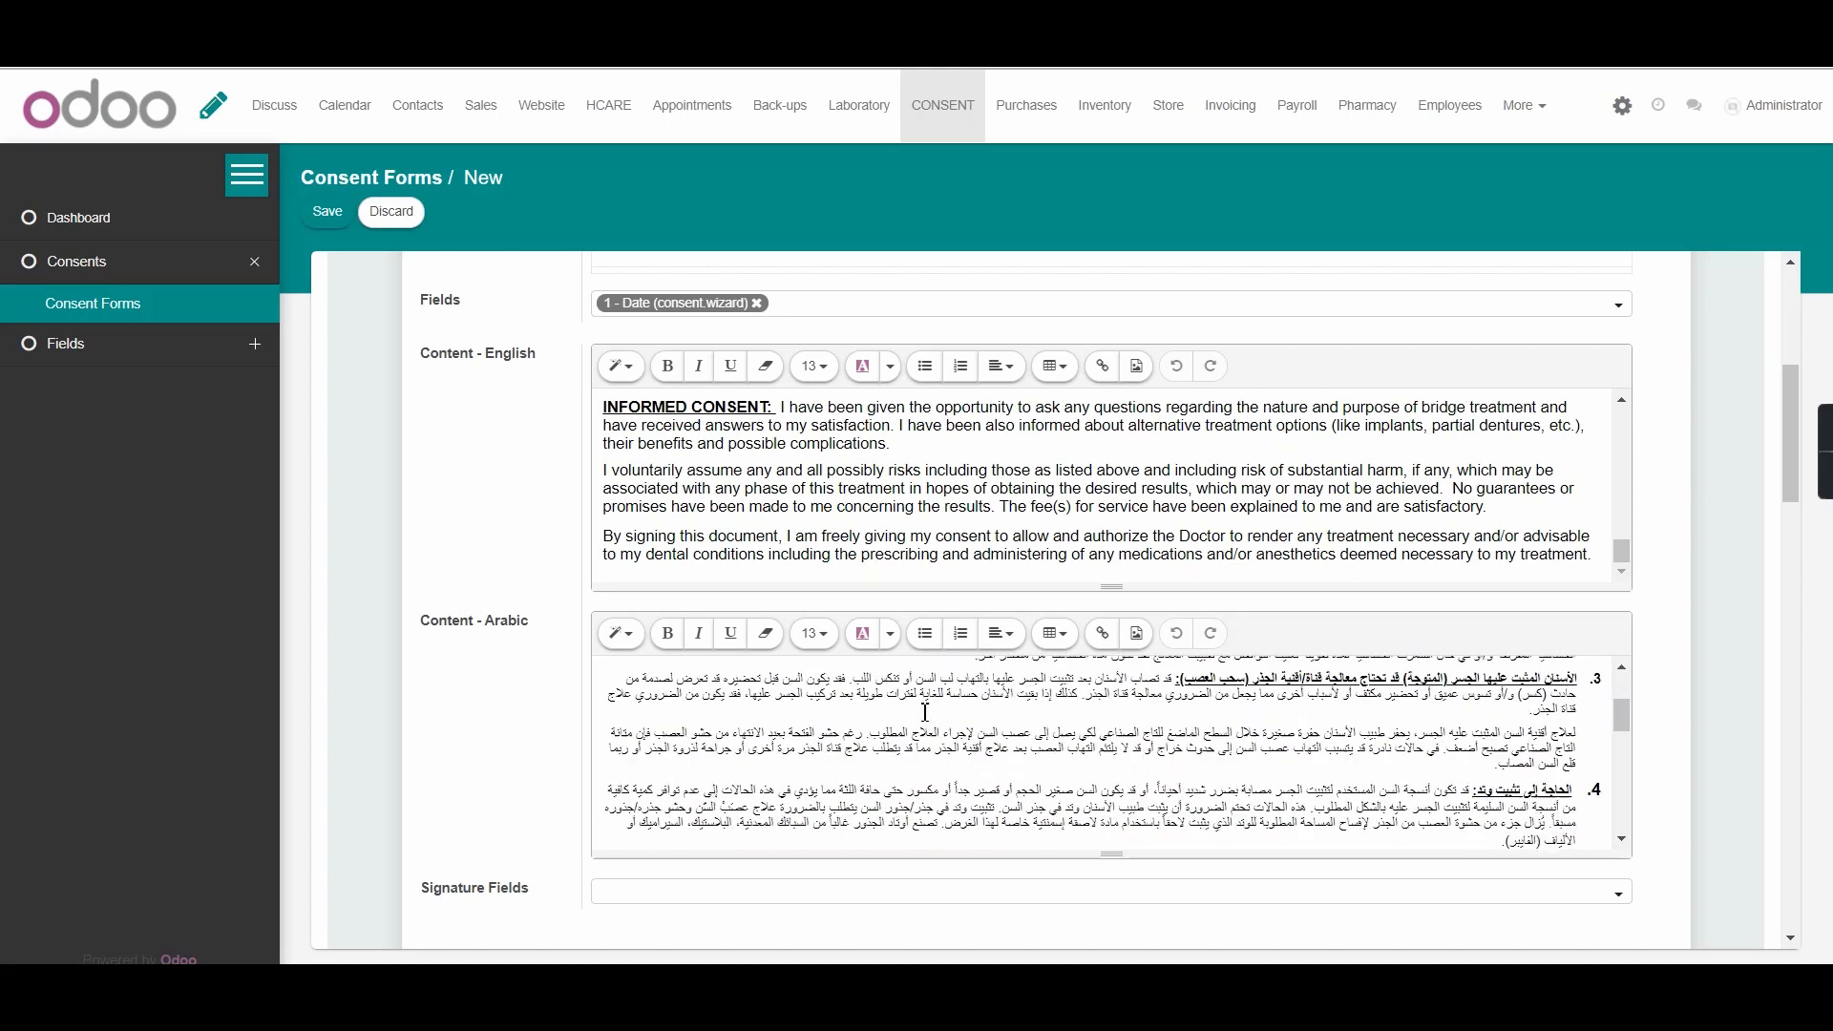
Step: Add "Signature of the Dentist/Dental specialist" and "Signature of the patient or his/her representative" as the form's signature fields
click(704, 893)
scroll(479, 783, down, 3)
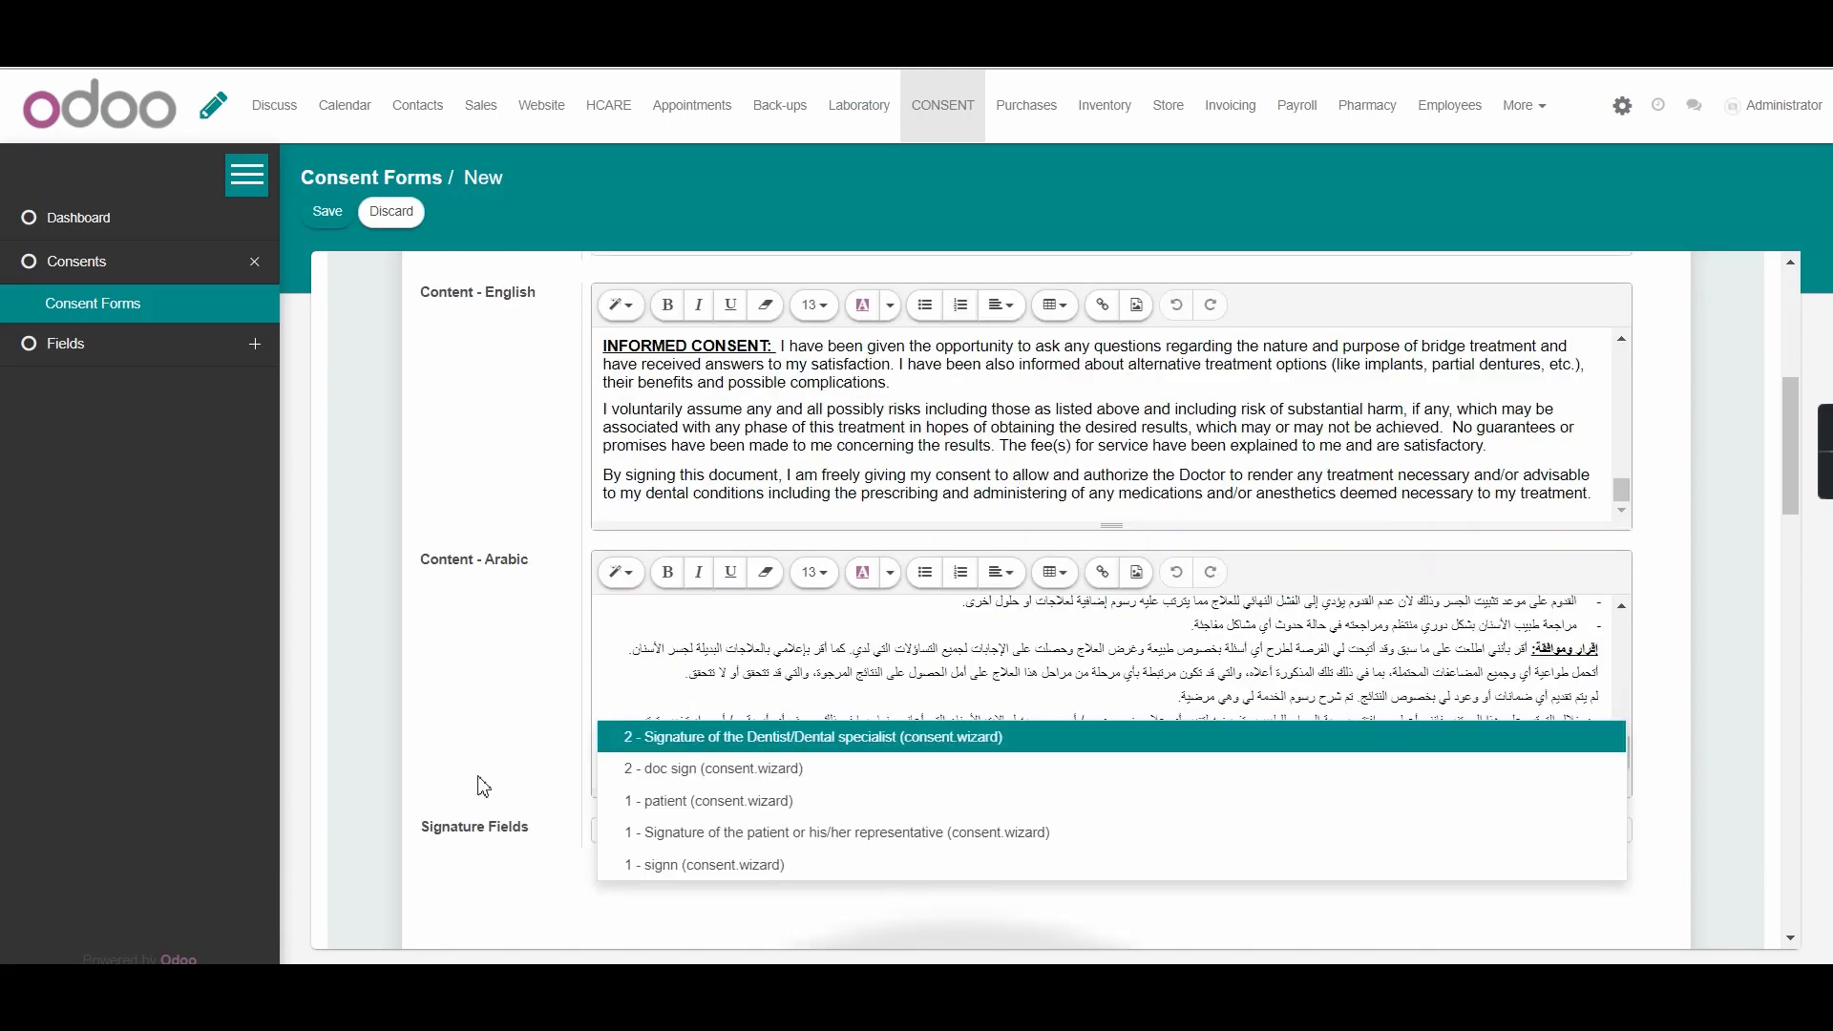
click(775, 745)
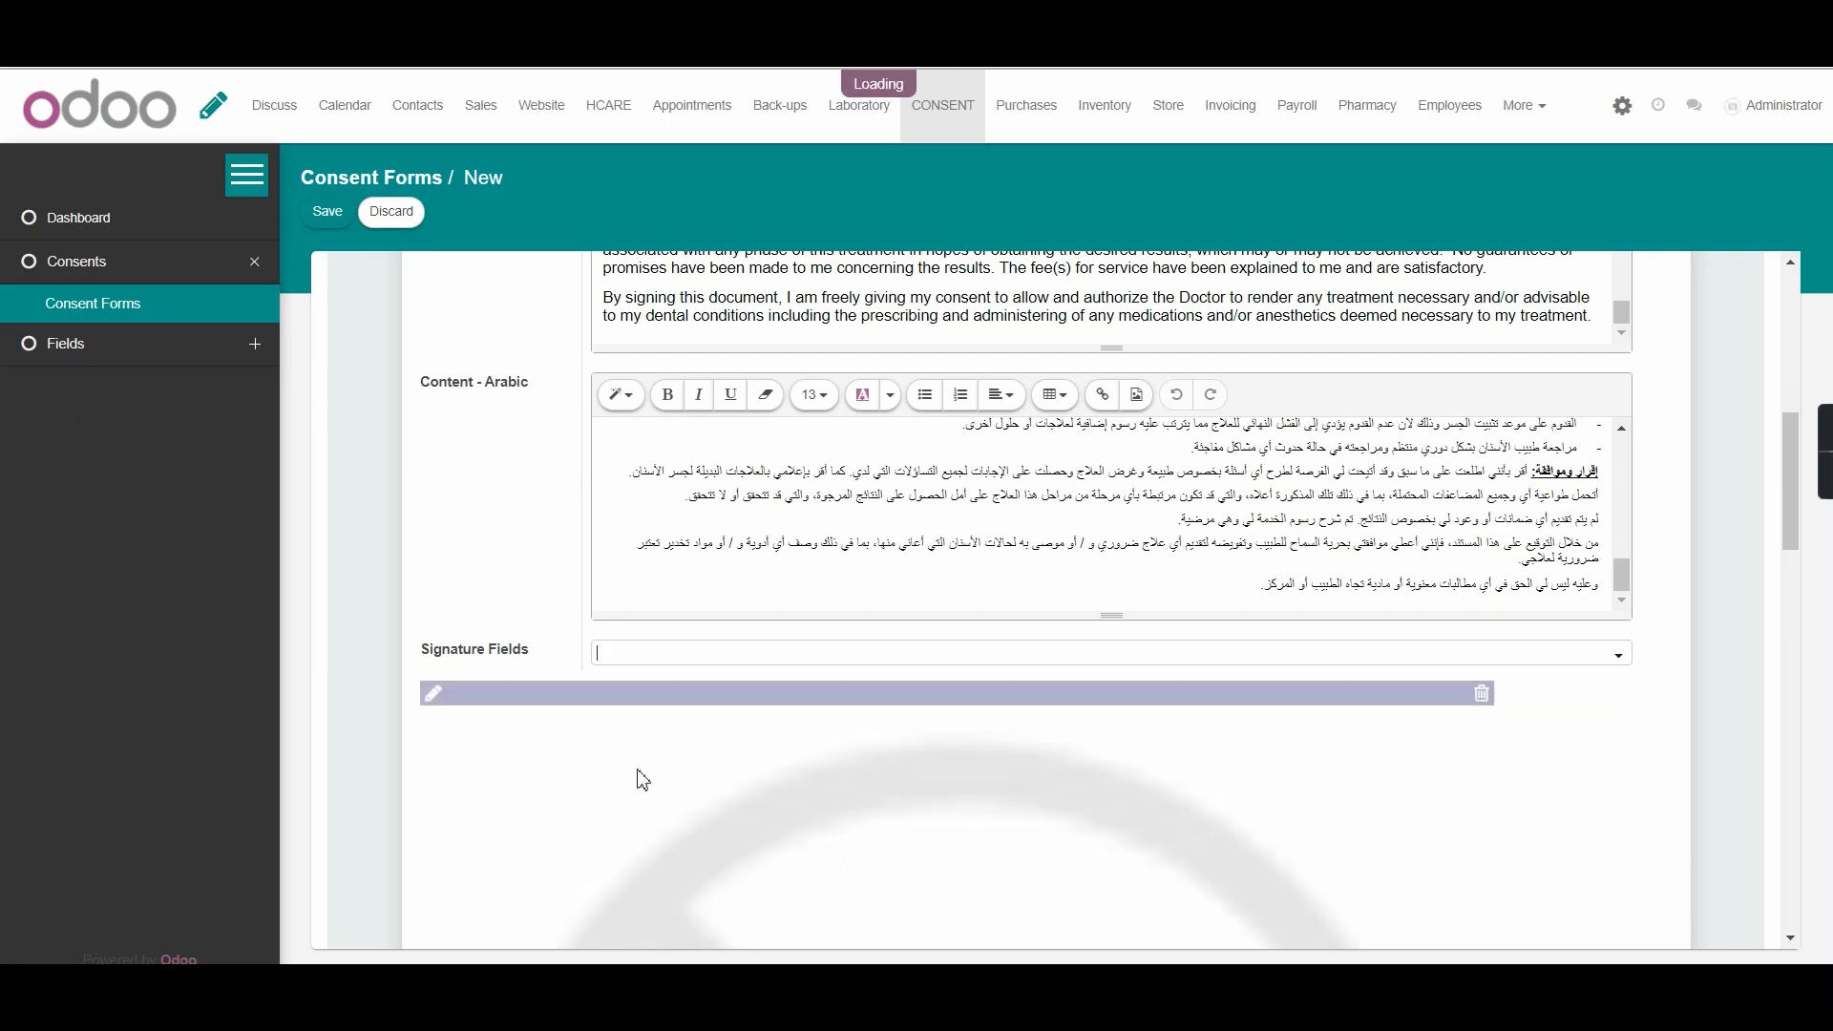
click(881, 662)
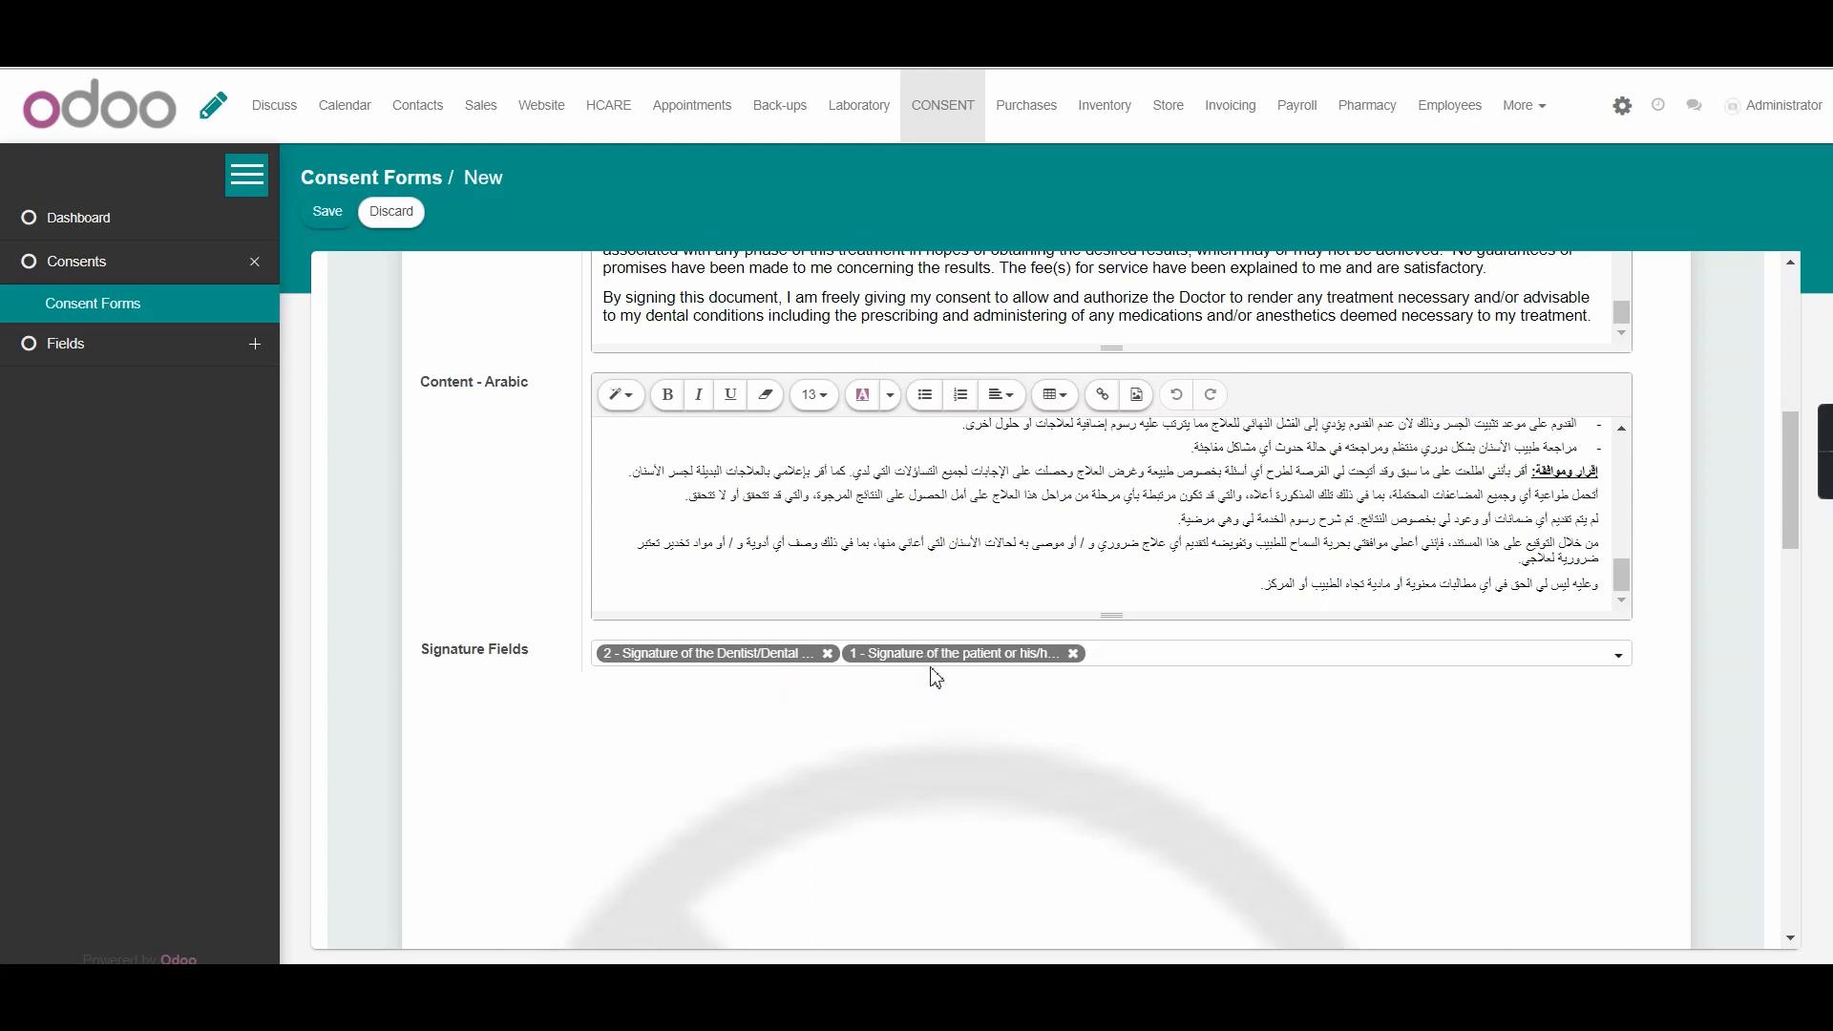
scroll(936, 678, down, 5)
scroll(935, 677, down, 3)
scroll(933, 678, up, 15)
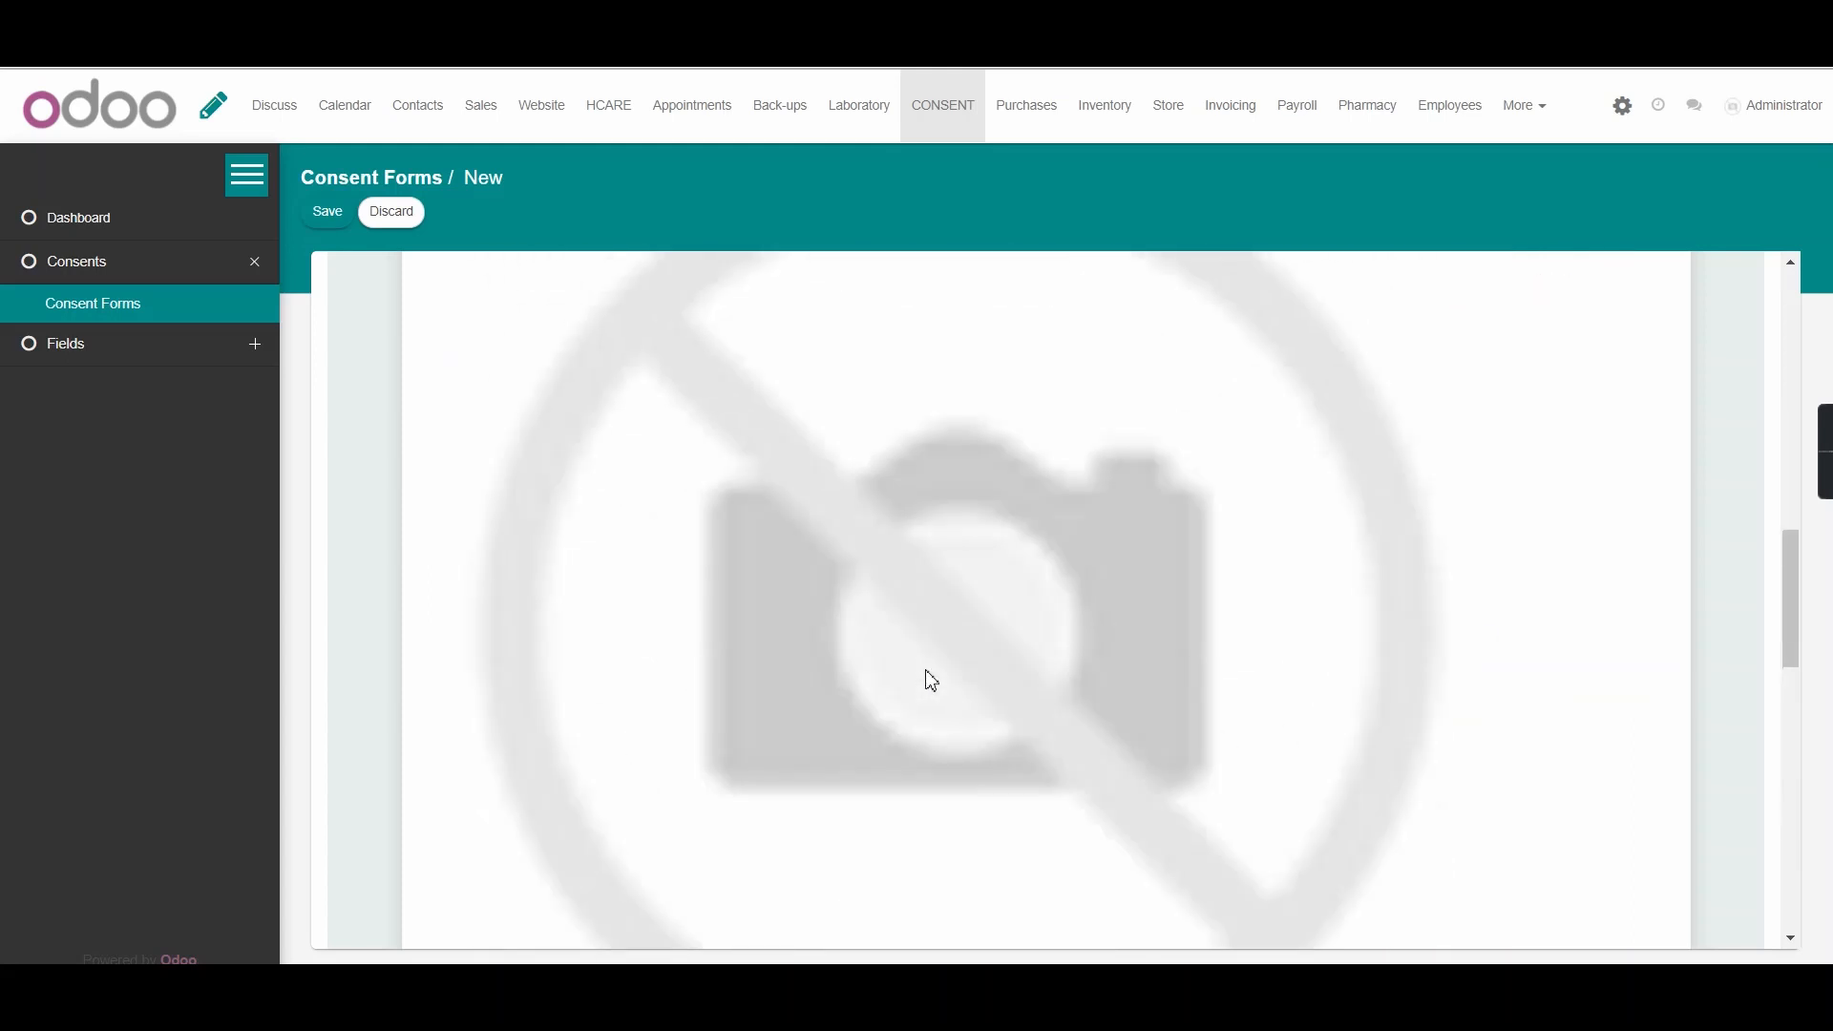
Step: Save the Dental consent form and create its report template
click(344, 226)
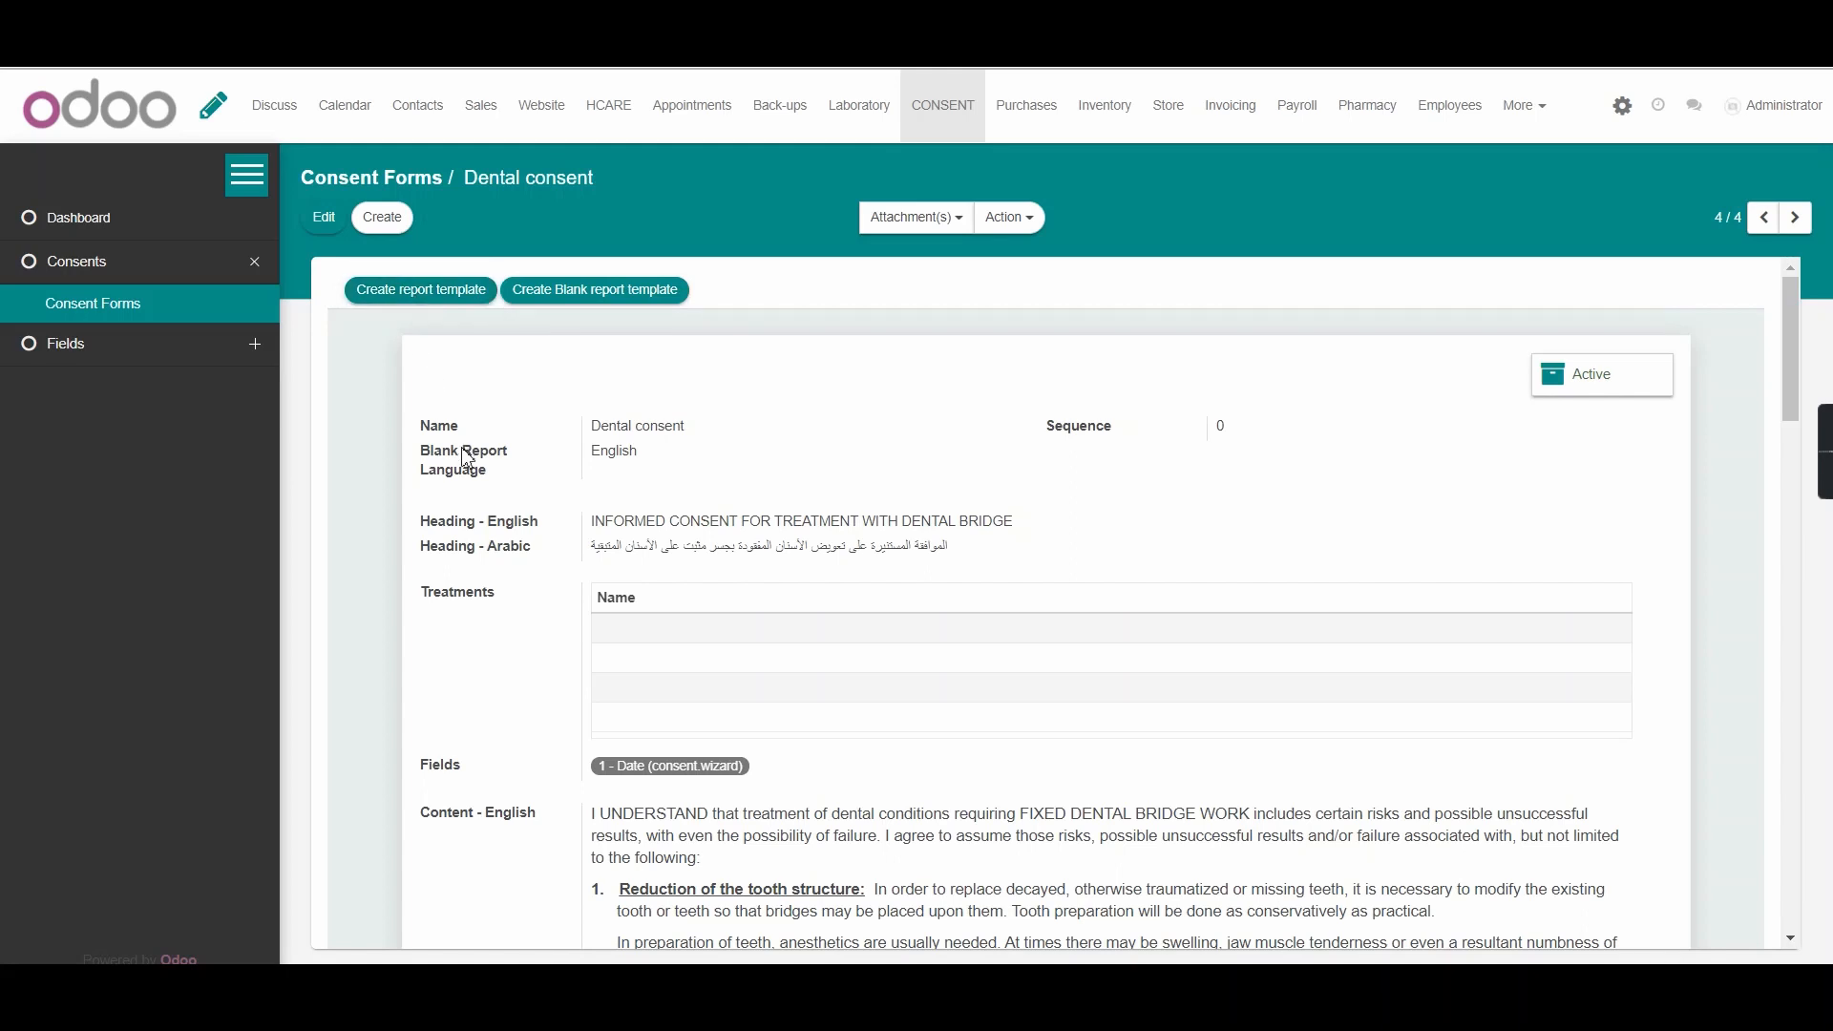
click(445, 301)
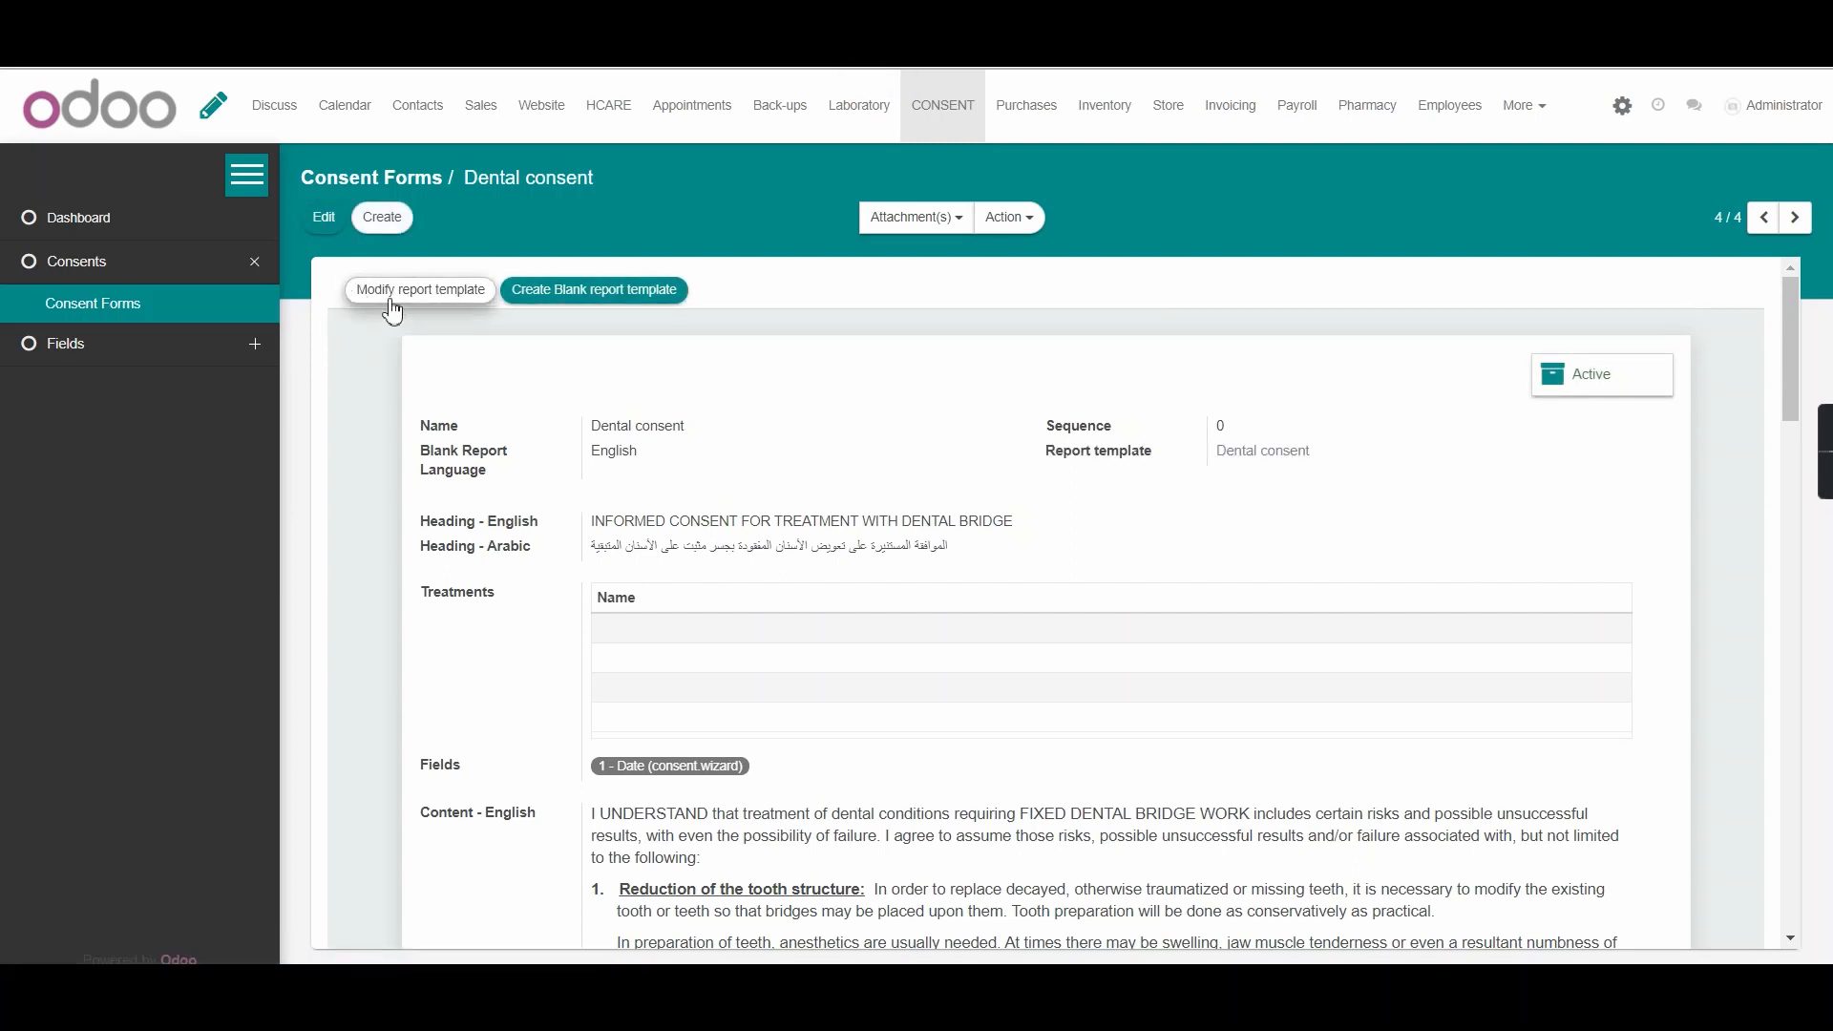
Step: Review the saved Dental consent form, from its headings and fields through the English and Arabic content to the signature fields
drag(393, 616, 669, 612)
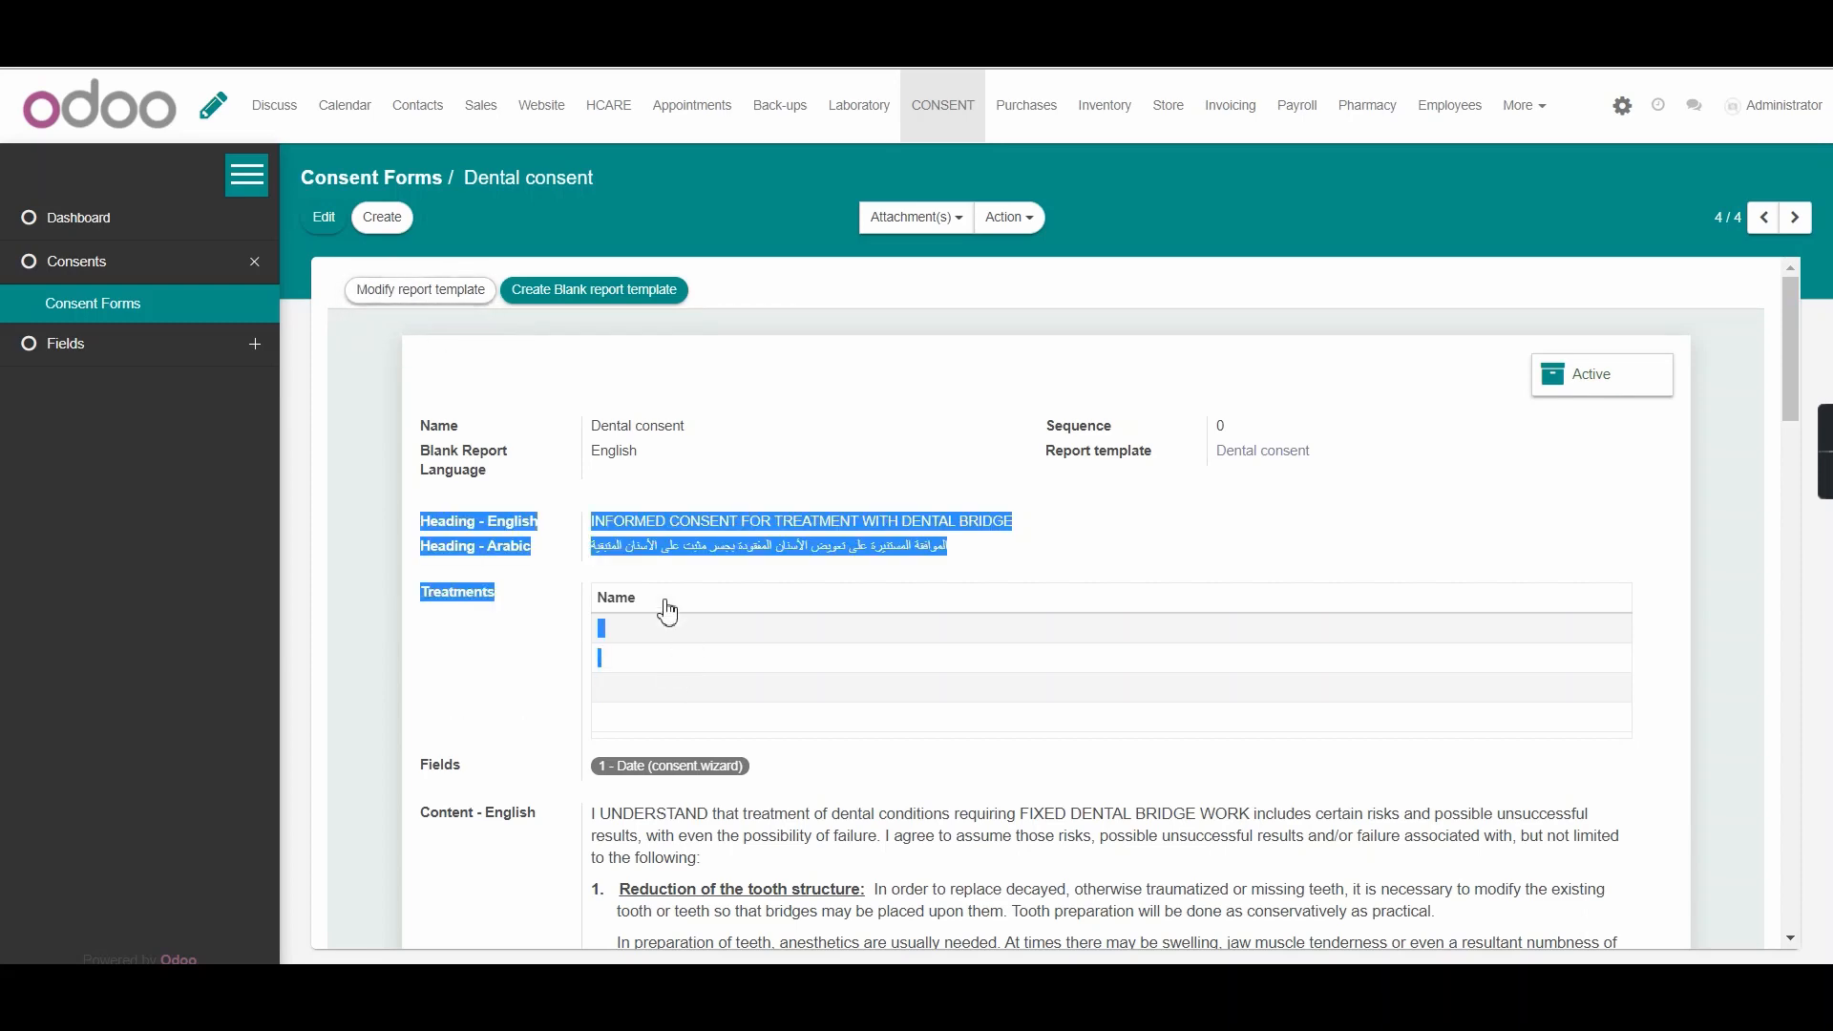
click(620, 761)
scroll(802, 761, down, 20)
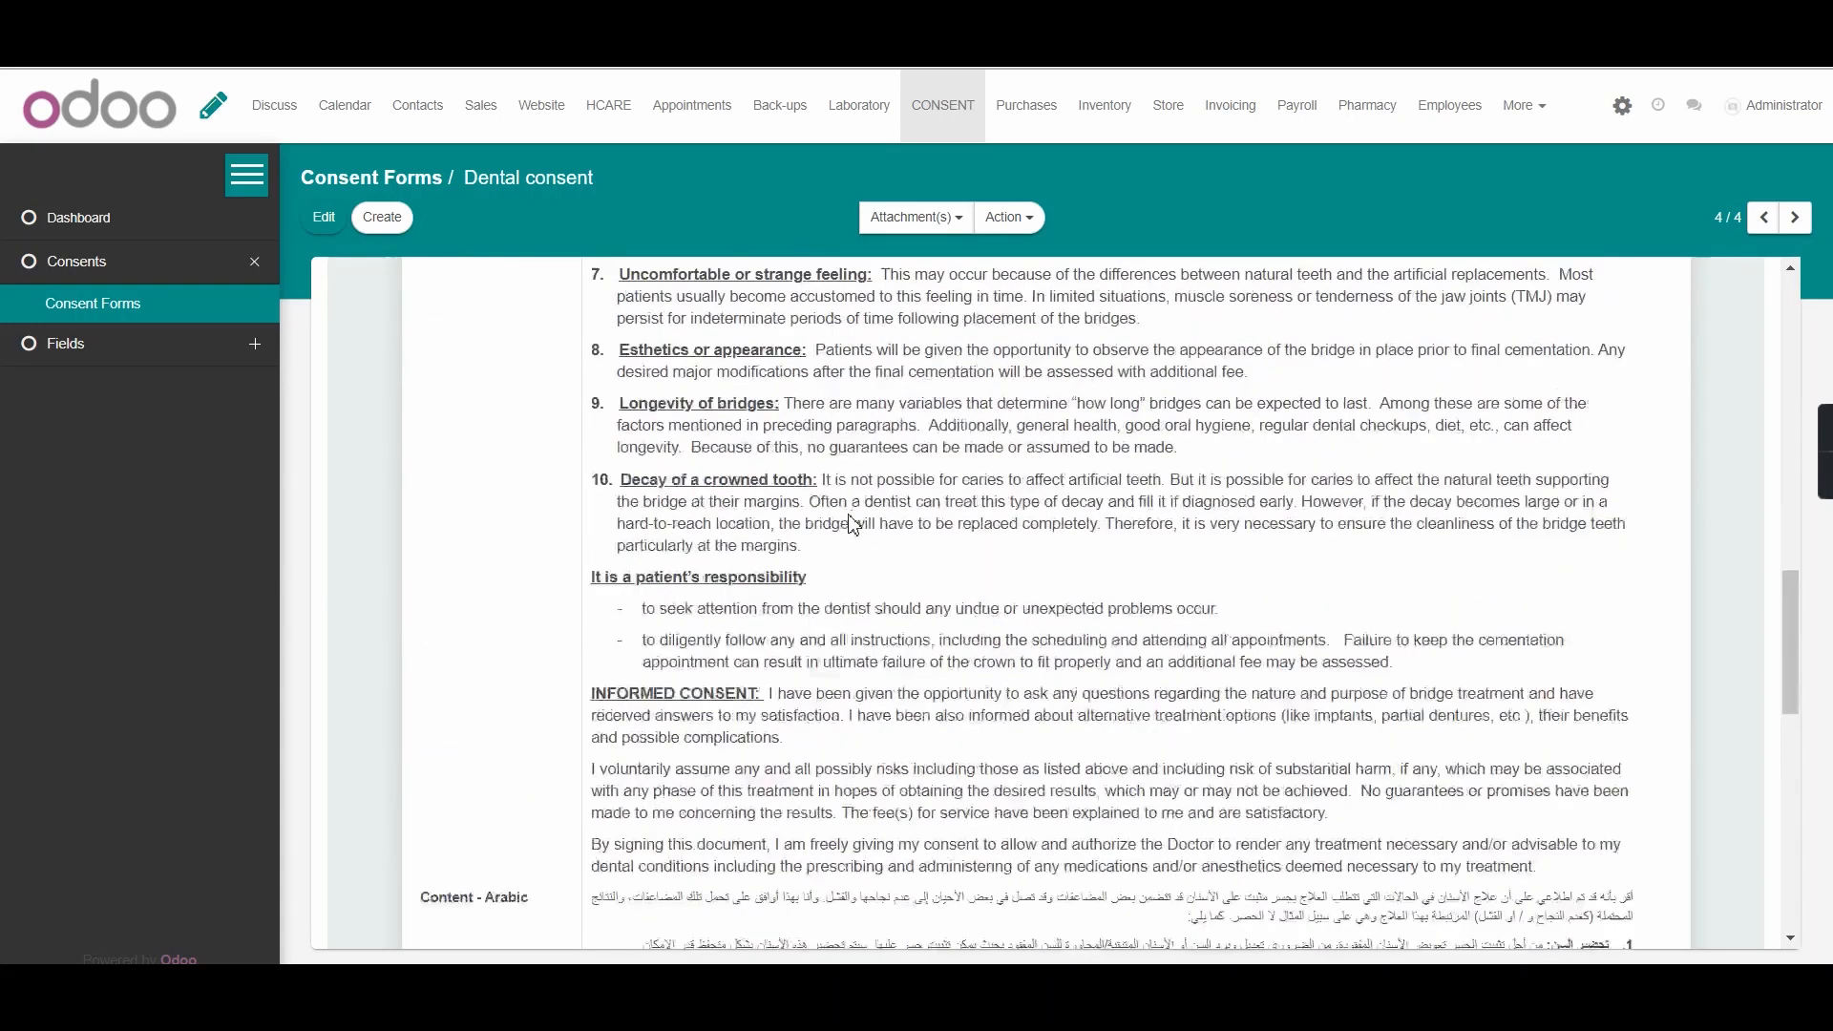
scroll(801, 760, up, 20)
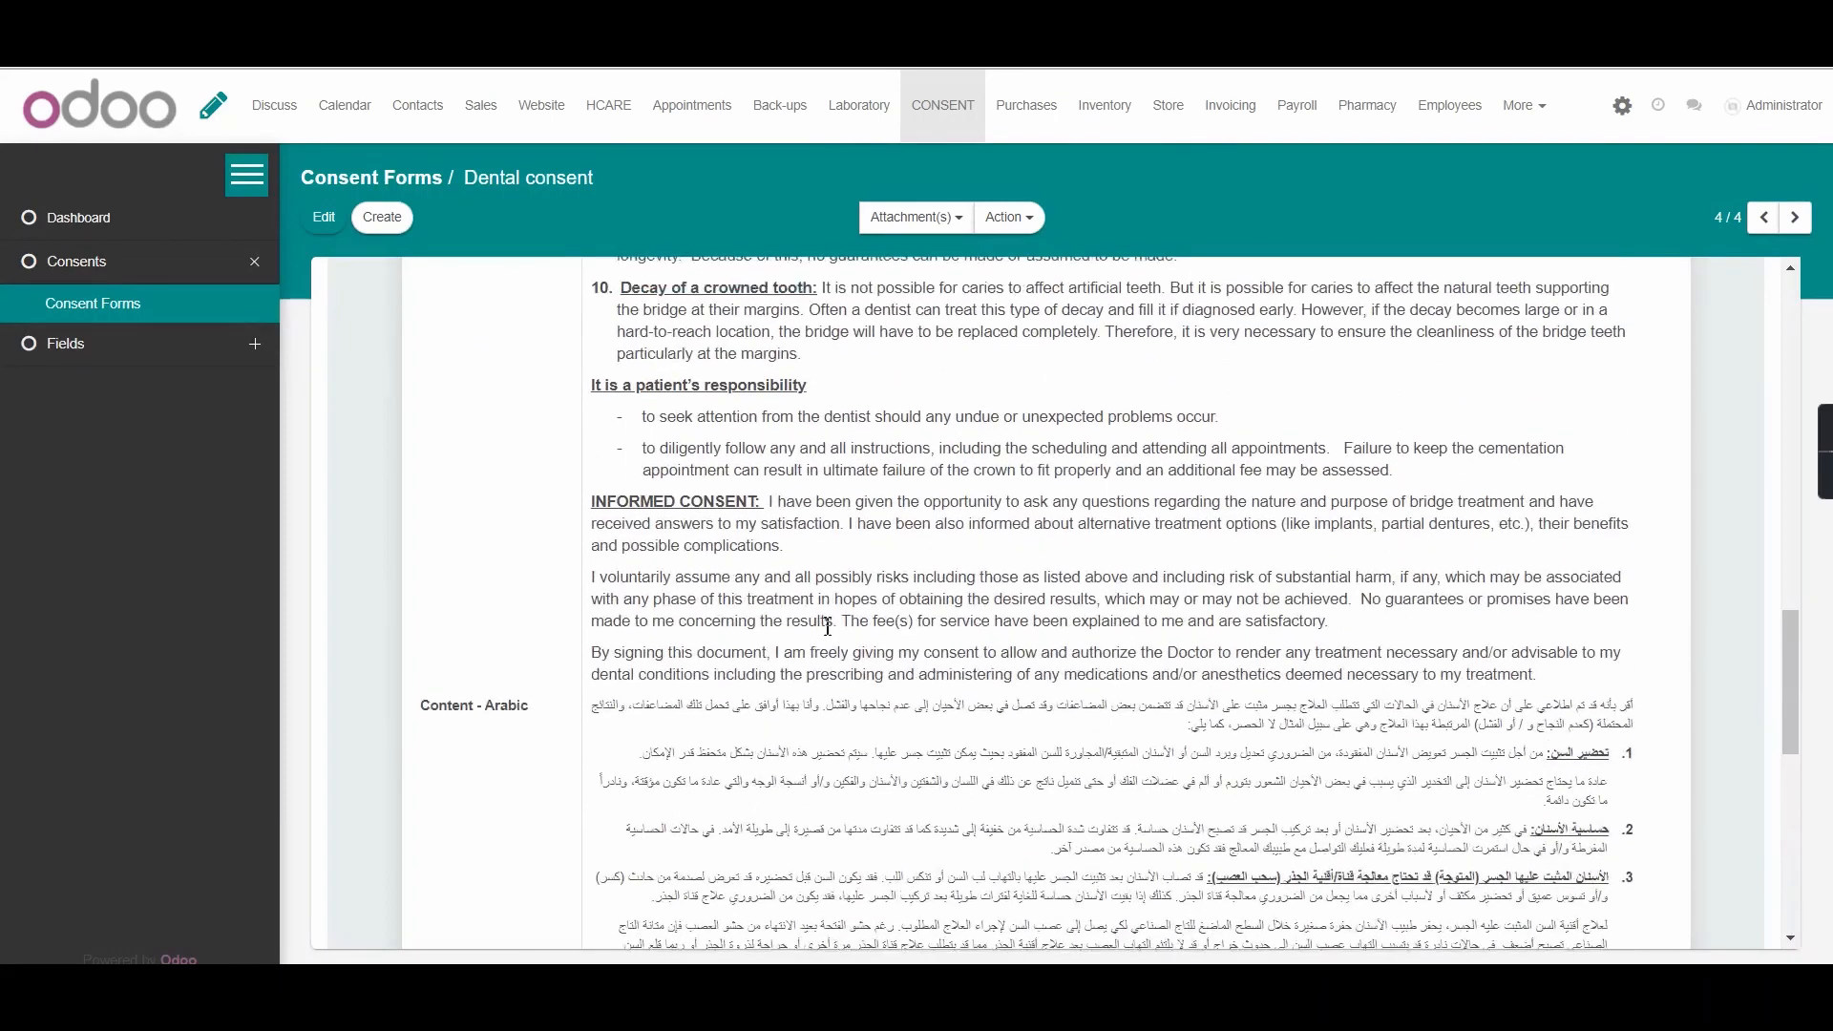
scroll(795, 670, down, 10)
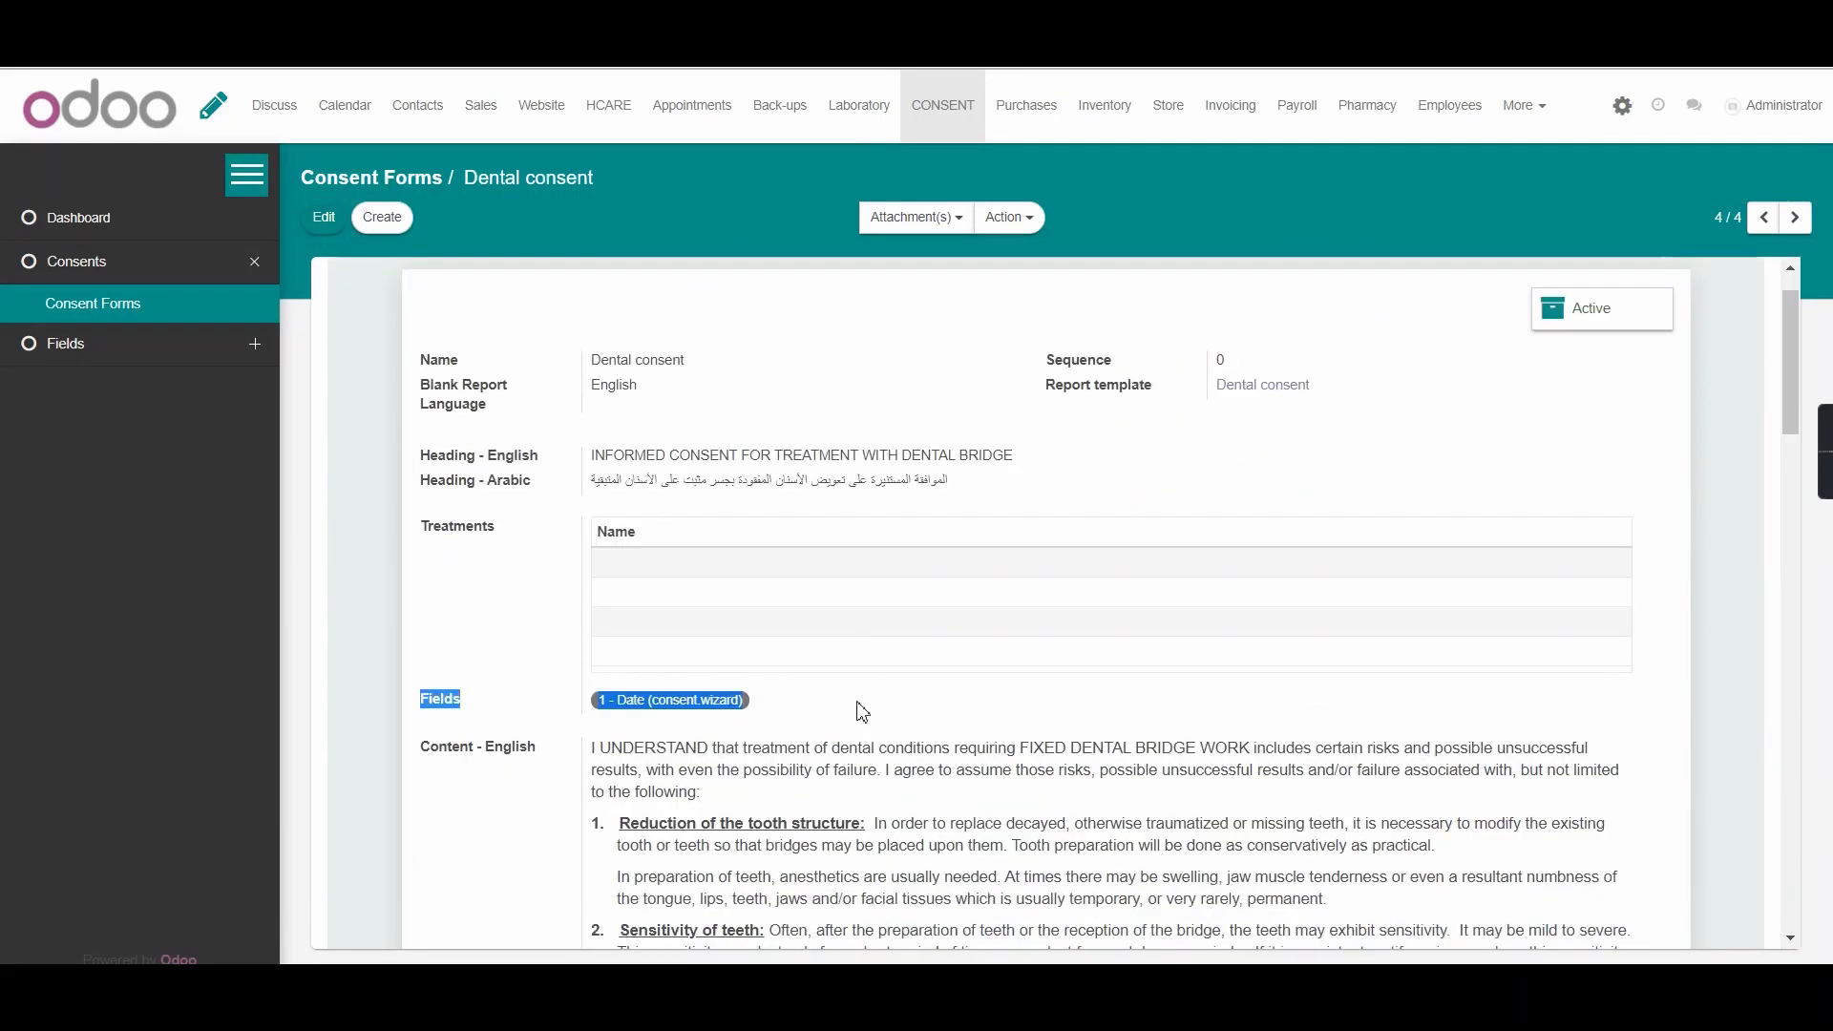
scroll(794, 670, up, 10)
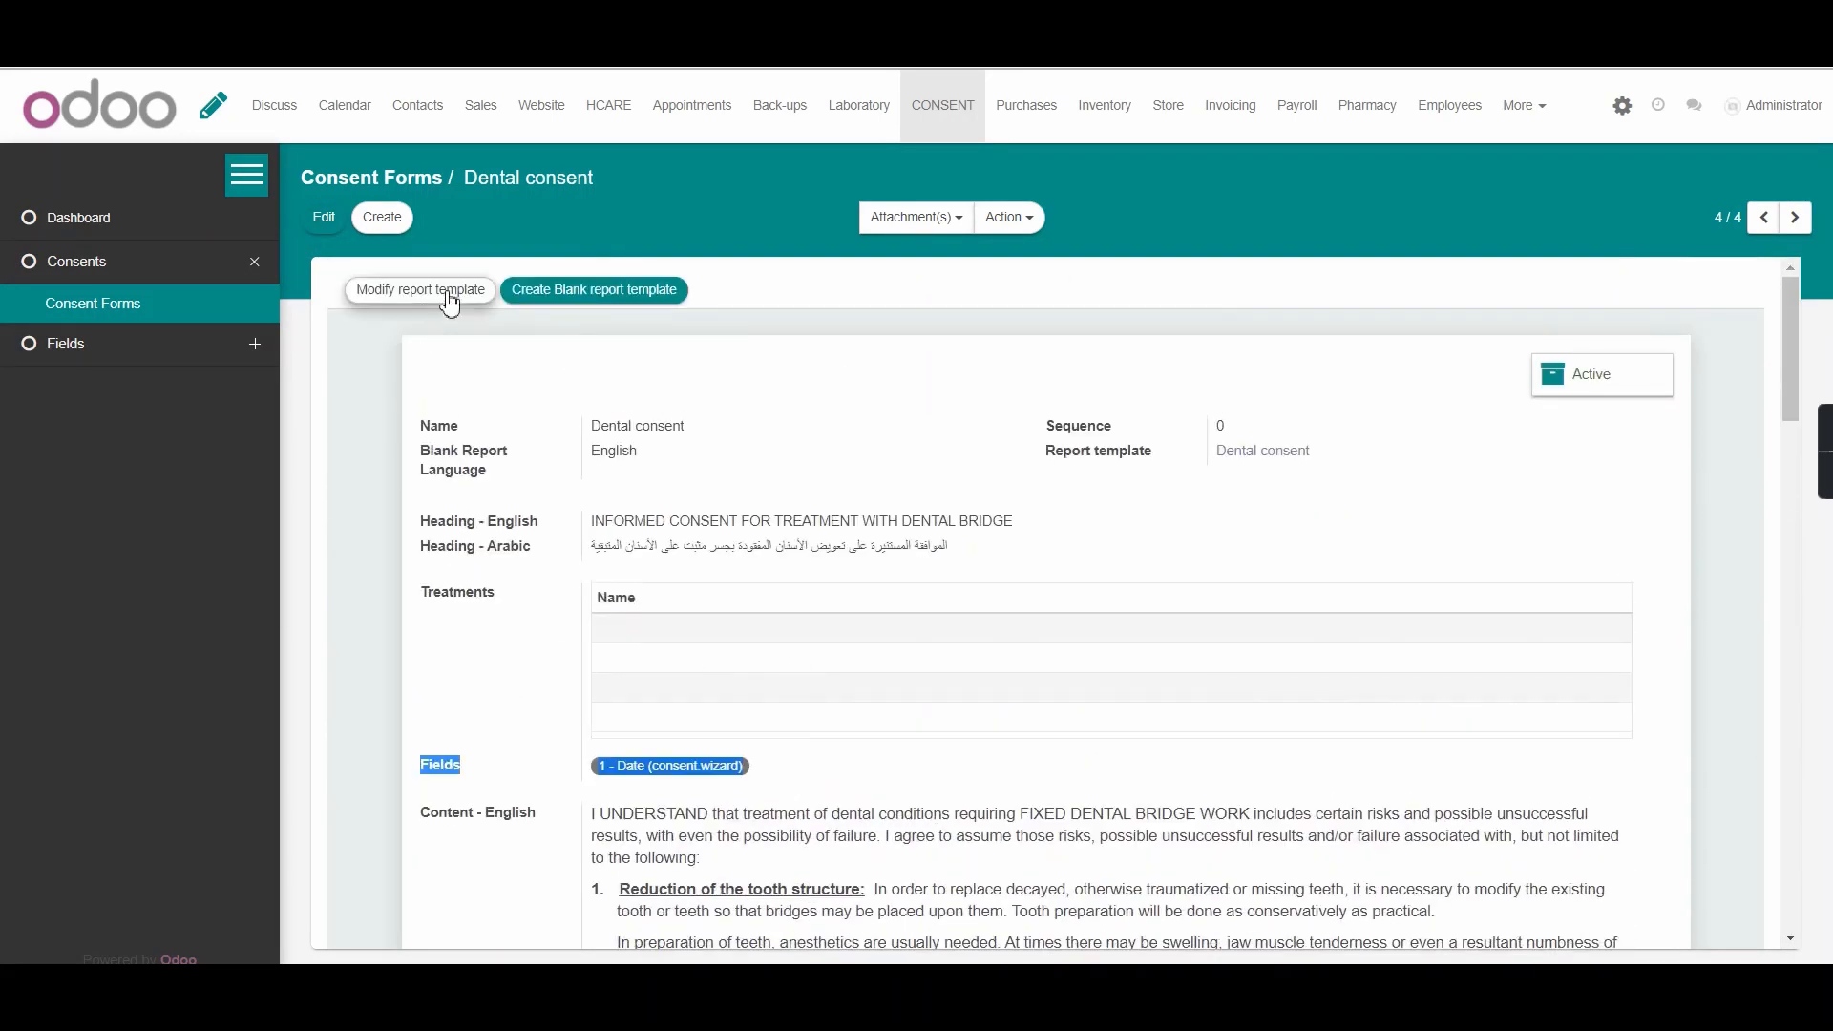
scroll(757, 637, down, 15)
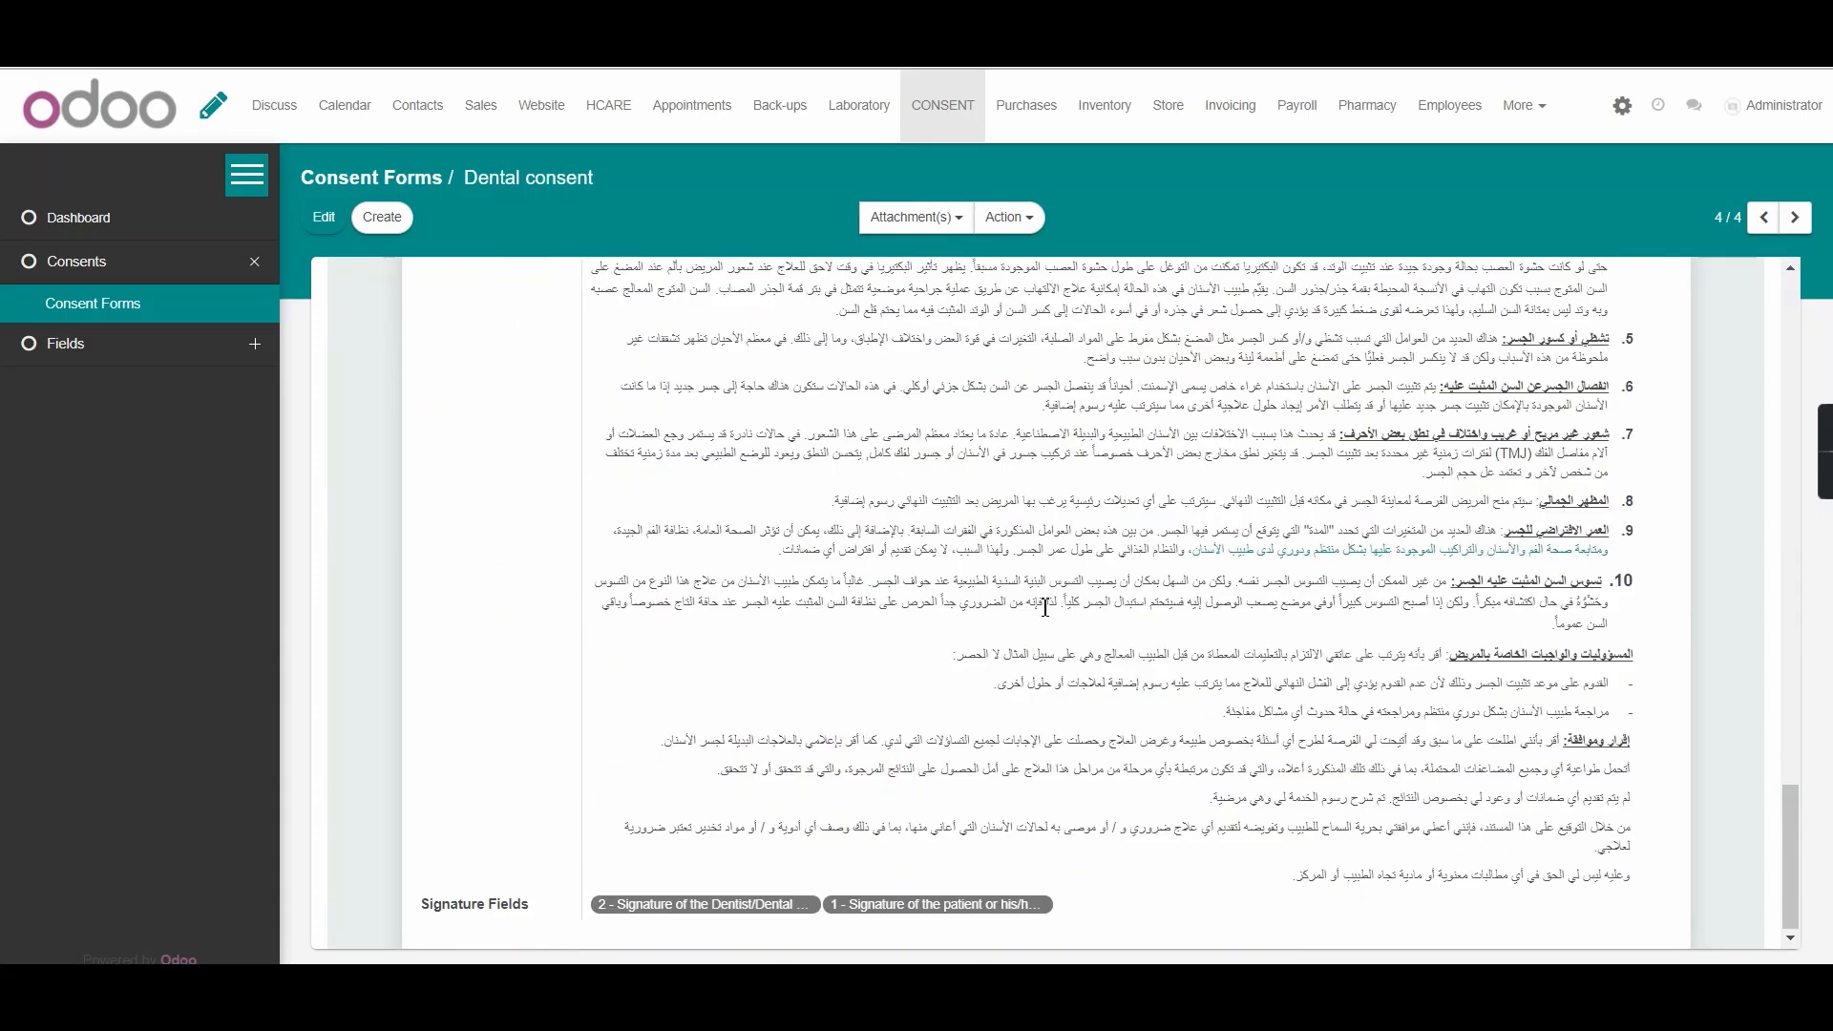
scroll(1047, 635, up, 15)
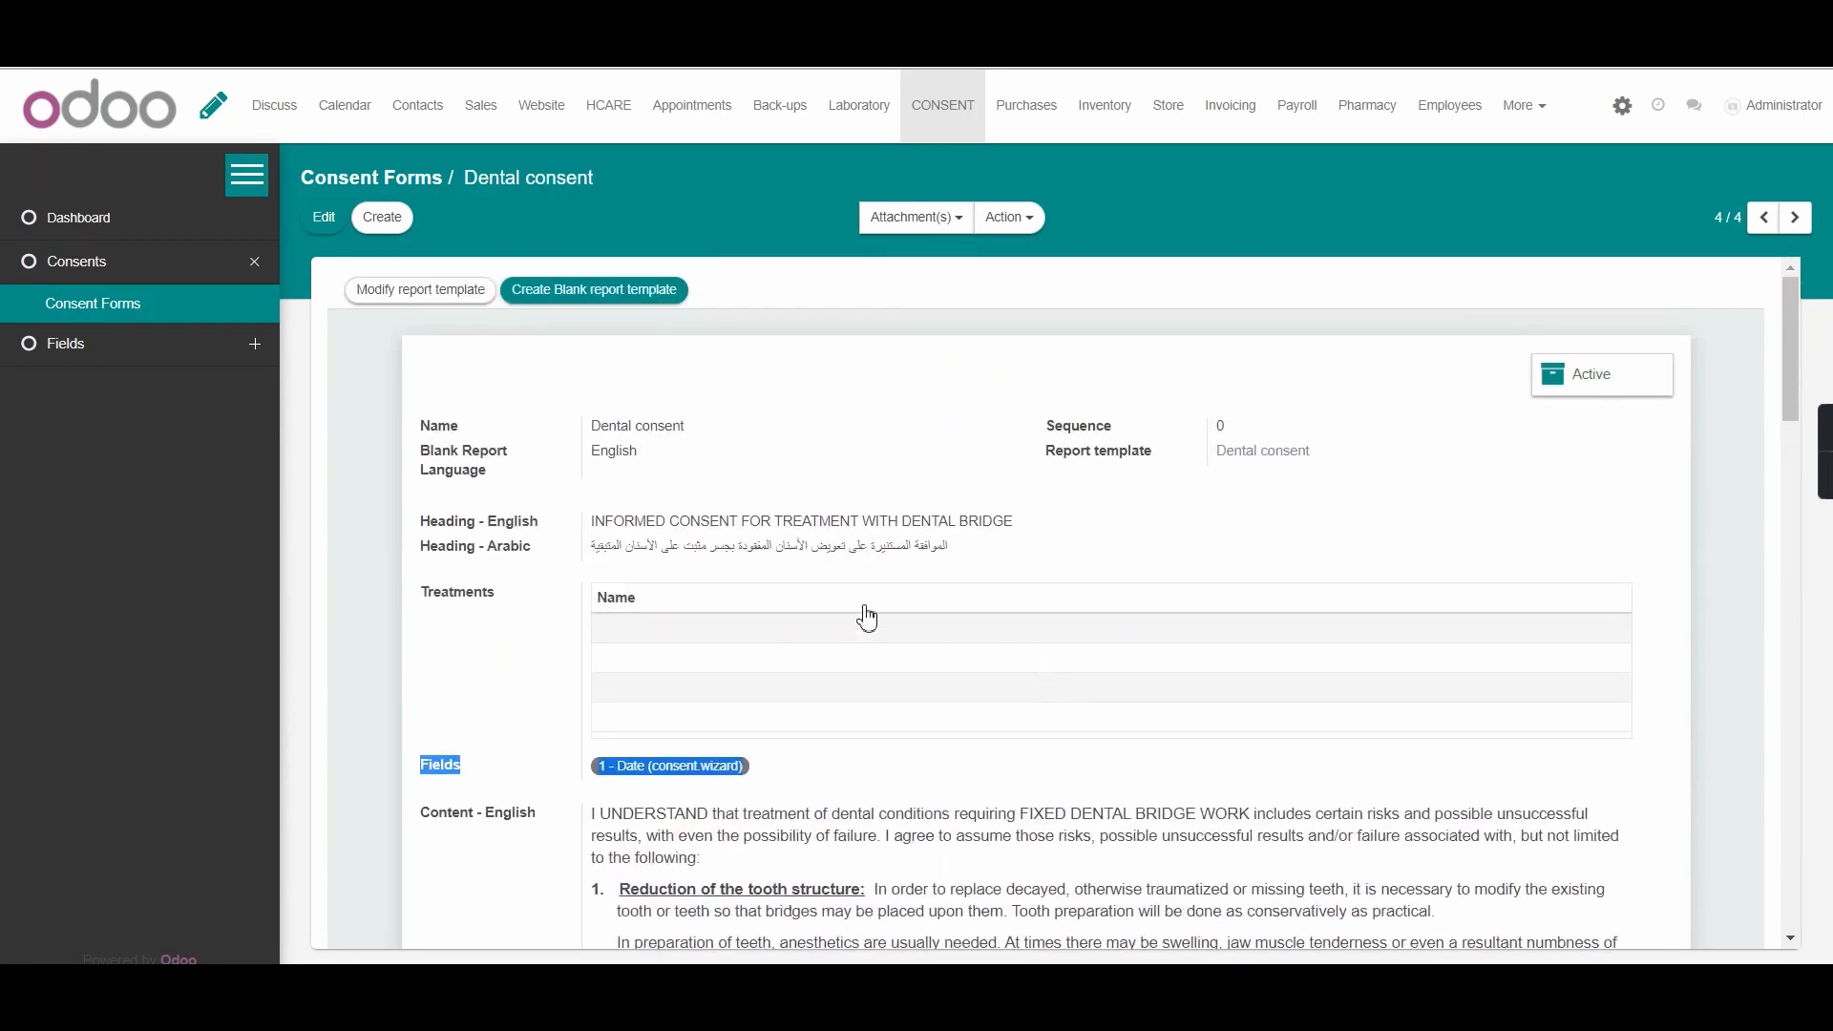
Step: Return to the consent forms list and create a consent from Dental consent, with the third listed patient and Doctor 3
click(377, 188)
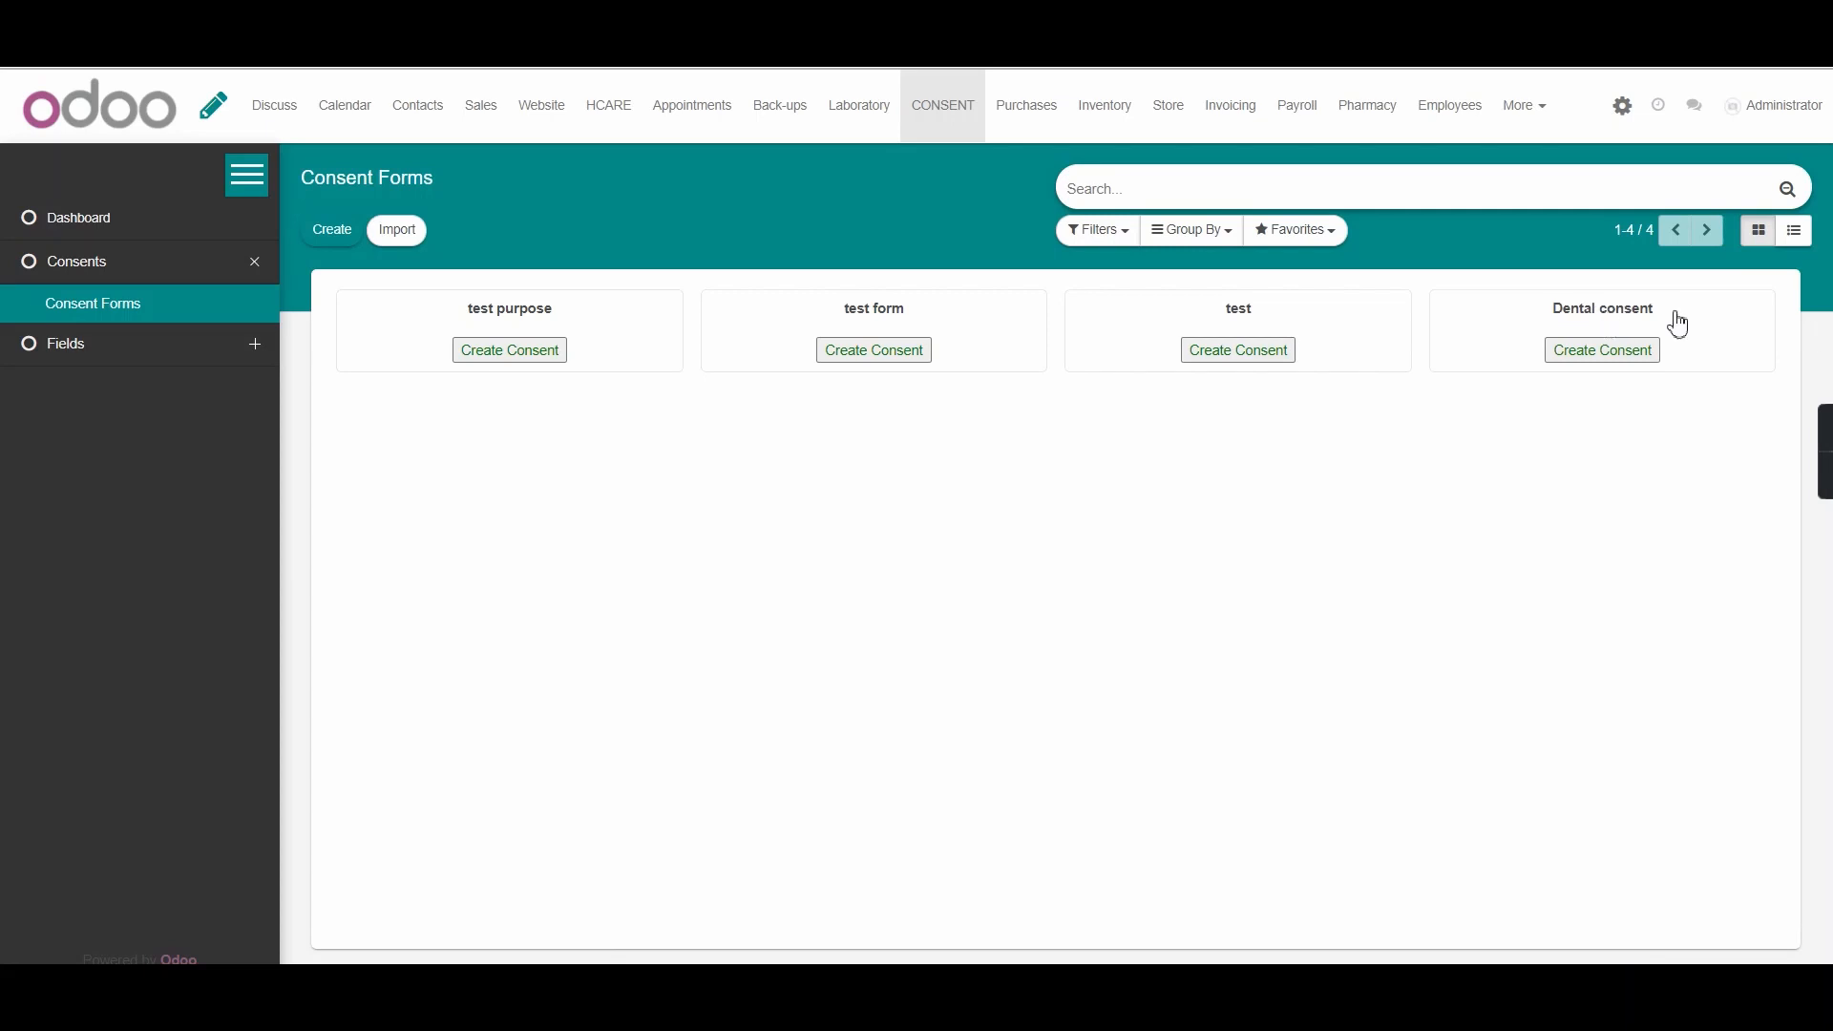
click(1612, 355)
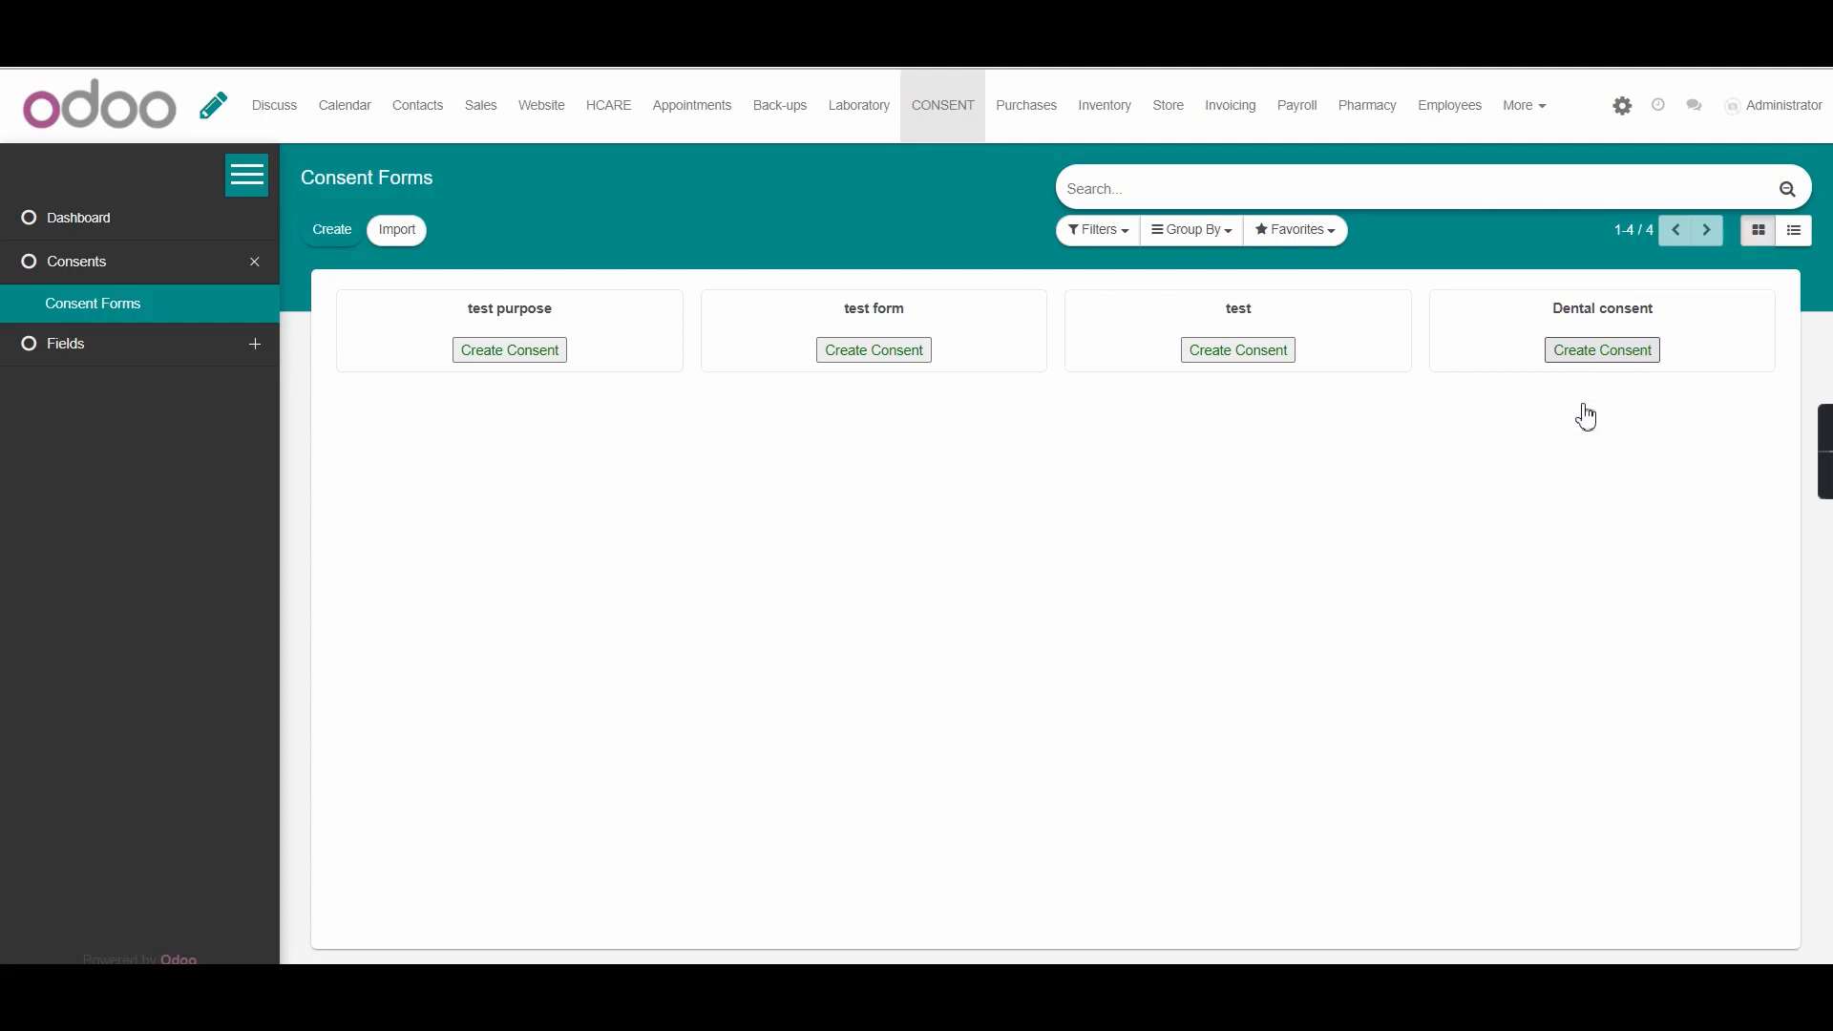
click(1590, 366)
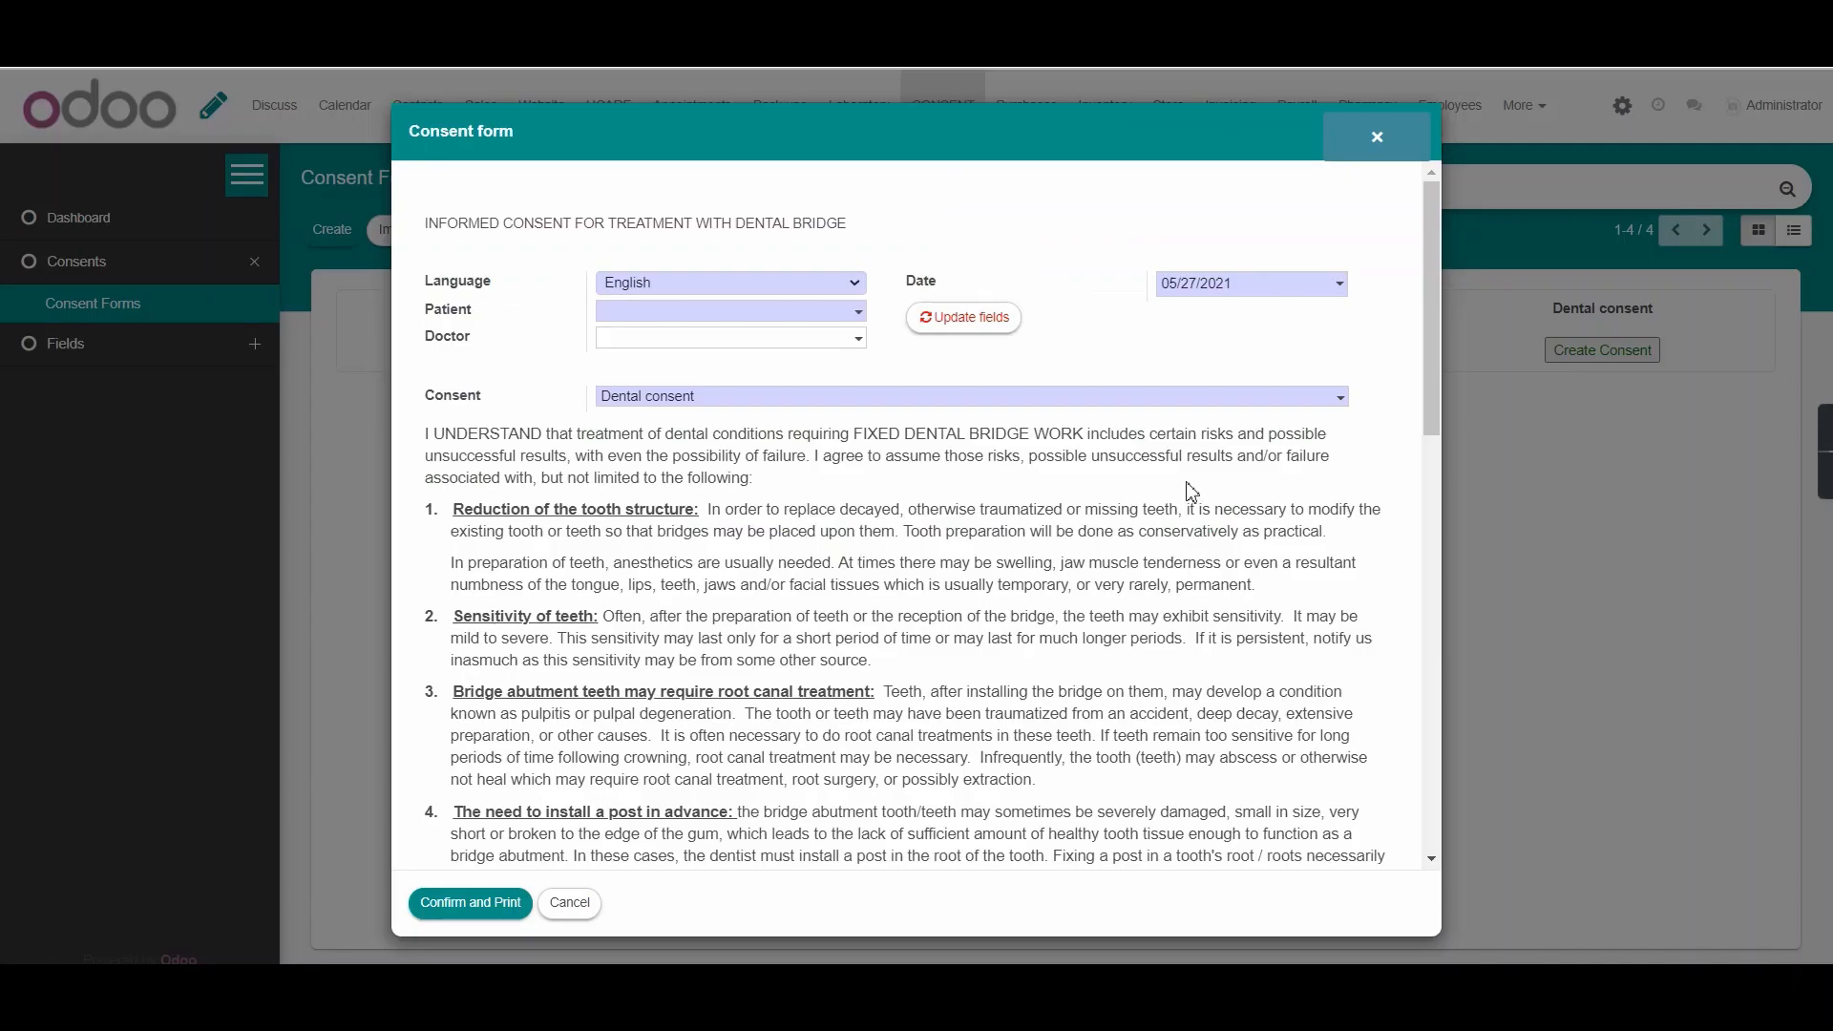
click(716, 310)
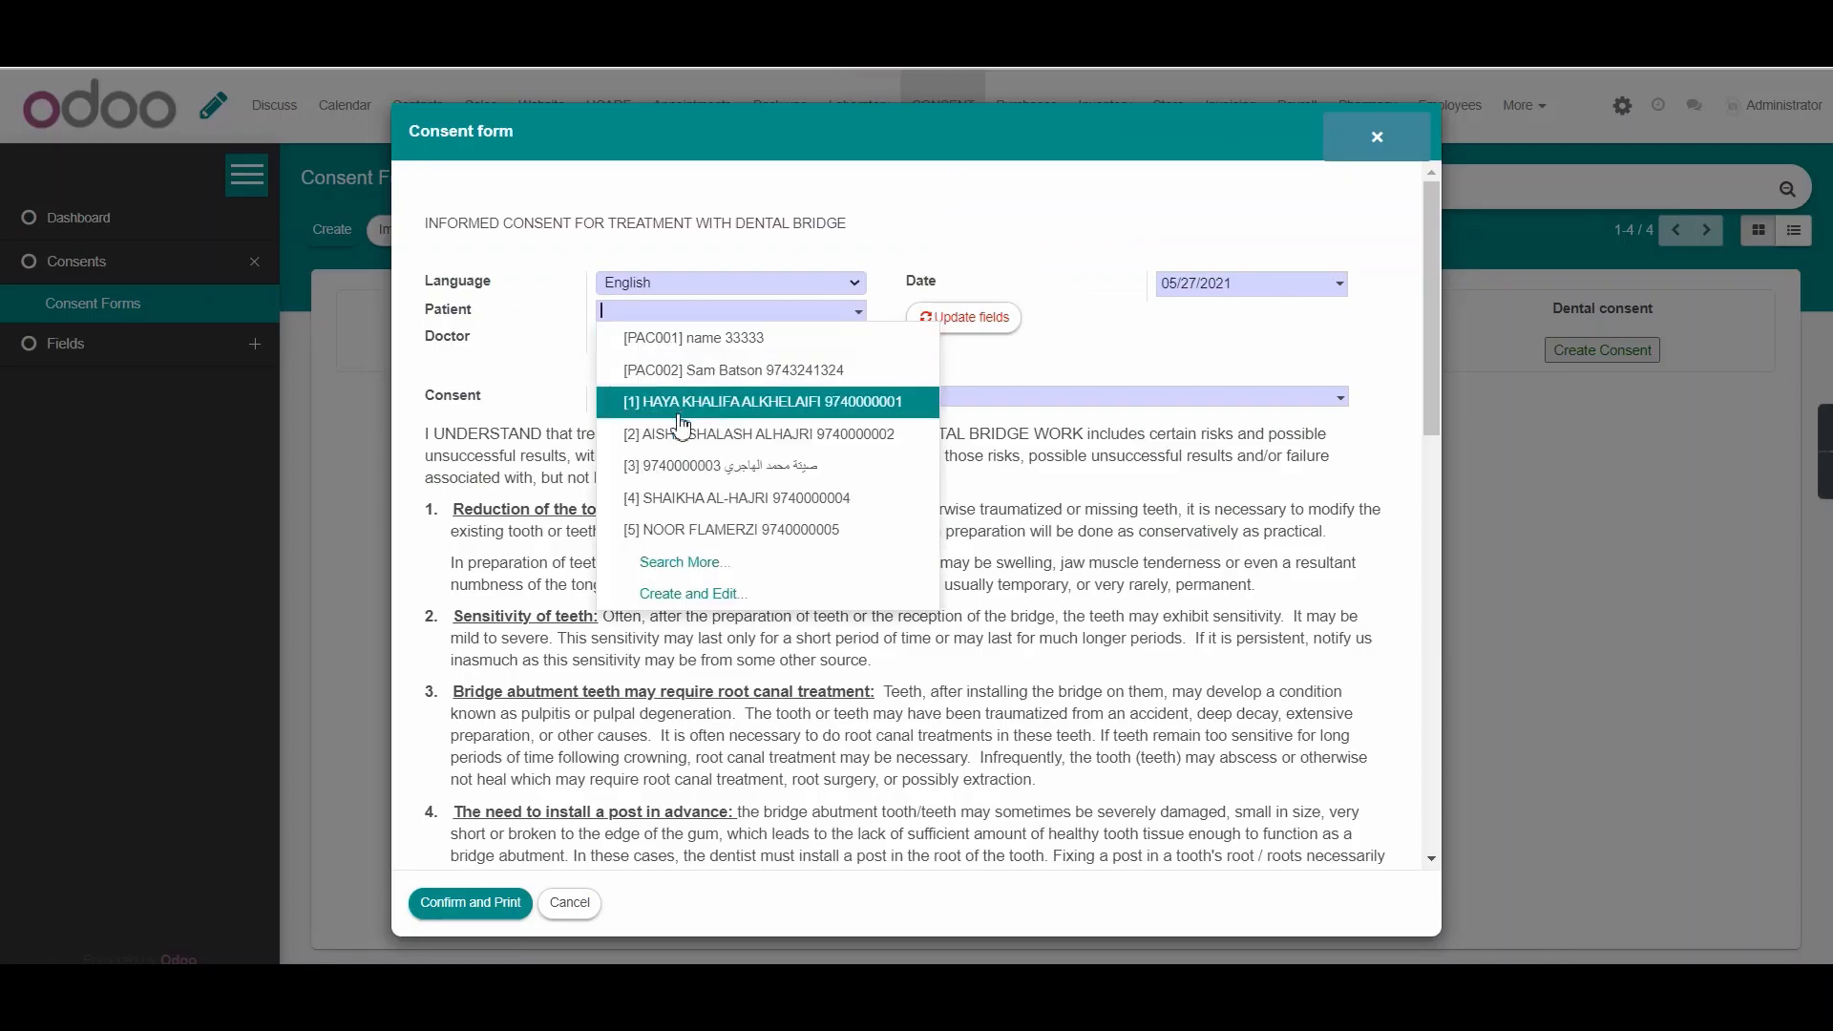
click(718, 401)
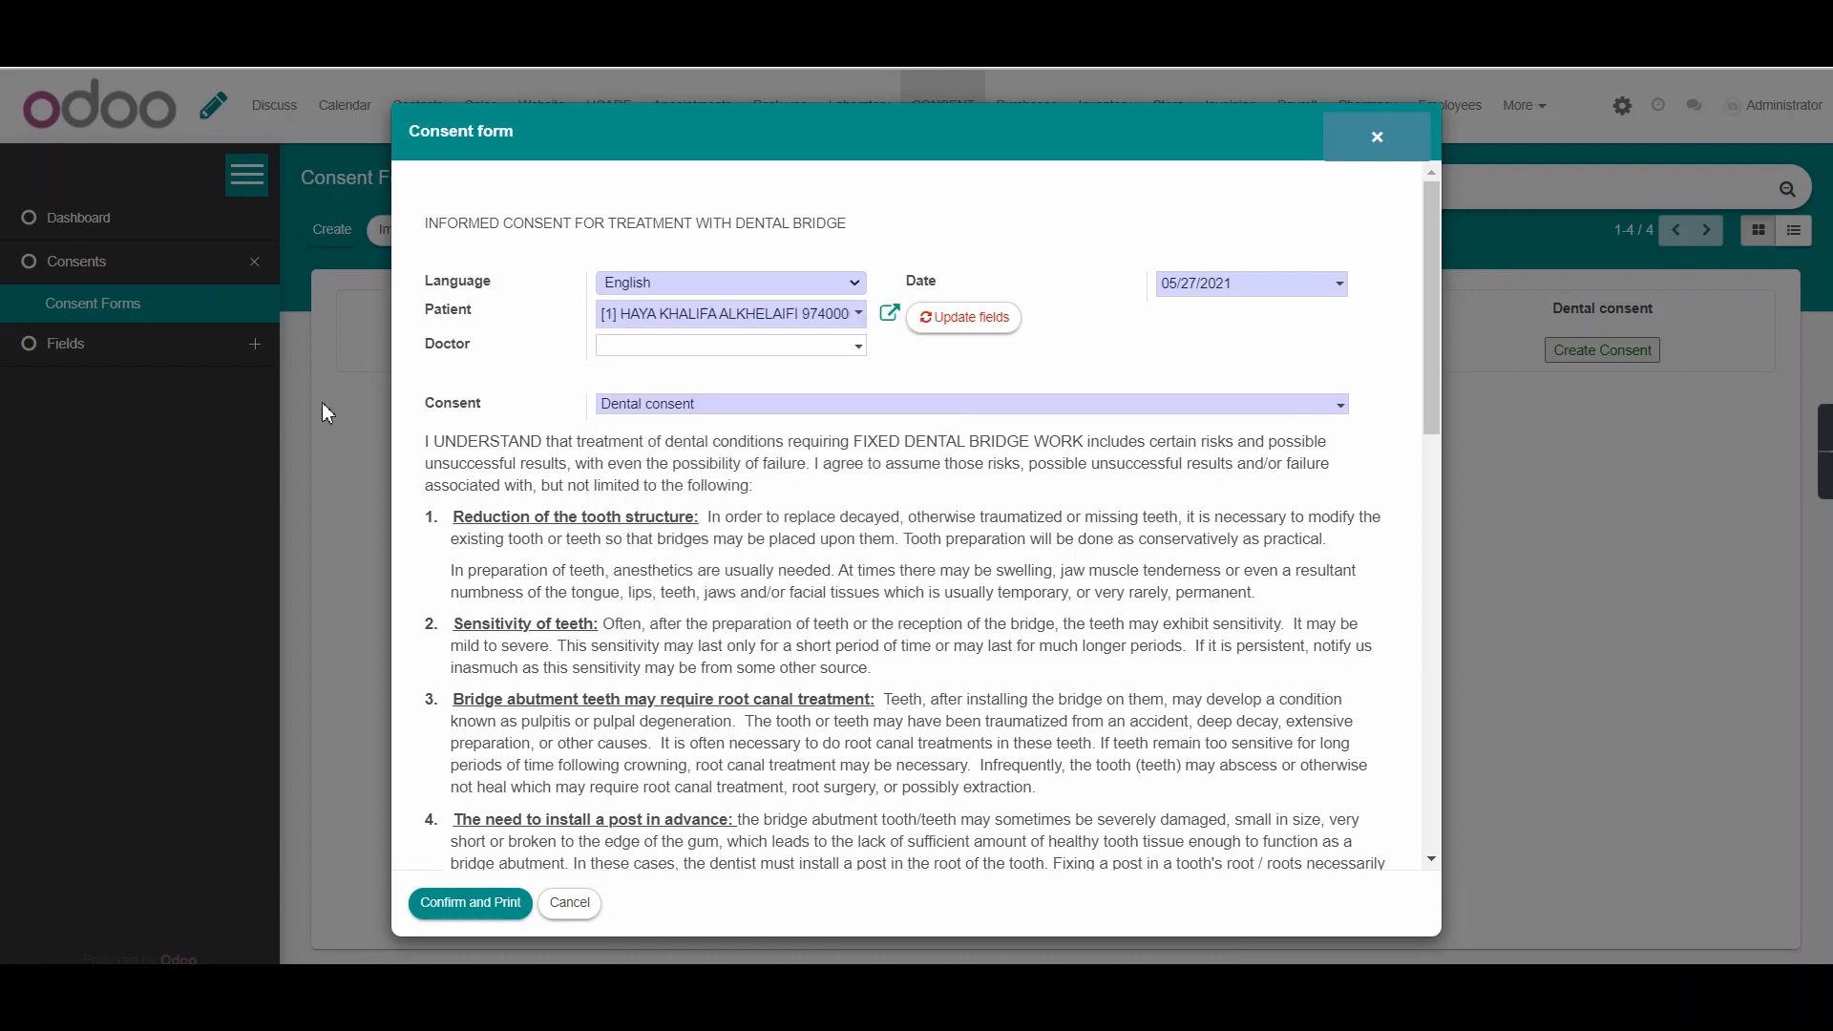
click(766, 351)
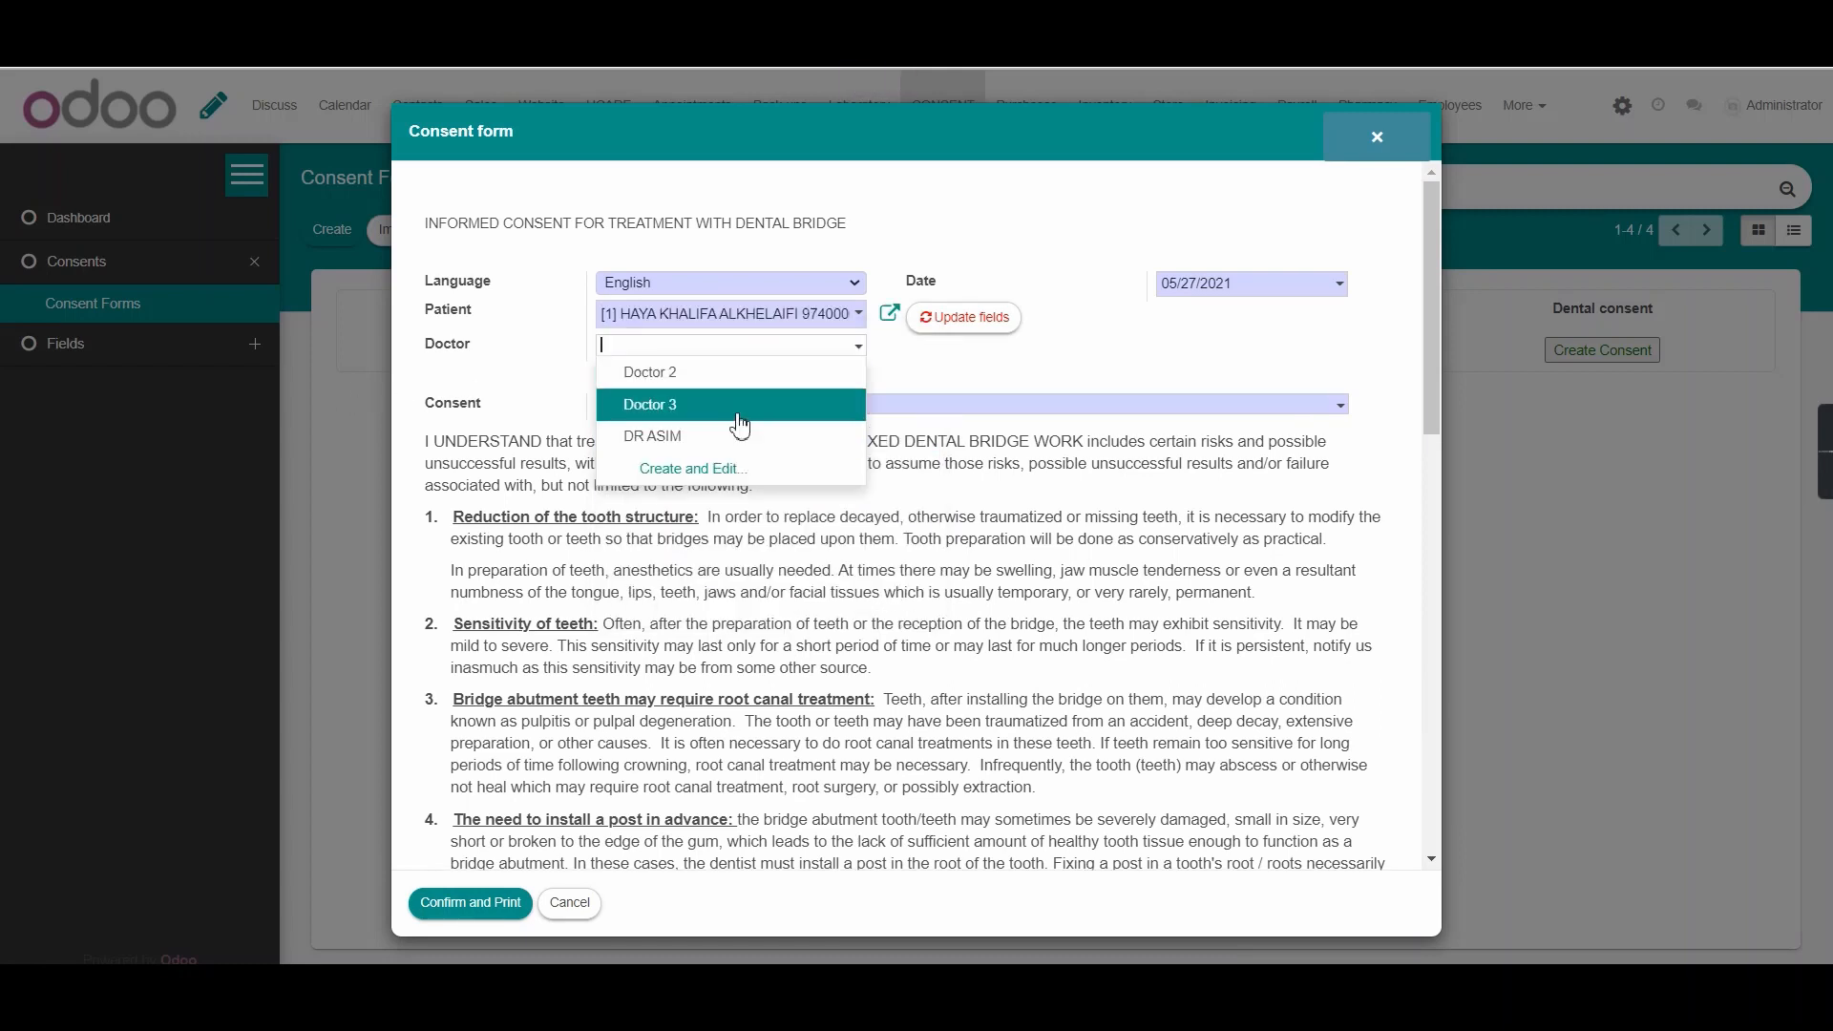
click(730, 405)
Step: Look through the English consent text and update the new consent's fields
scroll(1036, 348, down, 15)
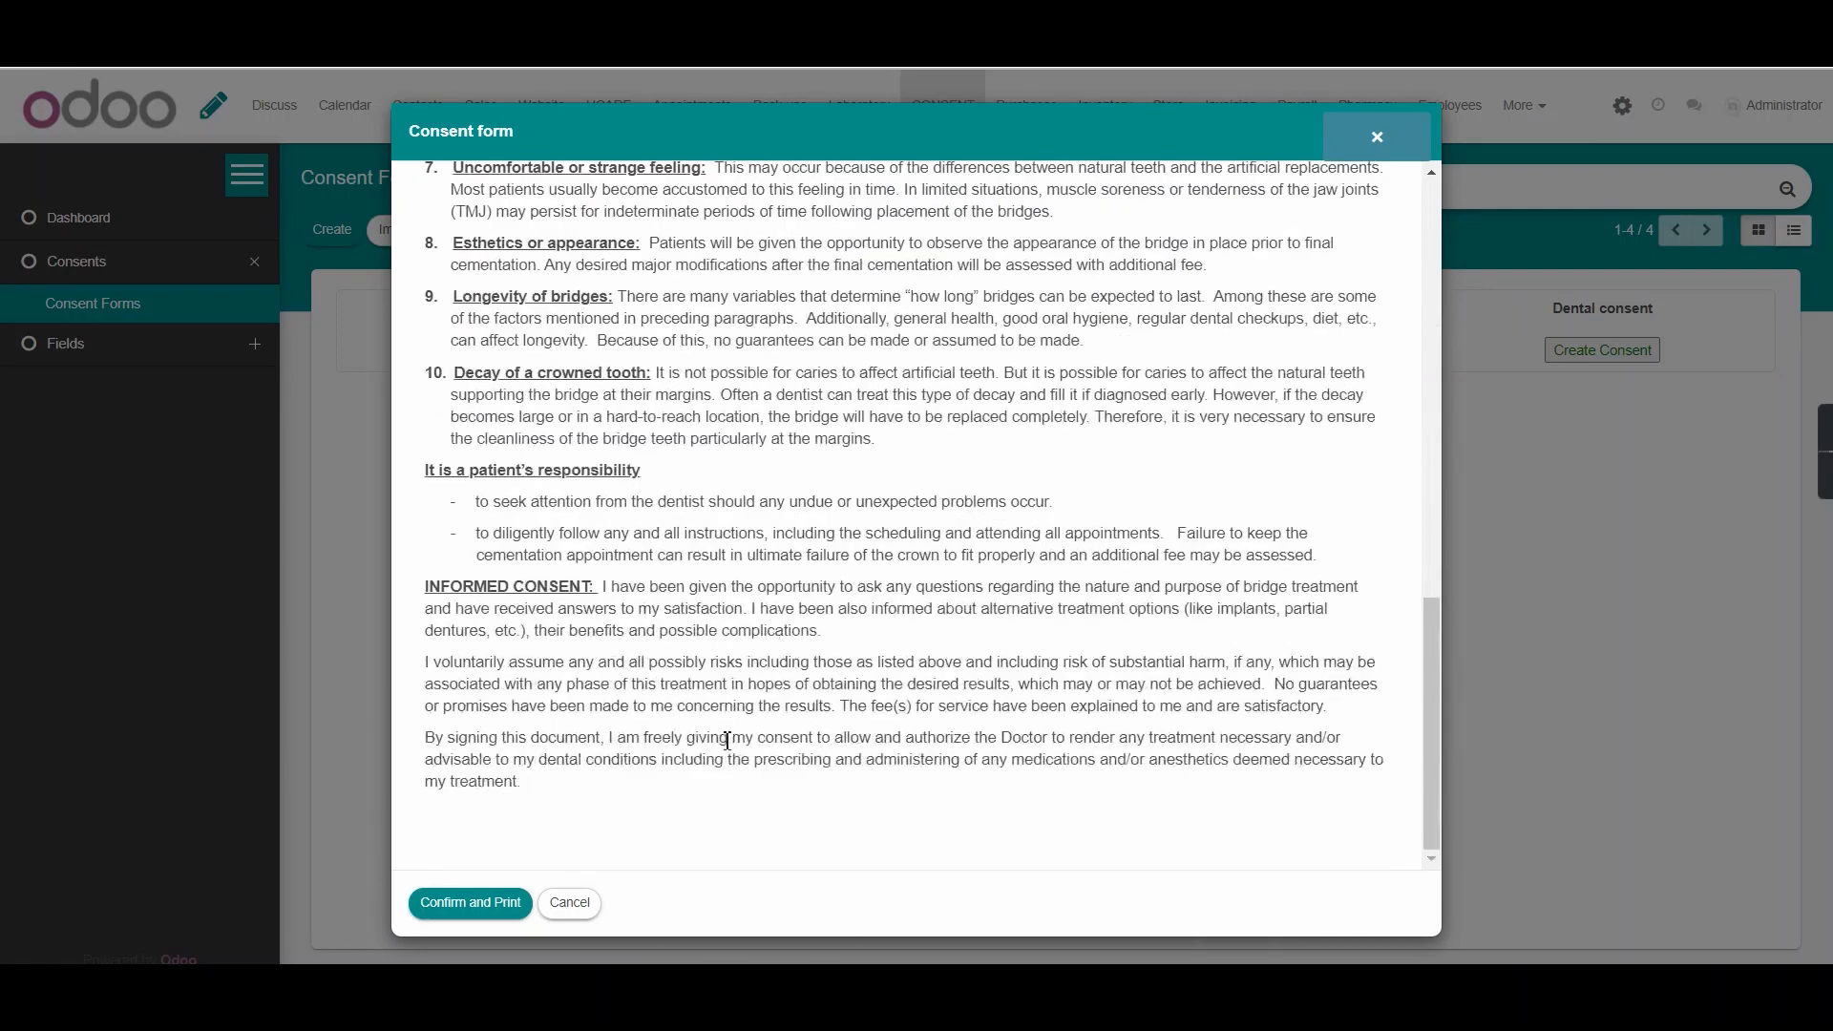
scroll(485, 783, up, 15)
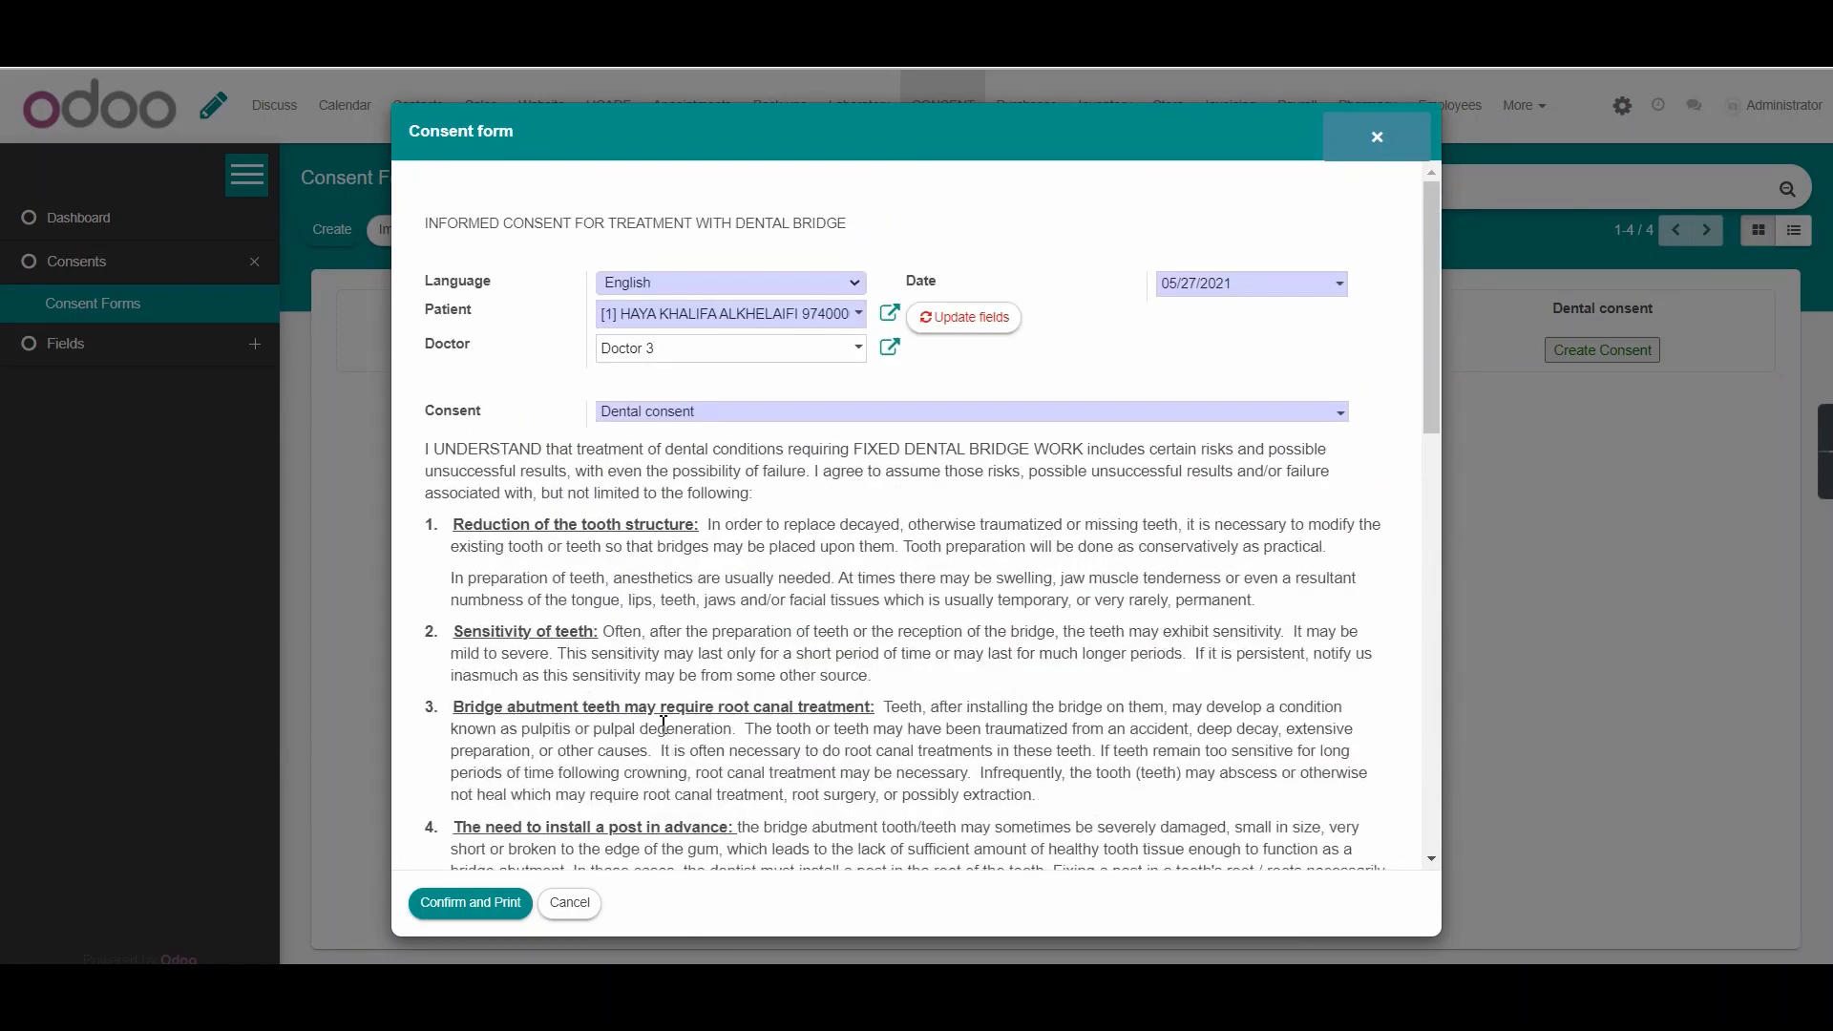
scroll(754, 601, down, 8)
scroll(754, 602, down, 5)
scroll(754, 621, up, 15)
scroll(1297, 435, down, 15)
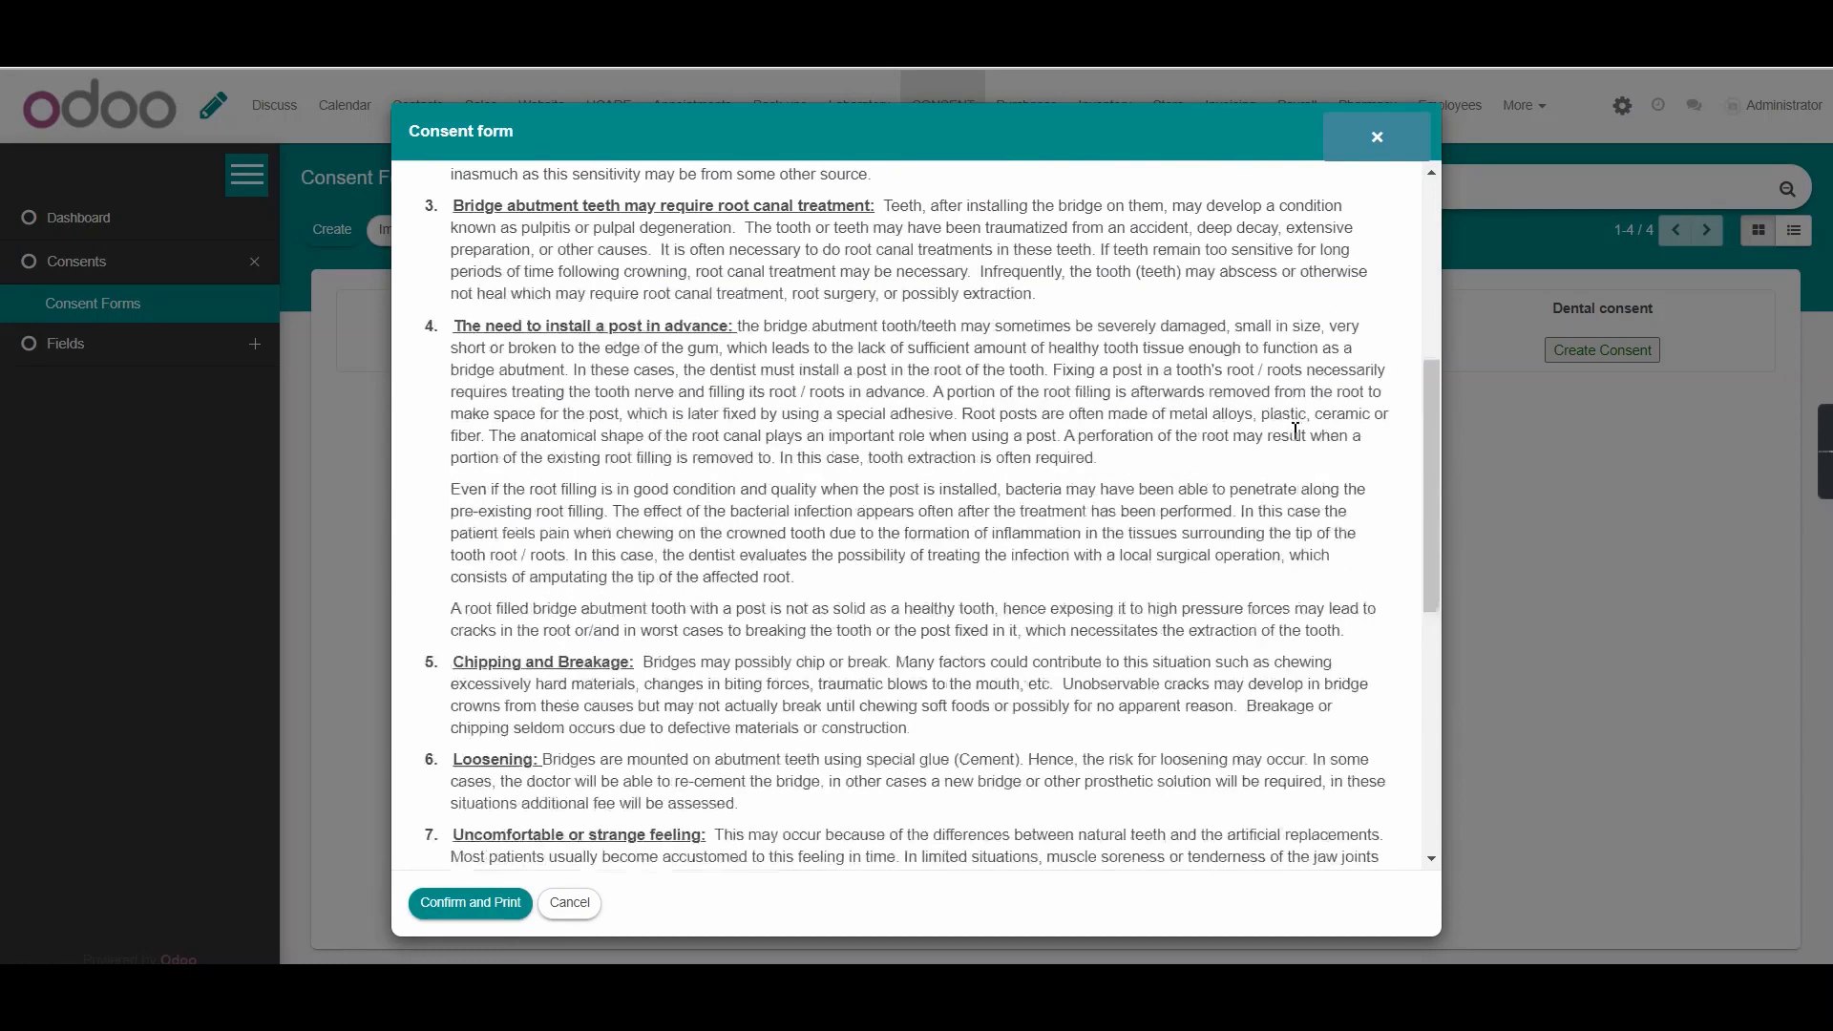
scroll(486, 716, up, 15)
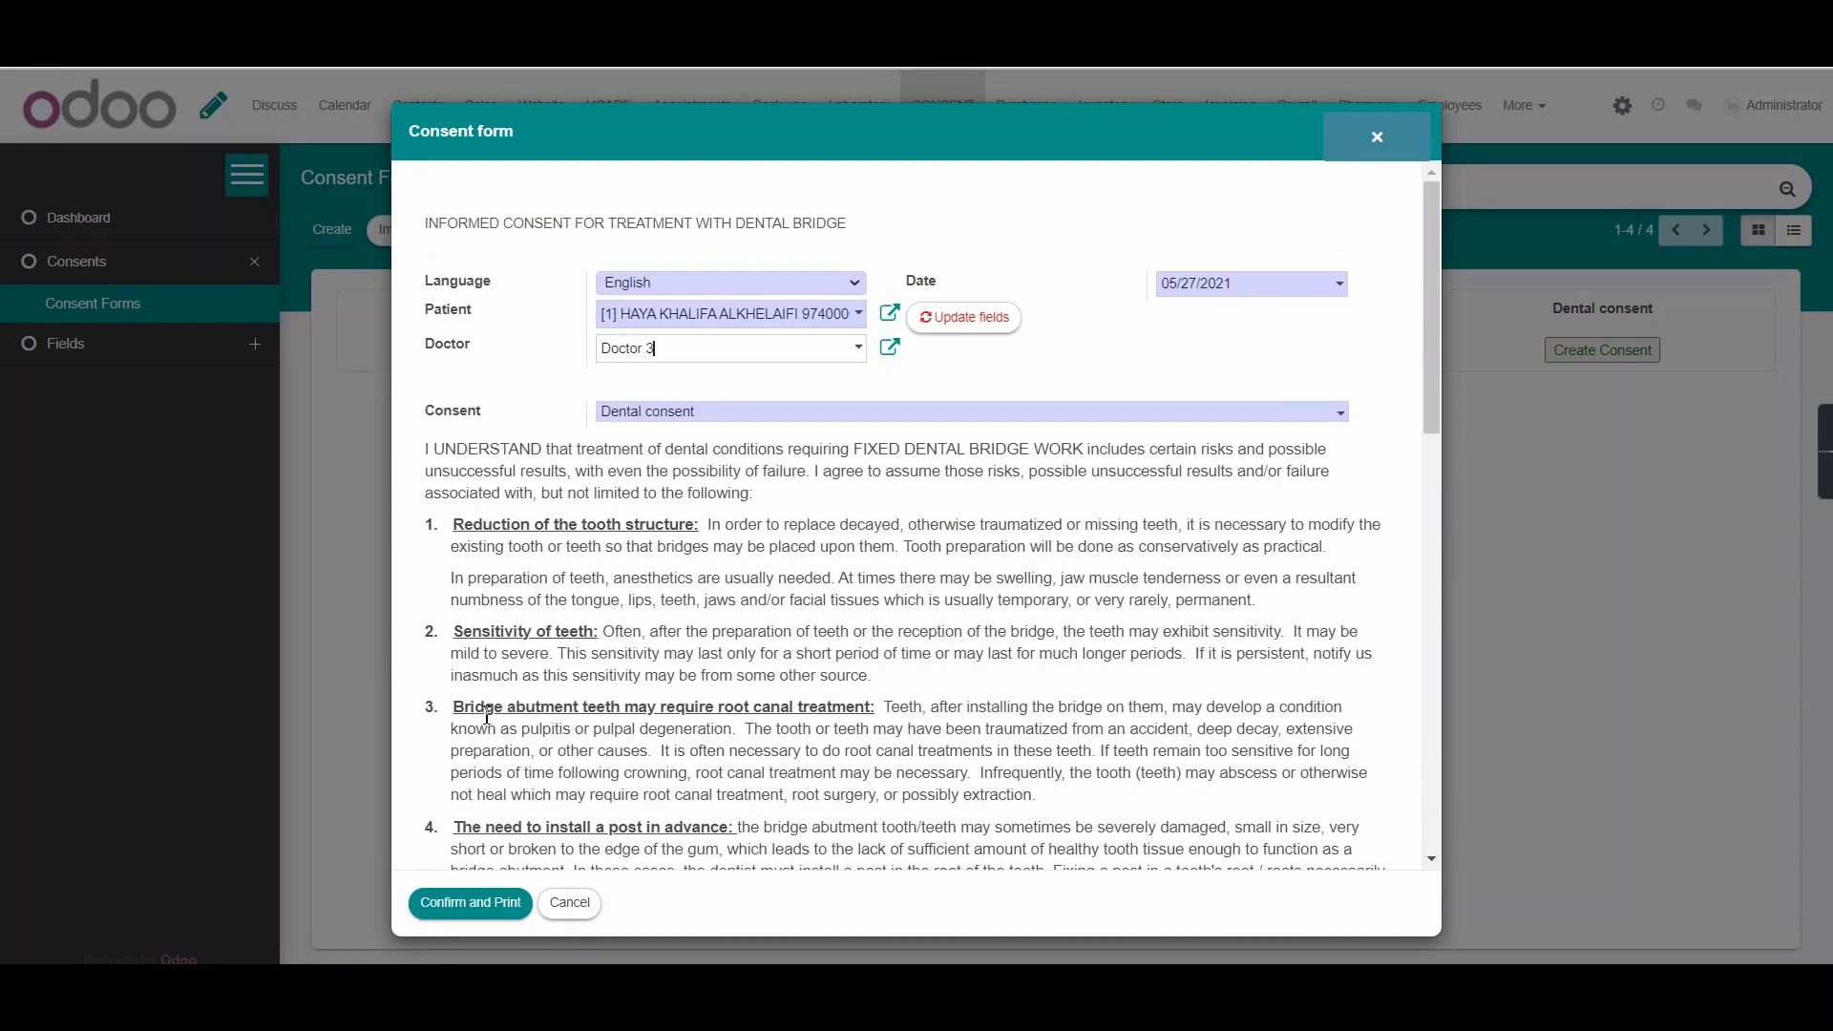
click(950, 329)
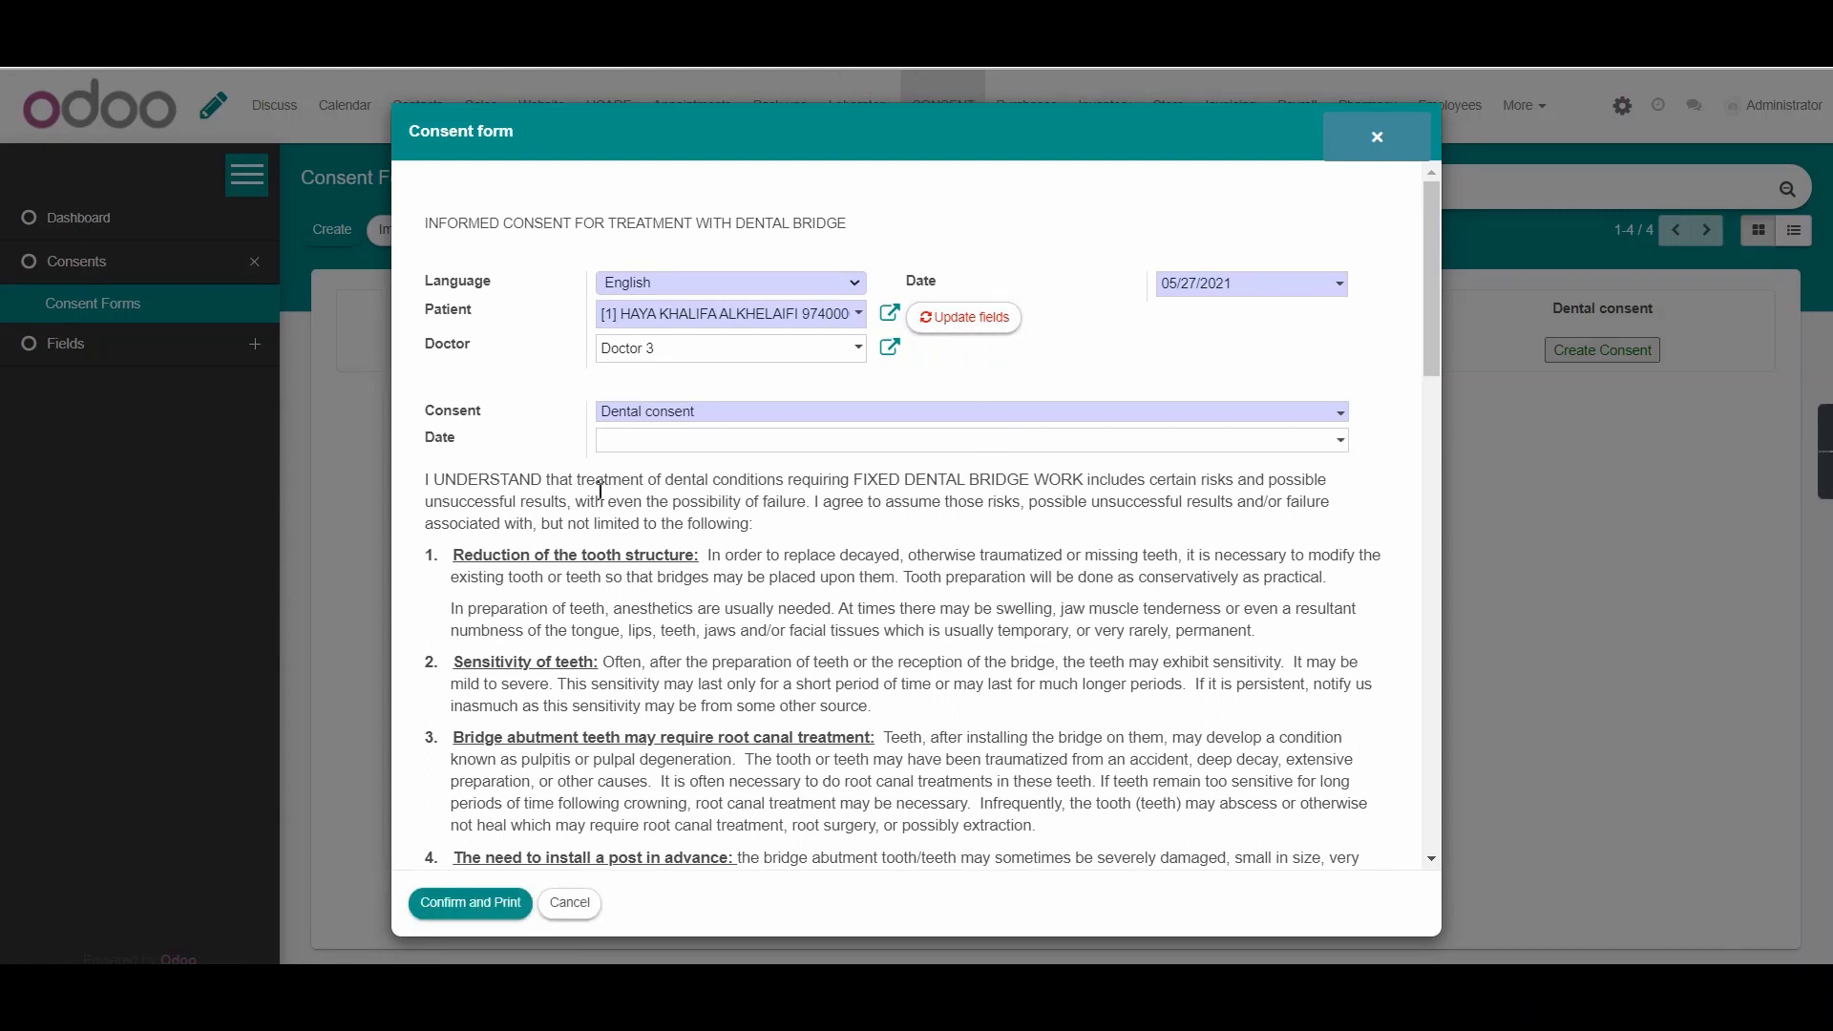
Step: Examine the Date field and the patient and dentist signature fields in the consent, and open the Date field's calendar
drag(486, 439, 417, 436)
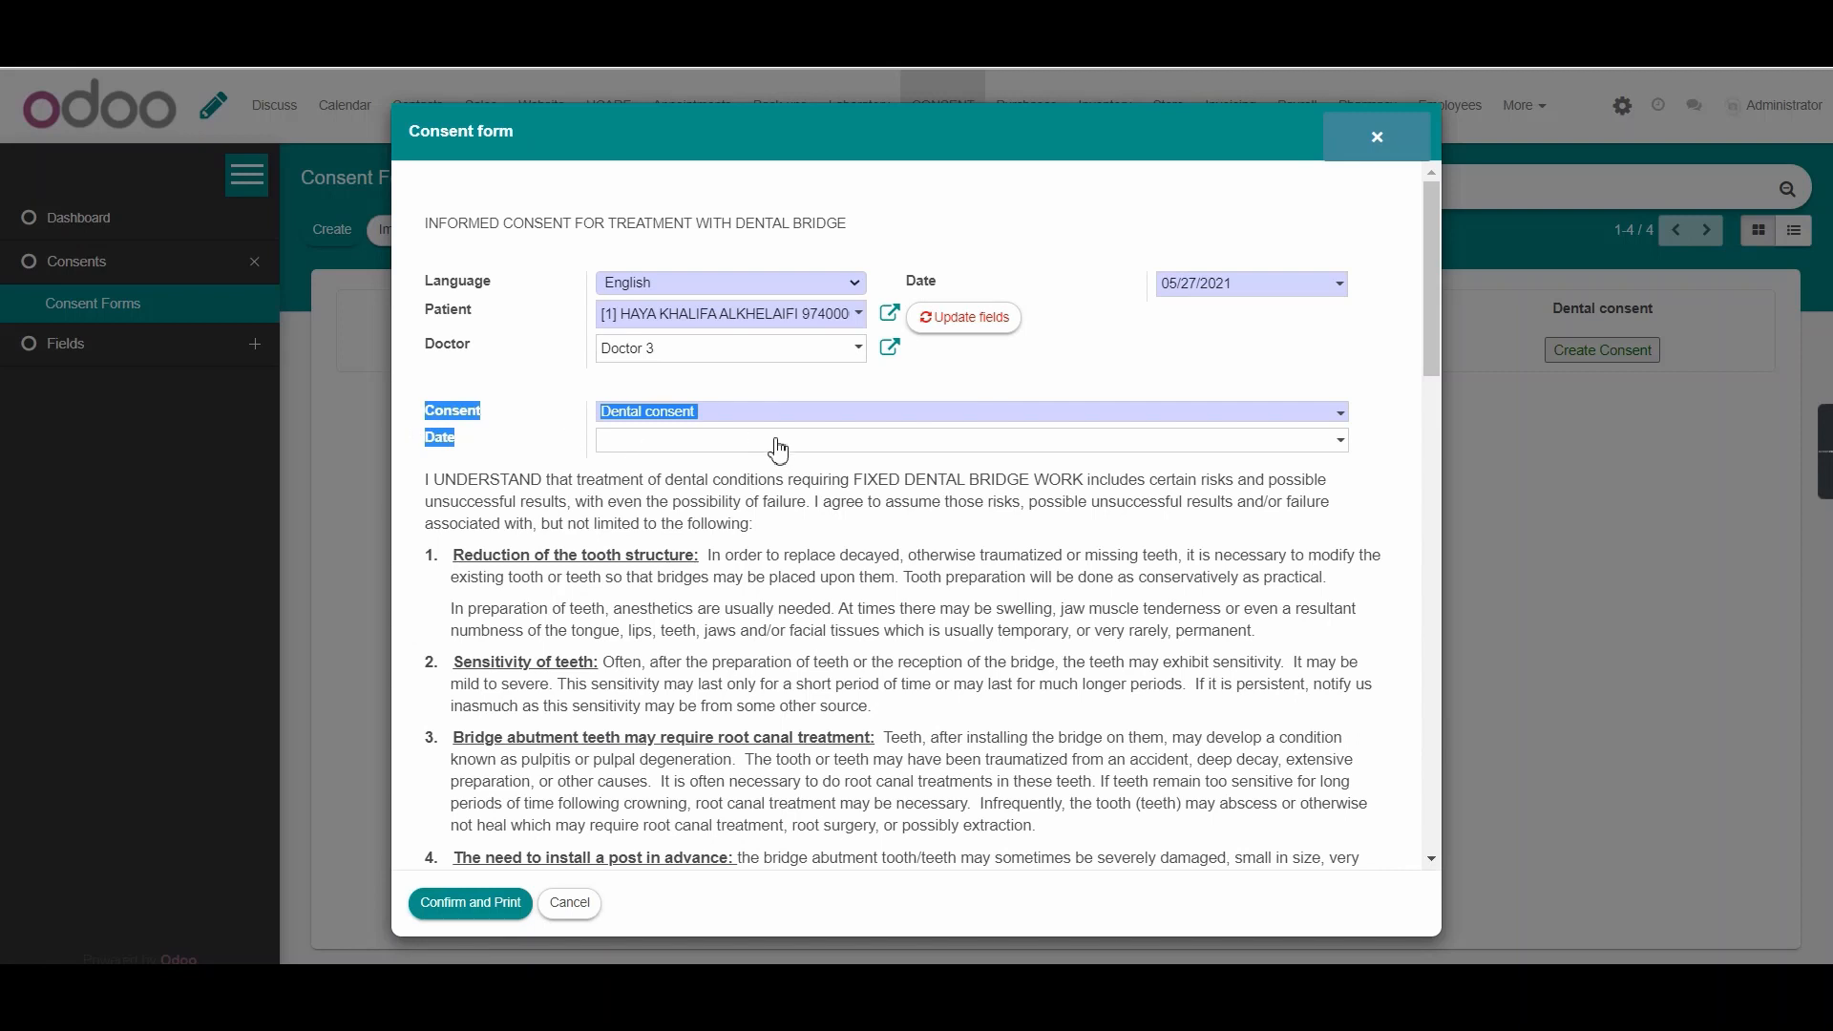
scroll(834, 472, down, 1)
scroll(835, 473, down, 15)
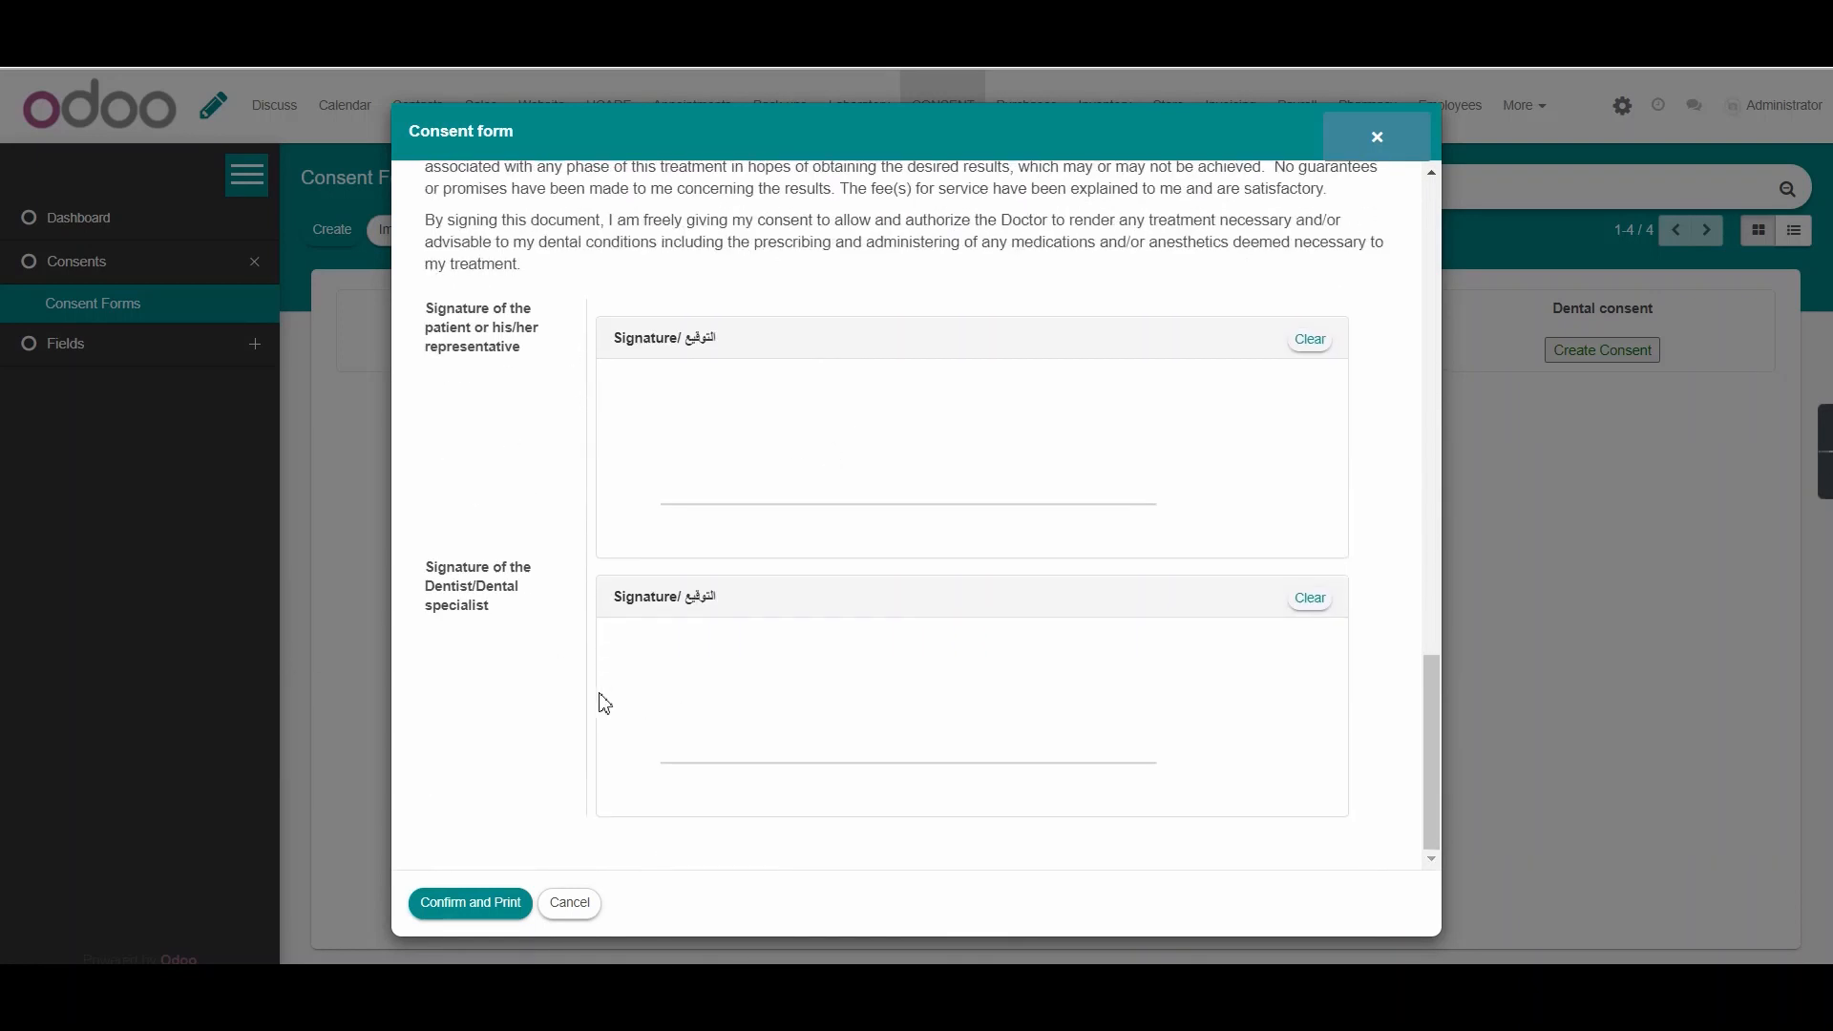
mouse_move(416, 318)
mouse_down()
mouse_move(519, 355)
mouse_move(464, 347)
mouse_move(435, 302)
mouse_move(417, 307)
mouse_move(511, 377)
mouse_up()
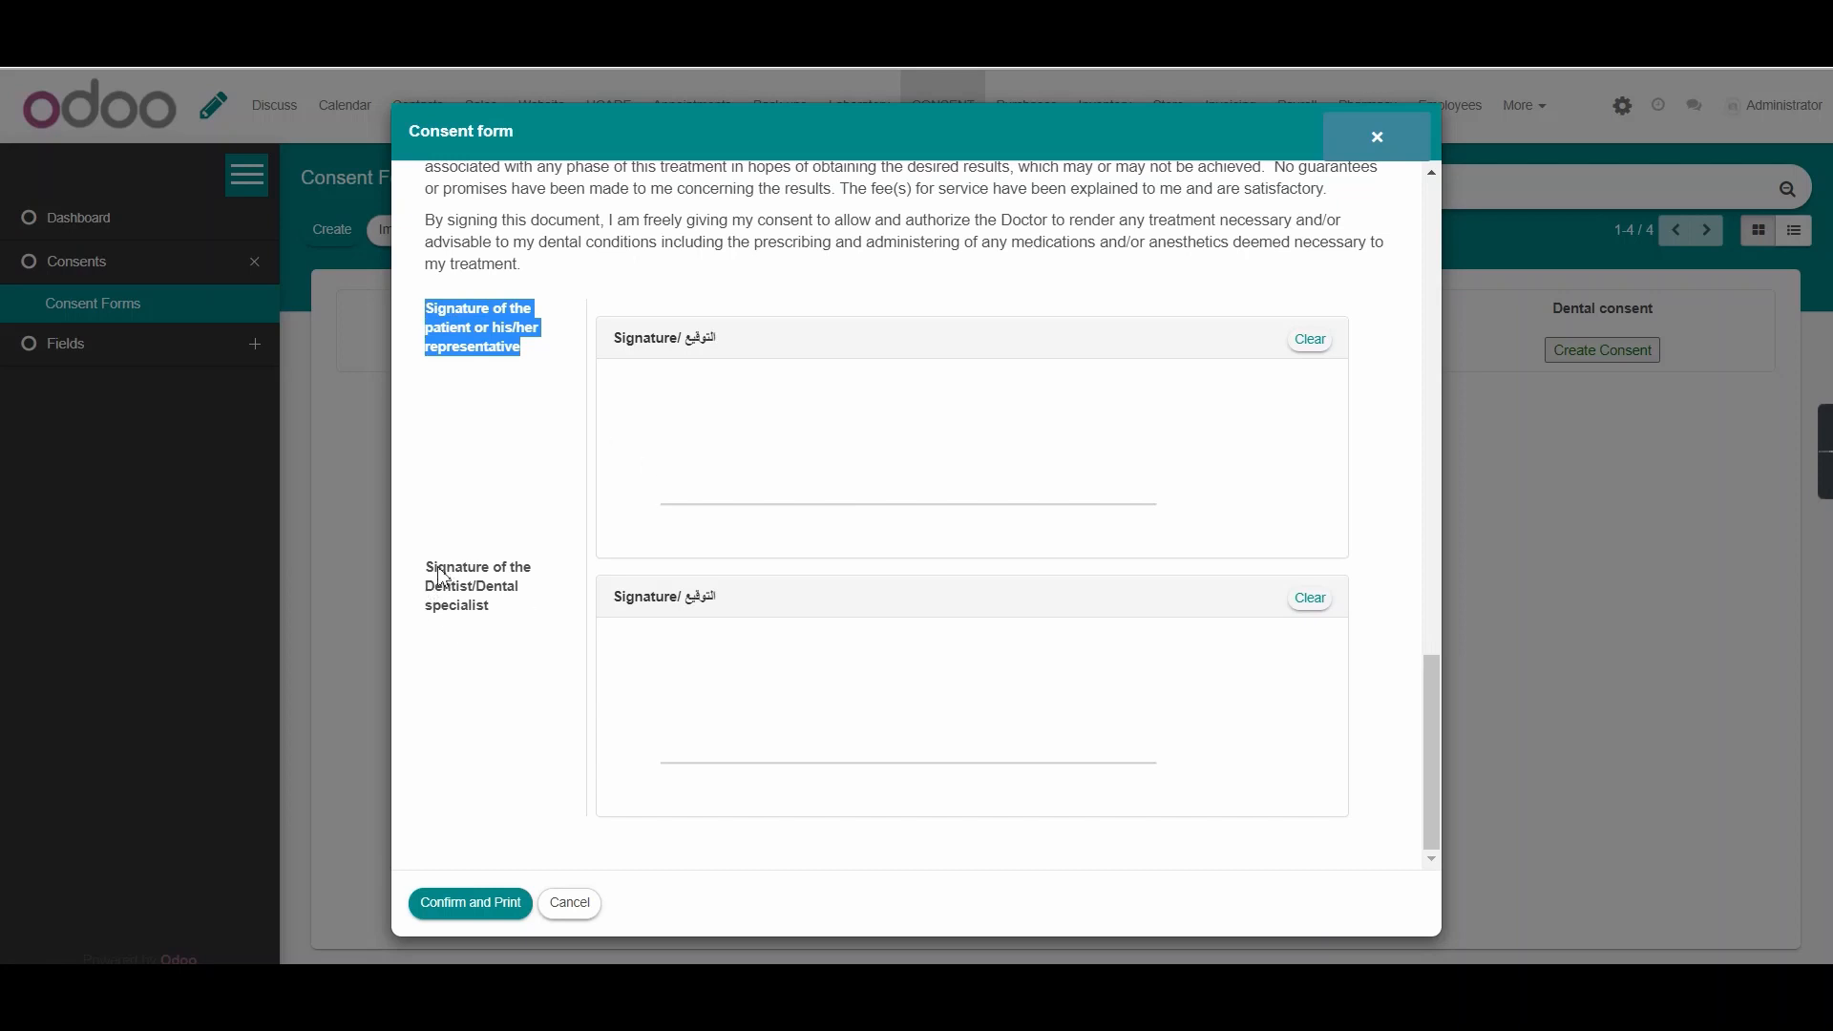
mouse_move(522, 604)
mouse_down()
mouse_move(478, 607)
mouse_move(434, 569)
mouse_move(412, 583)
mouse_up()
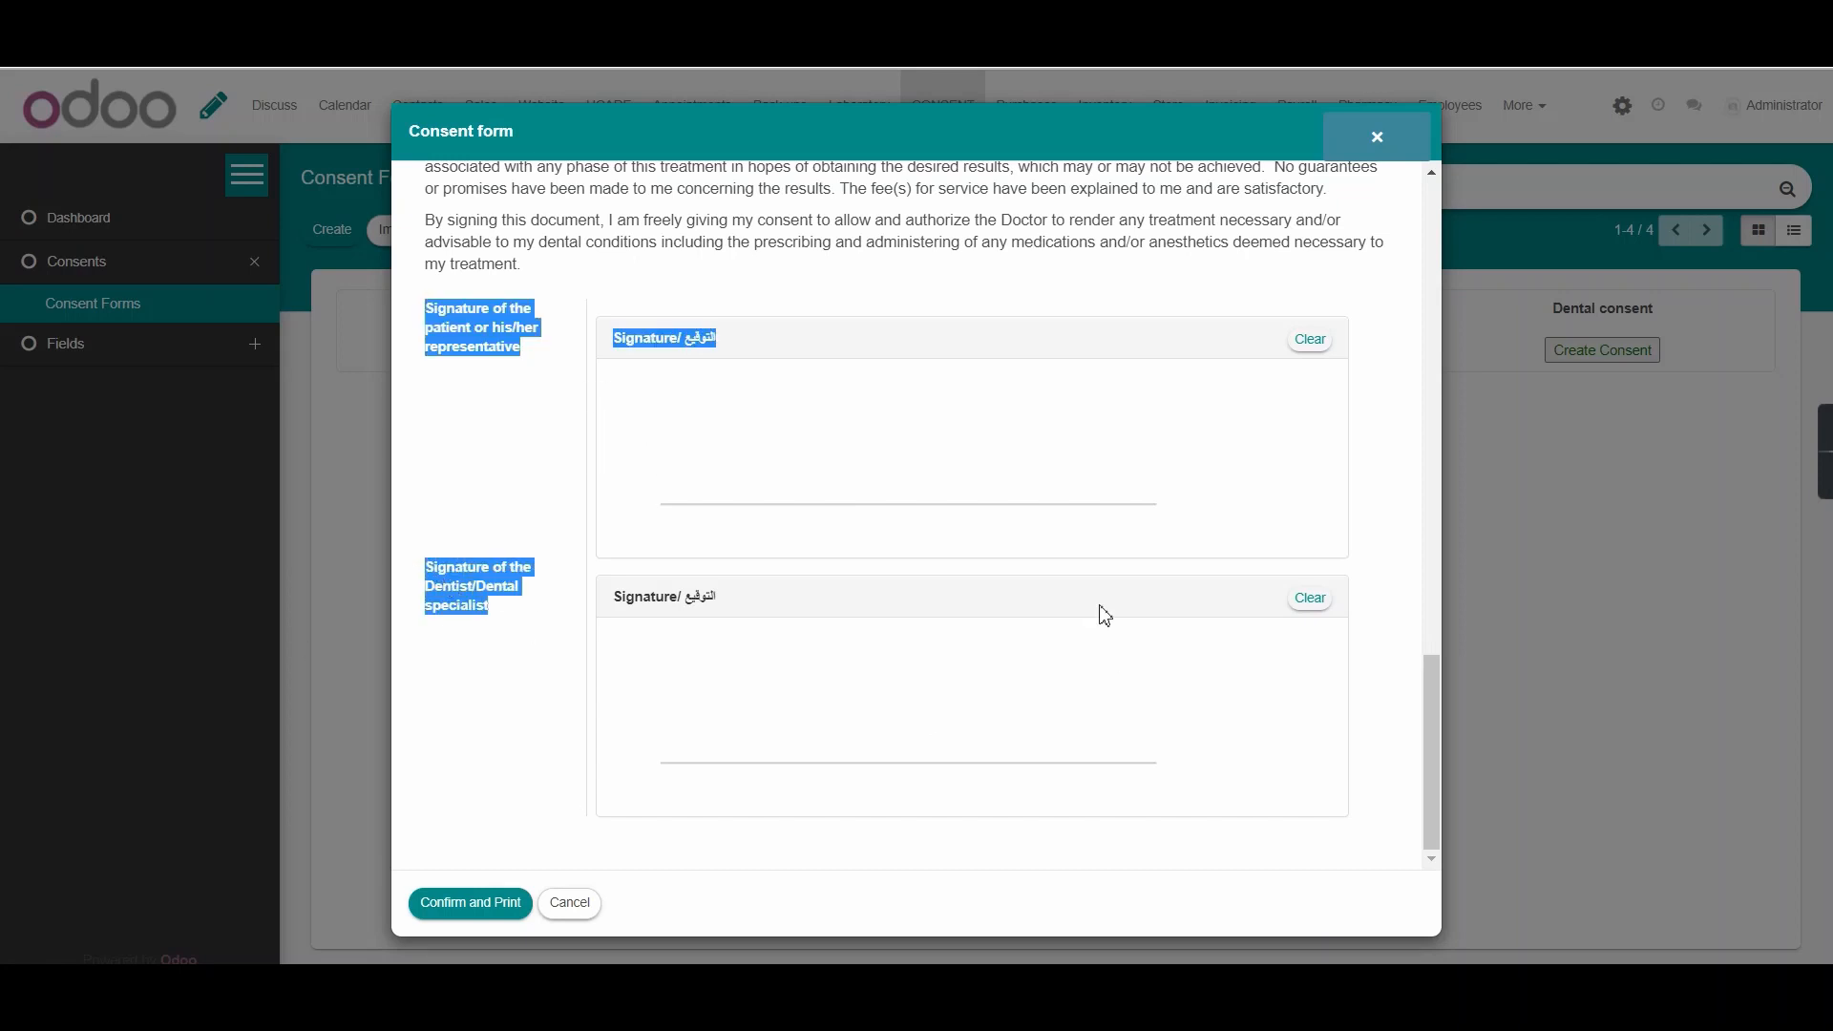
click(579, 637)
scroll(563, 635, up, 15)
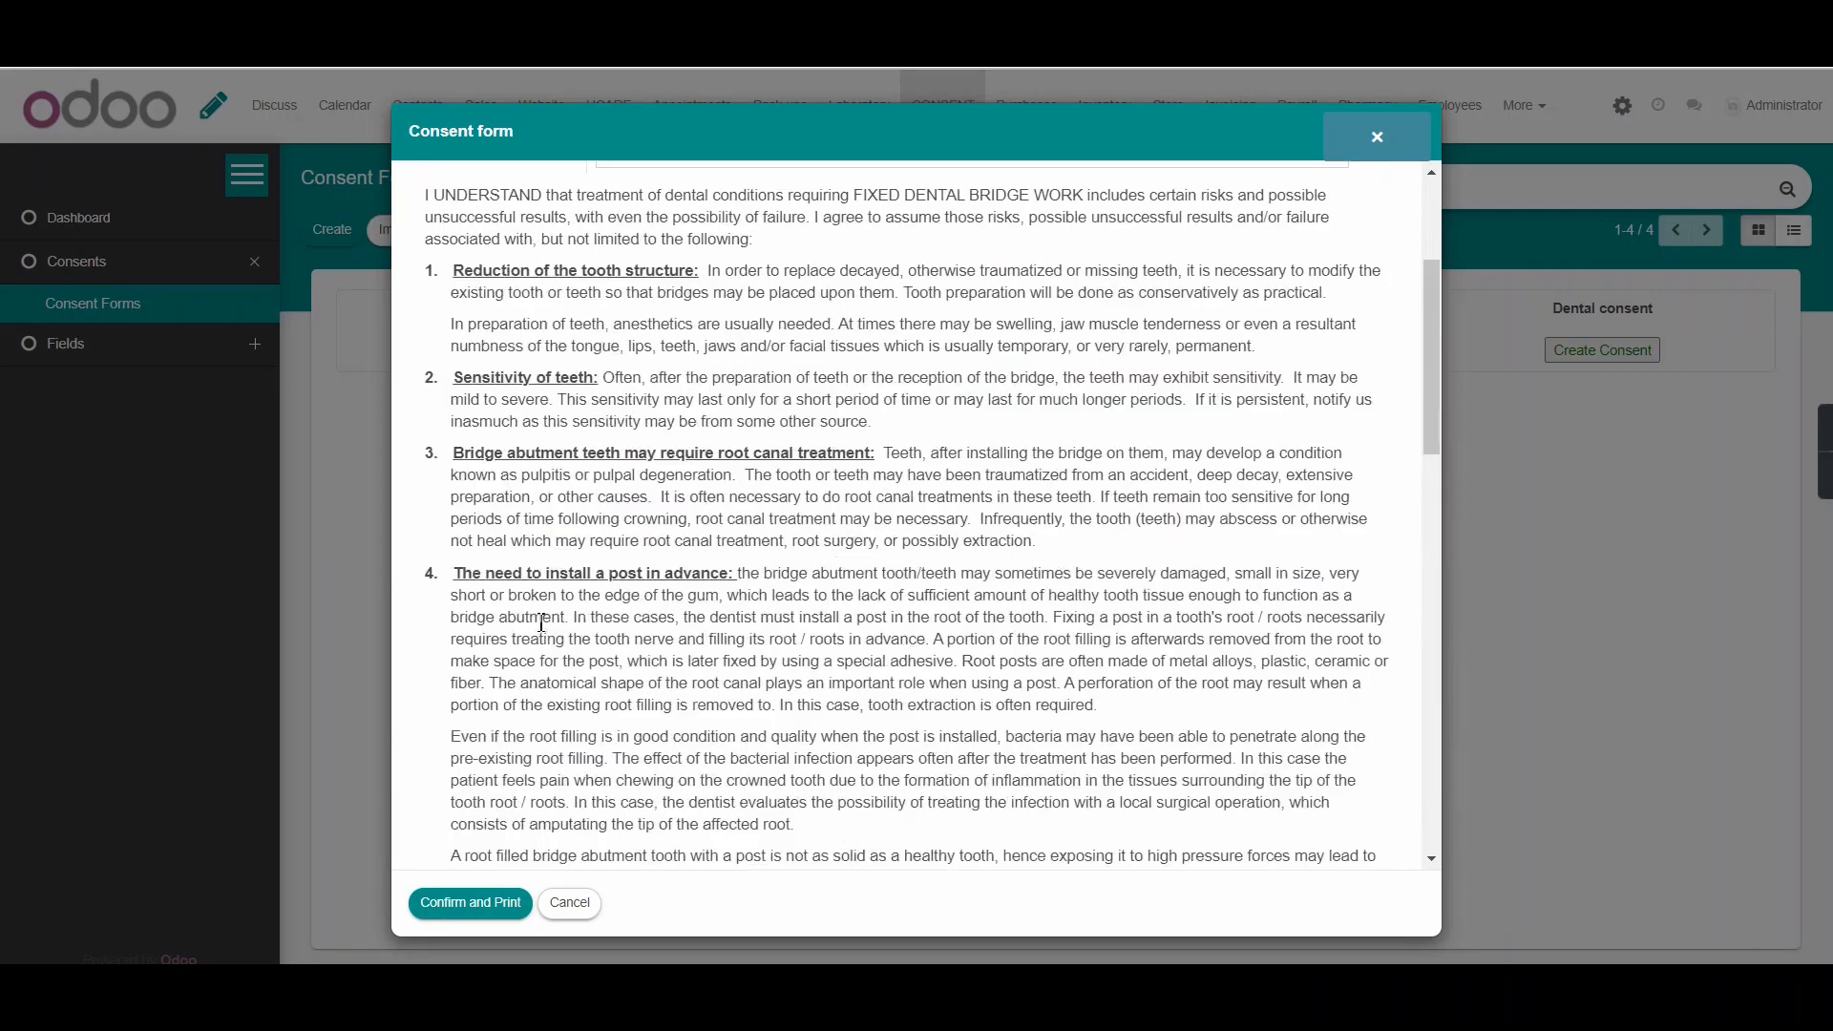
scroll(545, 623, up, 3)
click(667, 449)
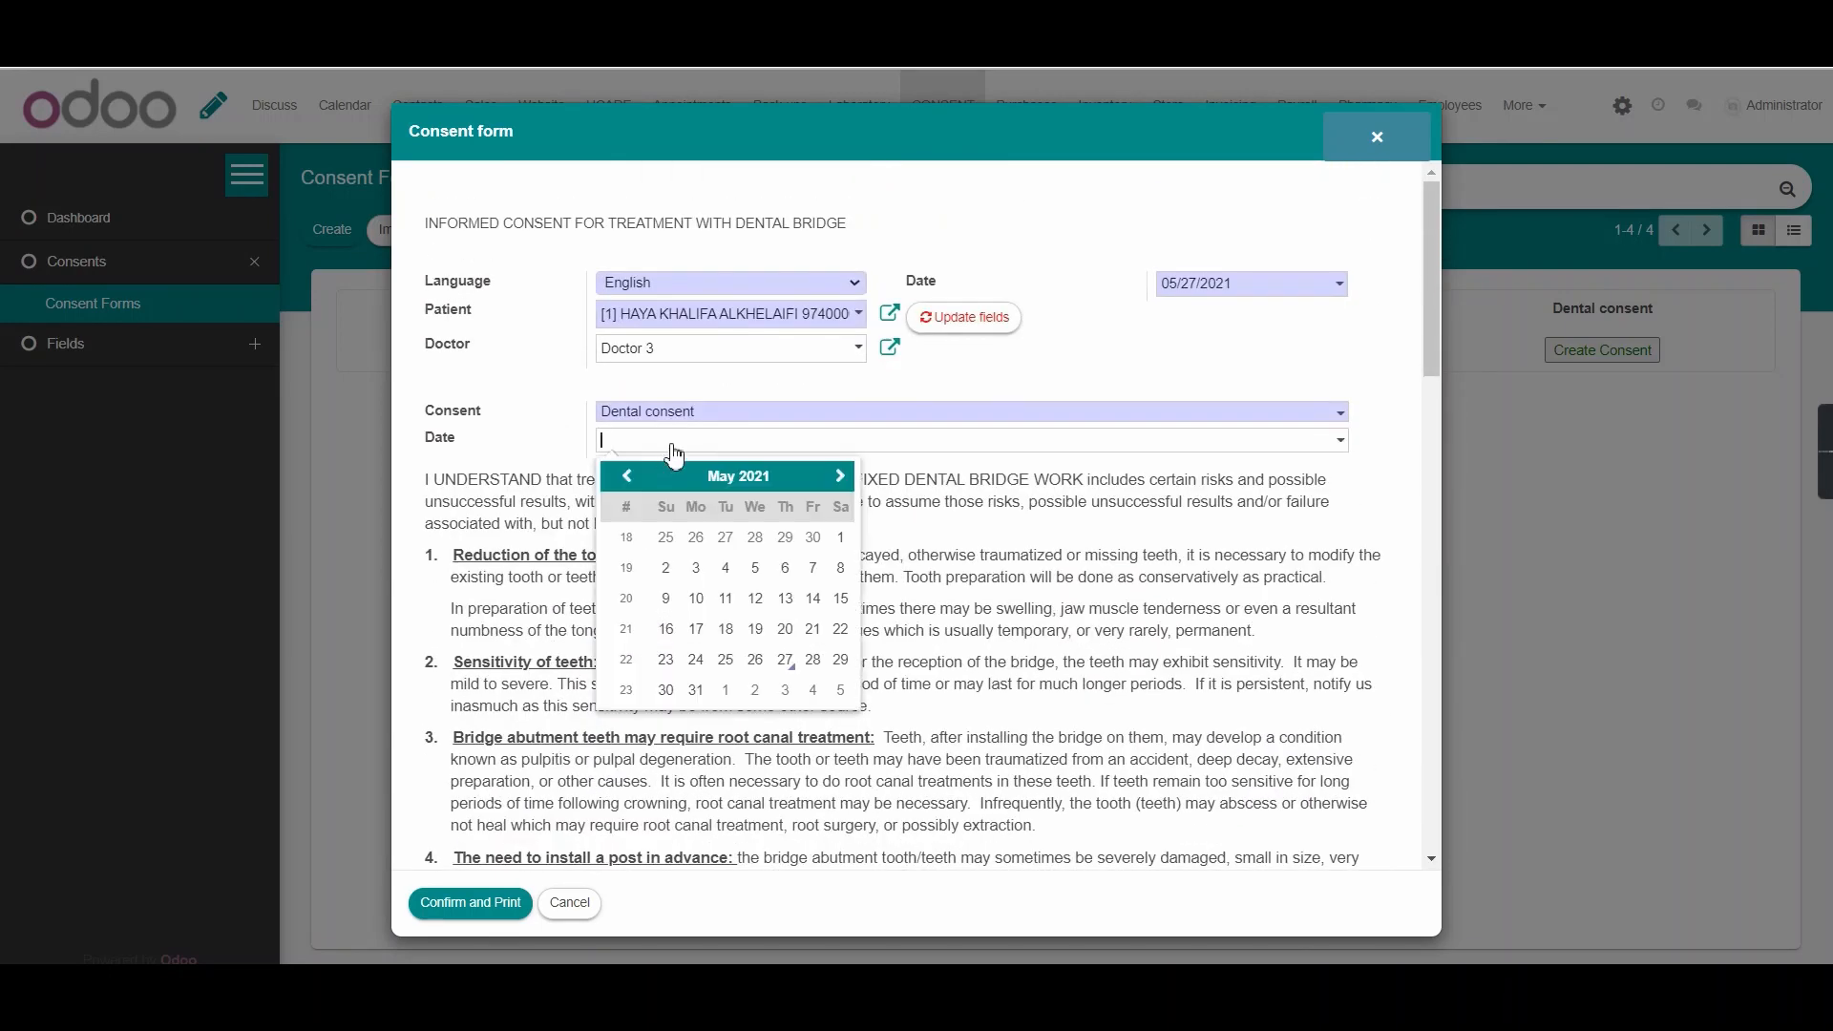
Step: Draw freehand signatures for the patient and the dentist in their signature fields, and confirm and print the consent
scroll(1108, 516, down, 15)
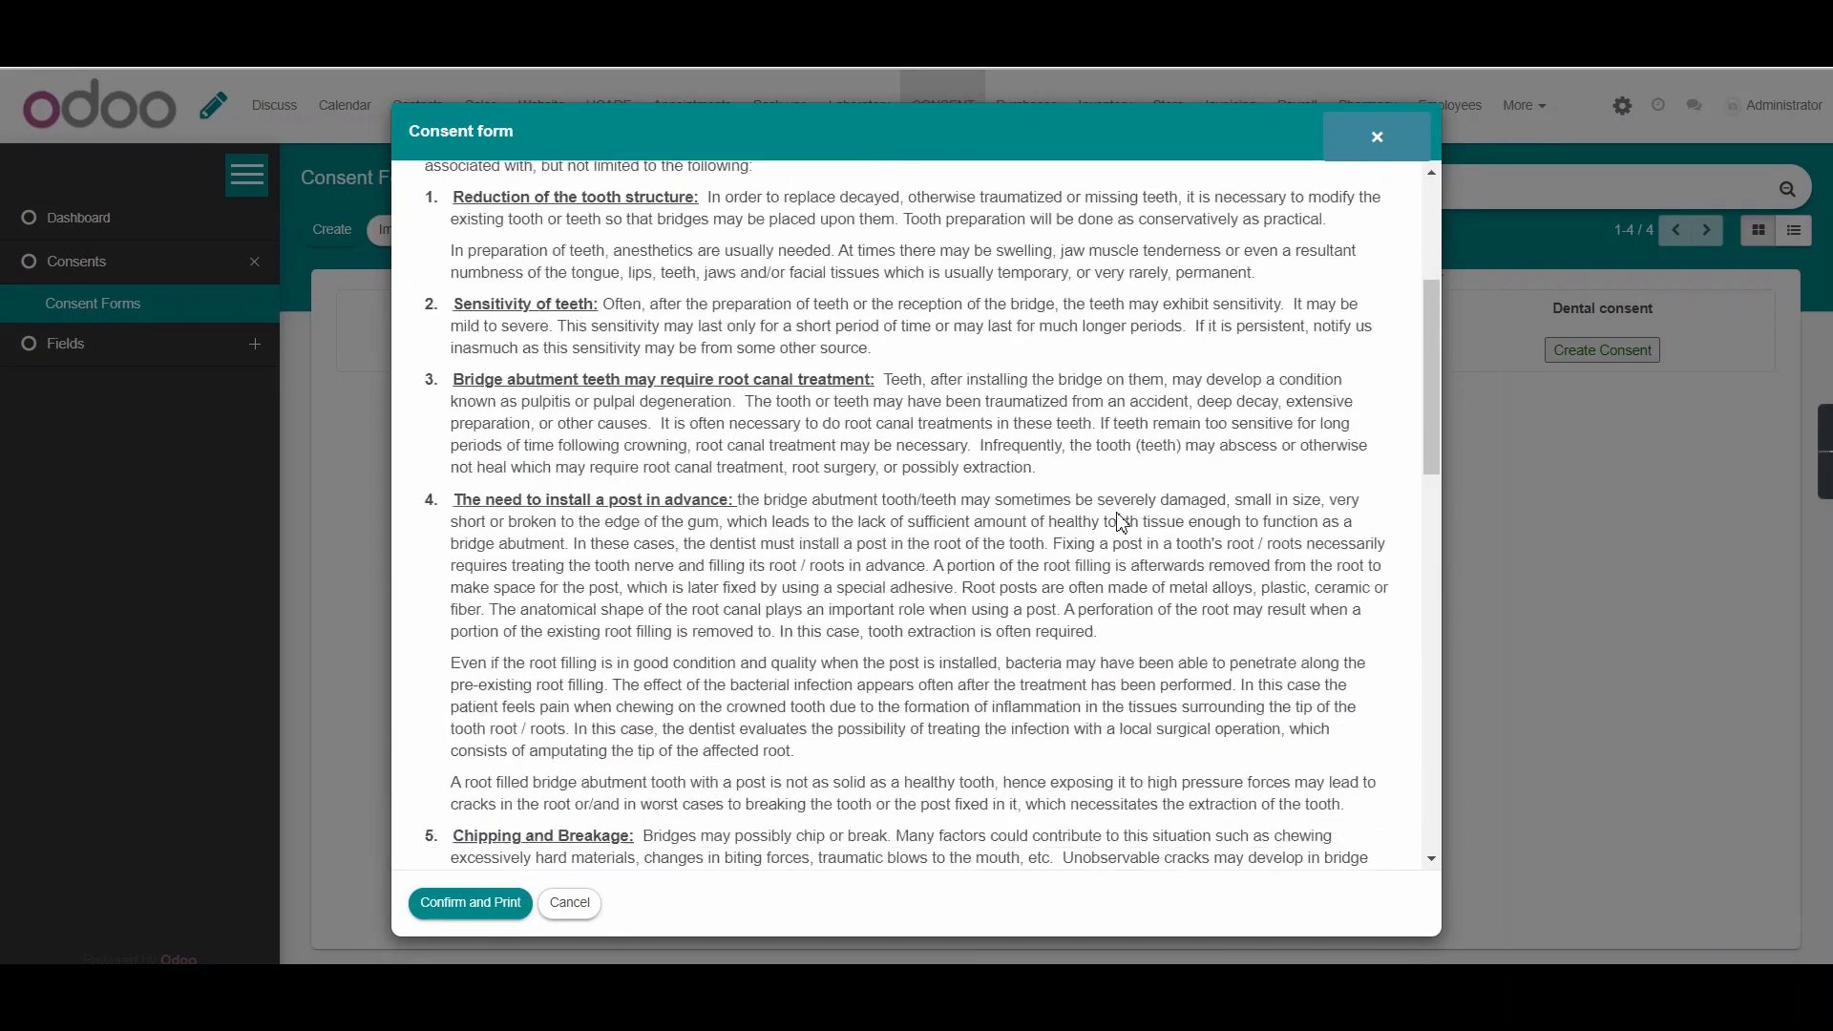
mouse_move(806, 542)
mouse_down()
mouse_move(807, 577)
mouse_move(1118, 538)
mouse_up()
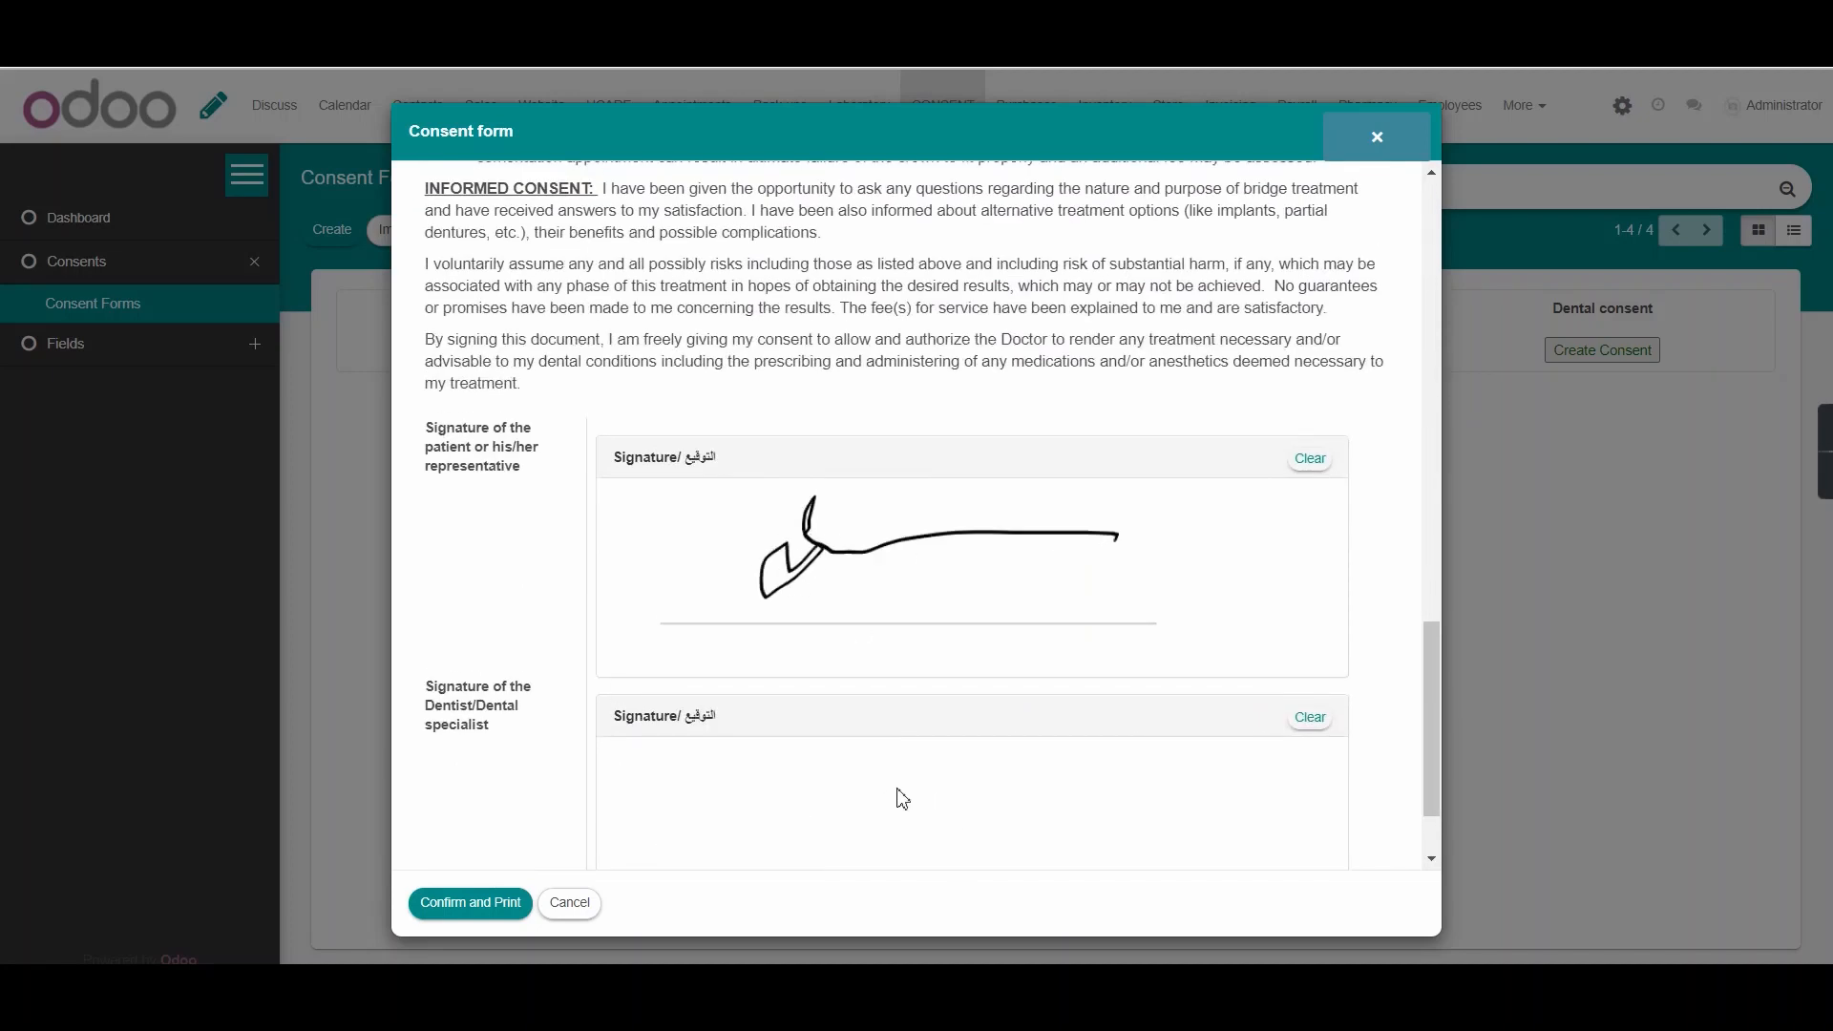
mouse_move(899, 767)
mouse_down()
mouse_move(818, 806)
mouse_move(1084, 789)
mouse_up()
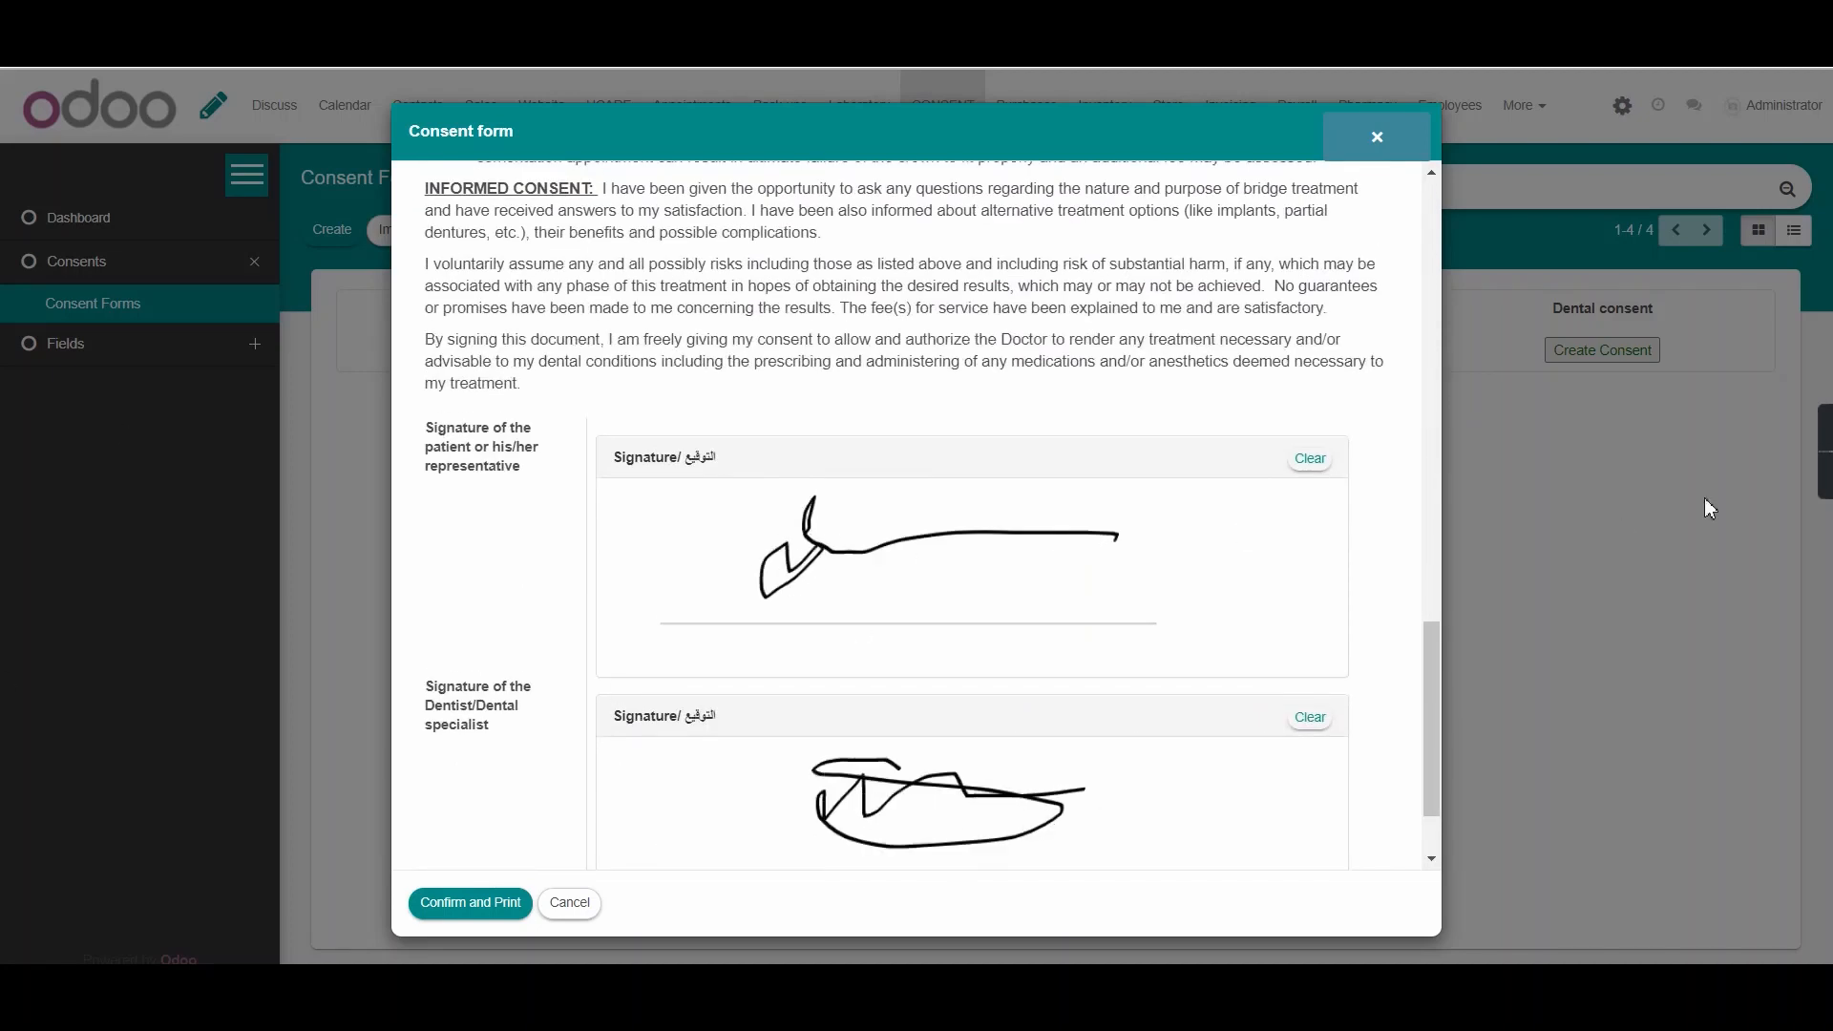
scroll(857, 666, down, 3)
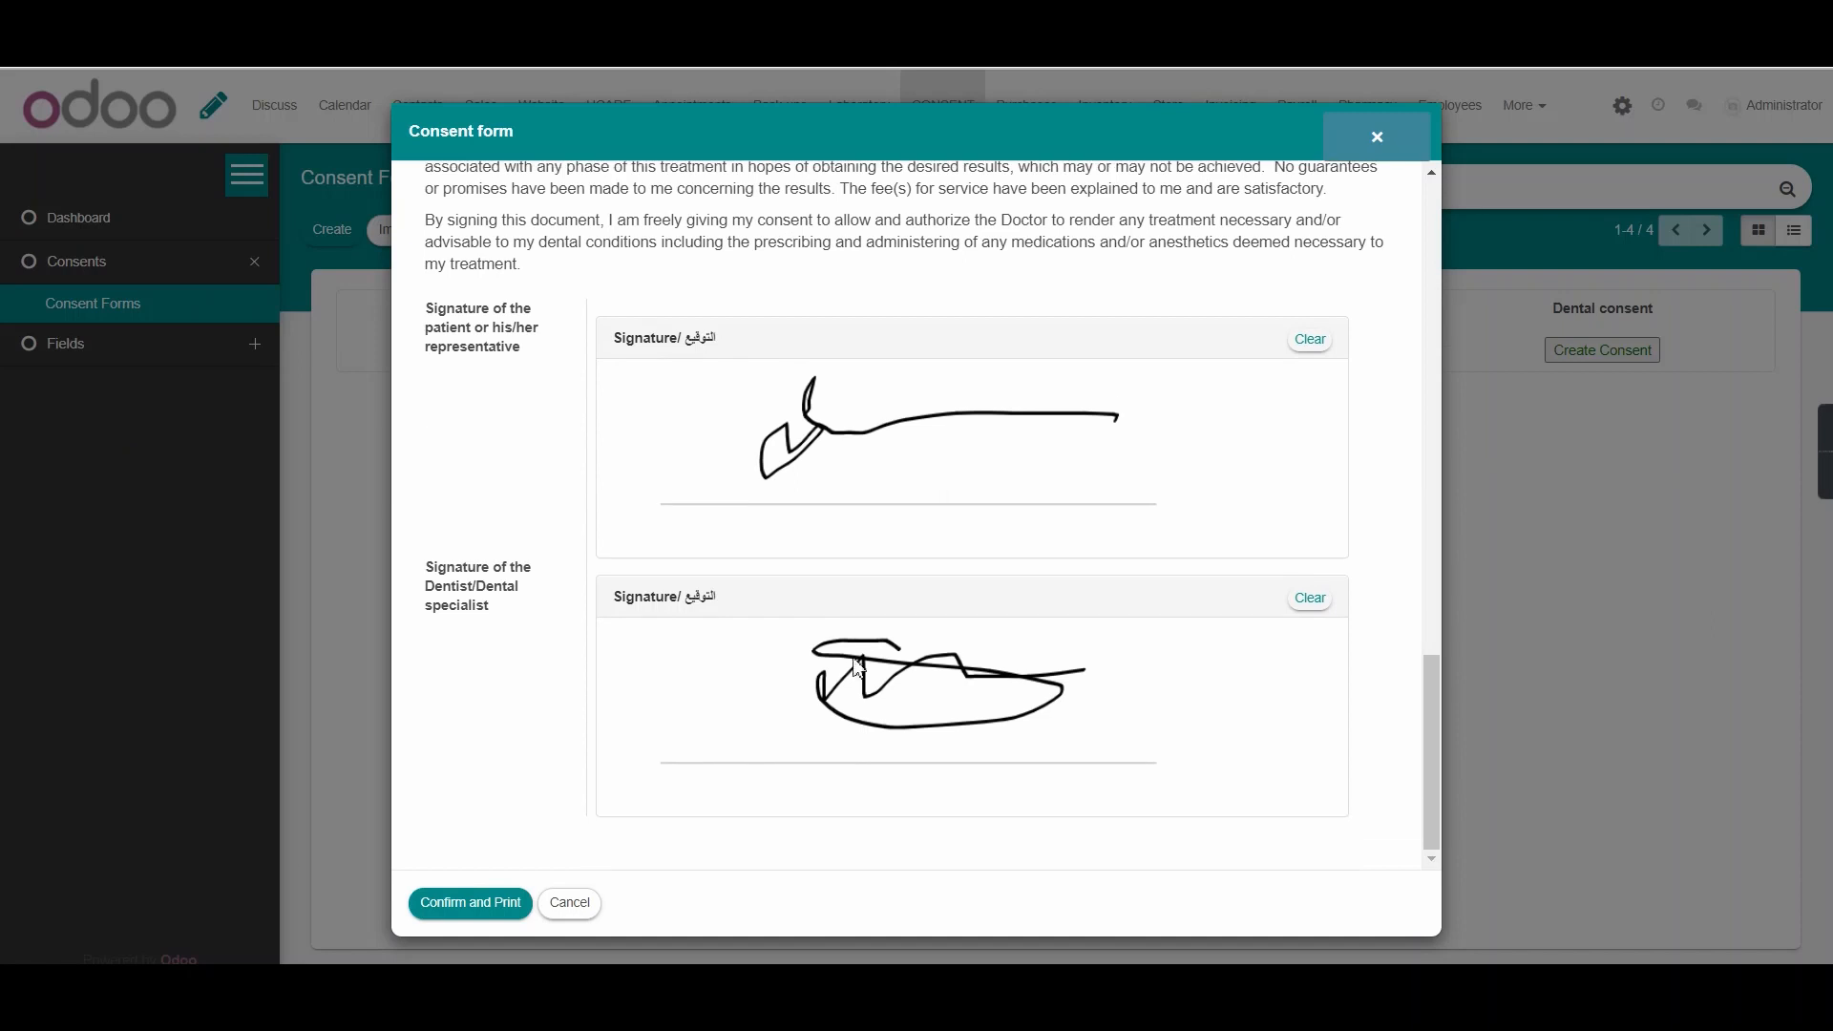
click(483, 898)
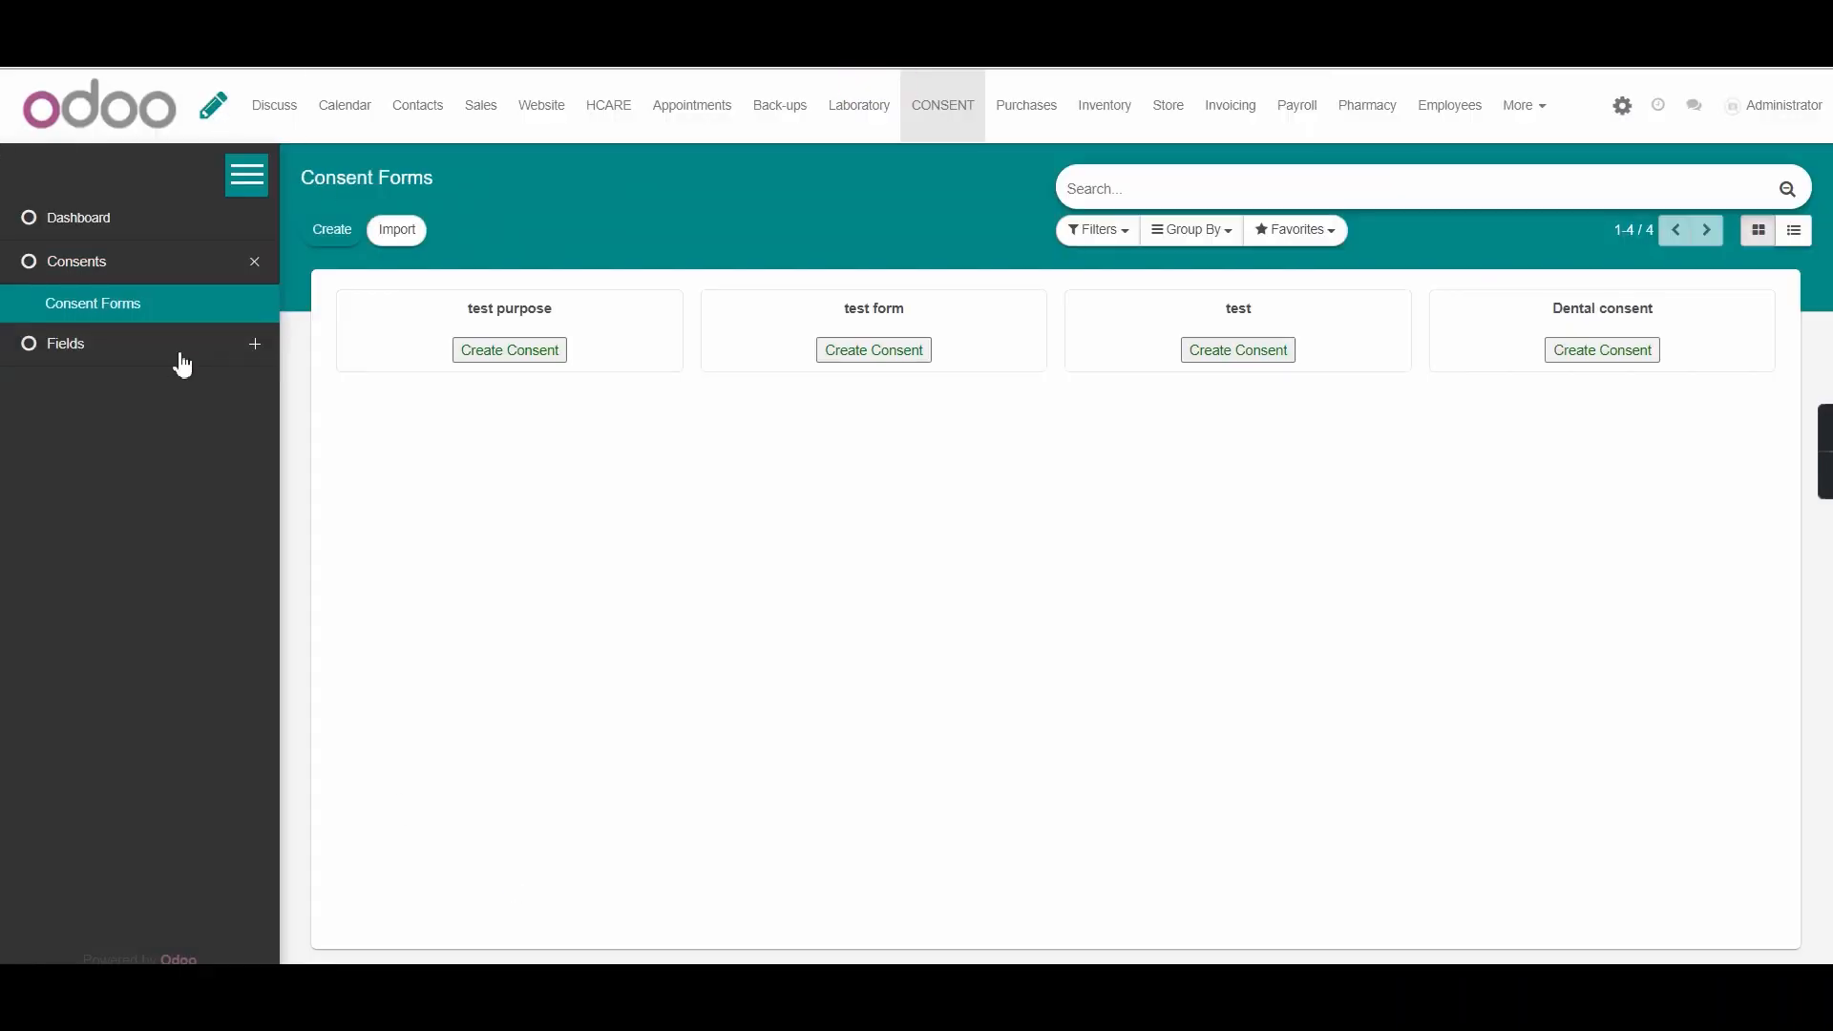
Step: Go to the dashboard's signed consent forms and open the Dental consent record dated 05/27/2021
click(118, 221)
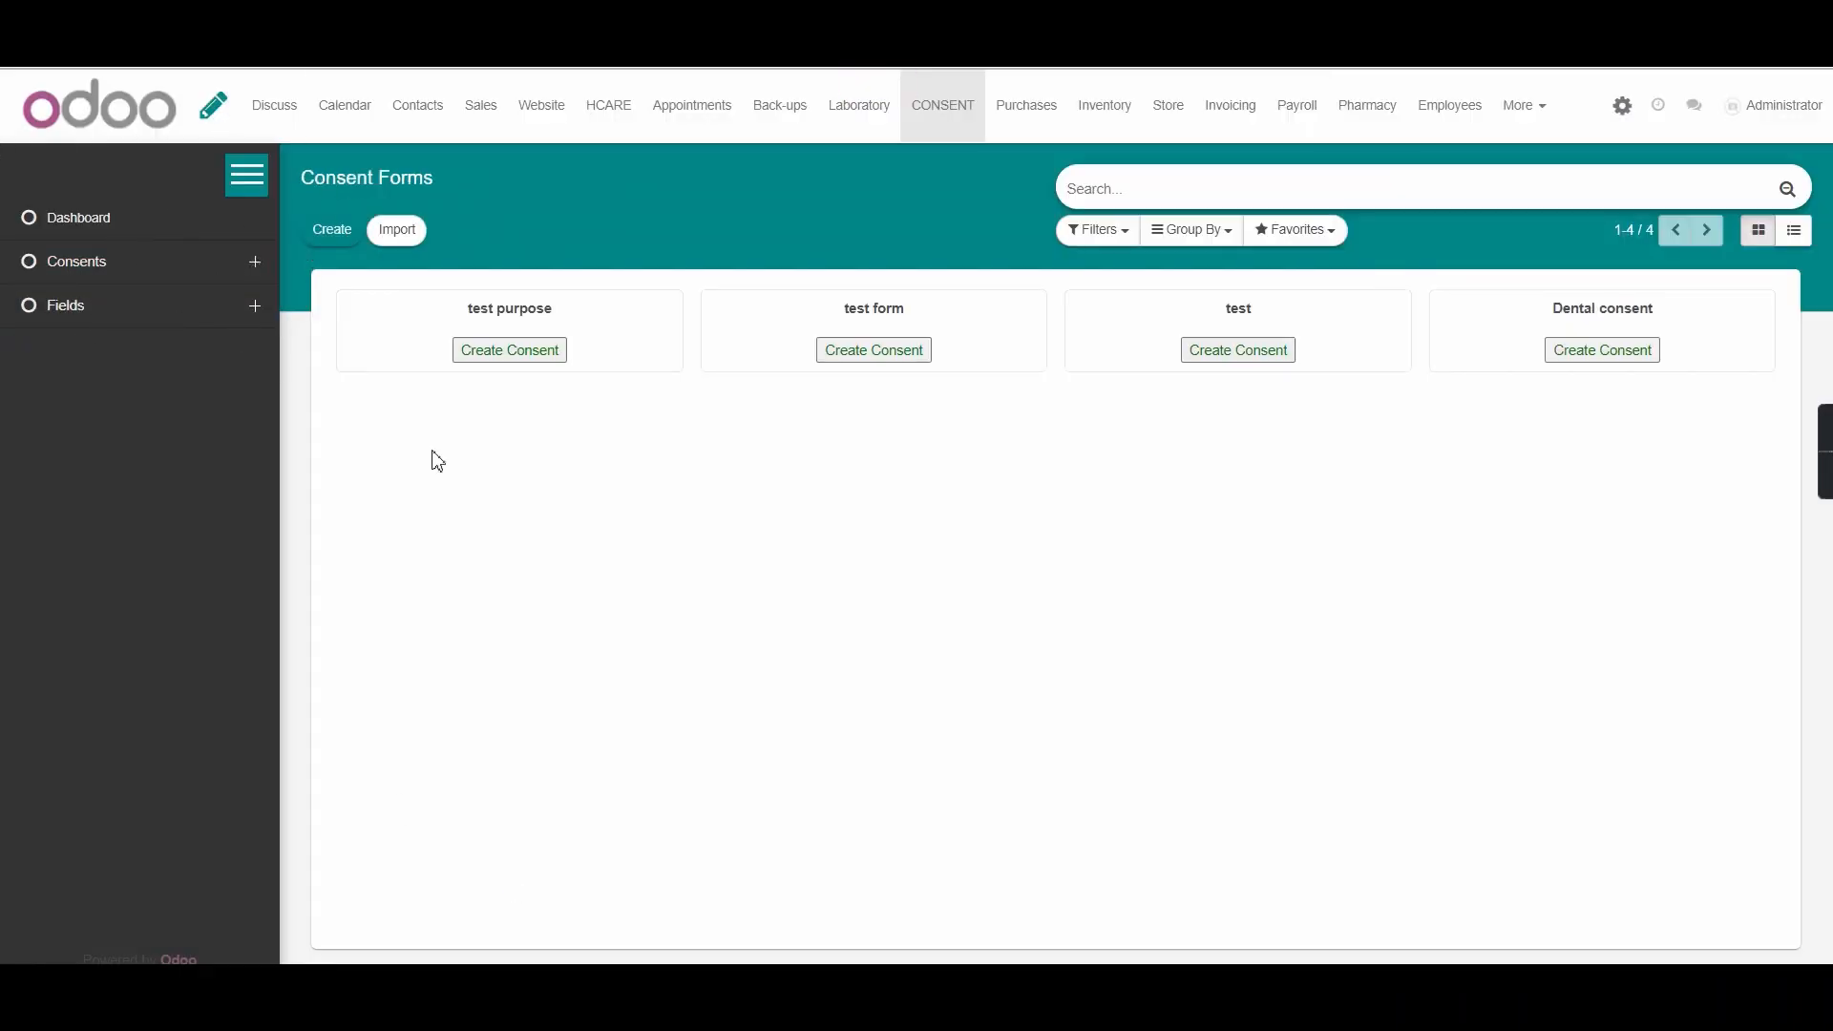
click(58, 224)
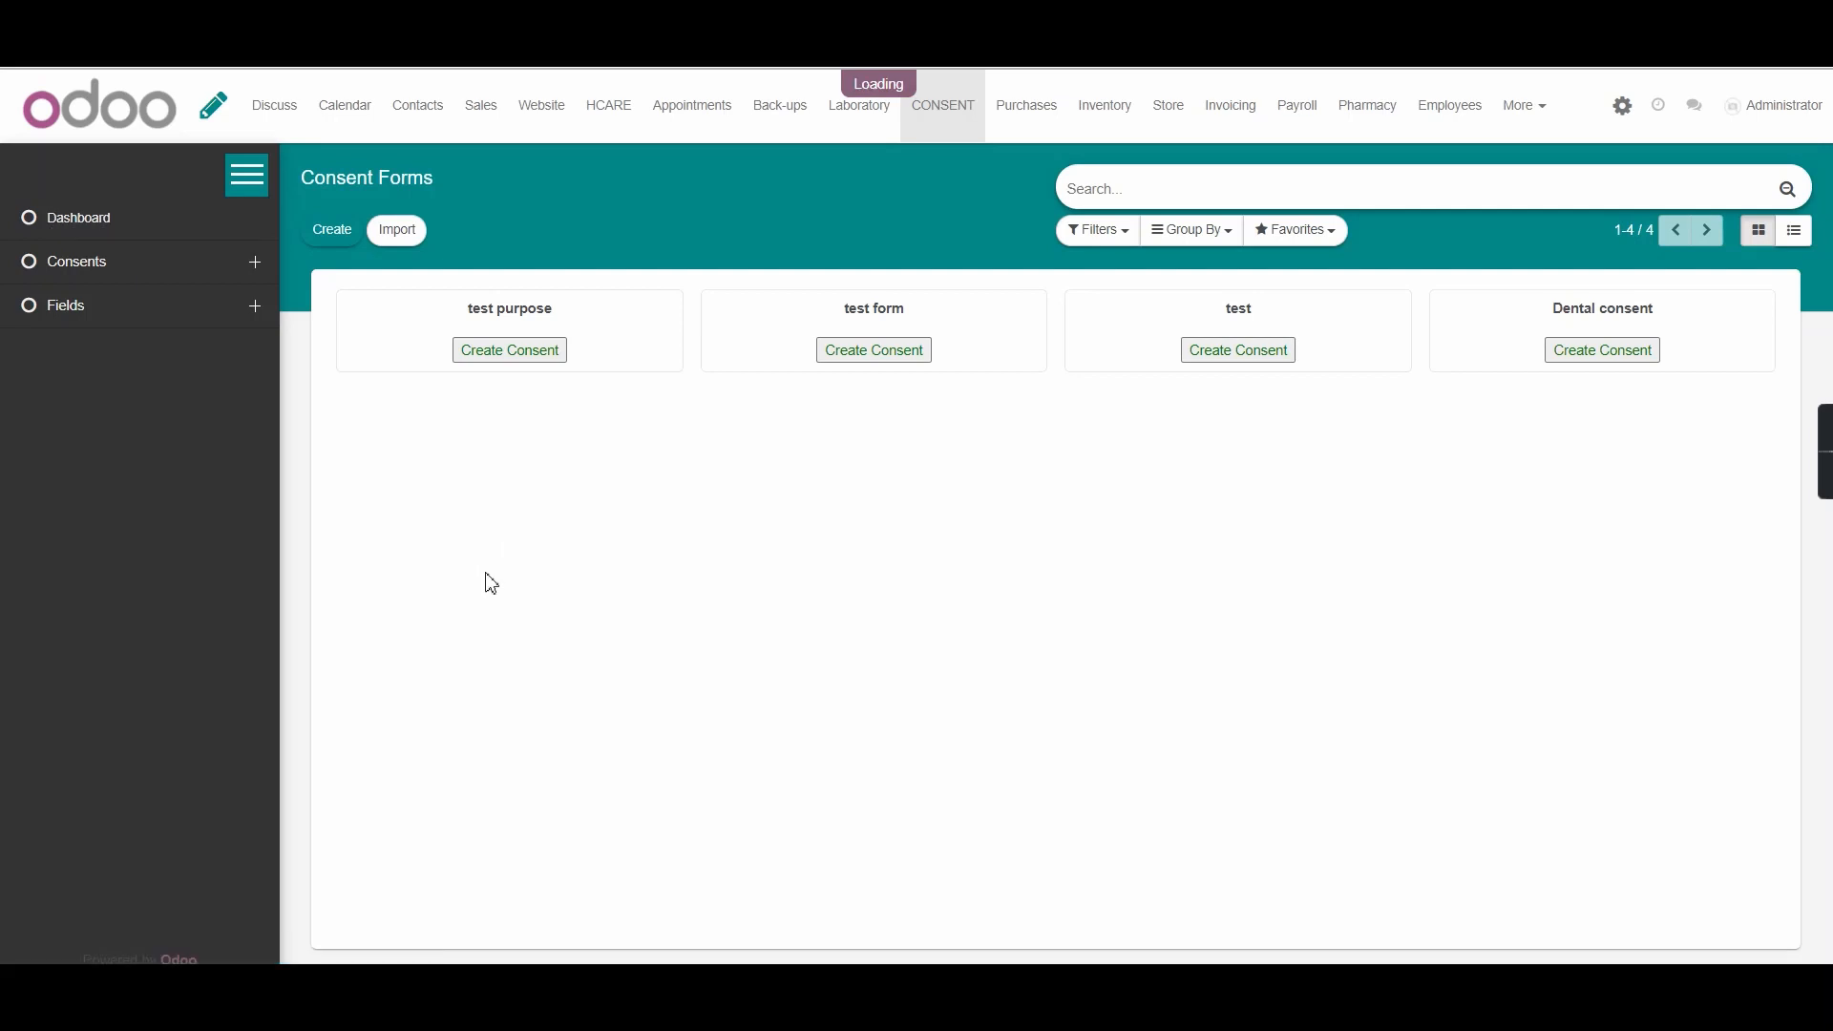
click(425, 393)
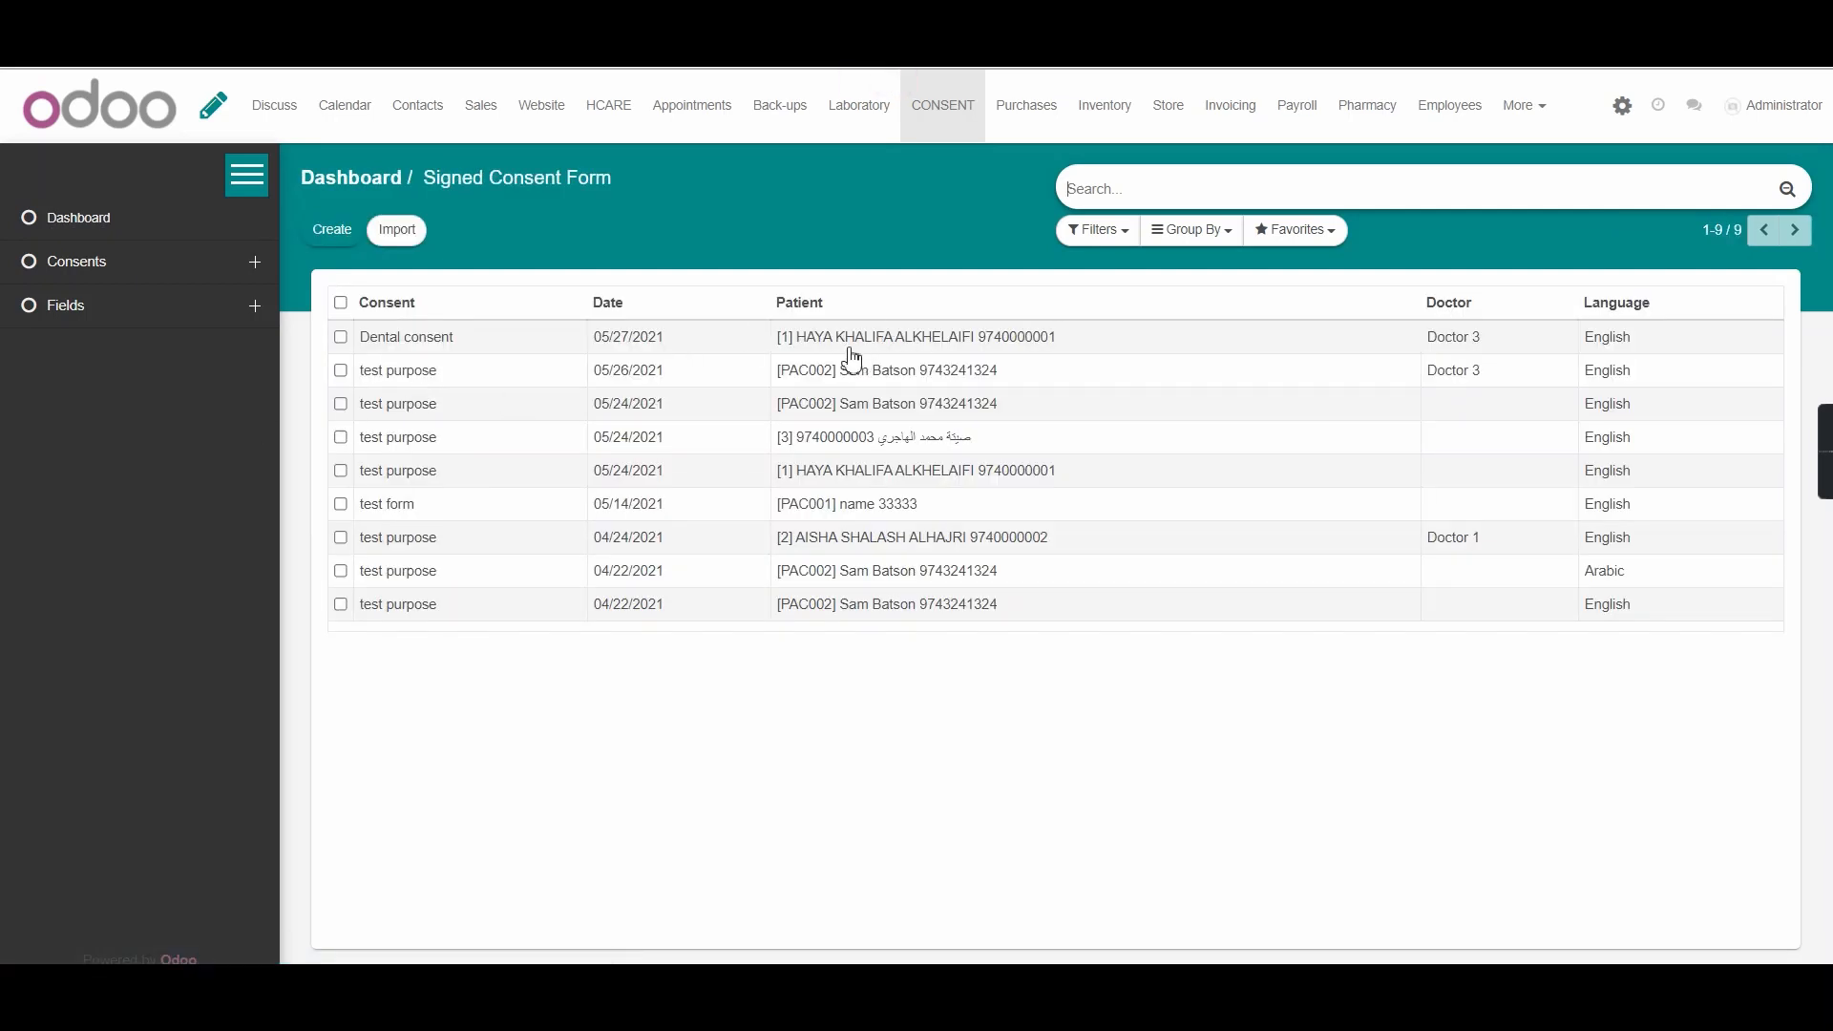
click(728, 352)
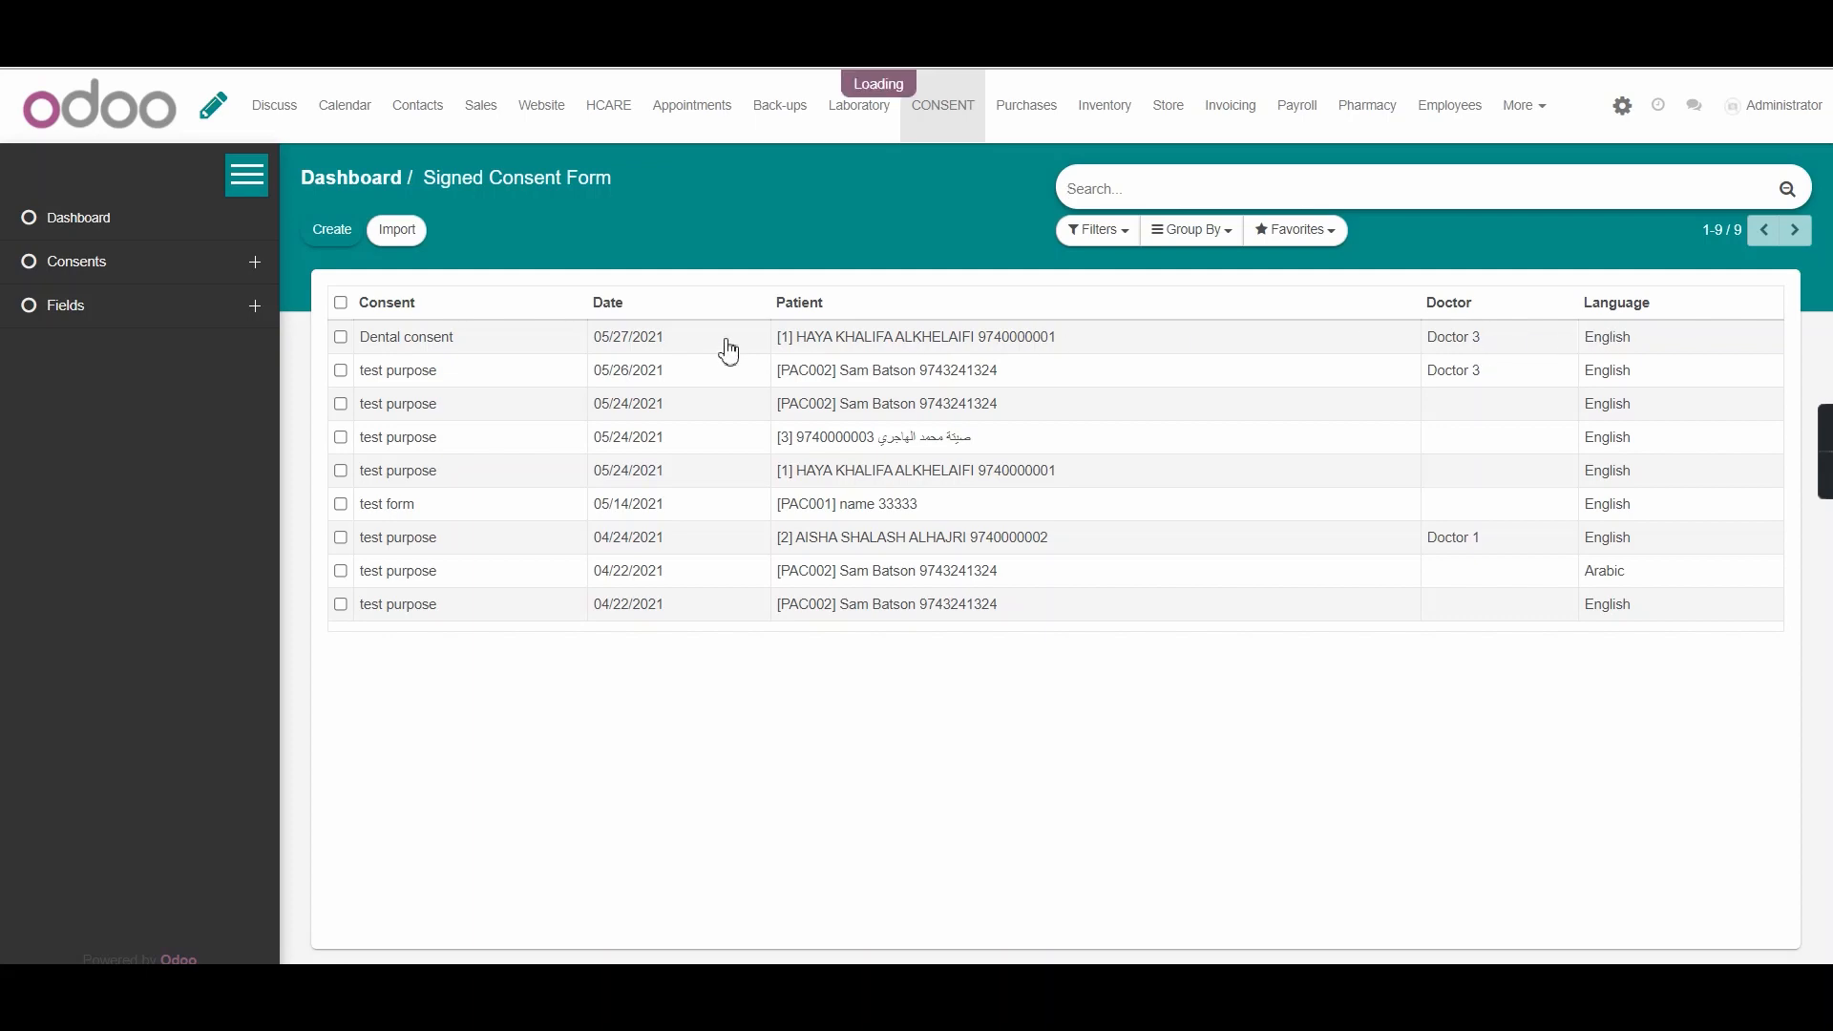
Step: Look through the signed dental consent down to both signatures, and open the linked patient's record
scroll(718, 614, down, 15)
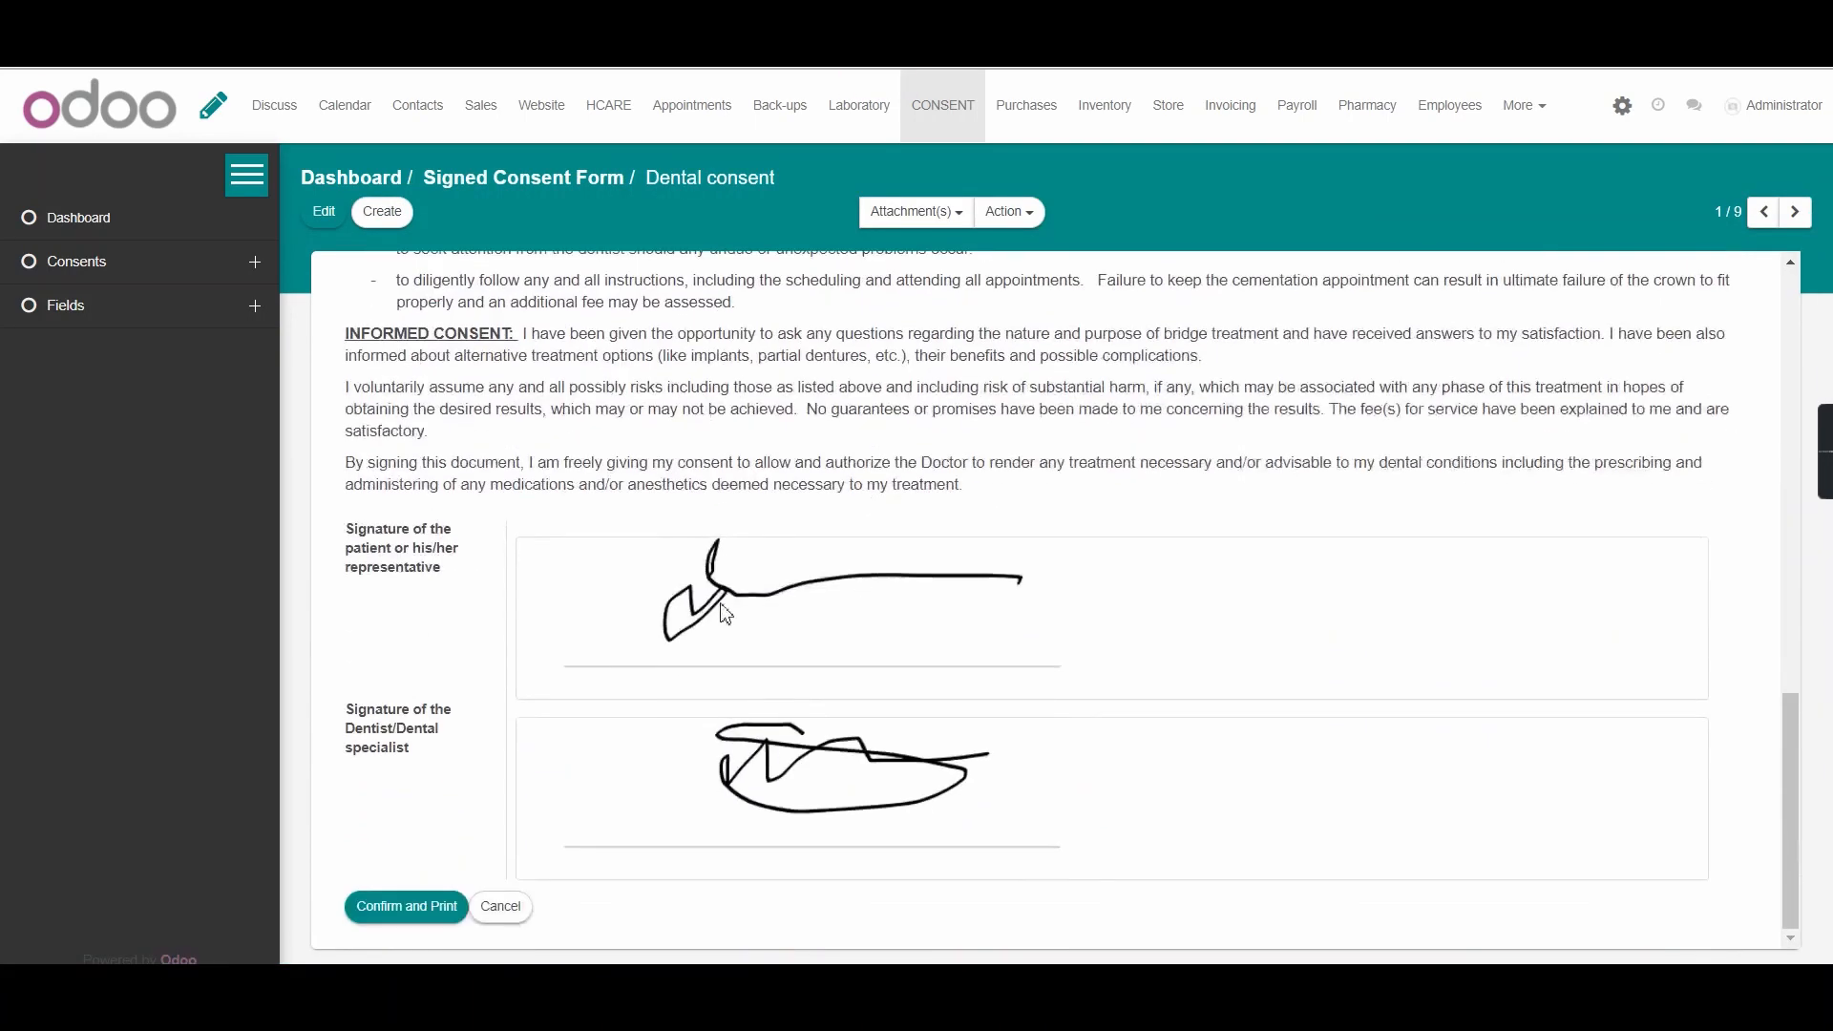
scroll(355, 793, up, 15)
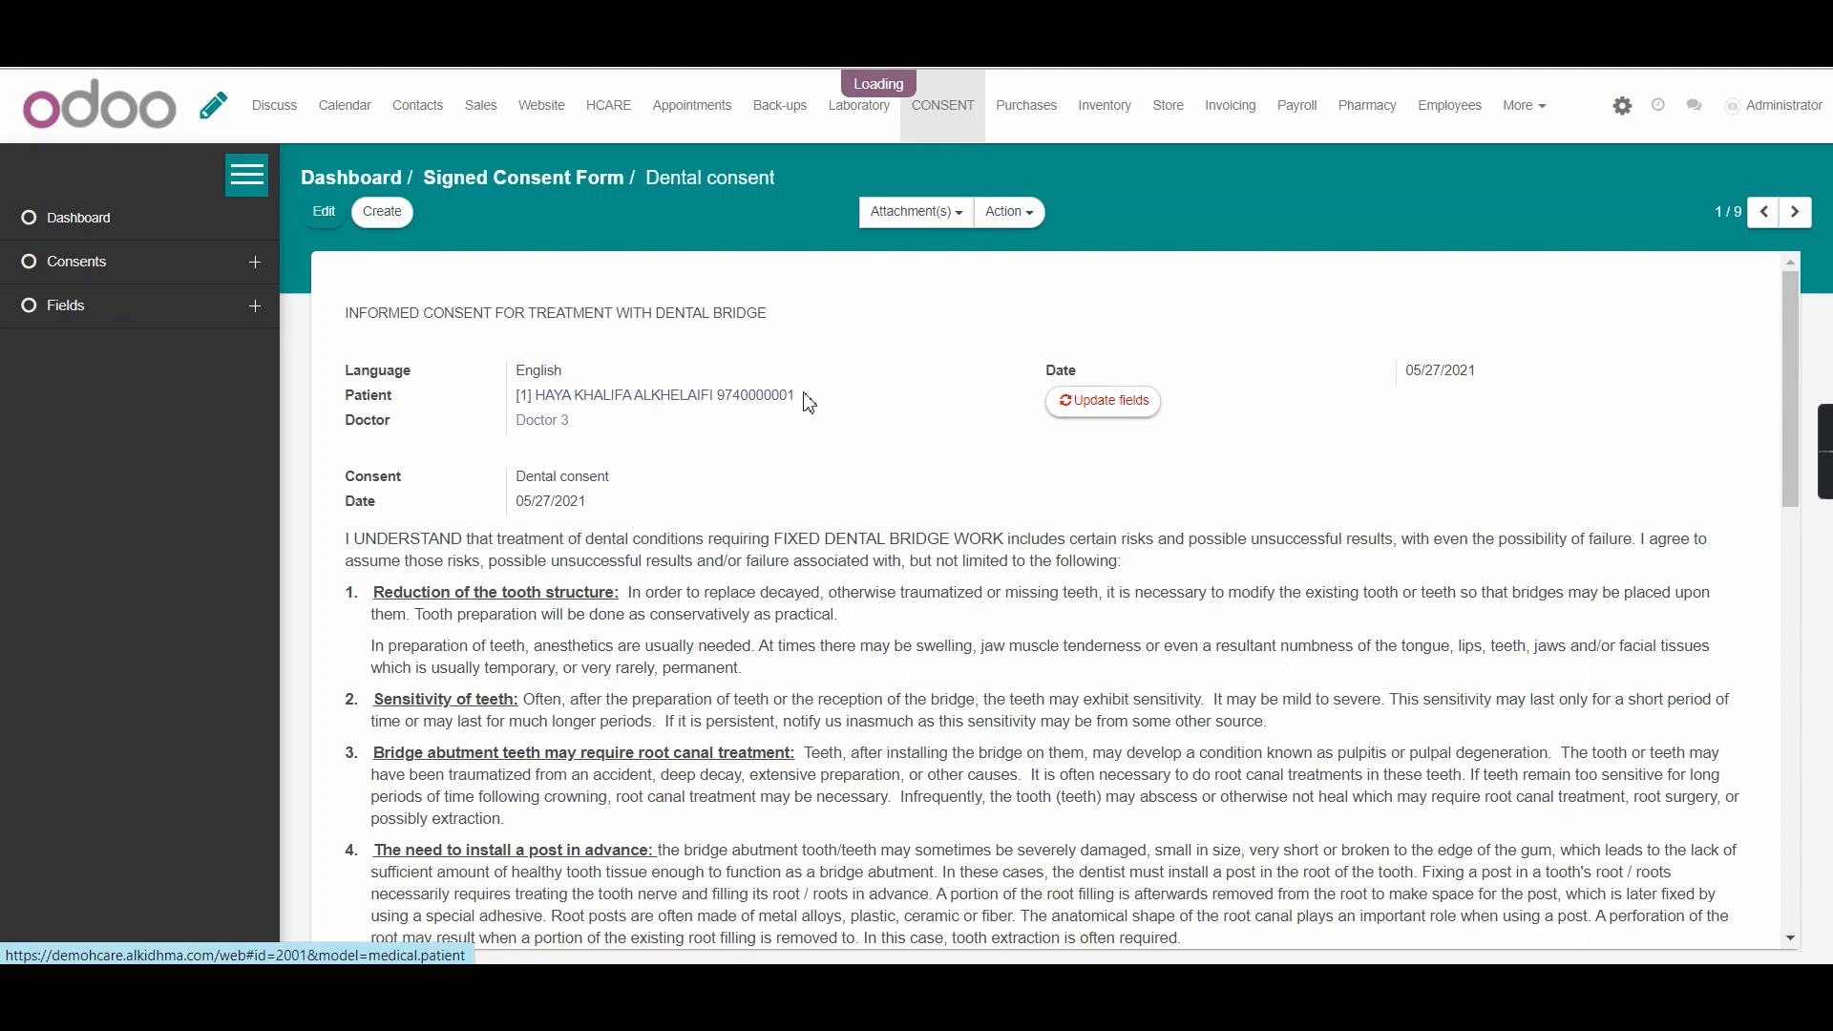
click(661, 395)
click(786, 323)
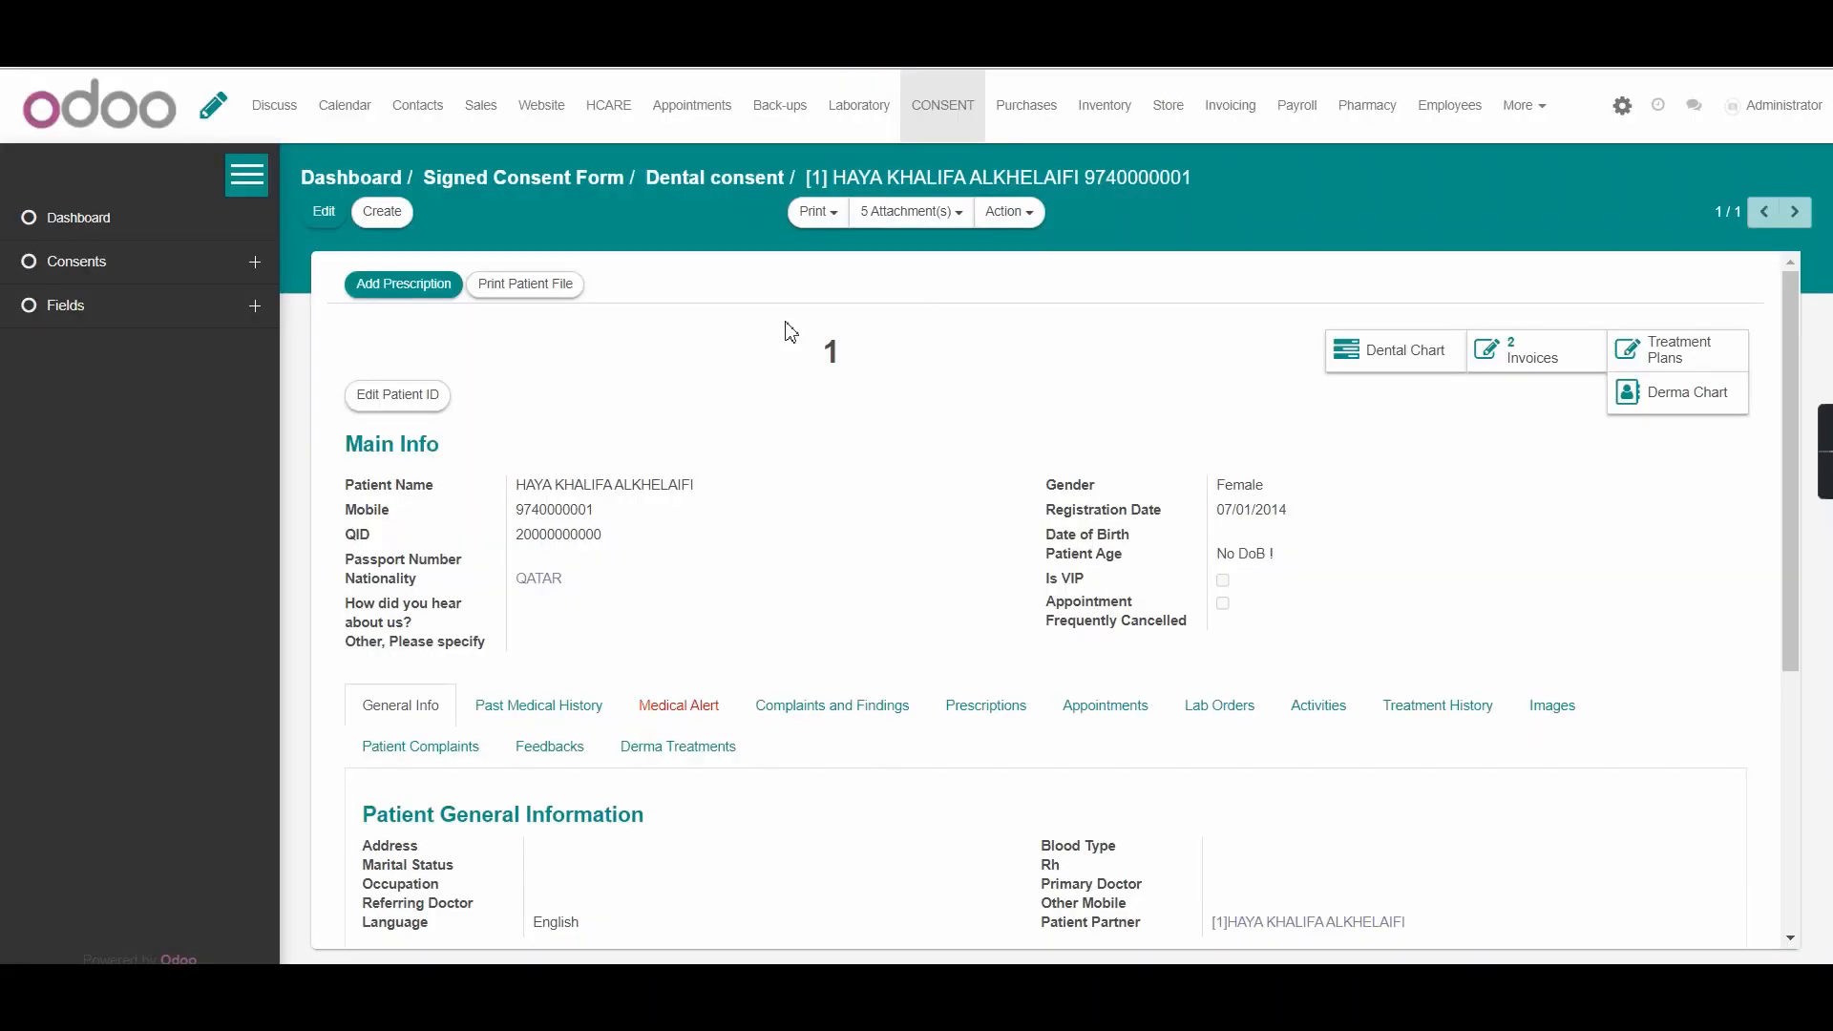
Step: View the list of files attached to the patient's record, and go to the HCARE module
click(912, 212)
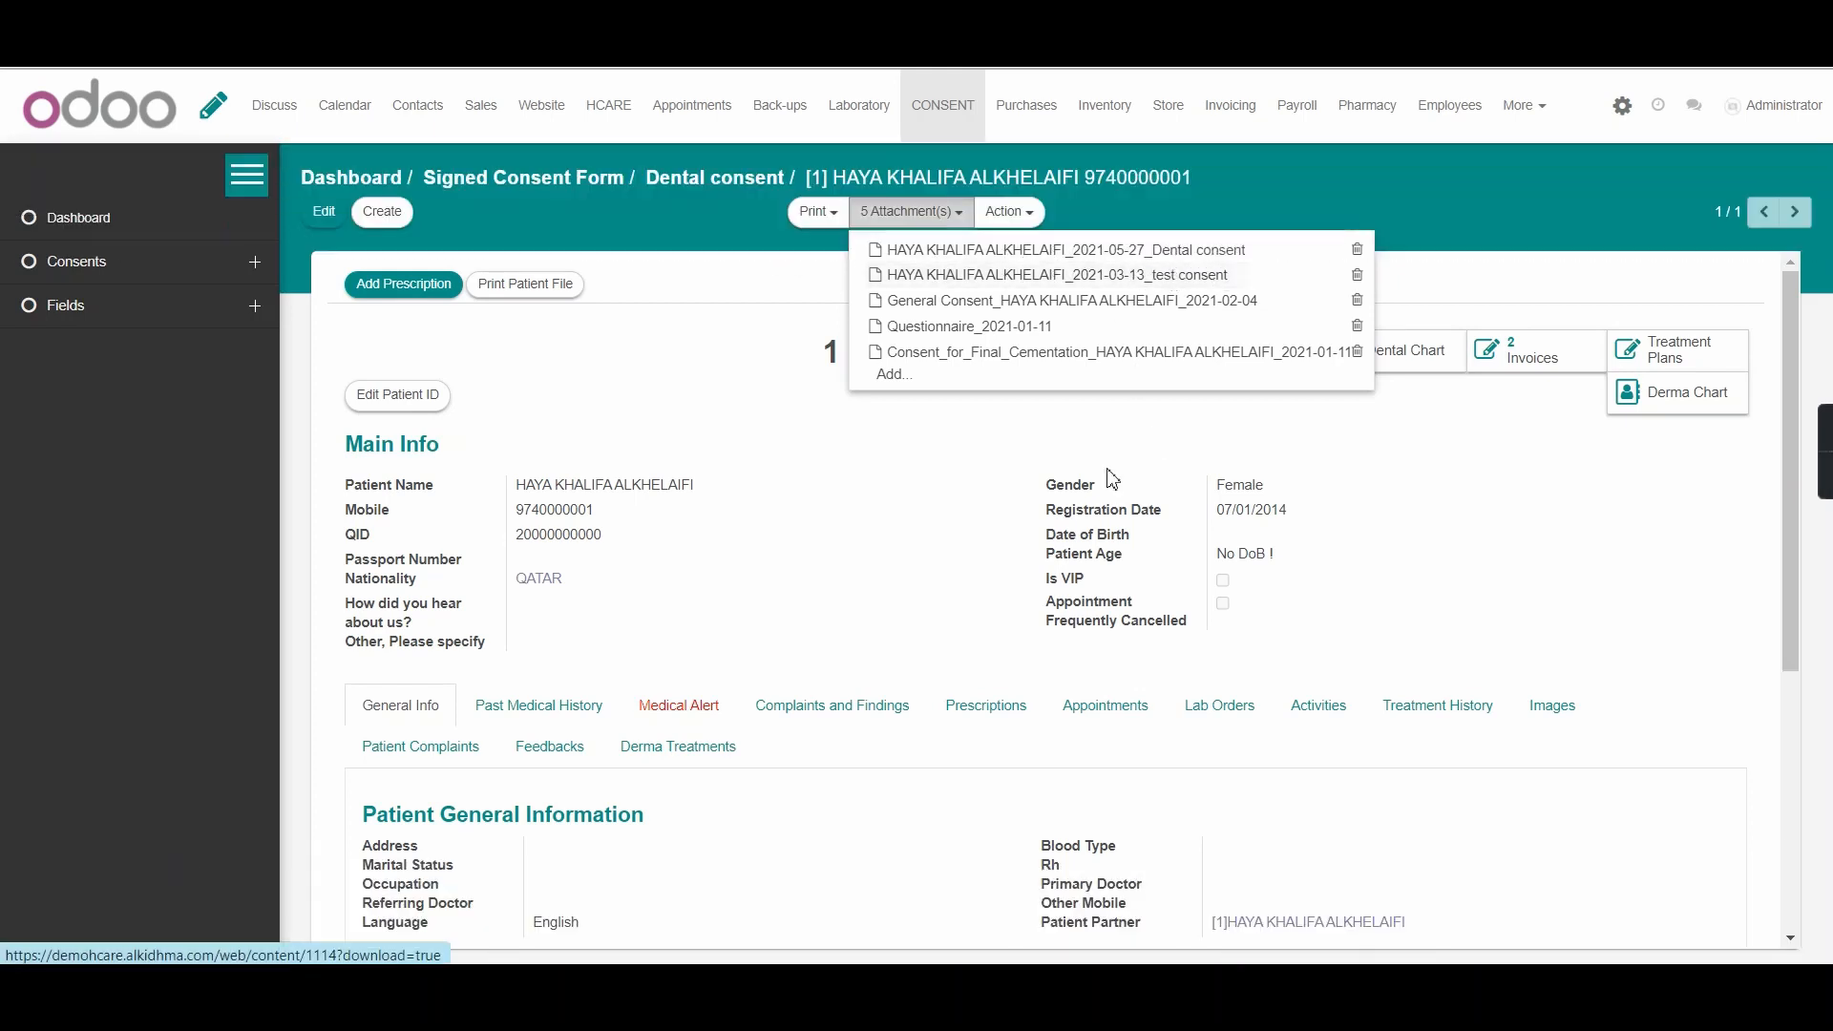
click(1107, 469)
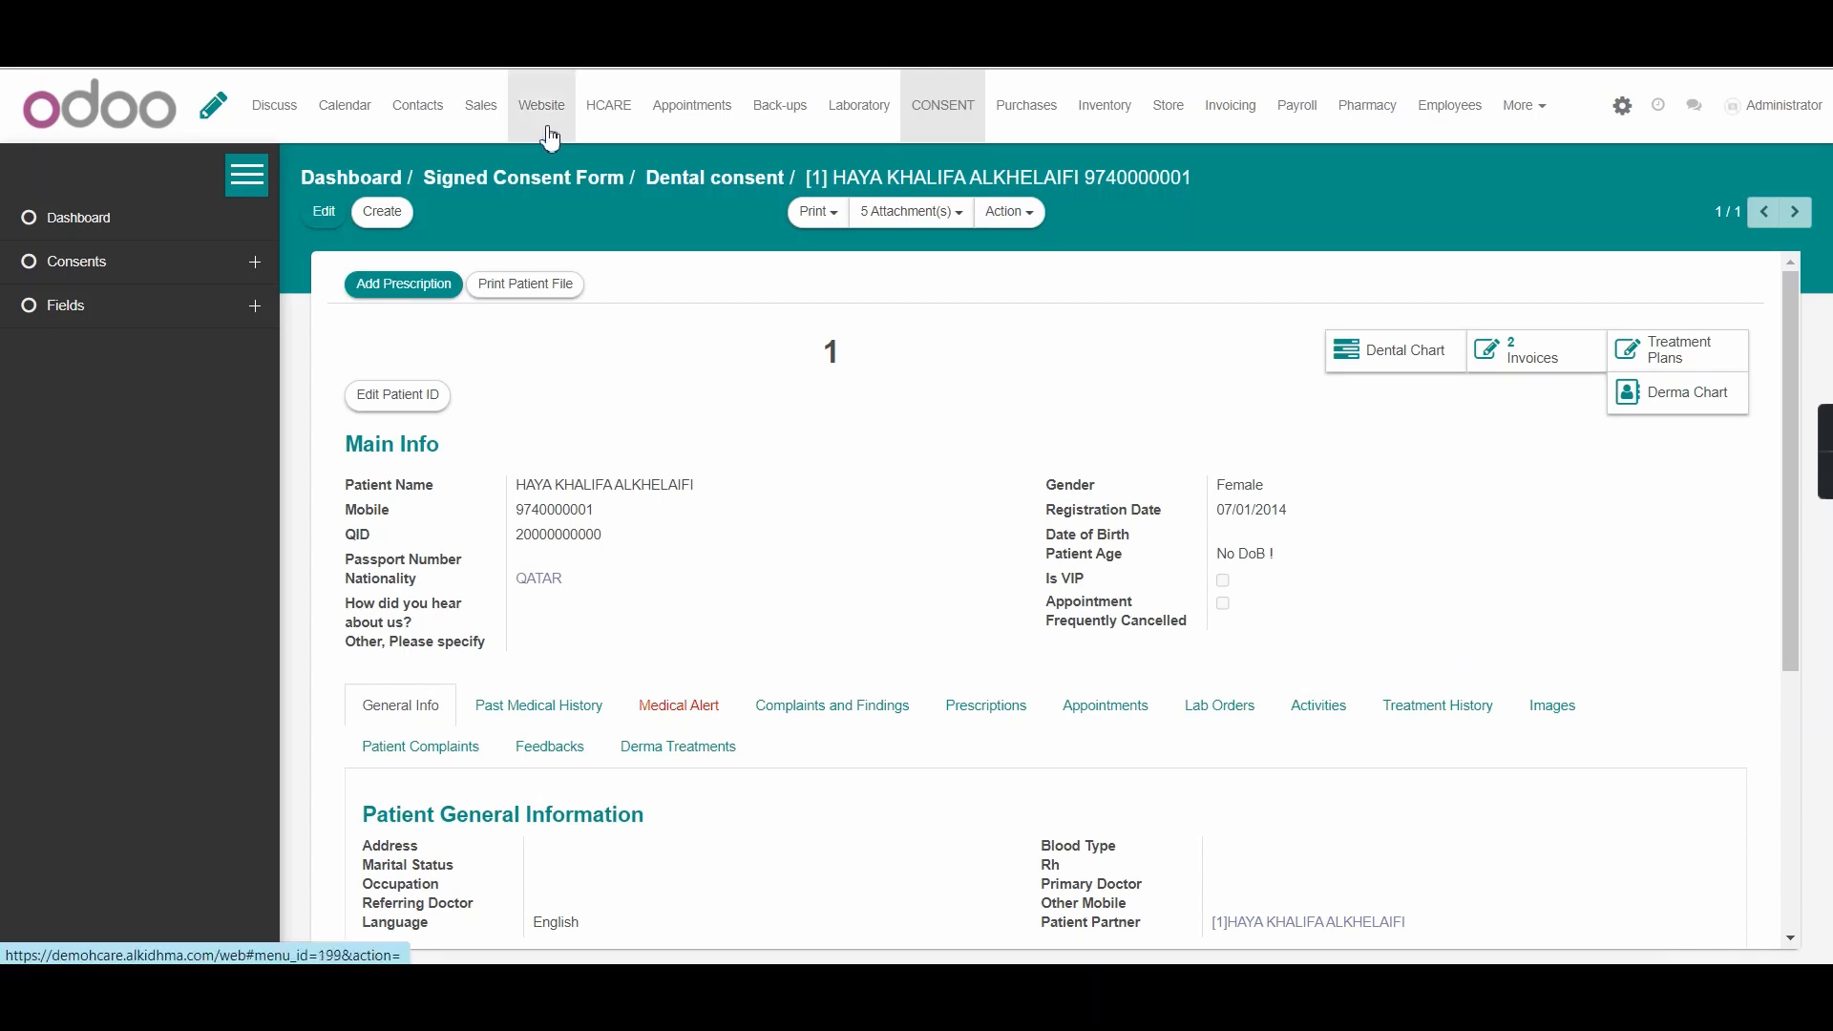
click(613, 120)
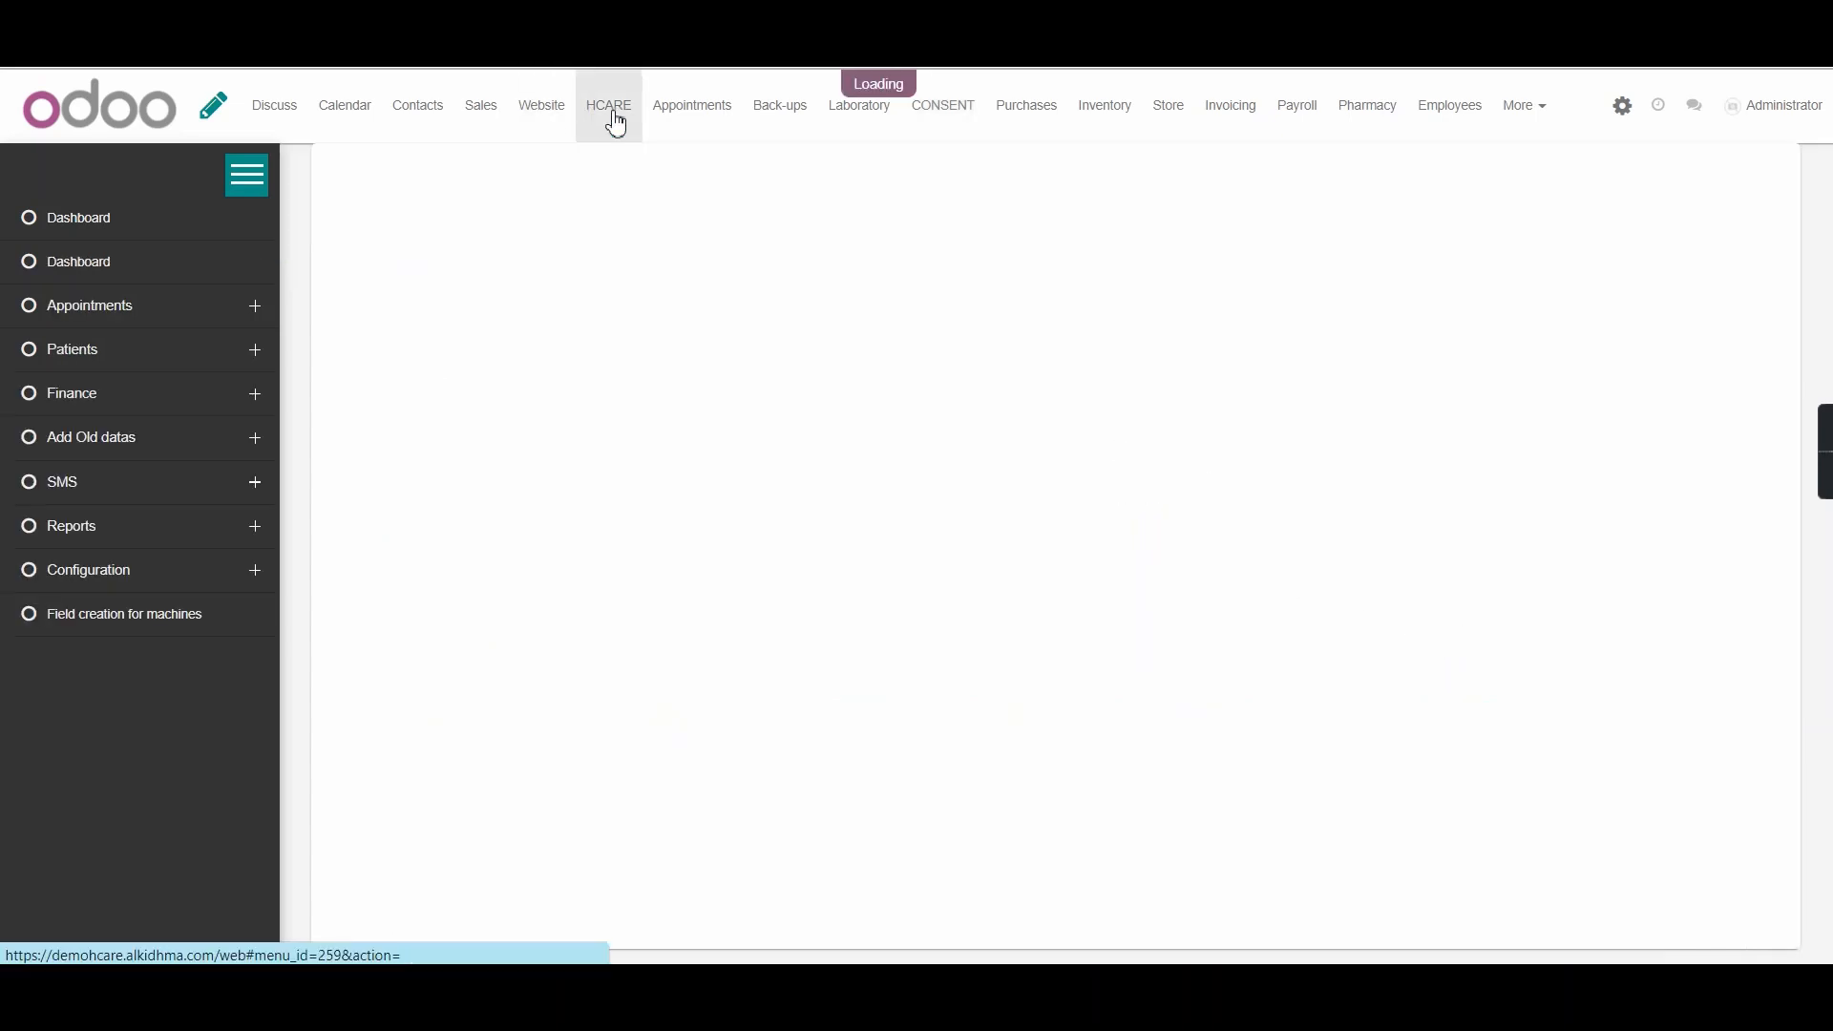